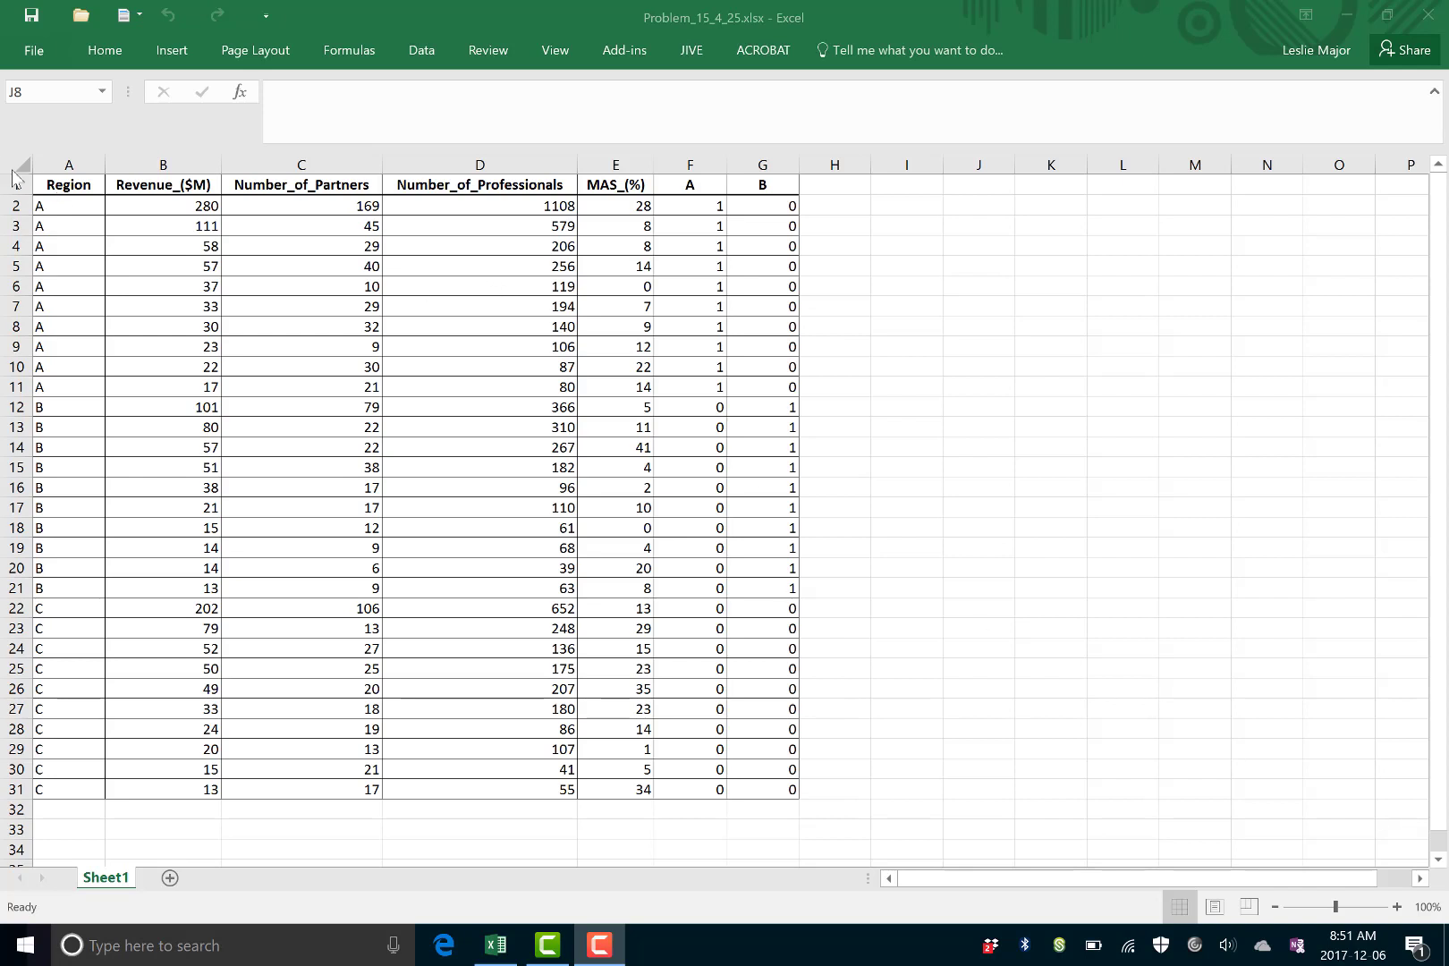
Inspect the Region column and the A and B dummy values for the region rows
click(70, 162)
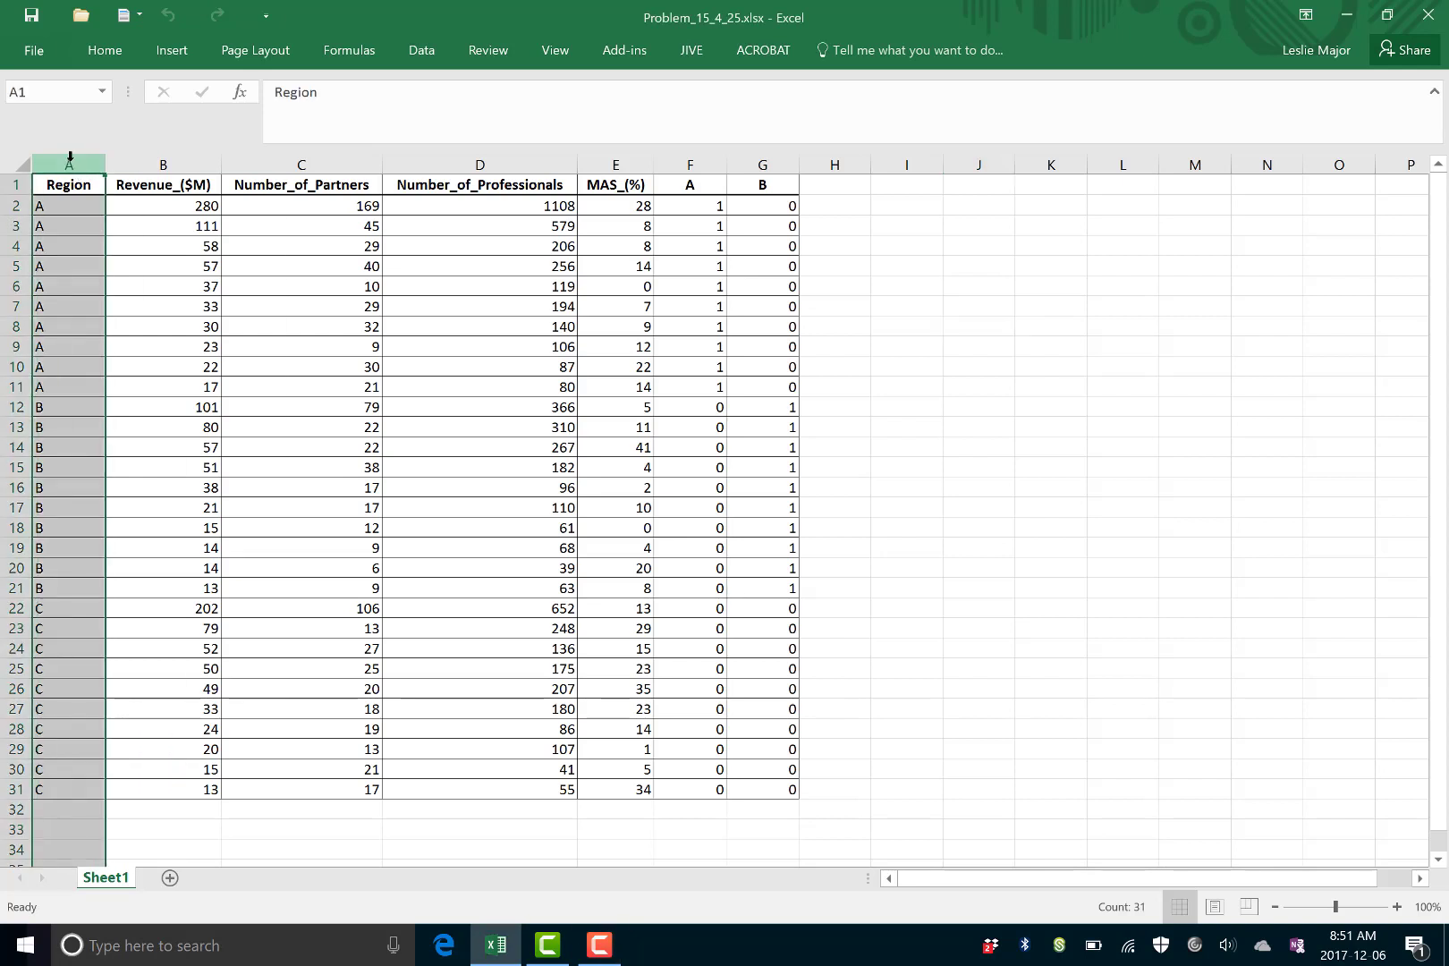
click(875, 347)
drag(689, 165, 759, 166)
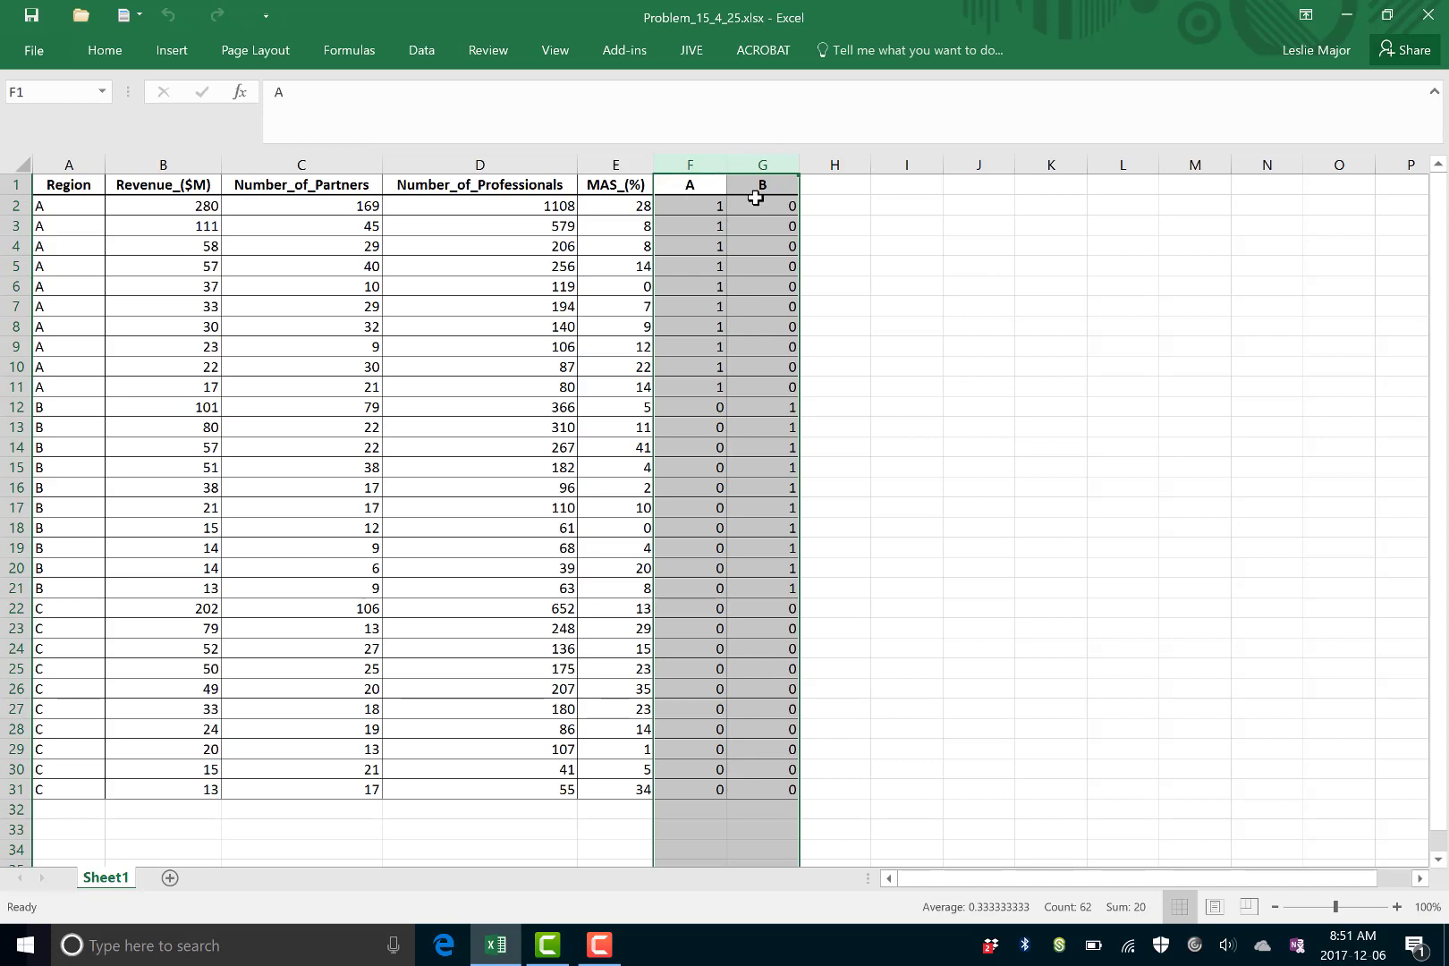
click(1005, 364)
drag(78, 607, 89, 789)
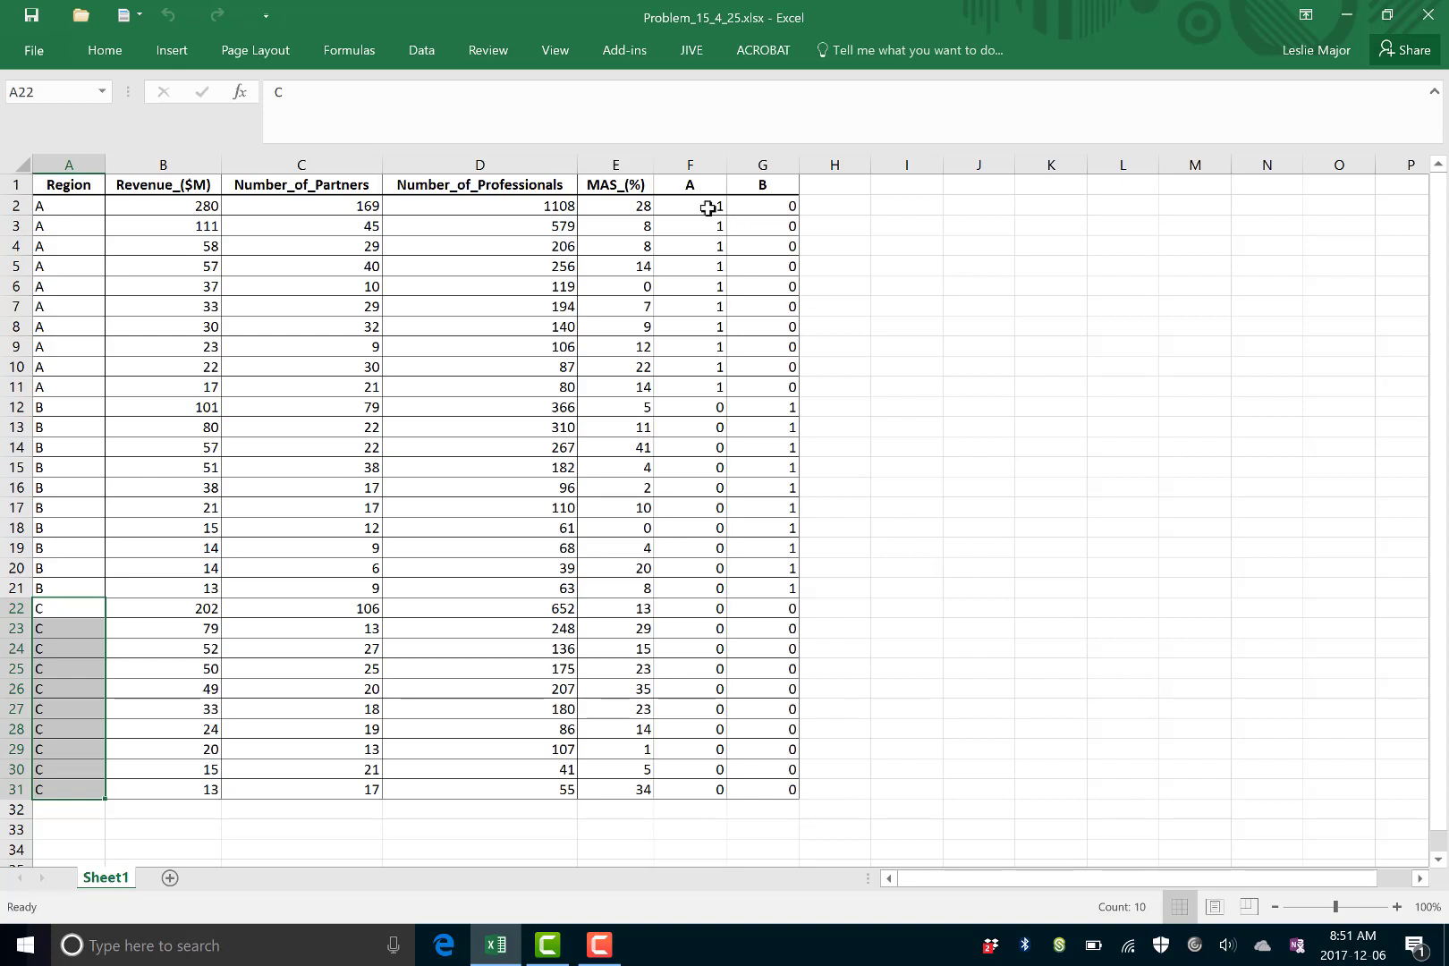
drag(715, 208, 712, 384)
drag(766, 205, 777, 390)
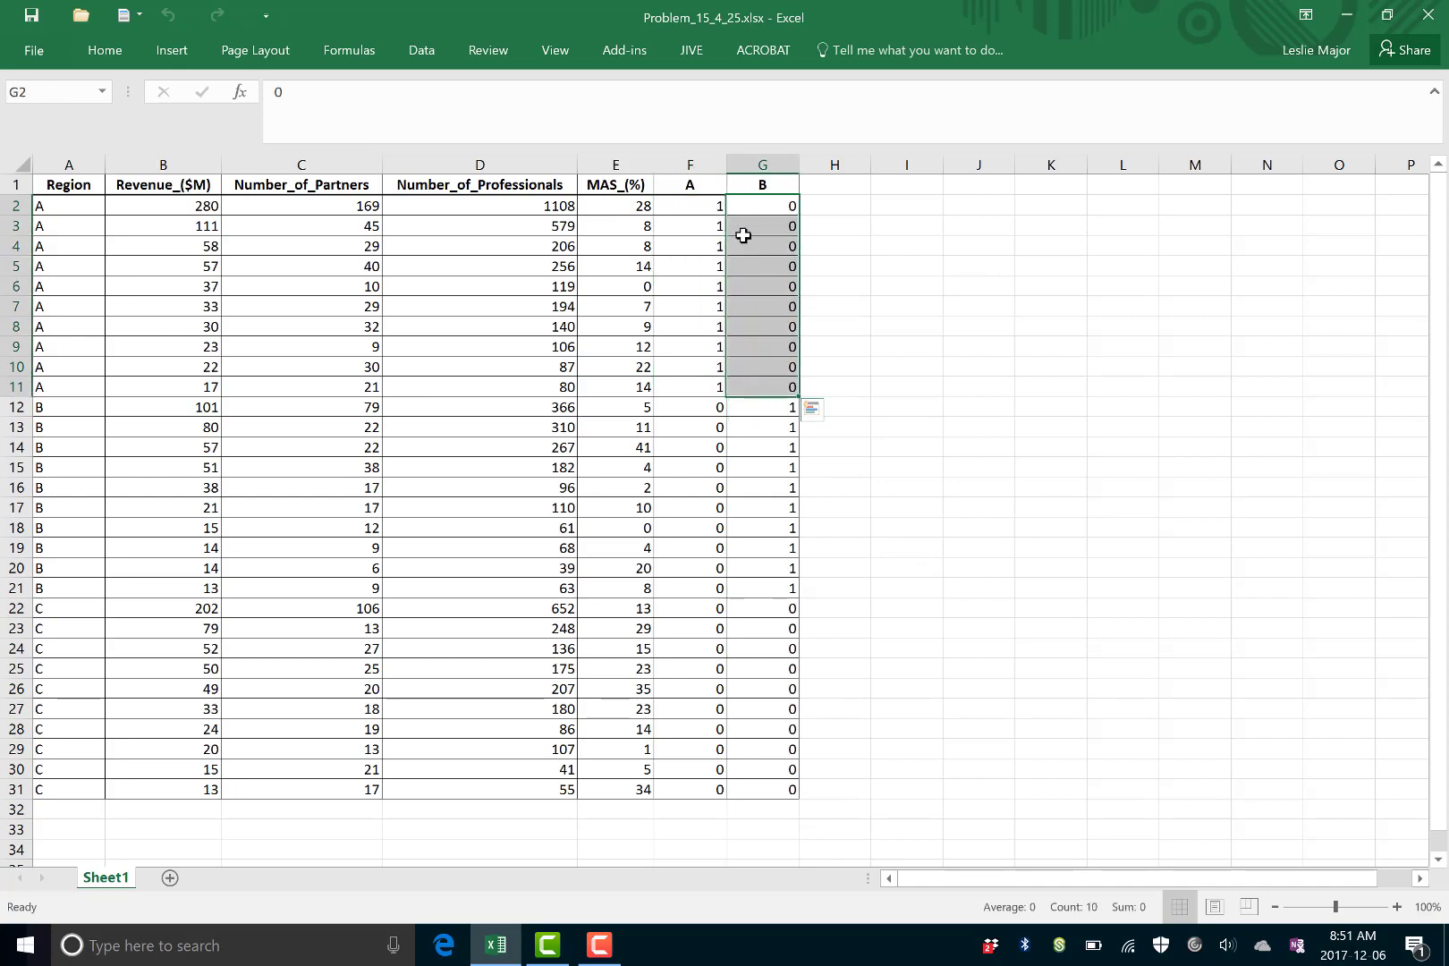
Add a trial C header beside B and enter 0 as its first value
click(830, 183)
text(C)
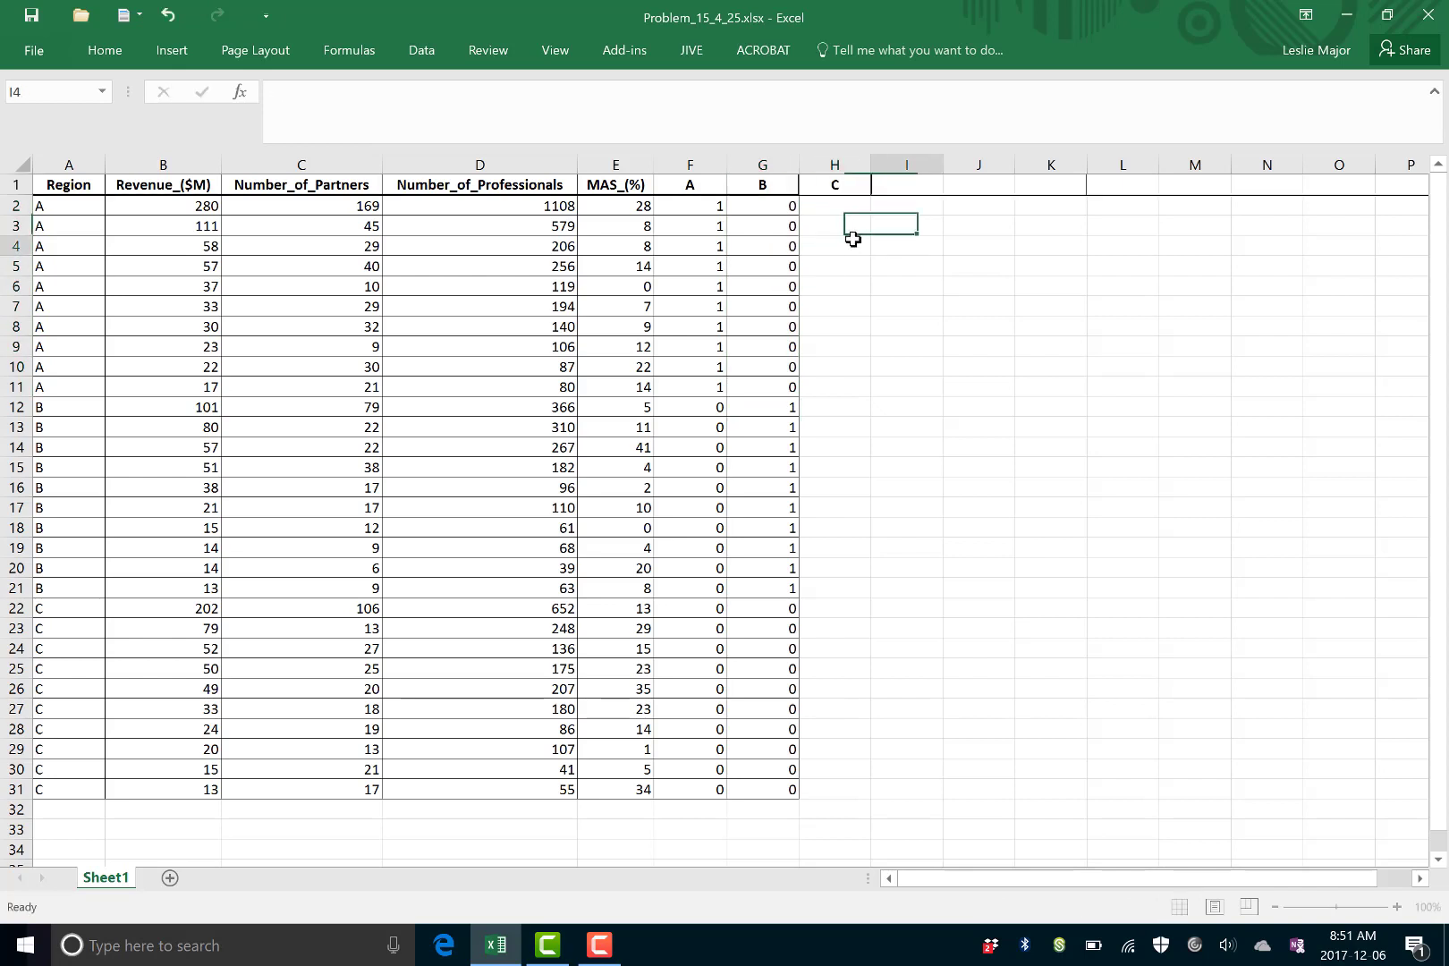
key(Return)
click(713, 204)
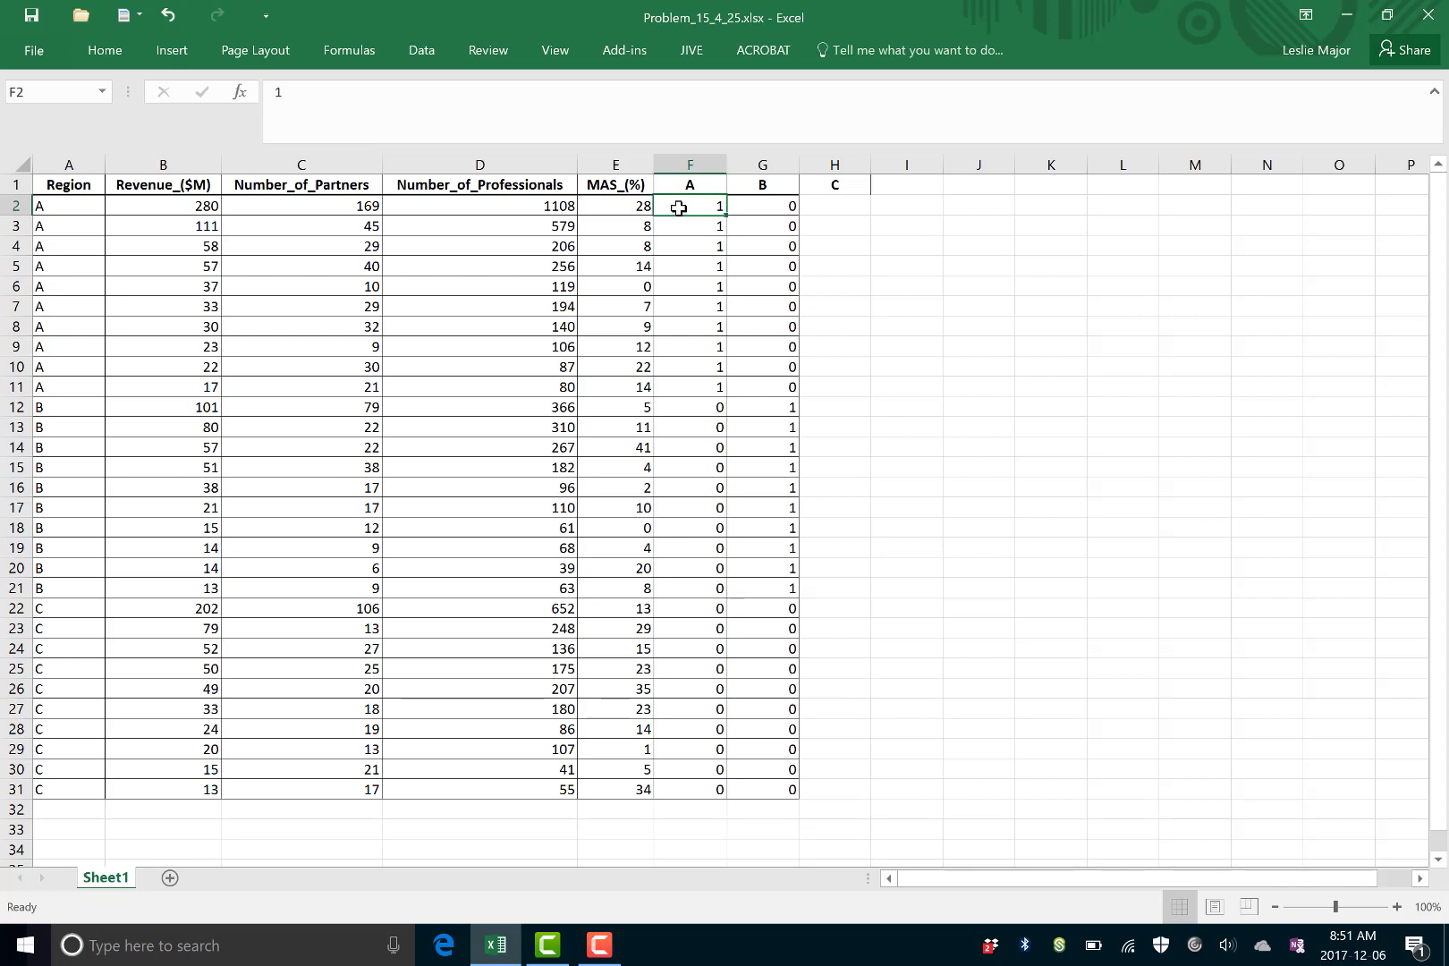
click(844, 213)
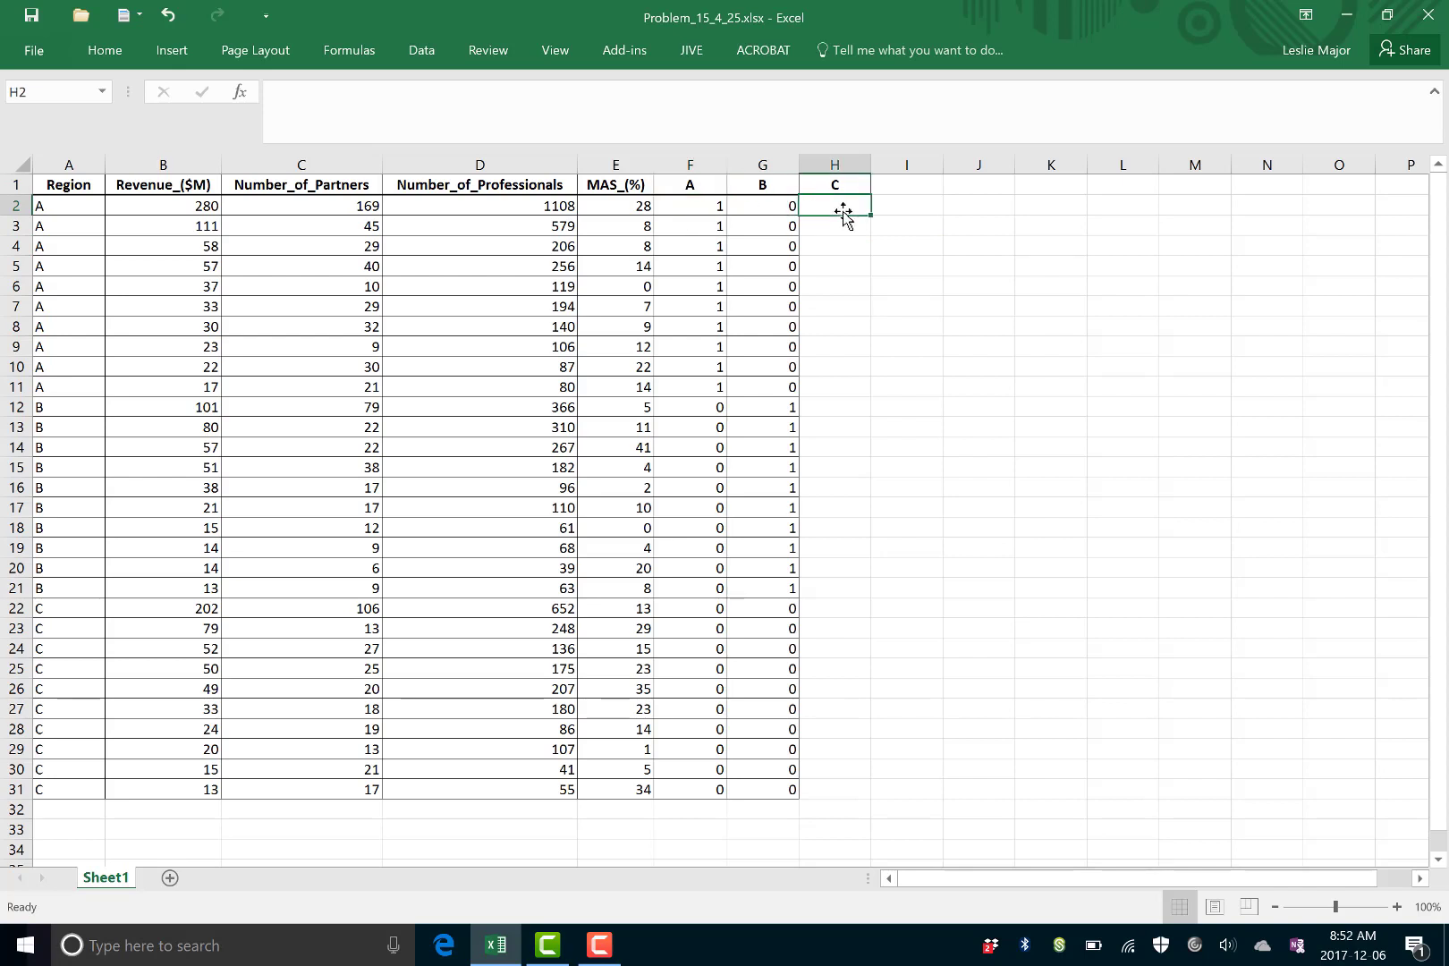
text(0)
click(918, 369)
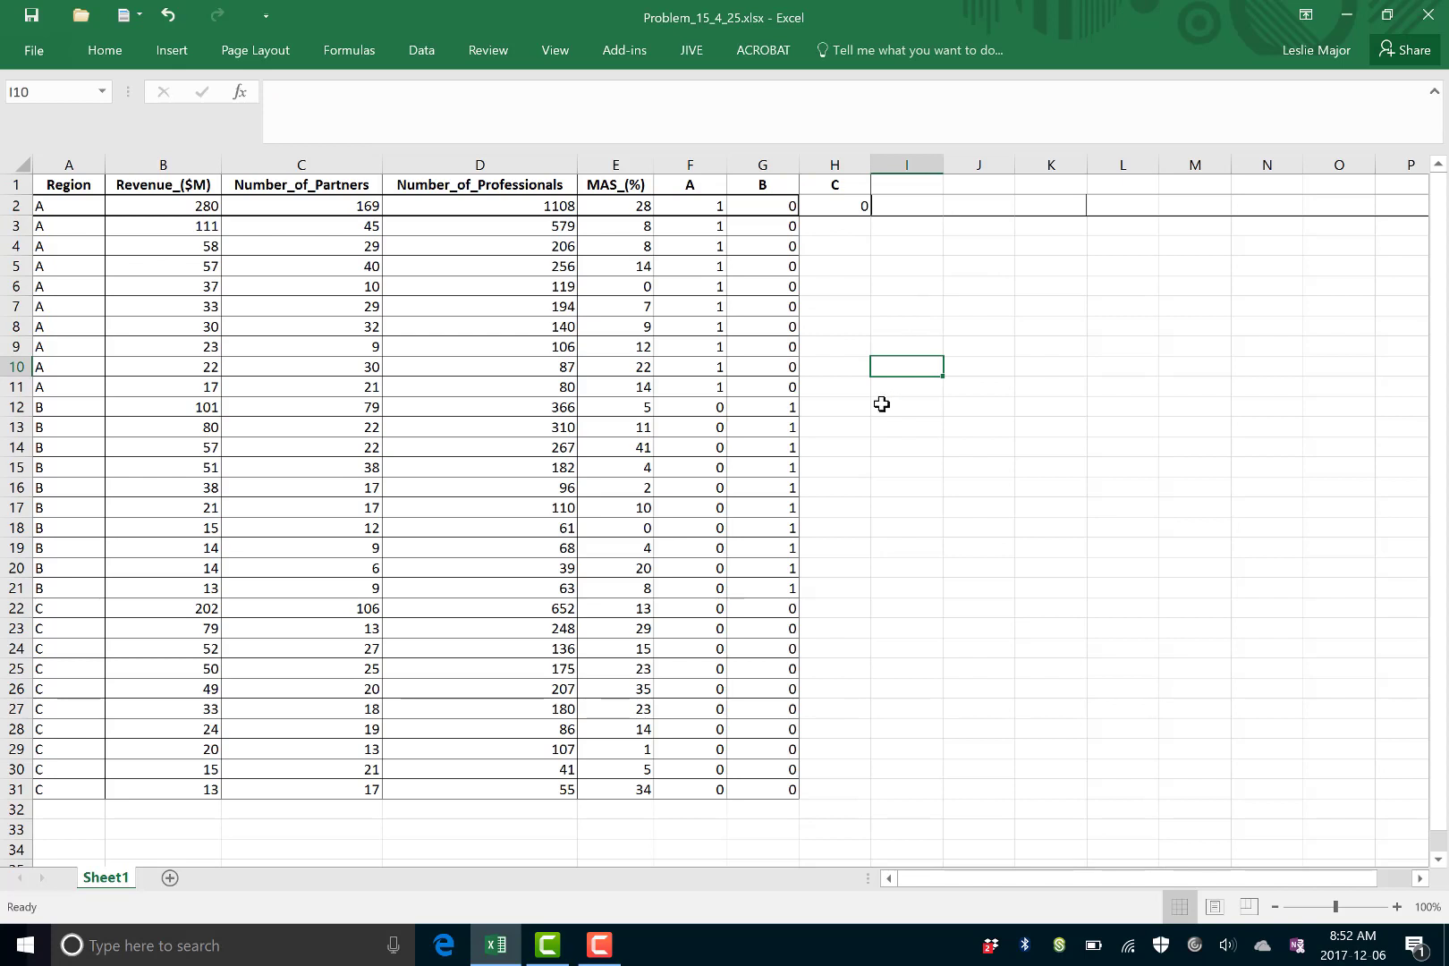
Enter 1 in the trial C column for row 23
click(708, 631)
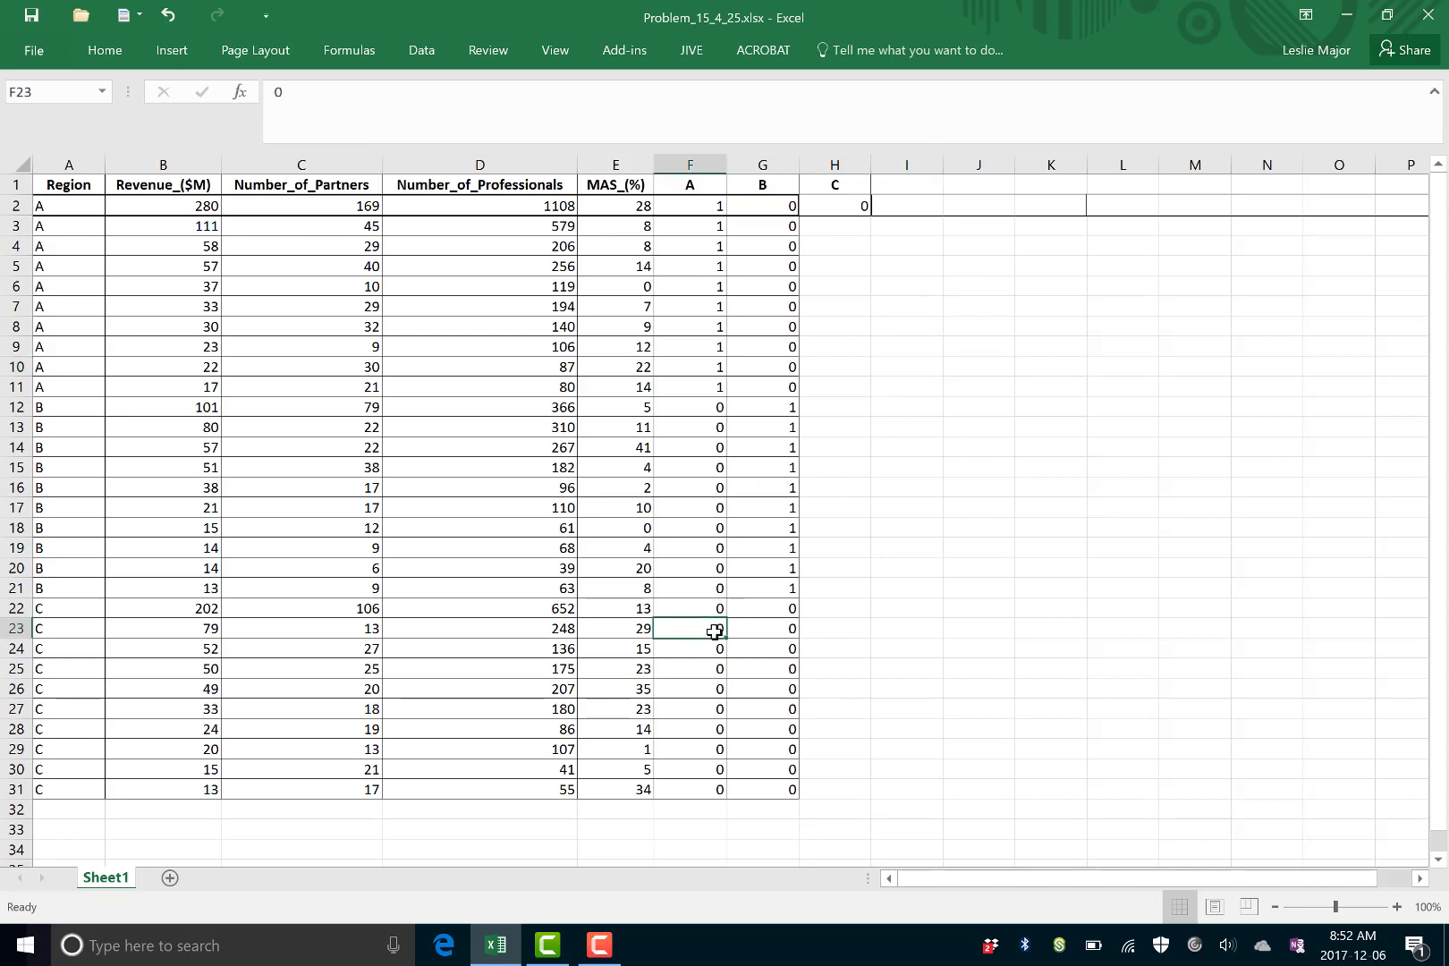
drag(719, 632, 753, 632)
double_click(840, 626)
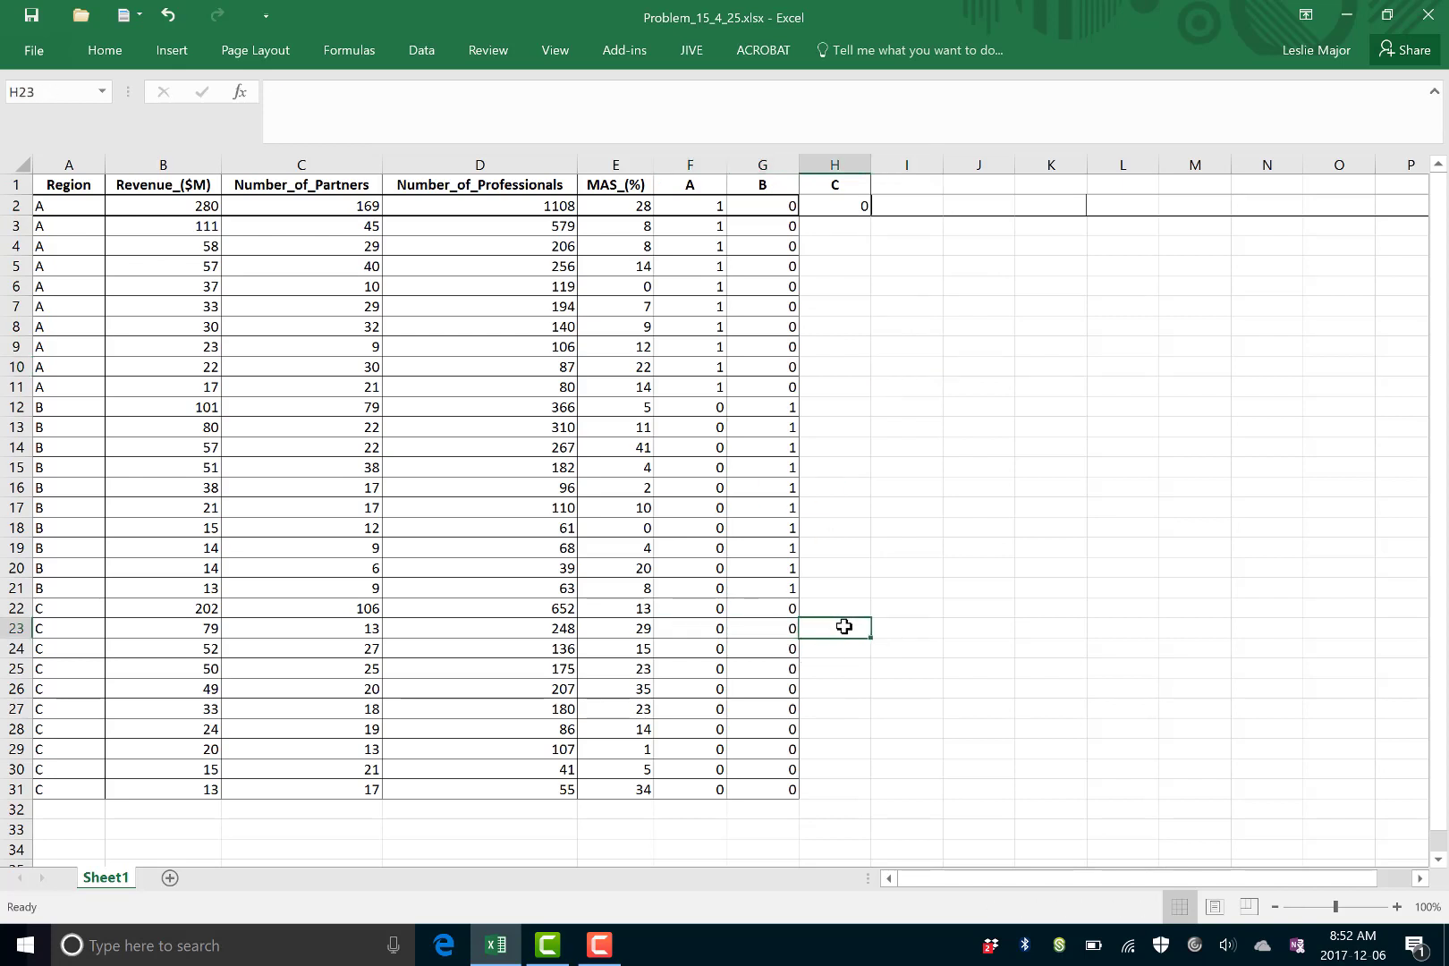
text(1)
click(954, 586)
click(854, 624)
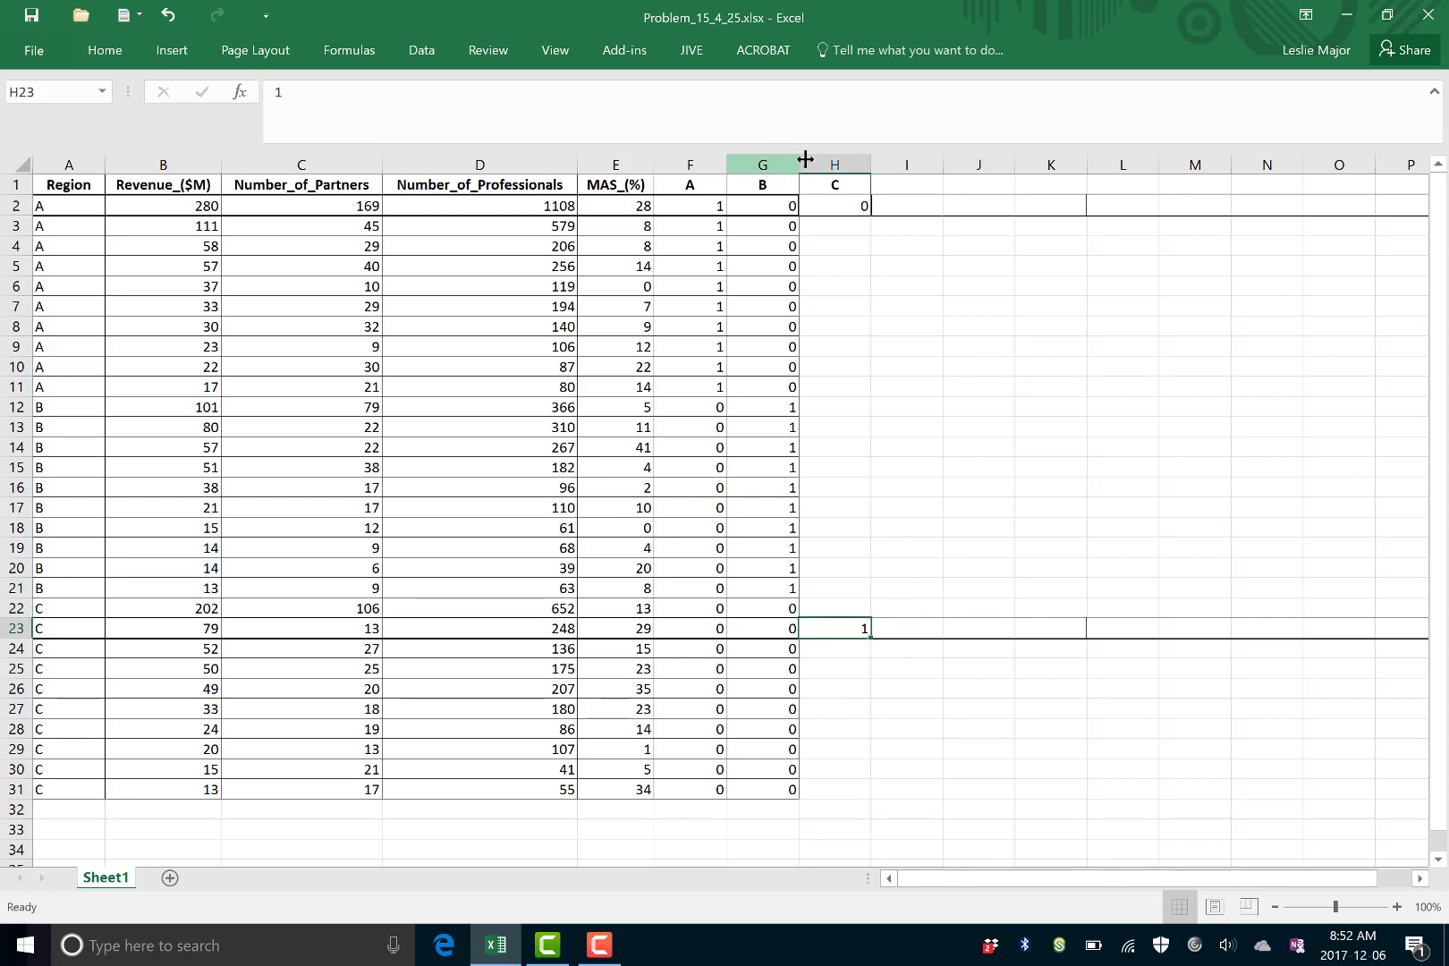
Delete the trial C column
click(835, 165)
right_click(839, 168)
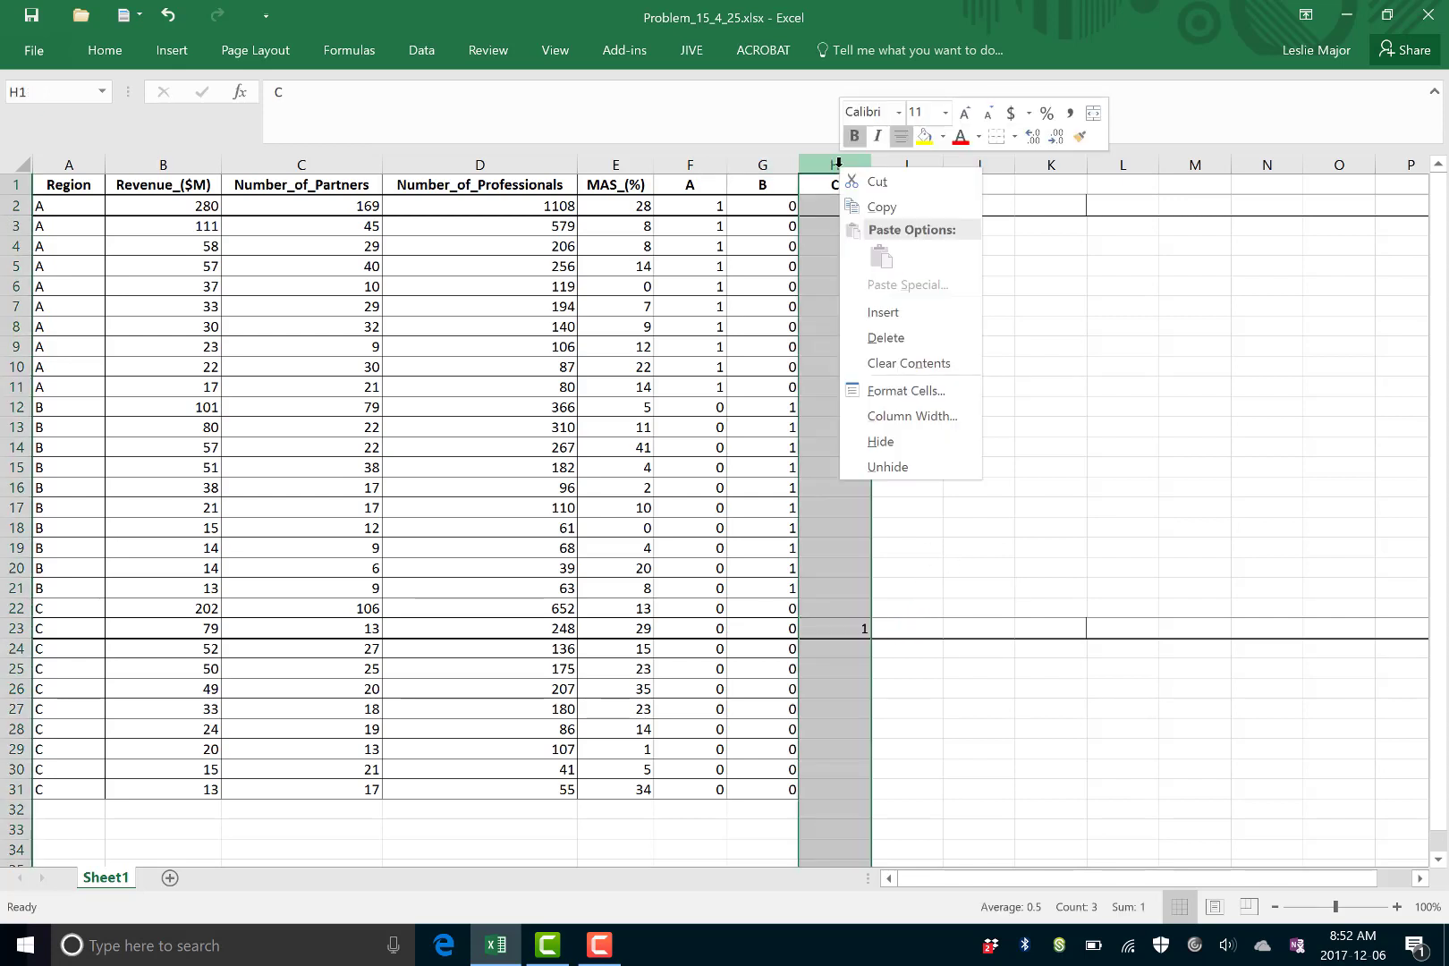
click(865, 338)
click(946, 287)
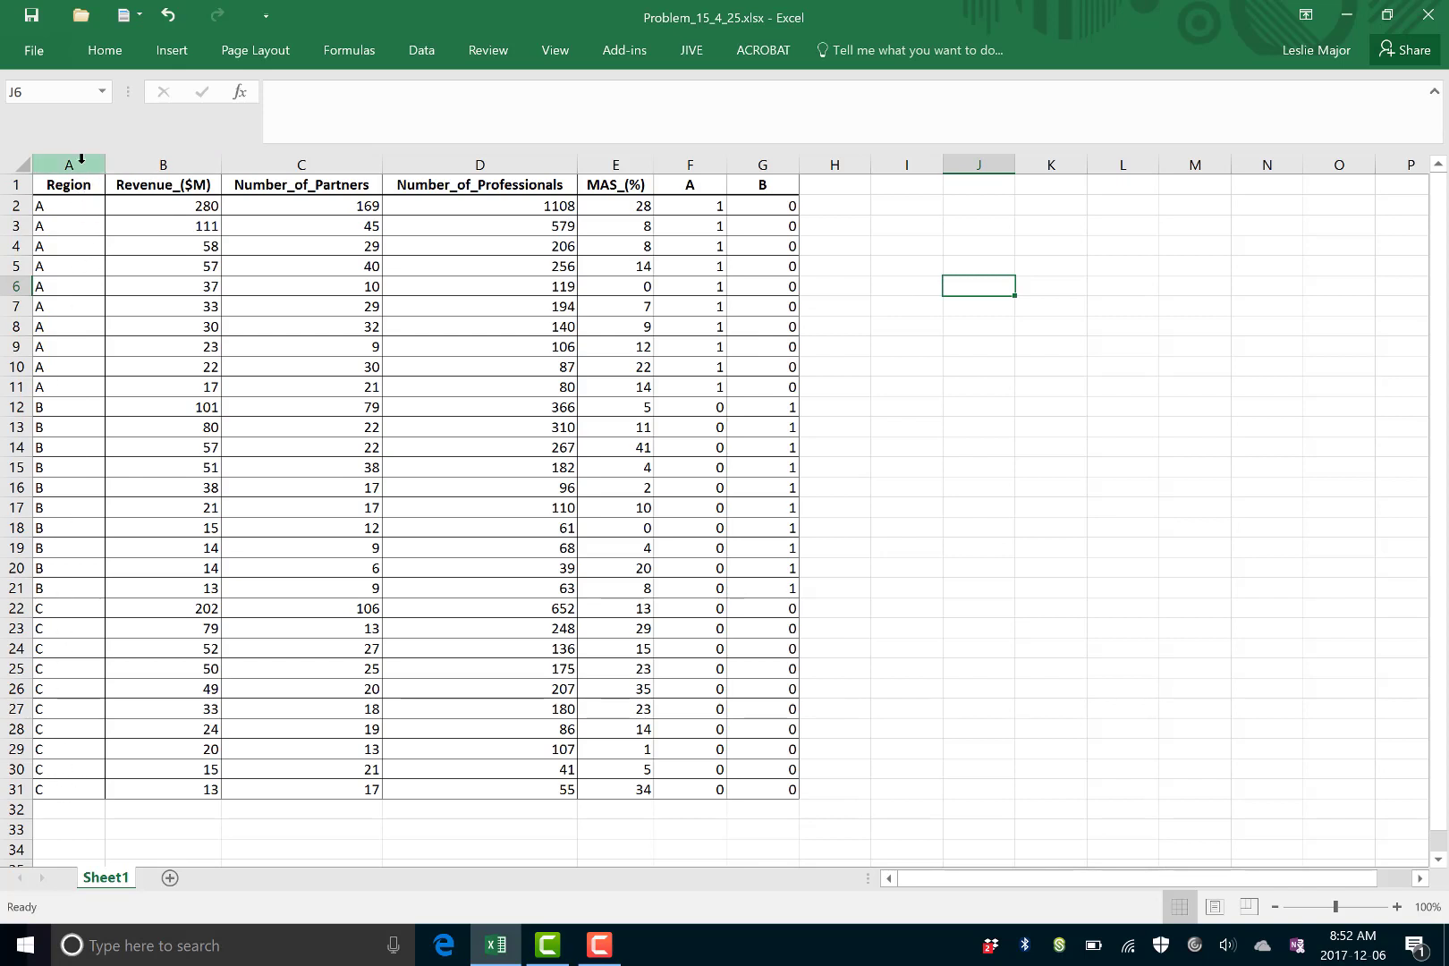
Copy the columns from Number_of_Partners through B
click(913, 287)
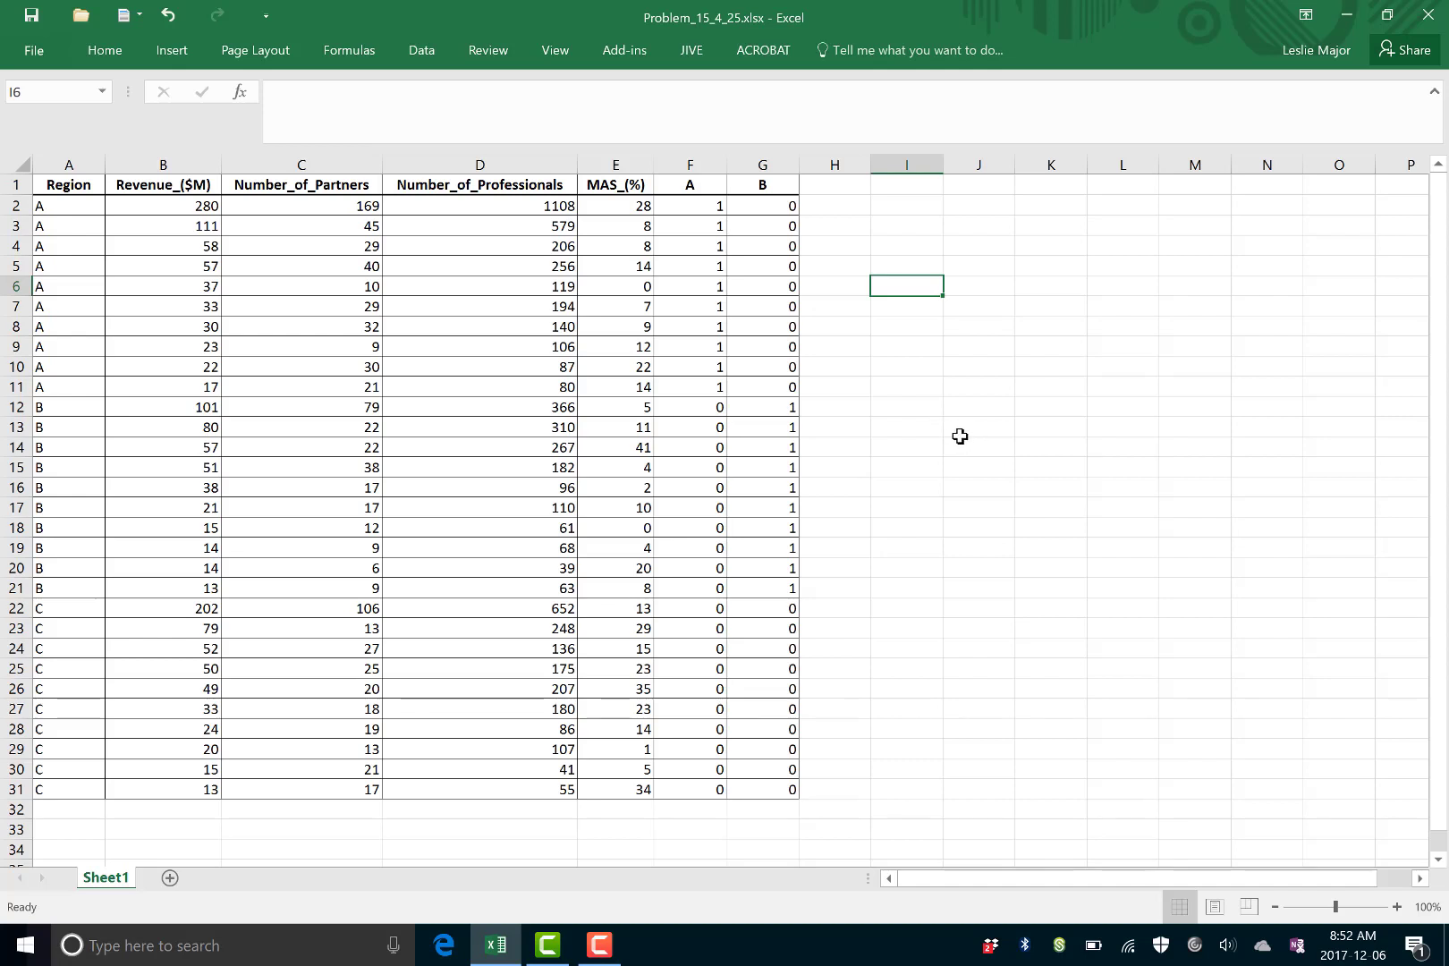
drag(304, 159, 767, 162)
right_click(768, 163)
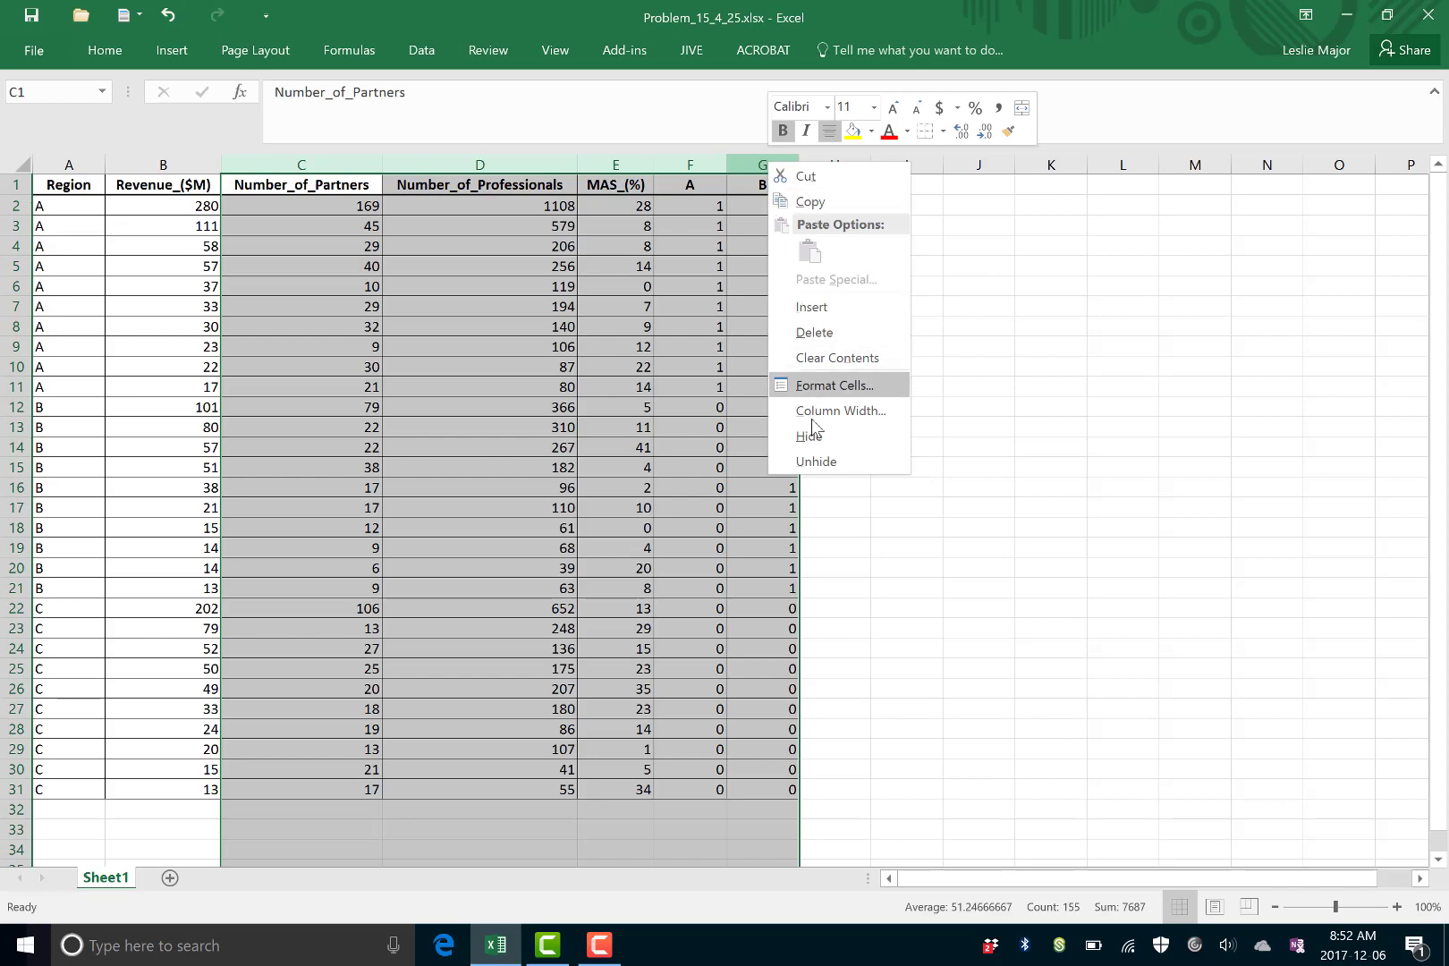
click(809, 201)
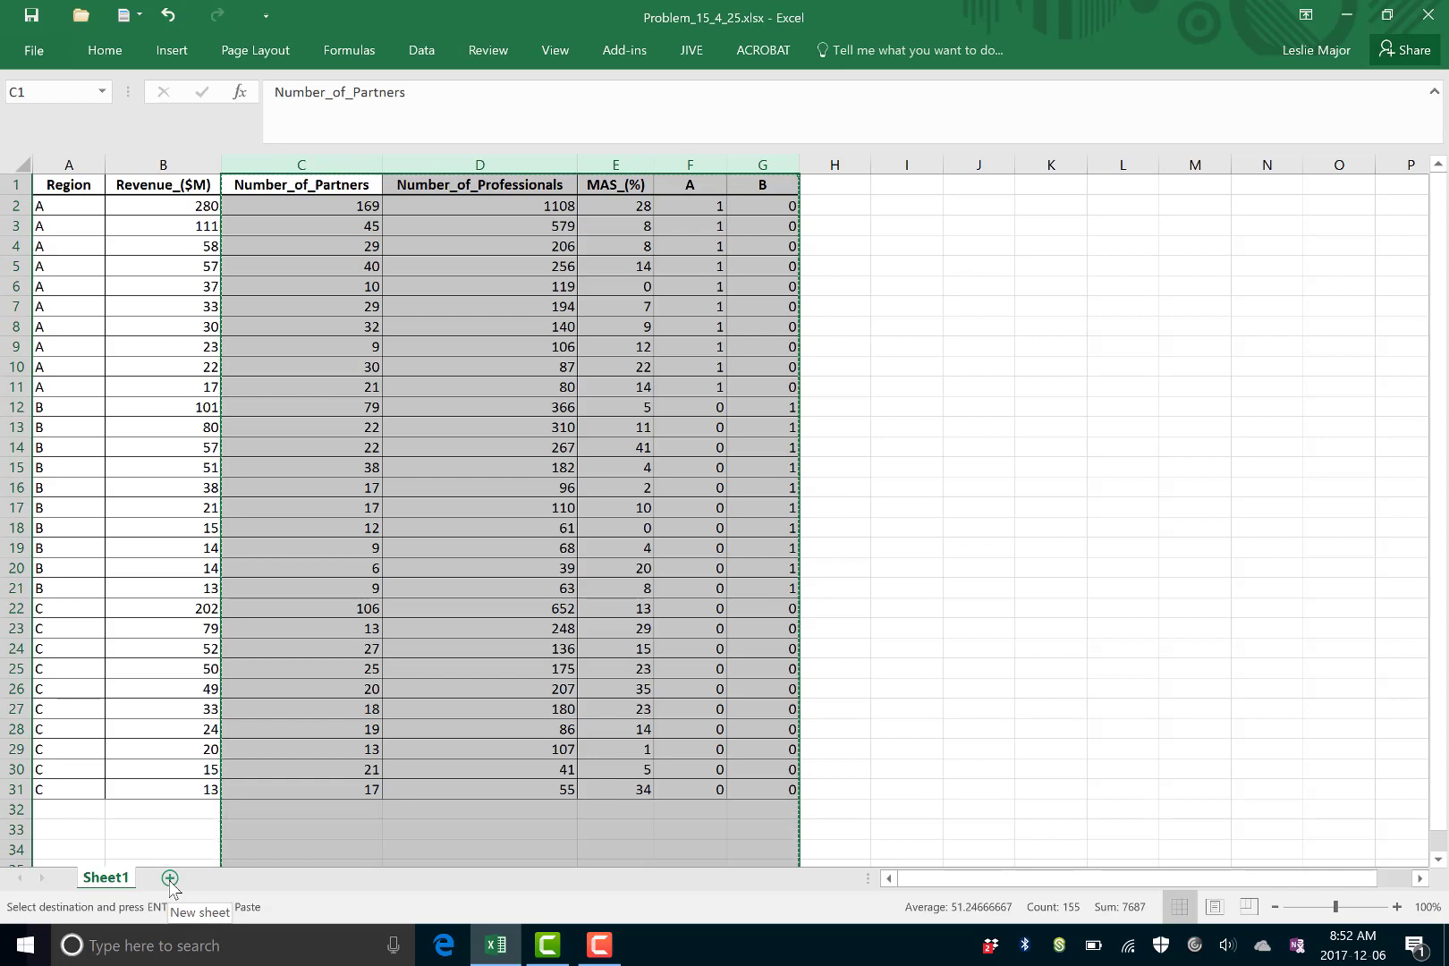
click(1026, 491)
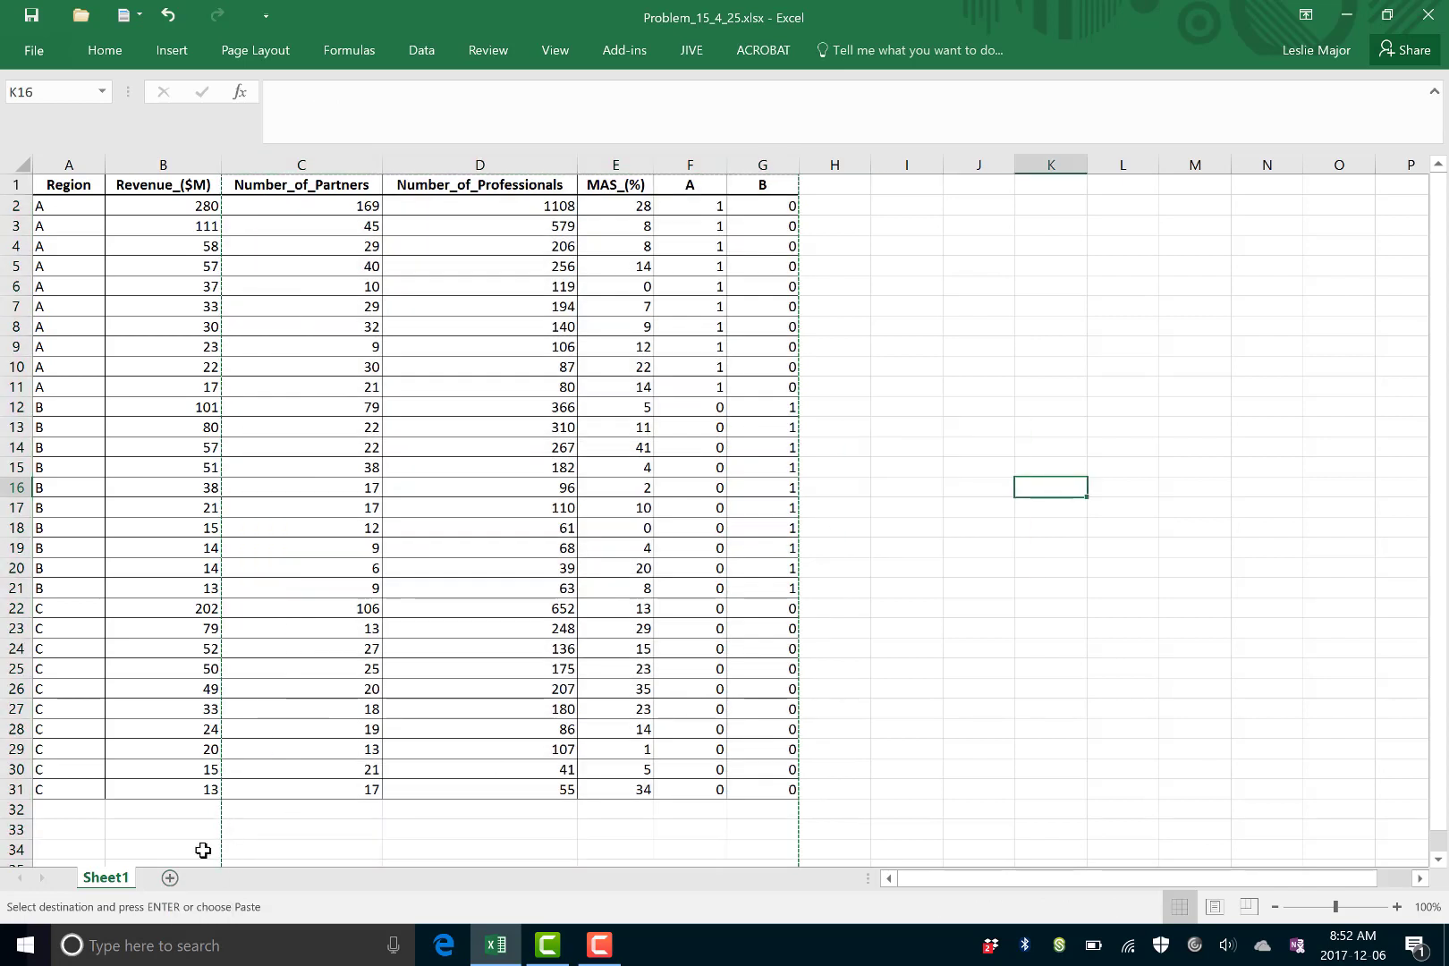
Edit the Revenue_($M) header to read '(y) Revenue_($M)'
click(280, 187)
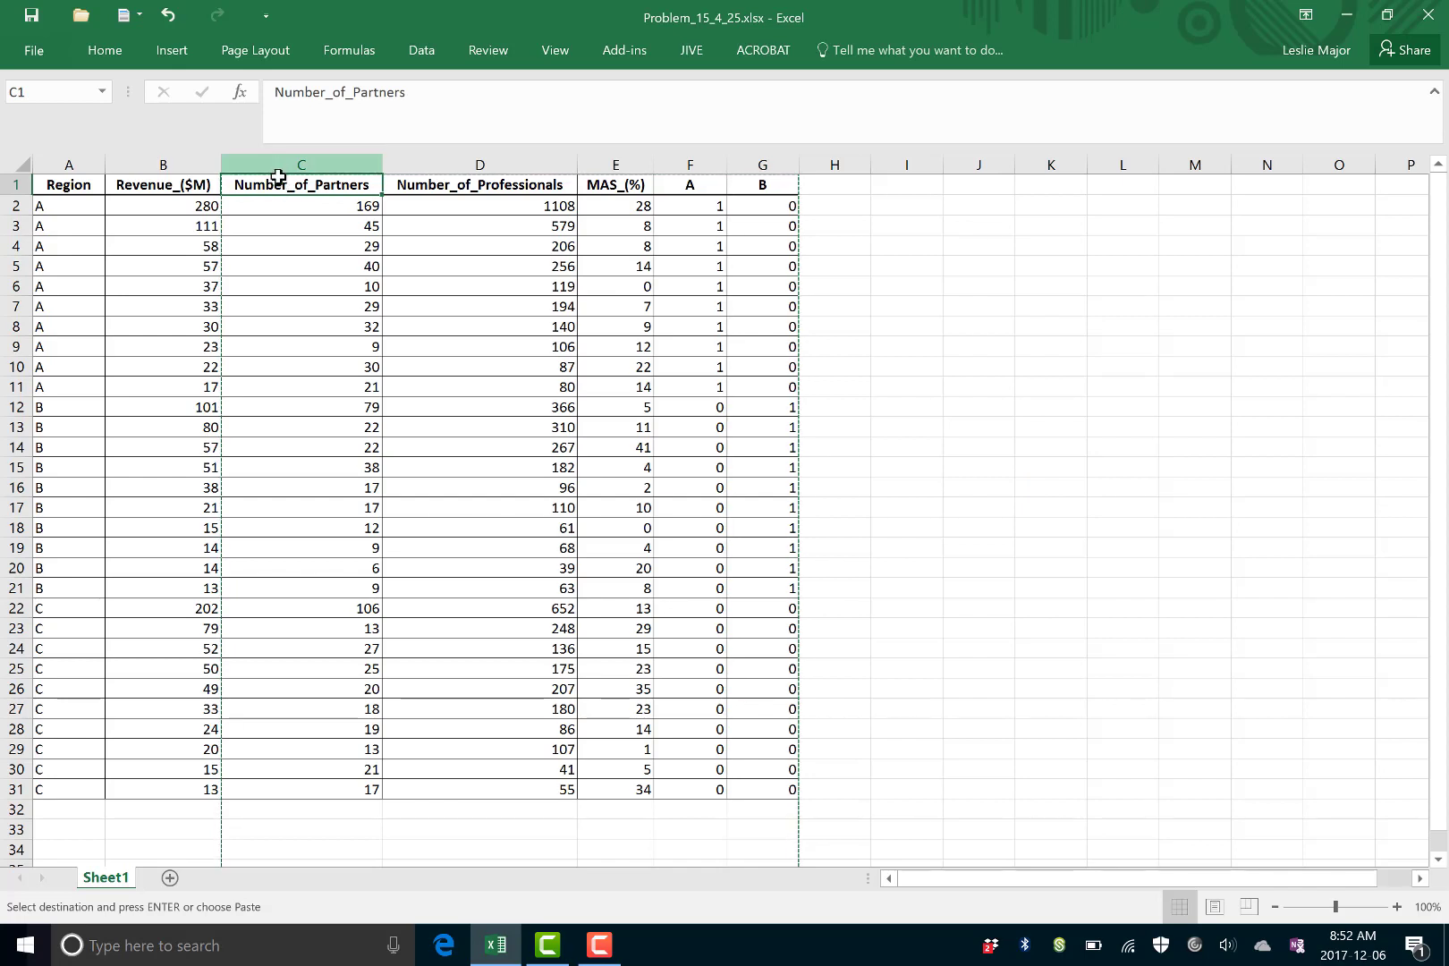
drag(447, 184, 754, 186)
click(256, 185)
click(163, 186)
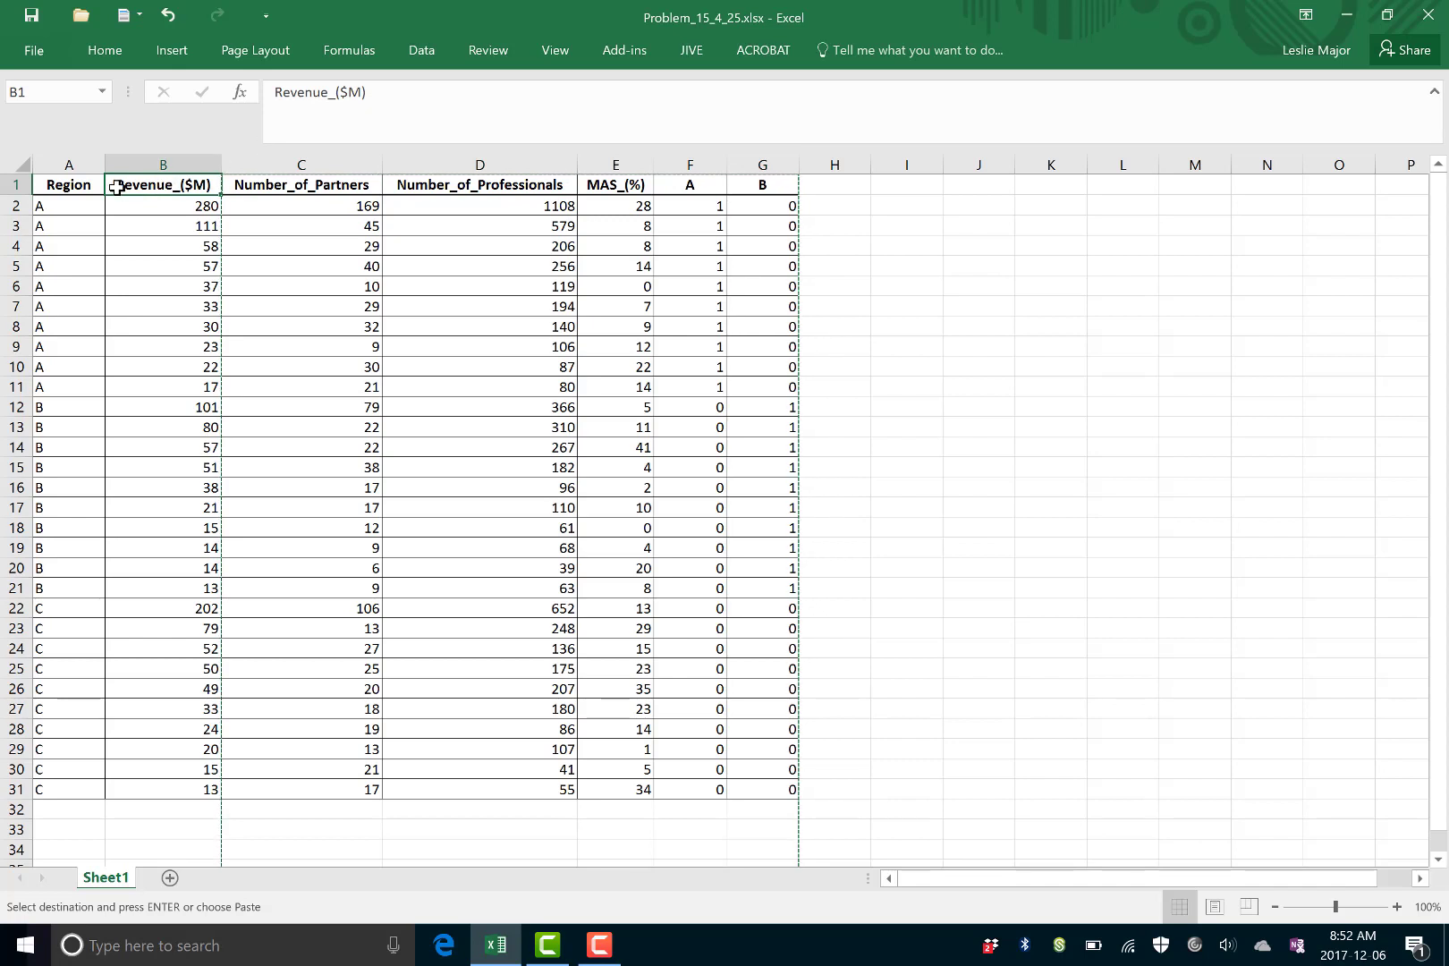
click(275, 90)
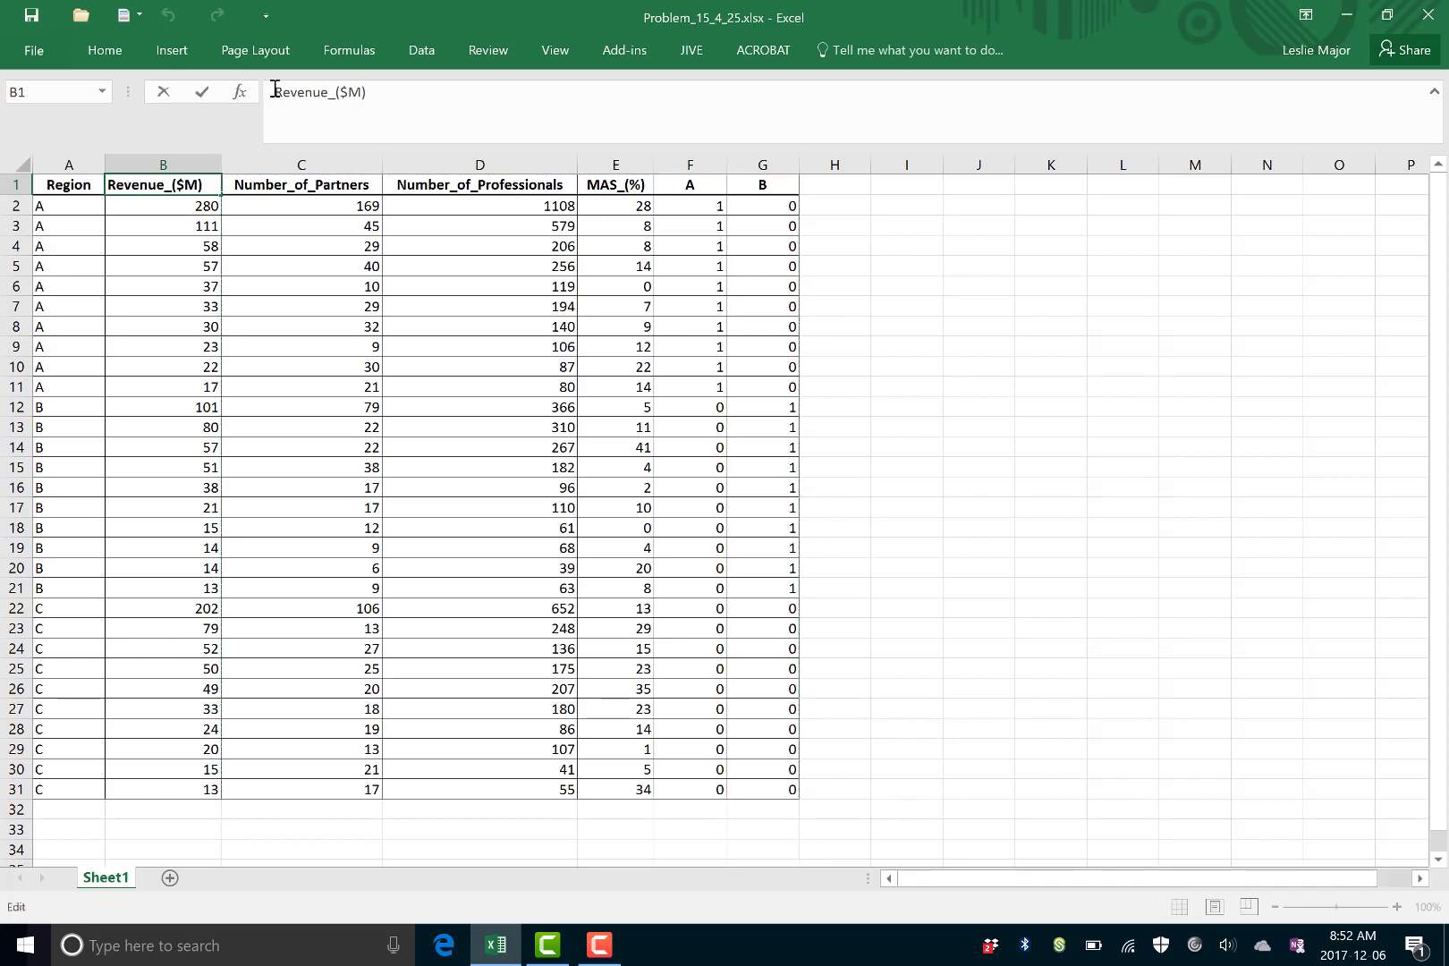
text(y)
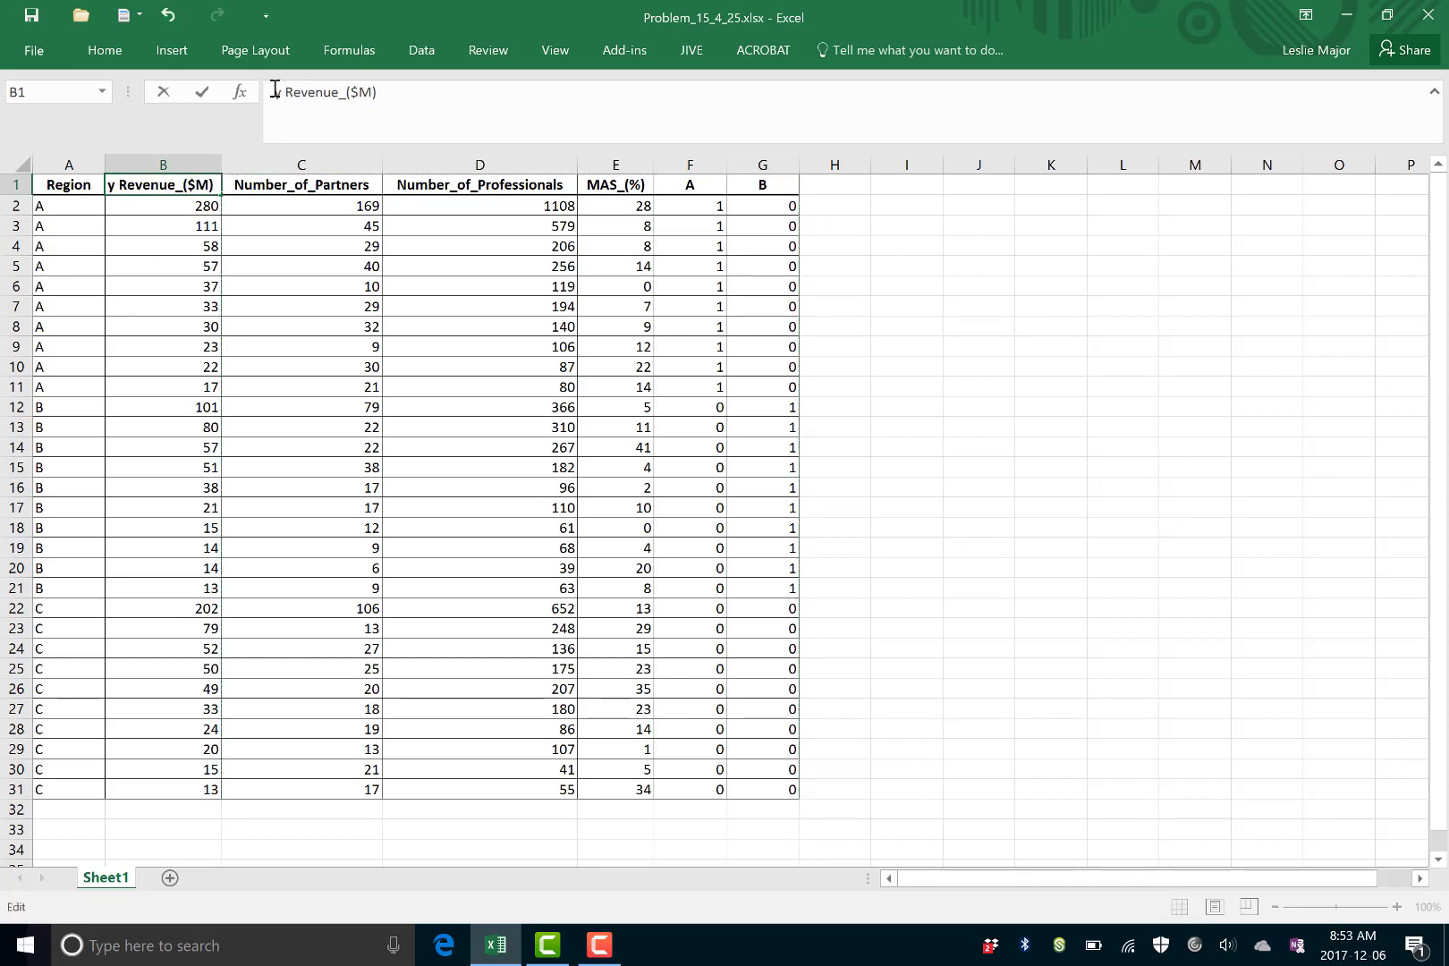
key(BackSpace)
key(BackSpace)
text((y))
click(905, 428)
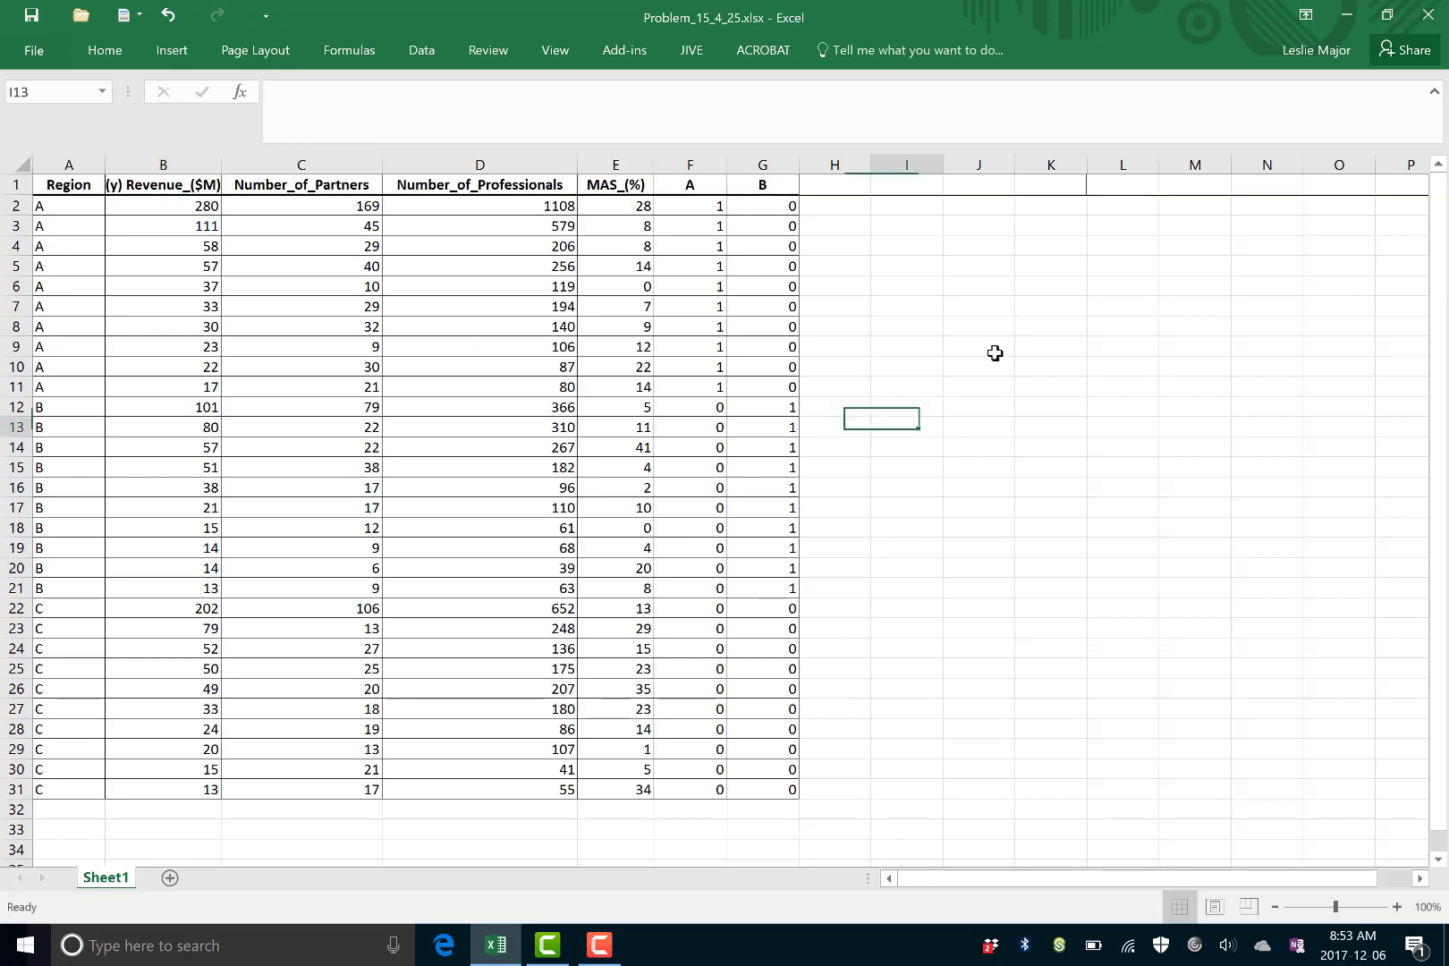
click(997, 349)
drag(336, 184, 790, 192)
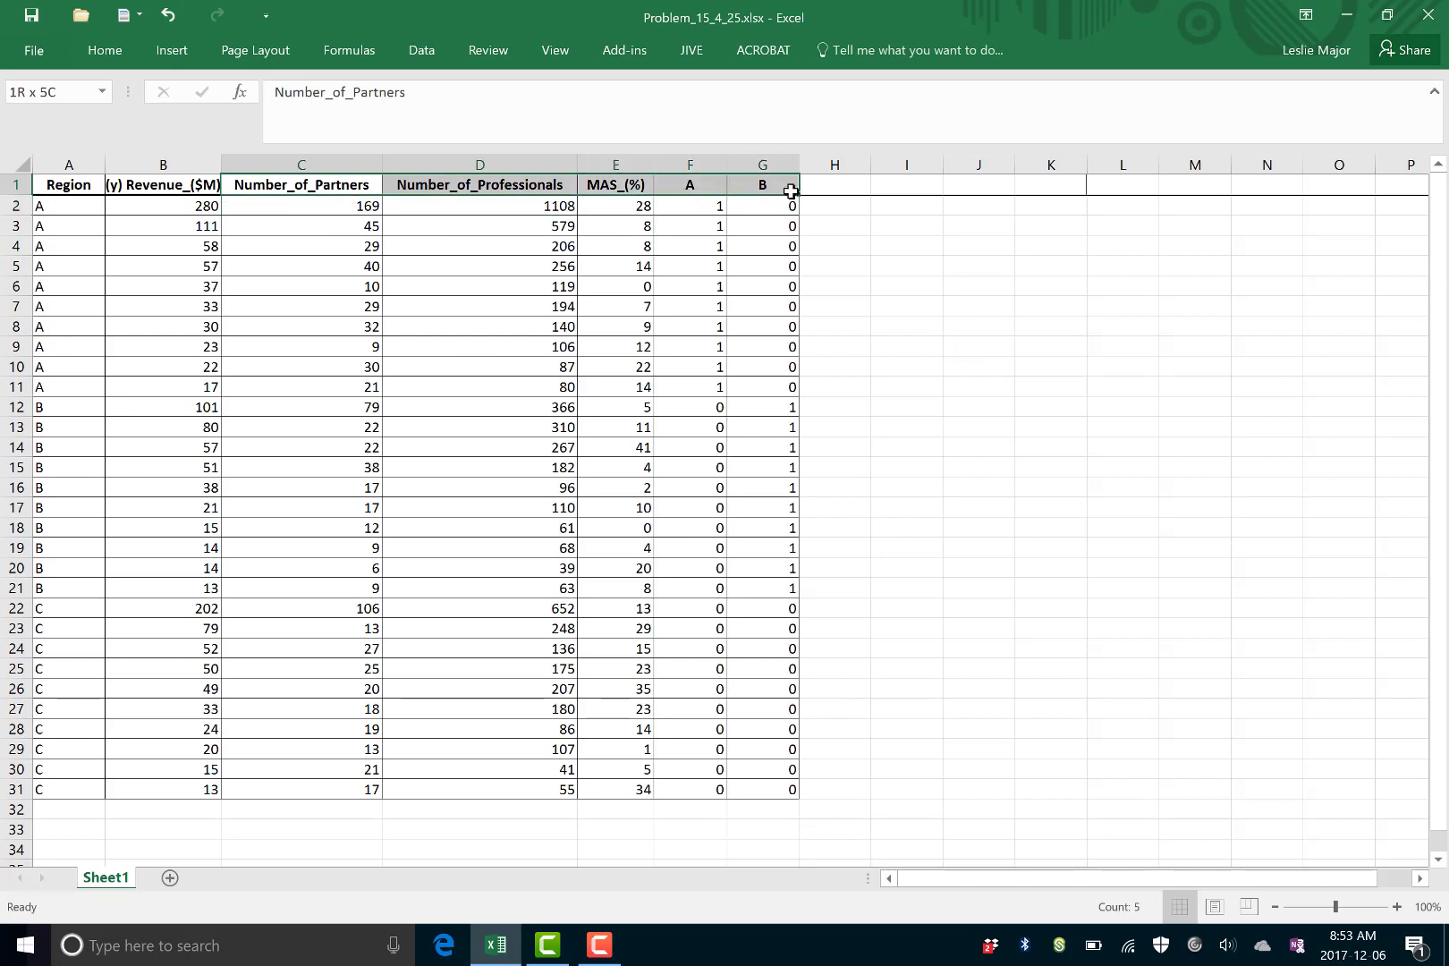
click(910, 404)
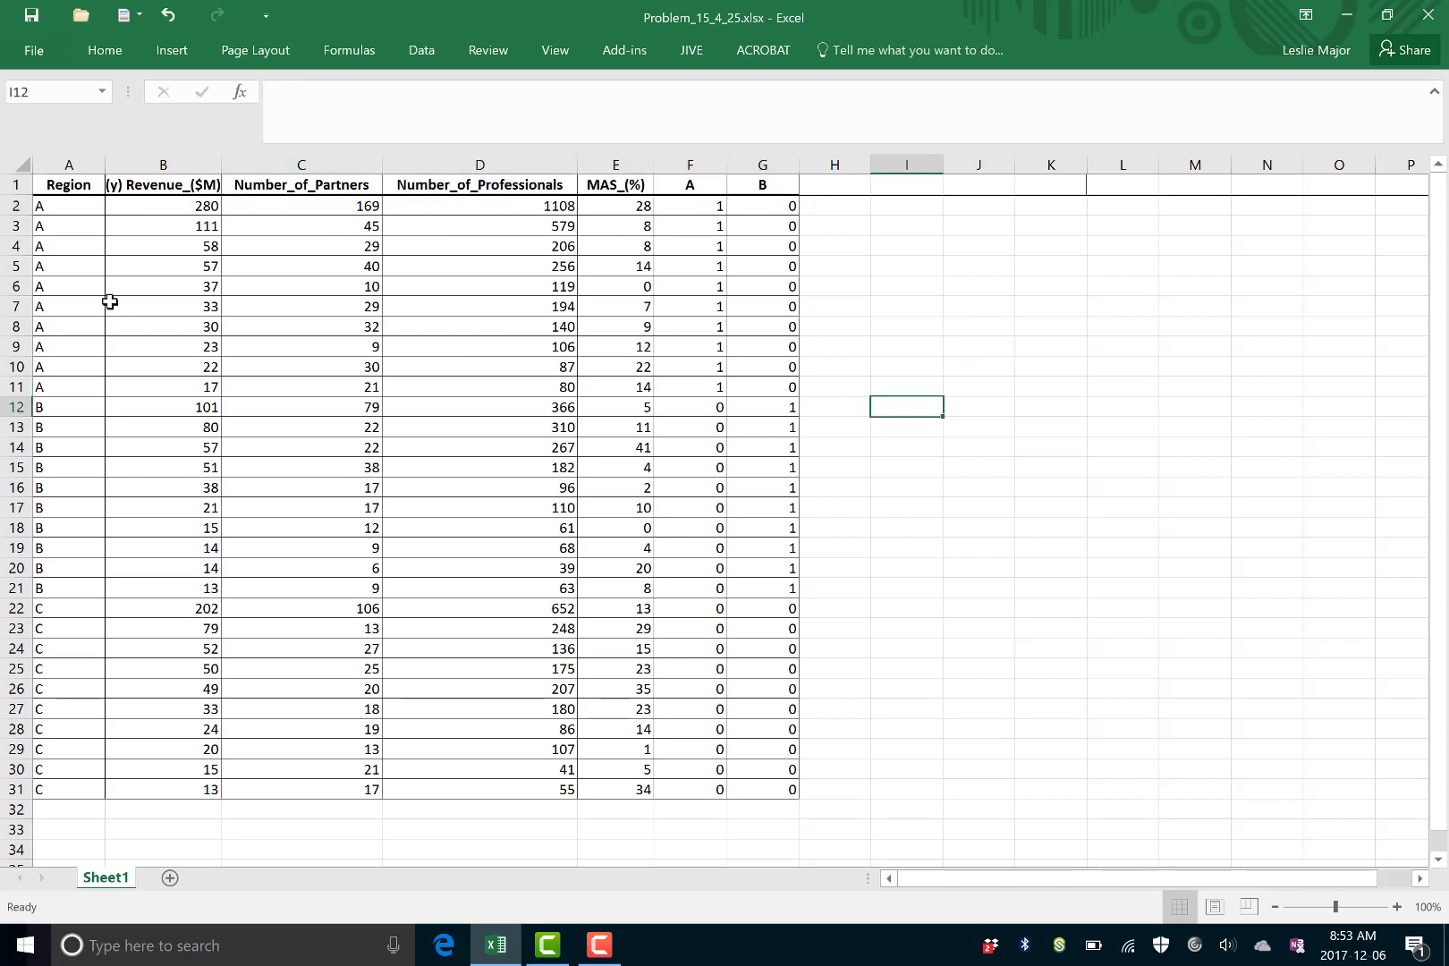
Start a Regression analysis from the Data Analysis tools
click(272, 184)
click(421, 51)
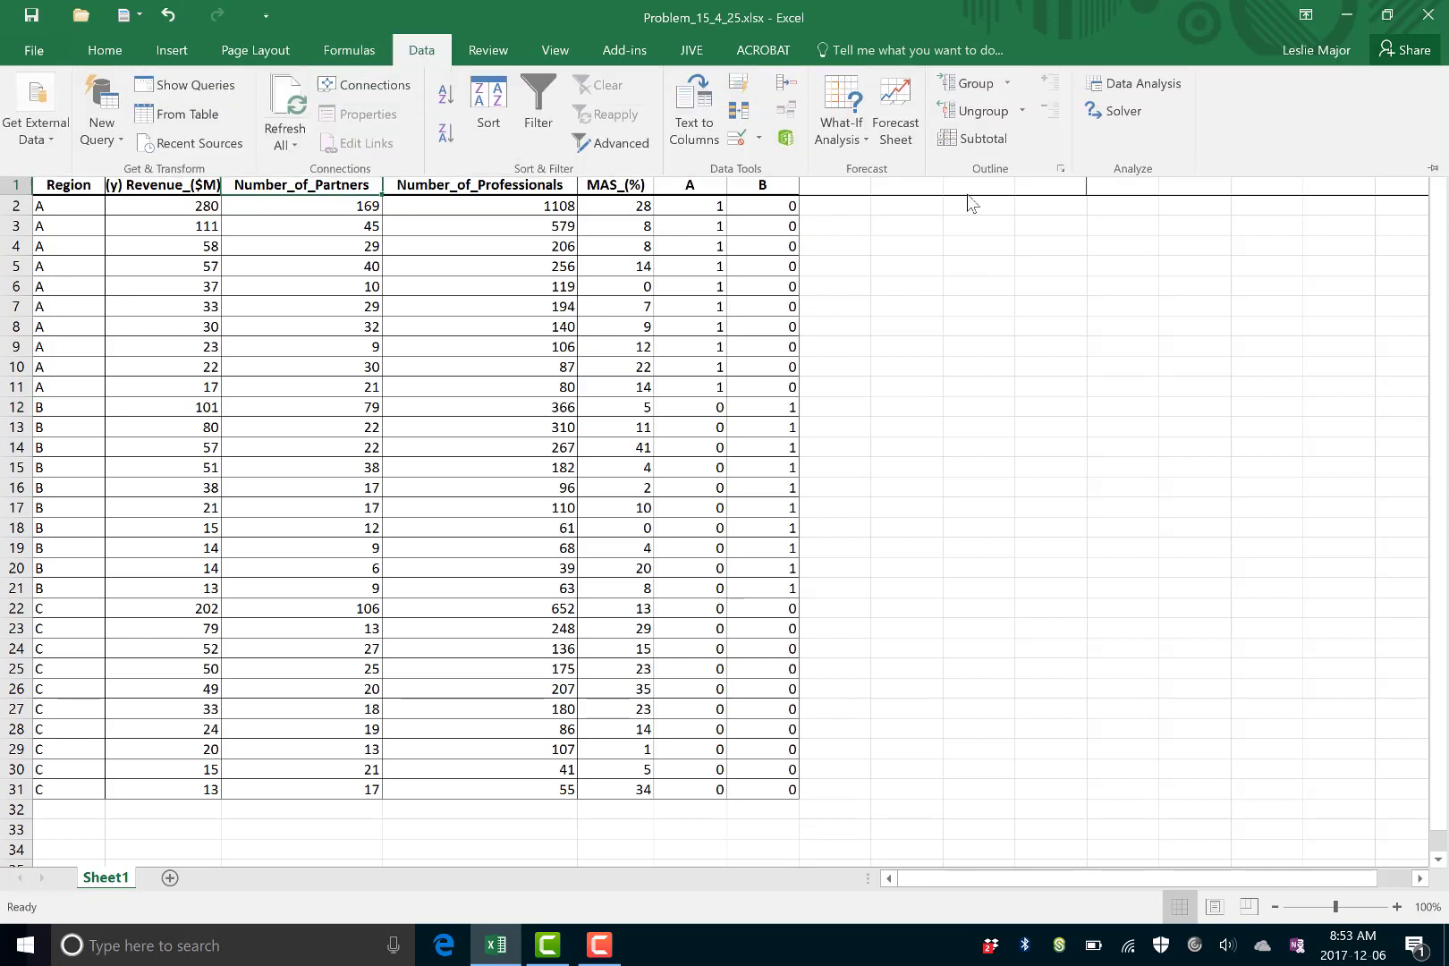
click(1118, 82)
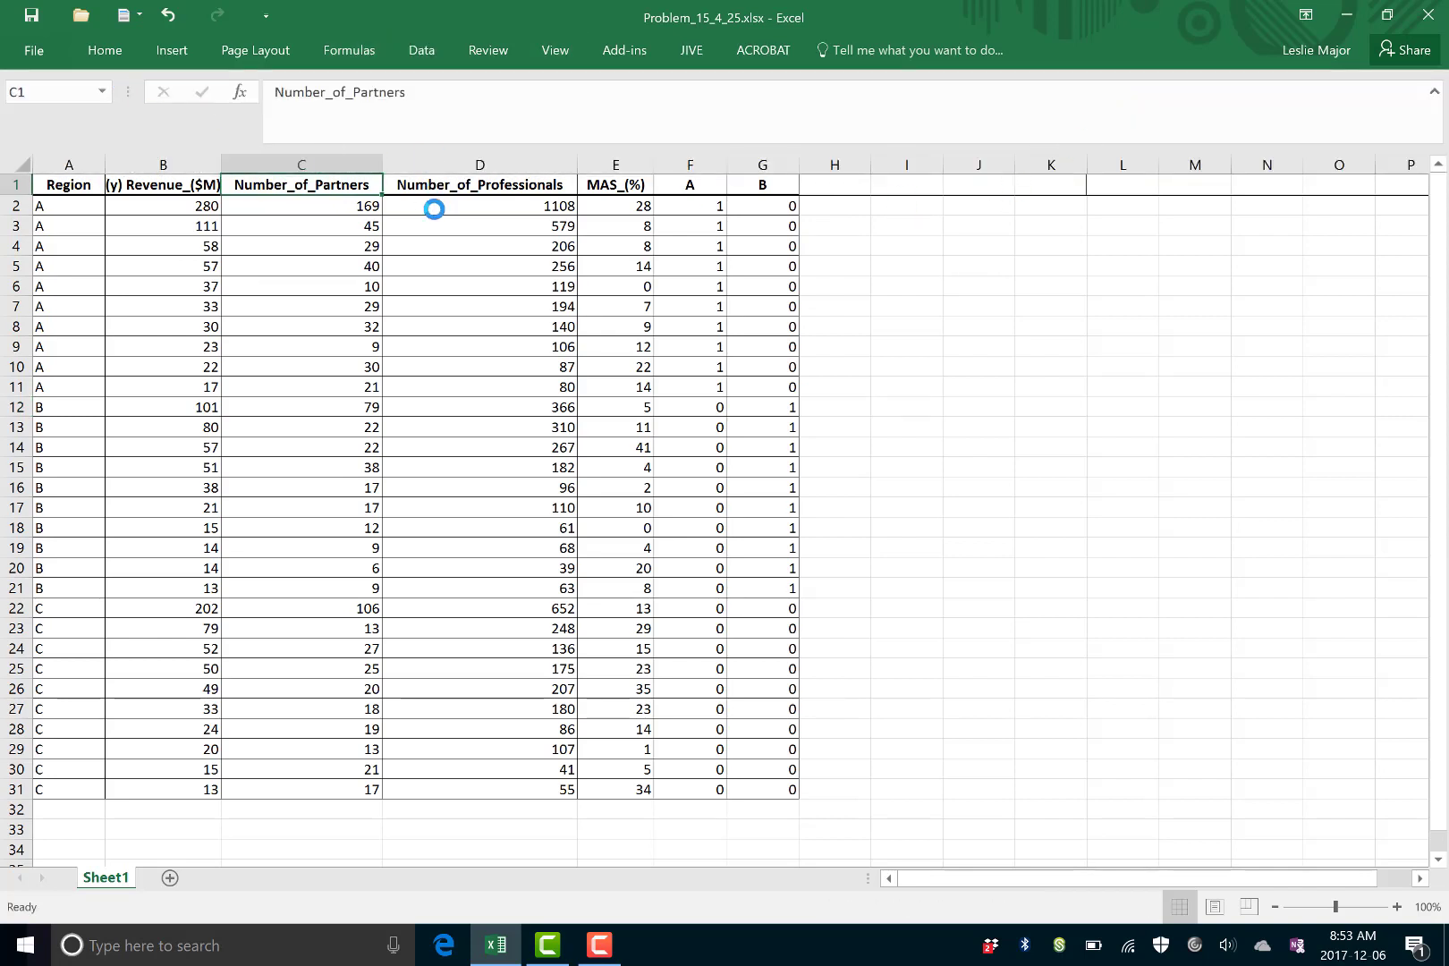
scroll(1112, 454, down, 3)
click(1002, 476)
click(1264, 404)
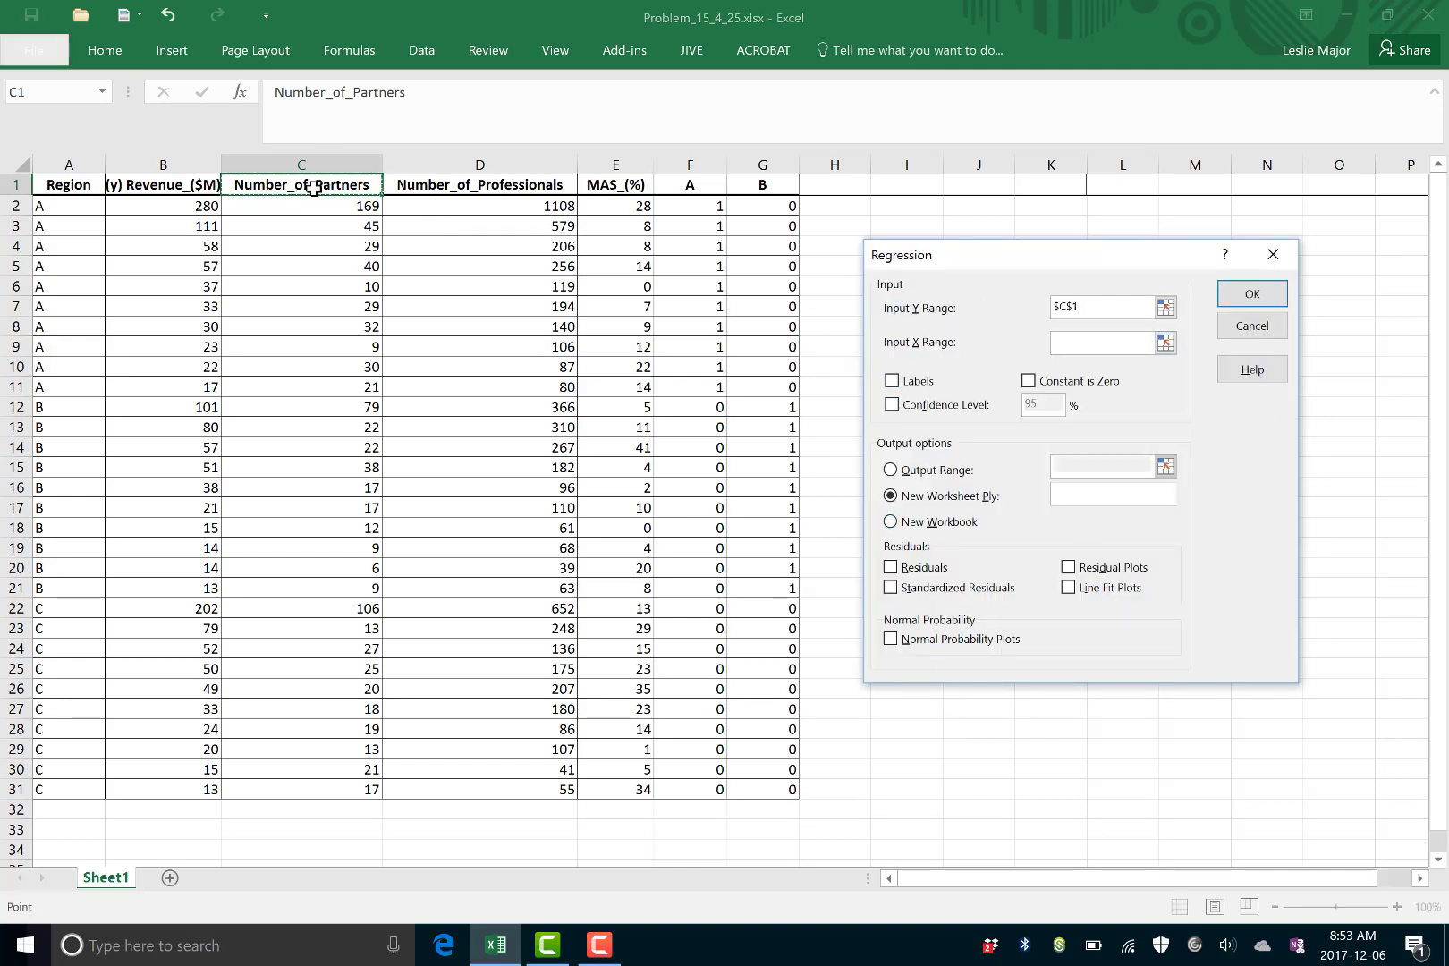
Run the regression with X range D1:G31, Labels checked, output to new sheet NoPartners
click(1085, 342)
click(456, 183)
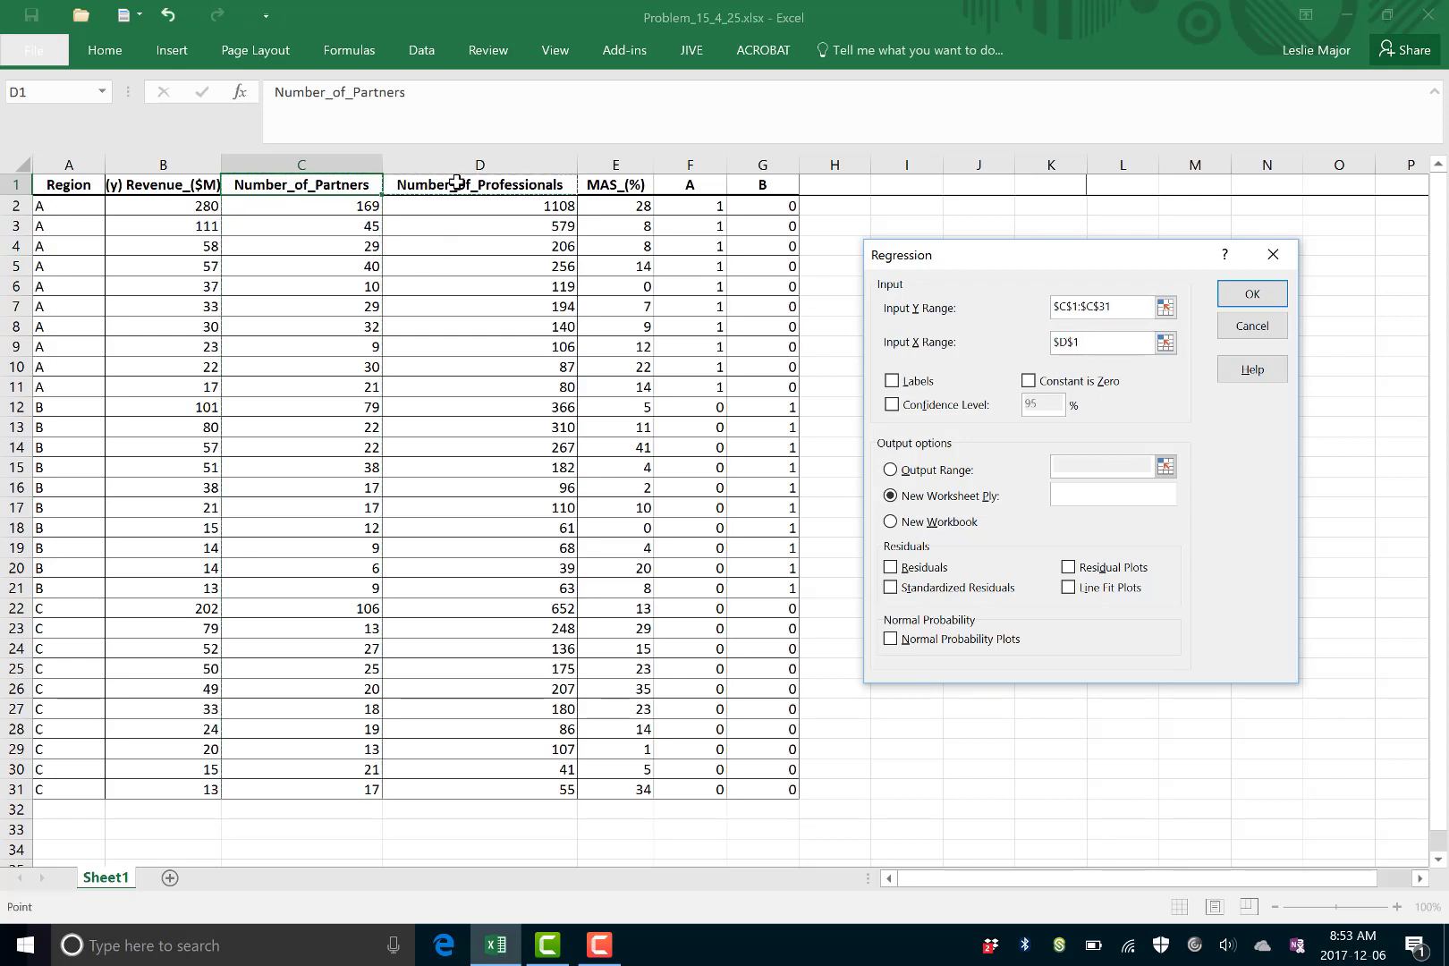
key(shift+Right)
key(shift+Right)
key(shift+Right)
key(ctrl+shift+Down)
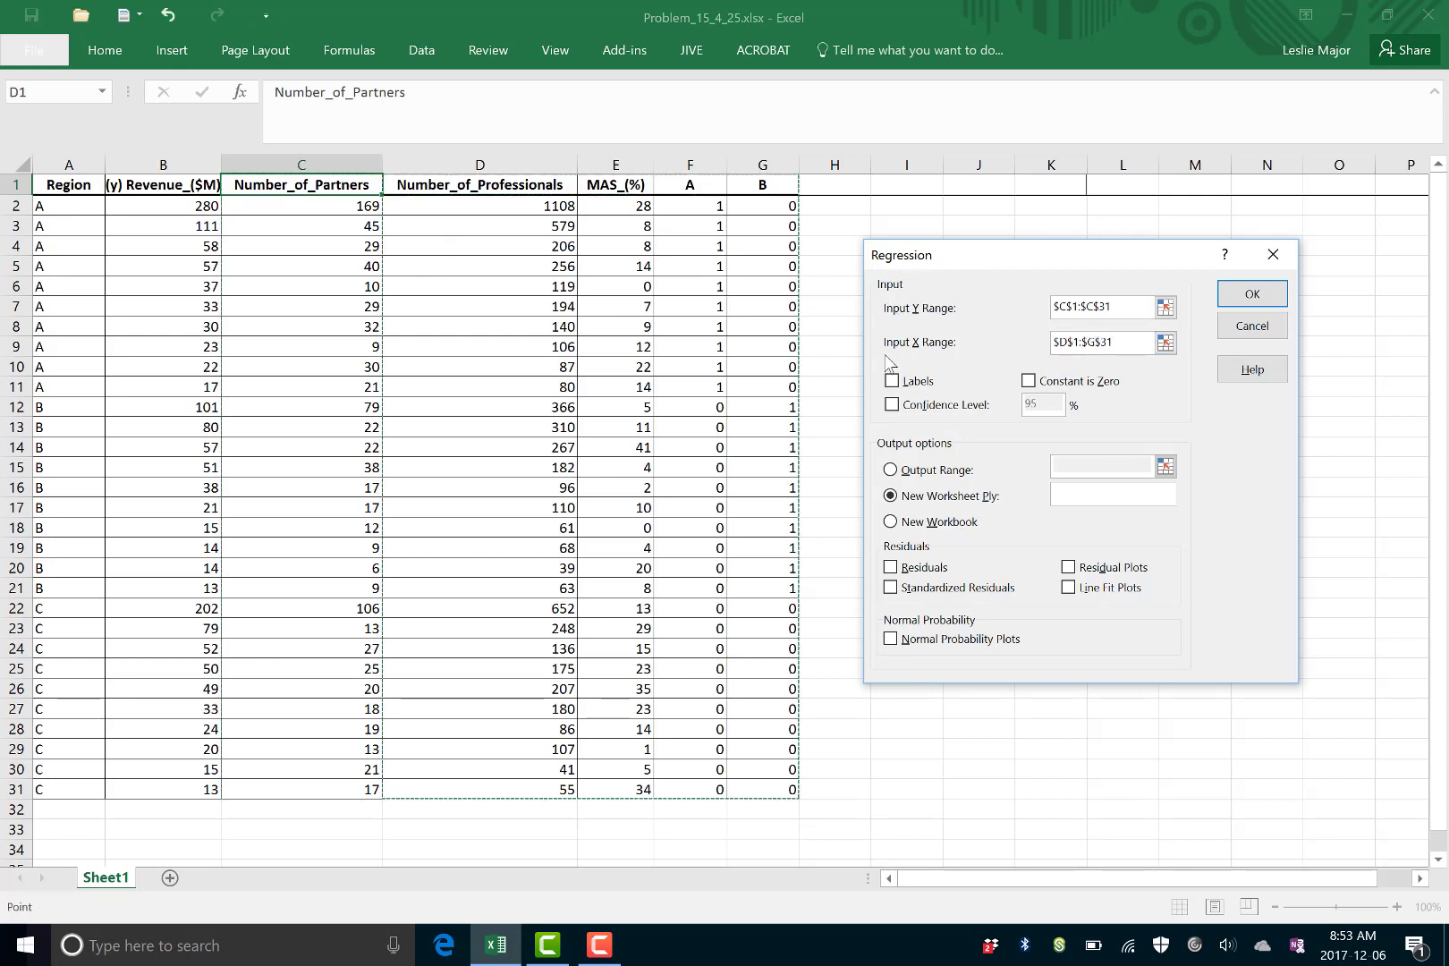
click(891, 380)
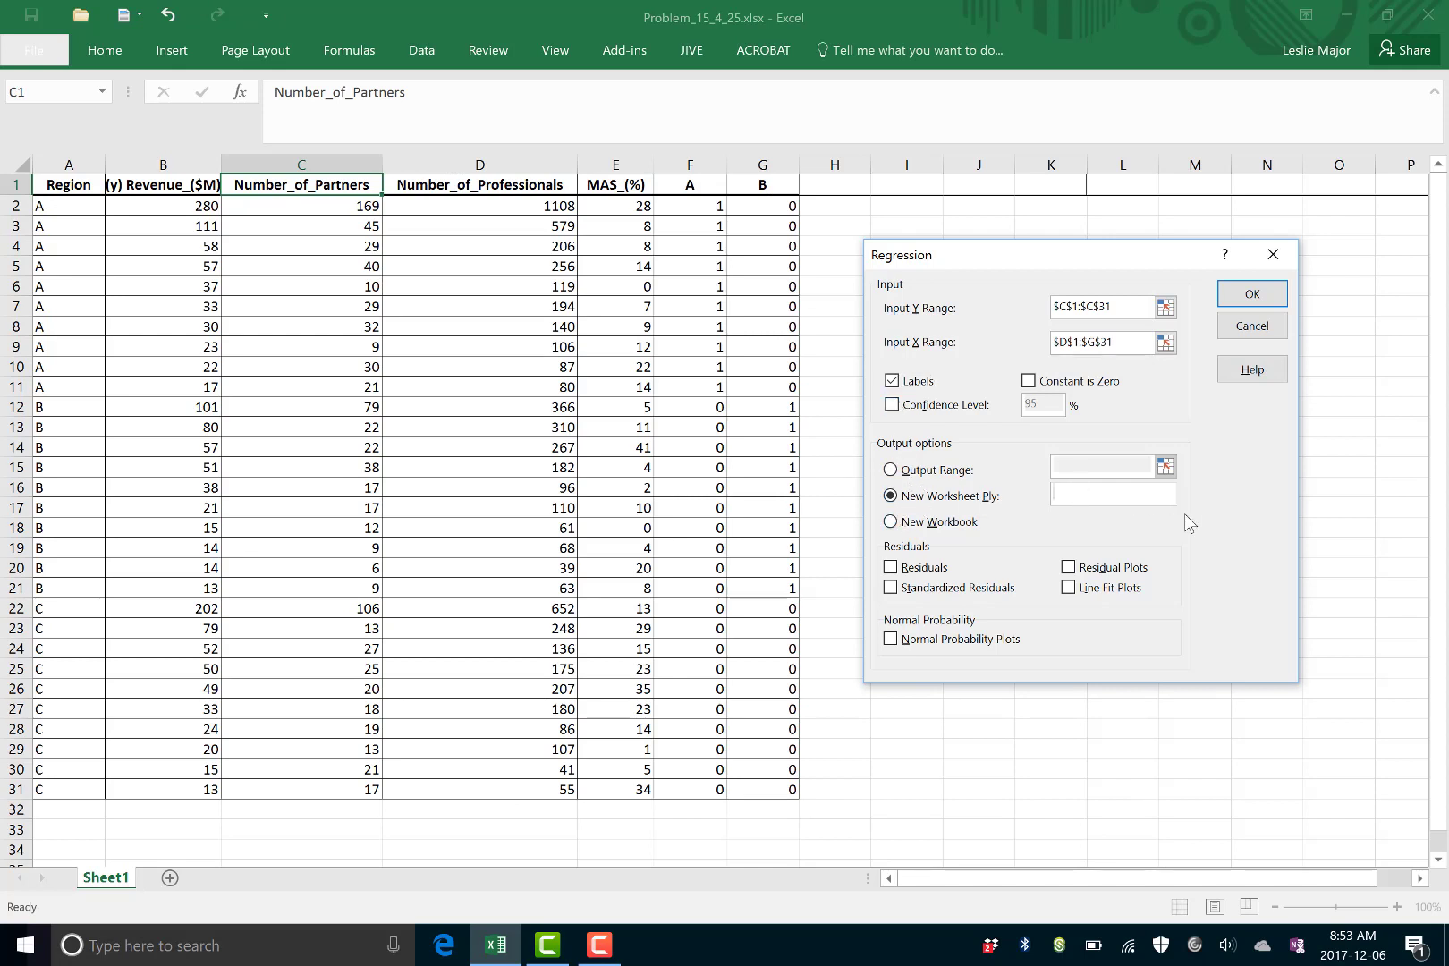
text(NoPartners)
click(1250, 294)
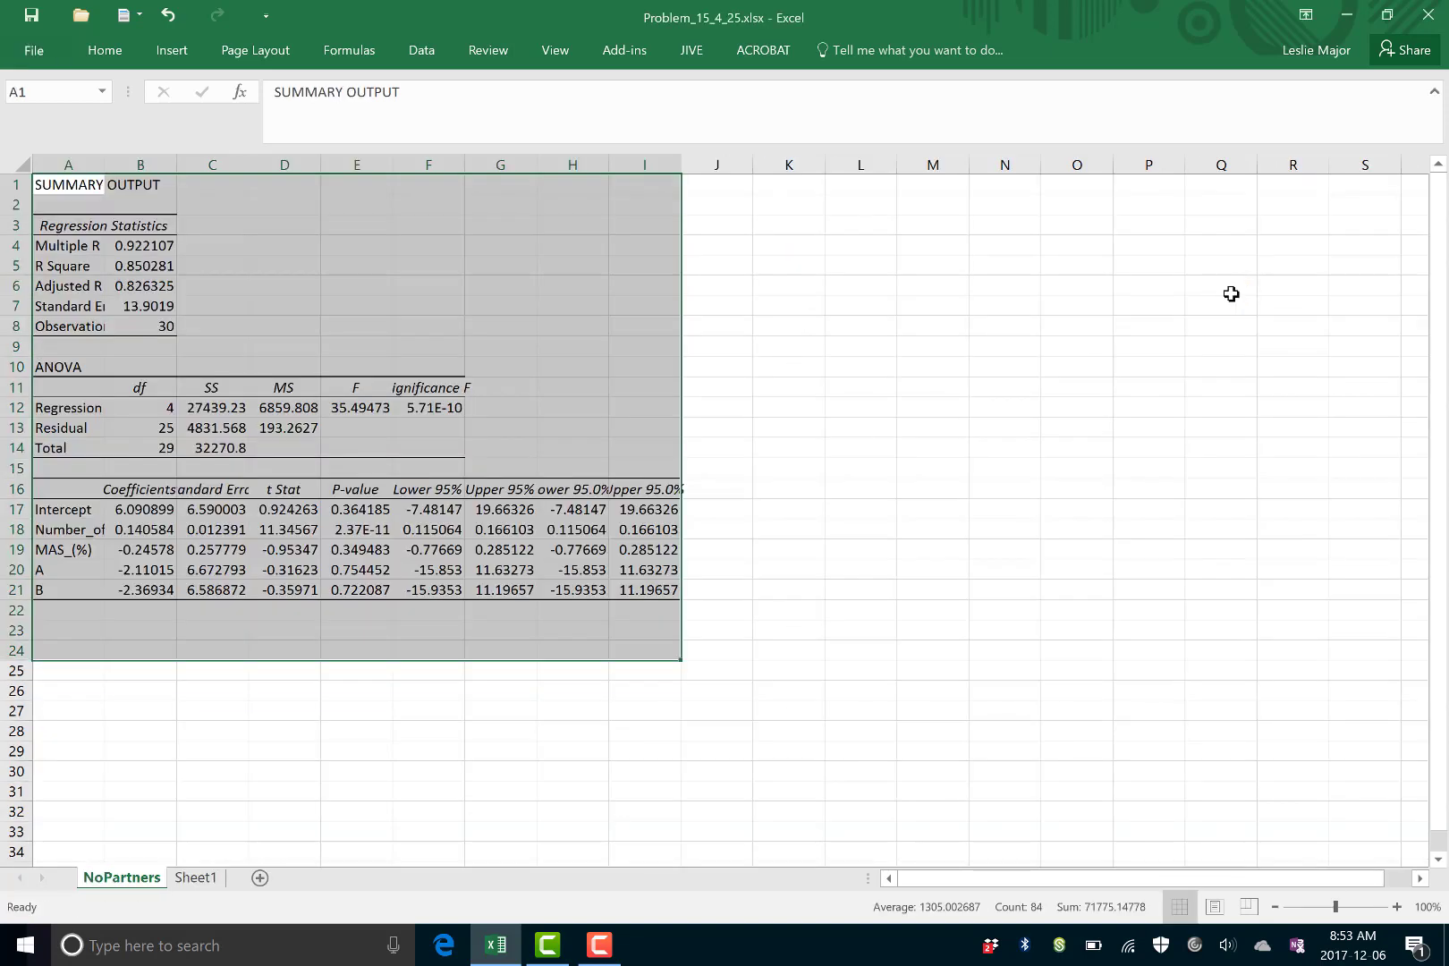
Fill the R Square cell (0.850281) yellow and return to Sheet1
click(854, 450)
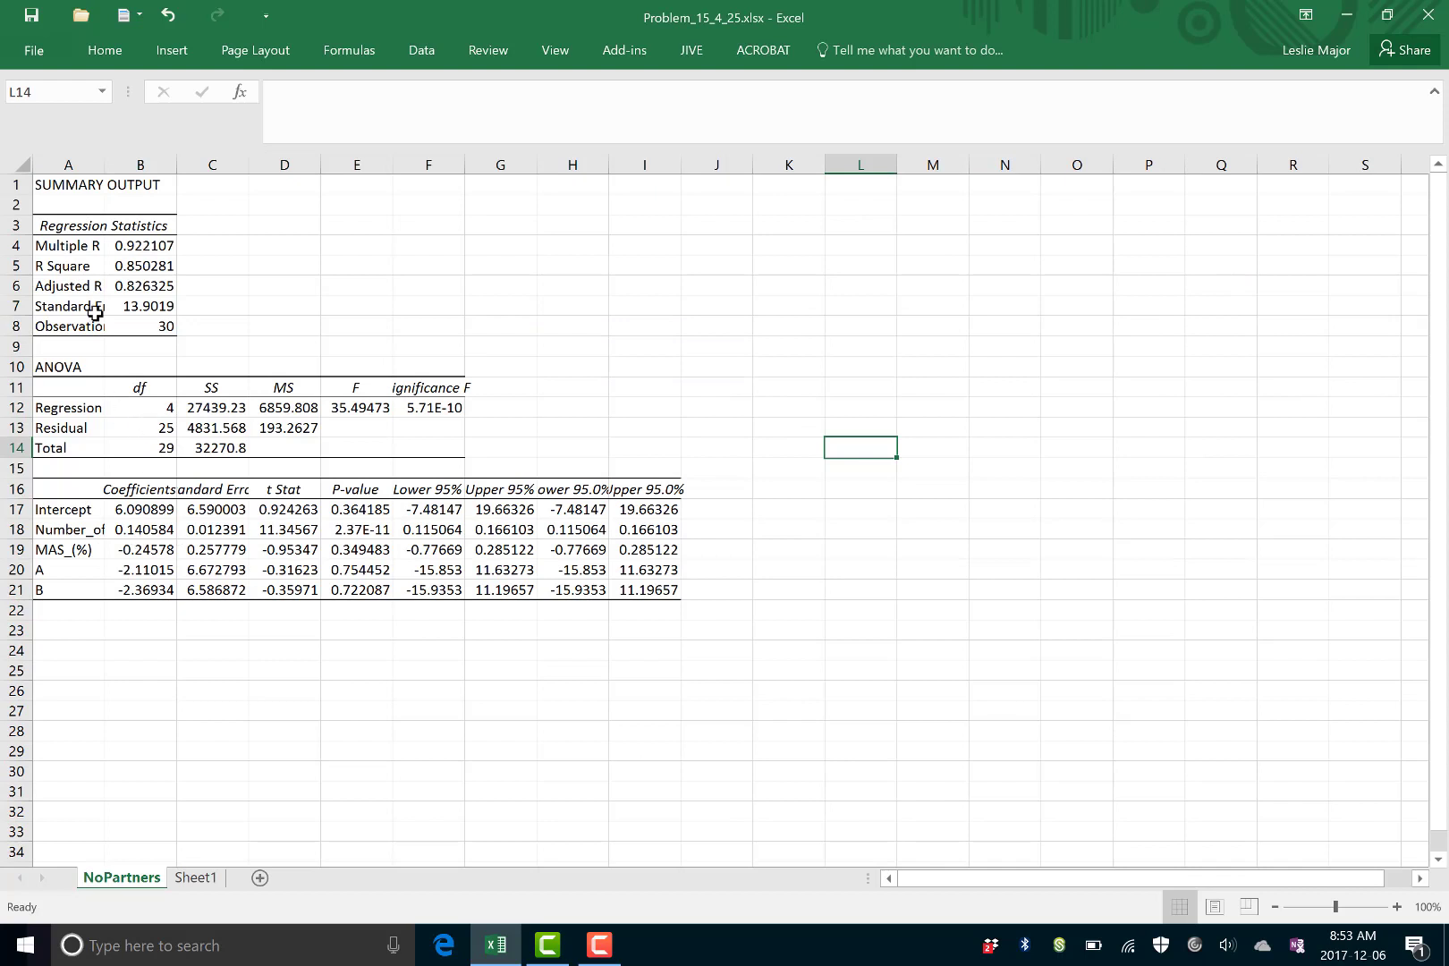
click(135, 261)
right_click(134, 262)
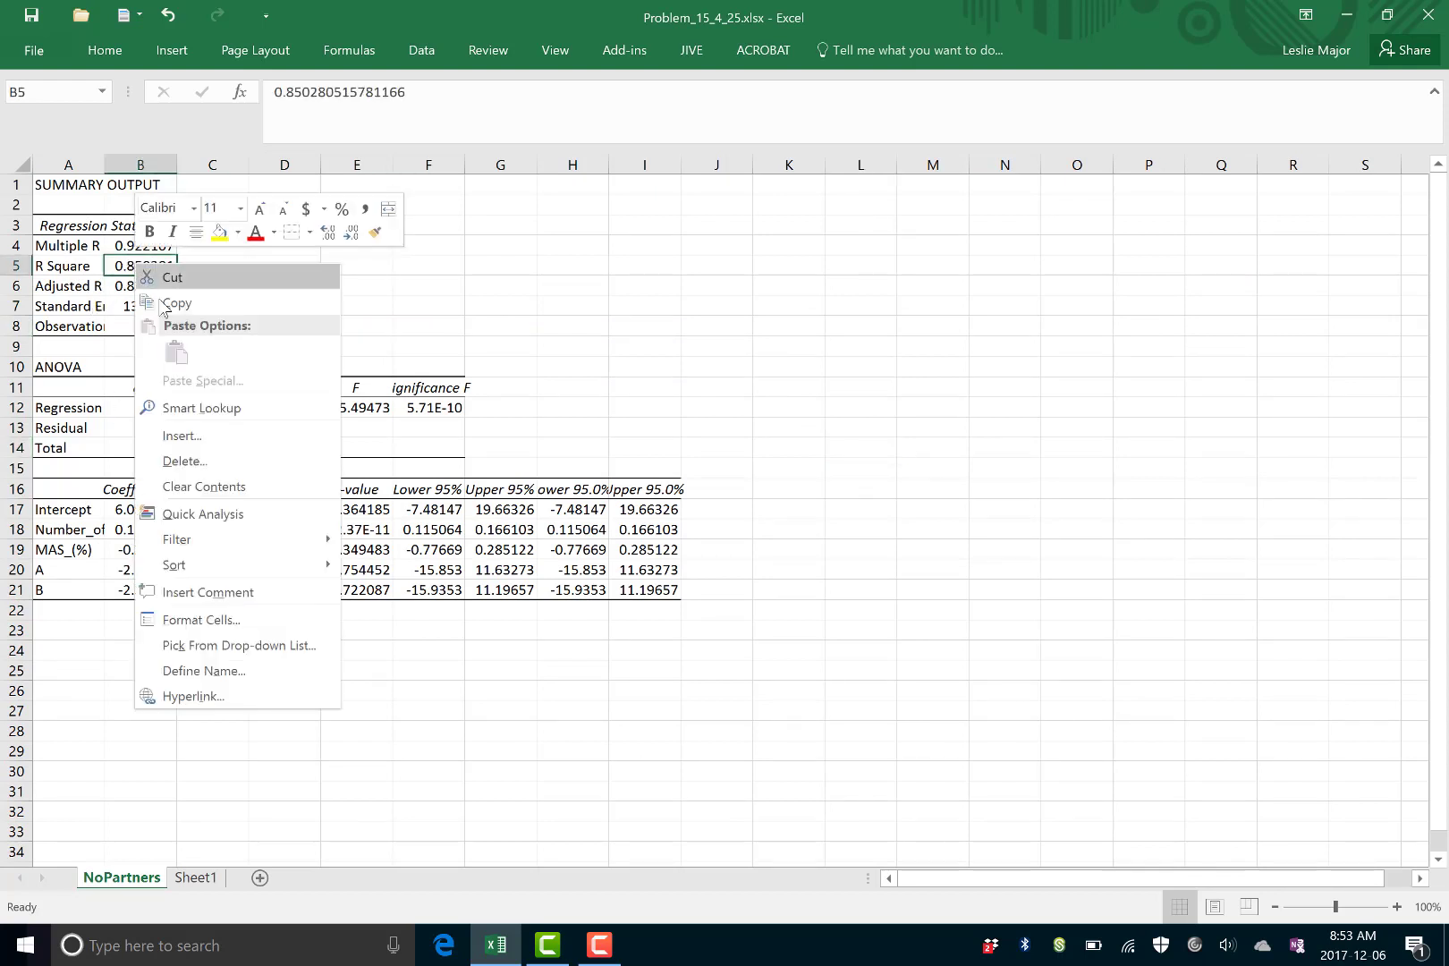
click(223, 242)
click(469, 309)
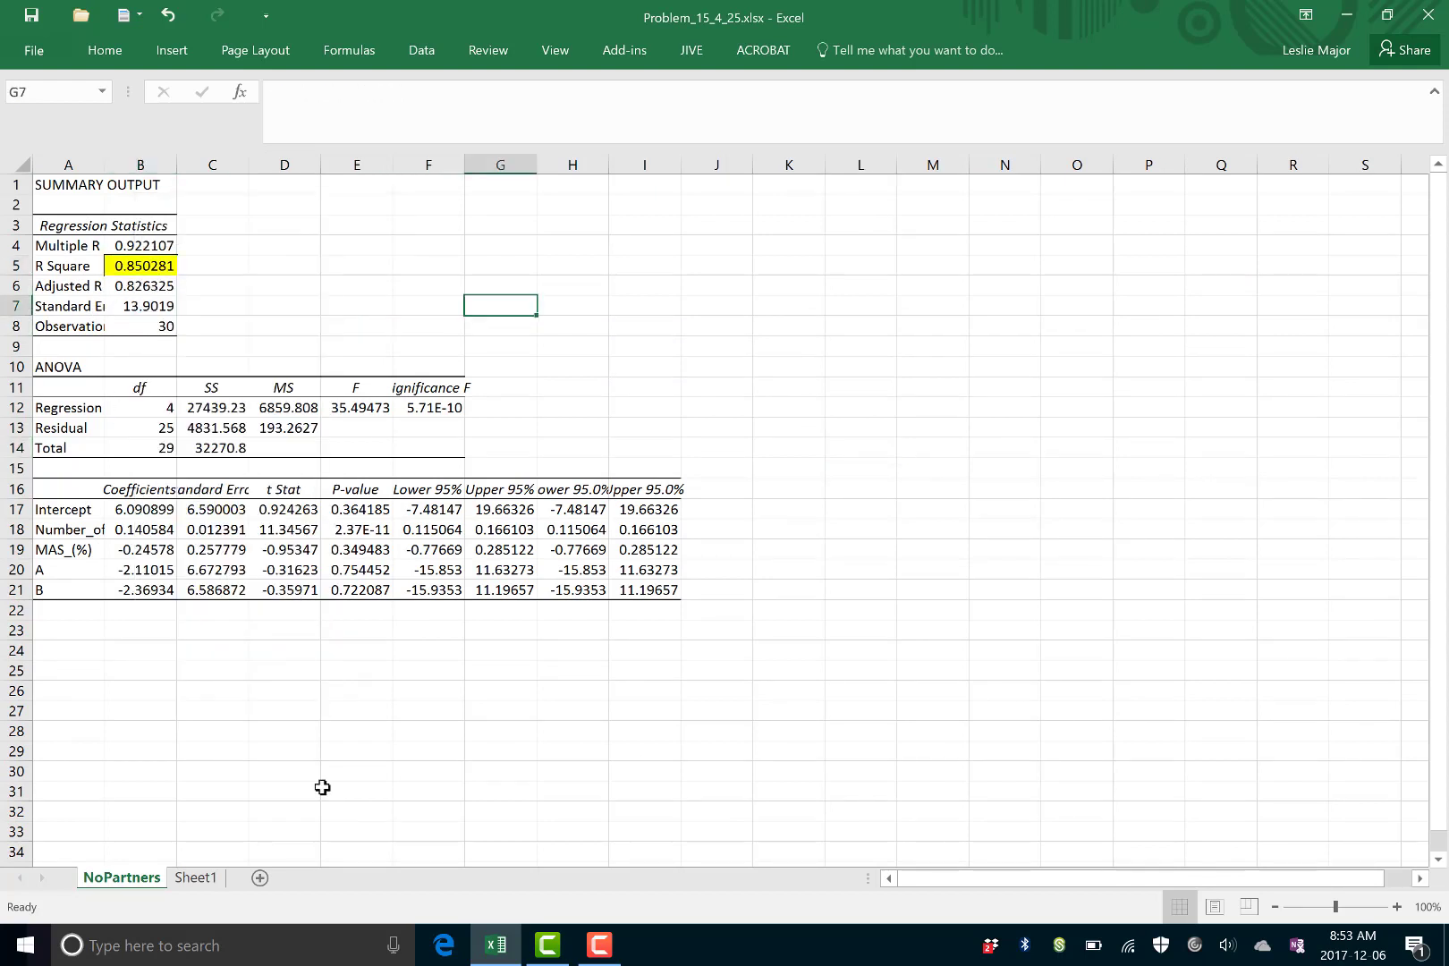
click(205, 878)
right_click(205, 878)
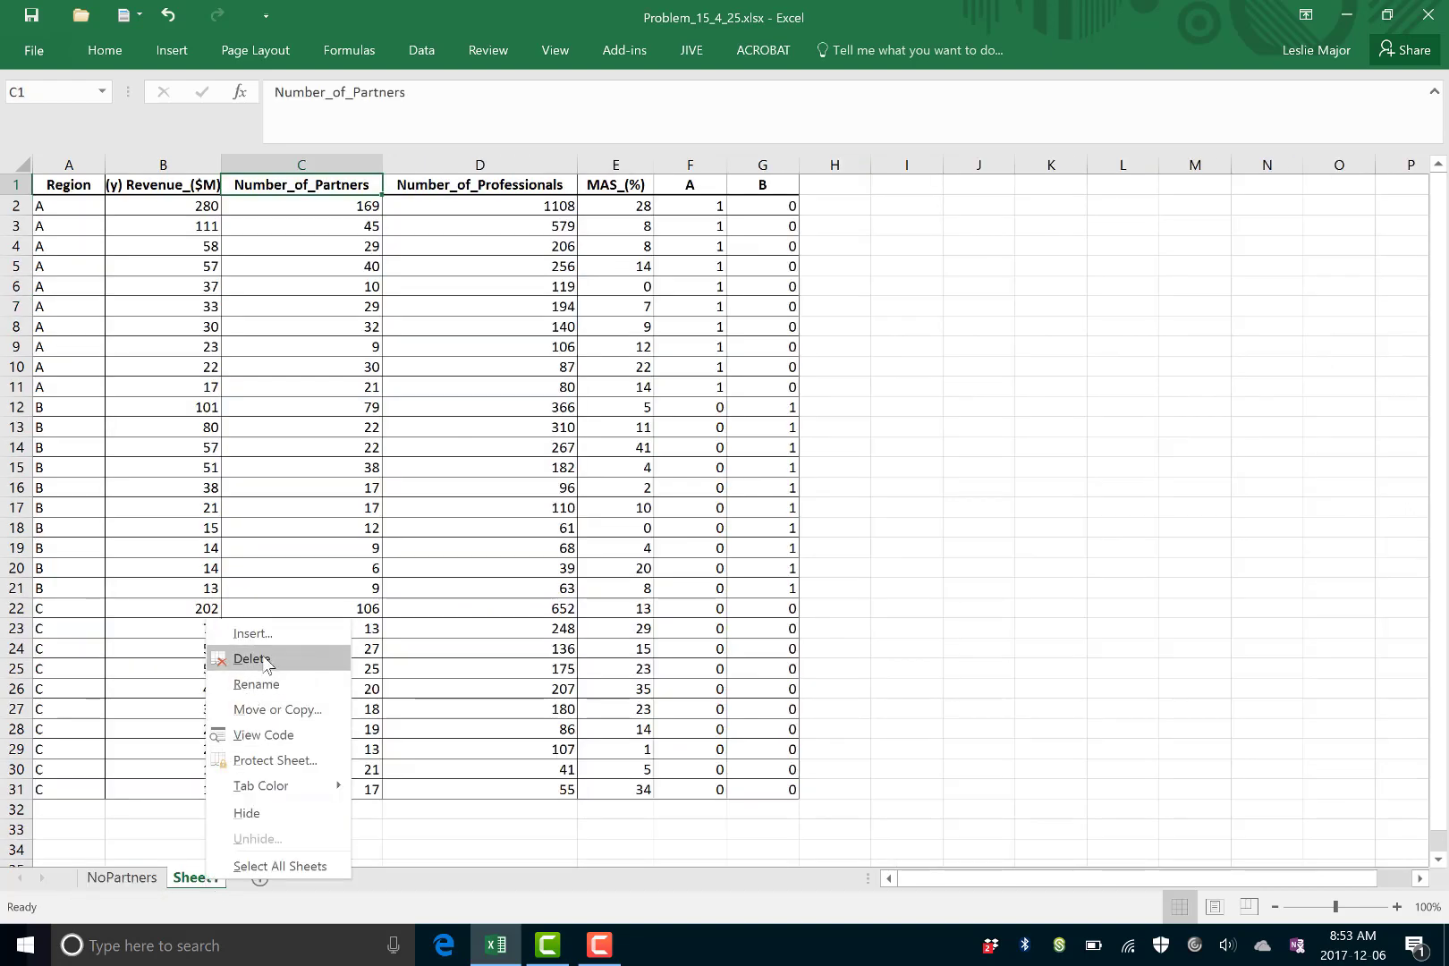
Copy the predictor columns C1:G31 into a new blank sheet
key(Escape)
click(950, 348)
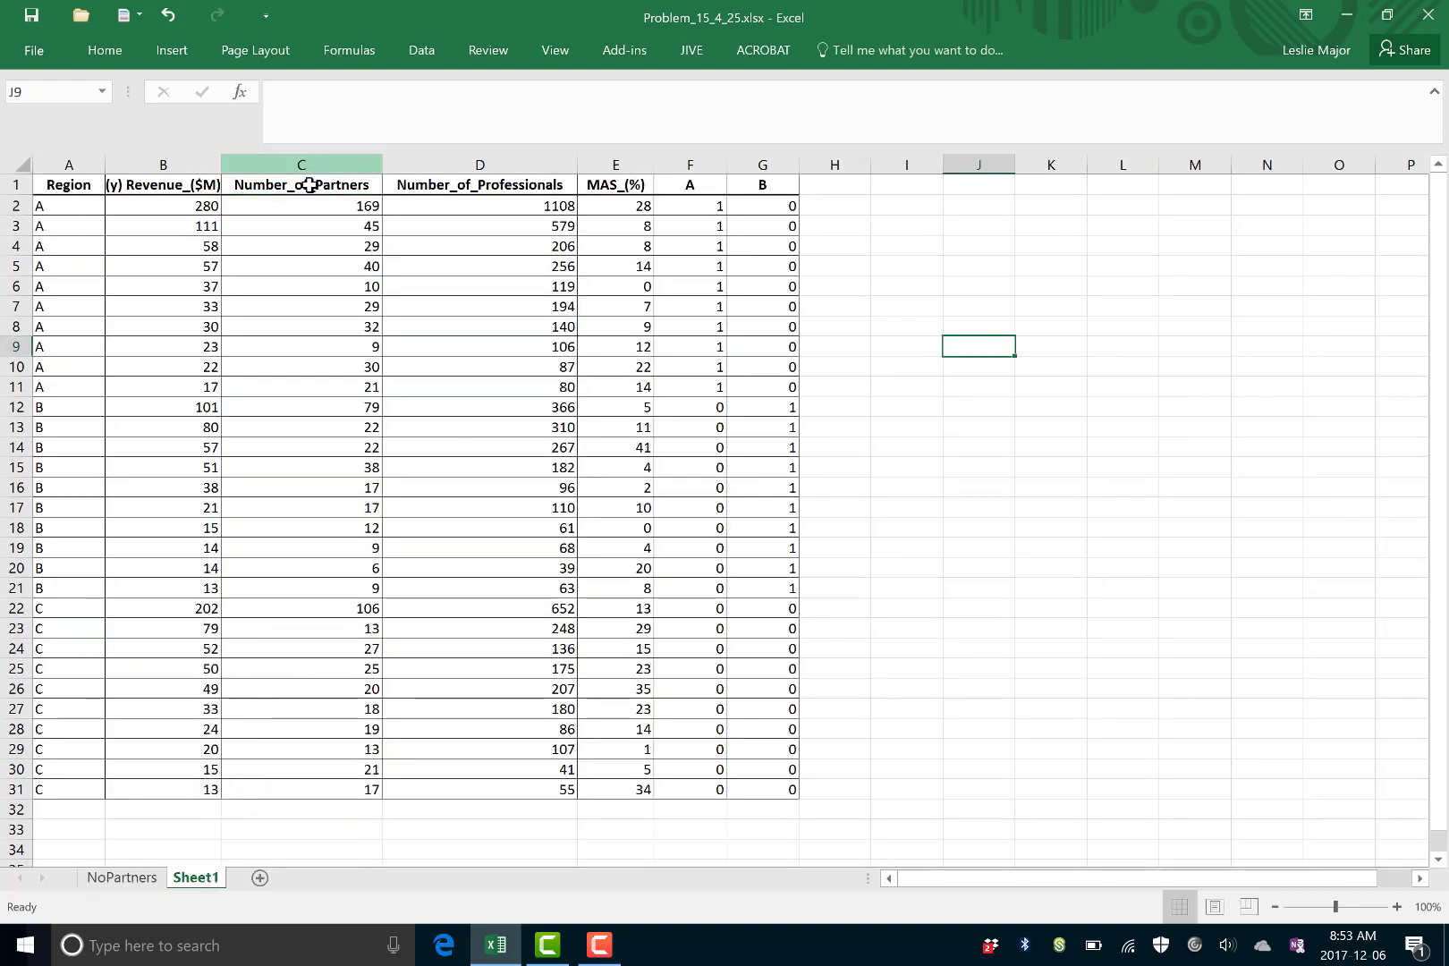
drag(309, 186, 761, 792)
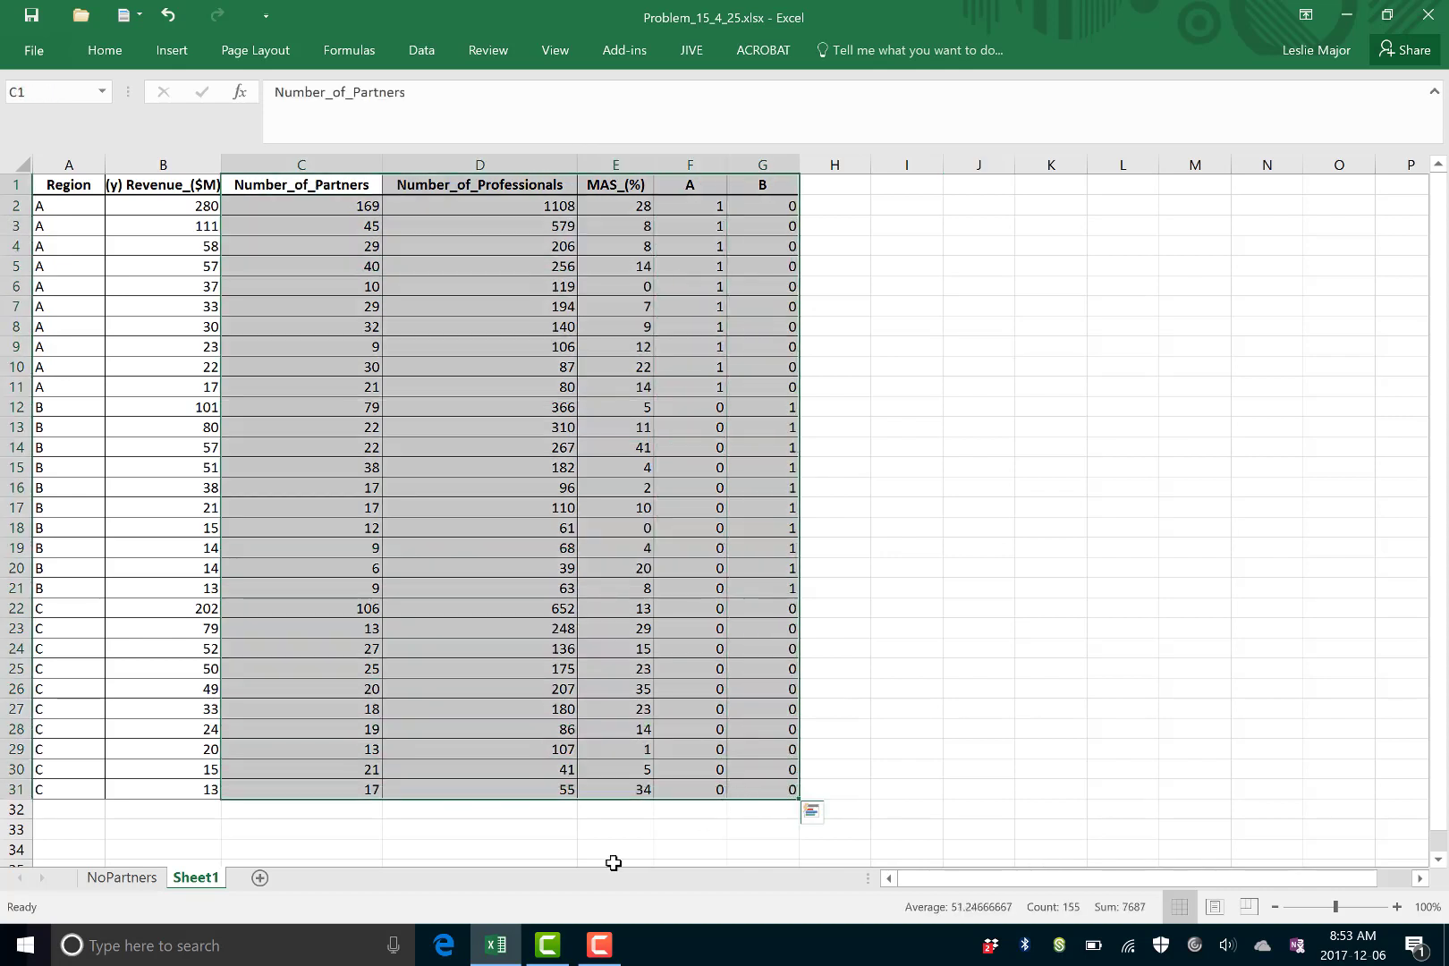
key(ctrl+c)
click(259, 877)
key(ctrl+v)
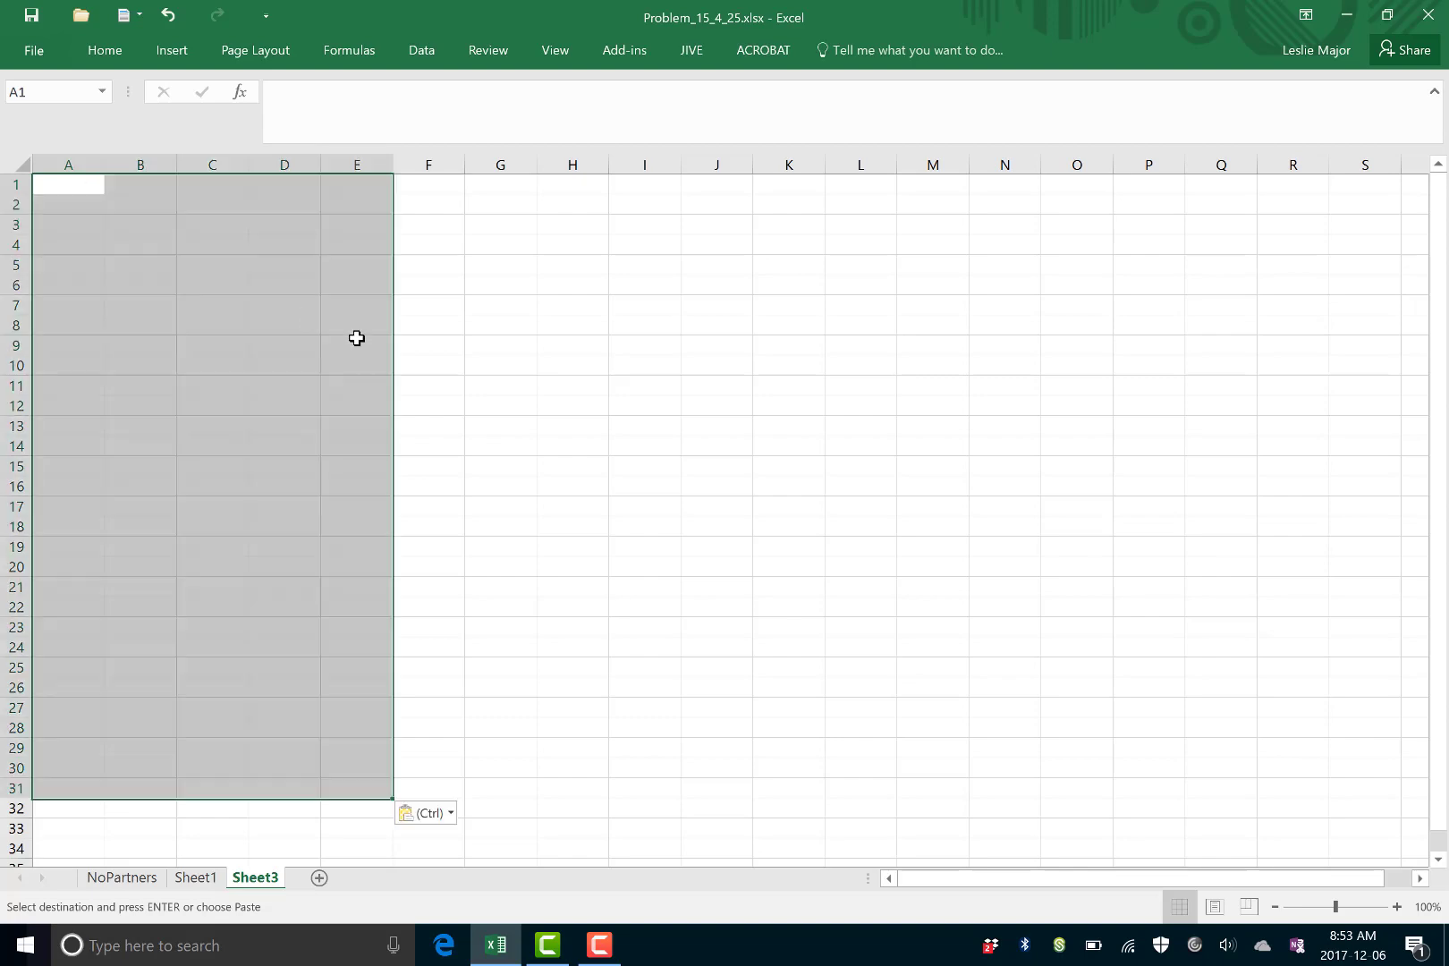
Widen all columns so the headers fit
click(548, 342)
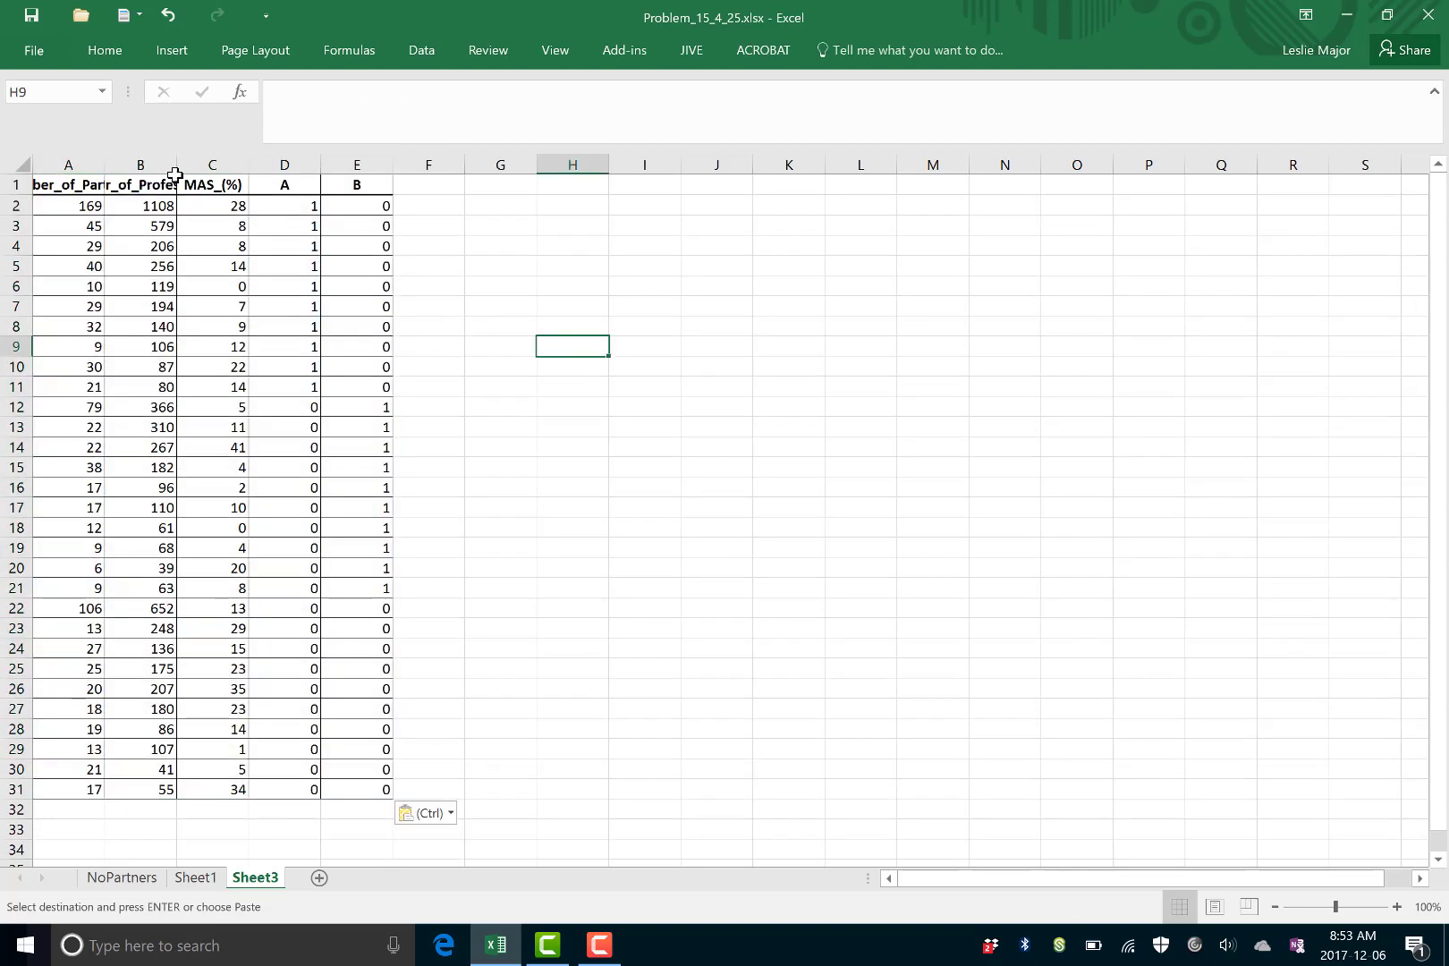
click(22, 162)
drag(104, 163, 167, 162)
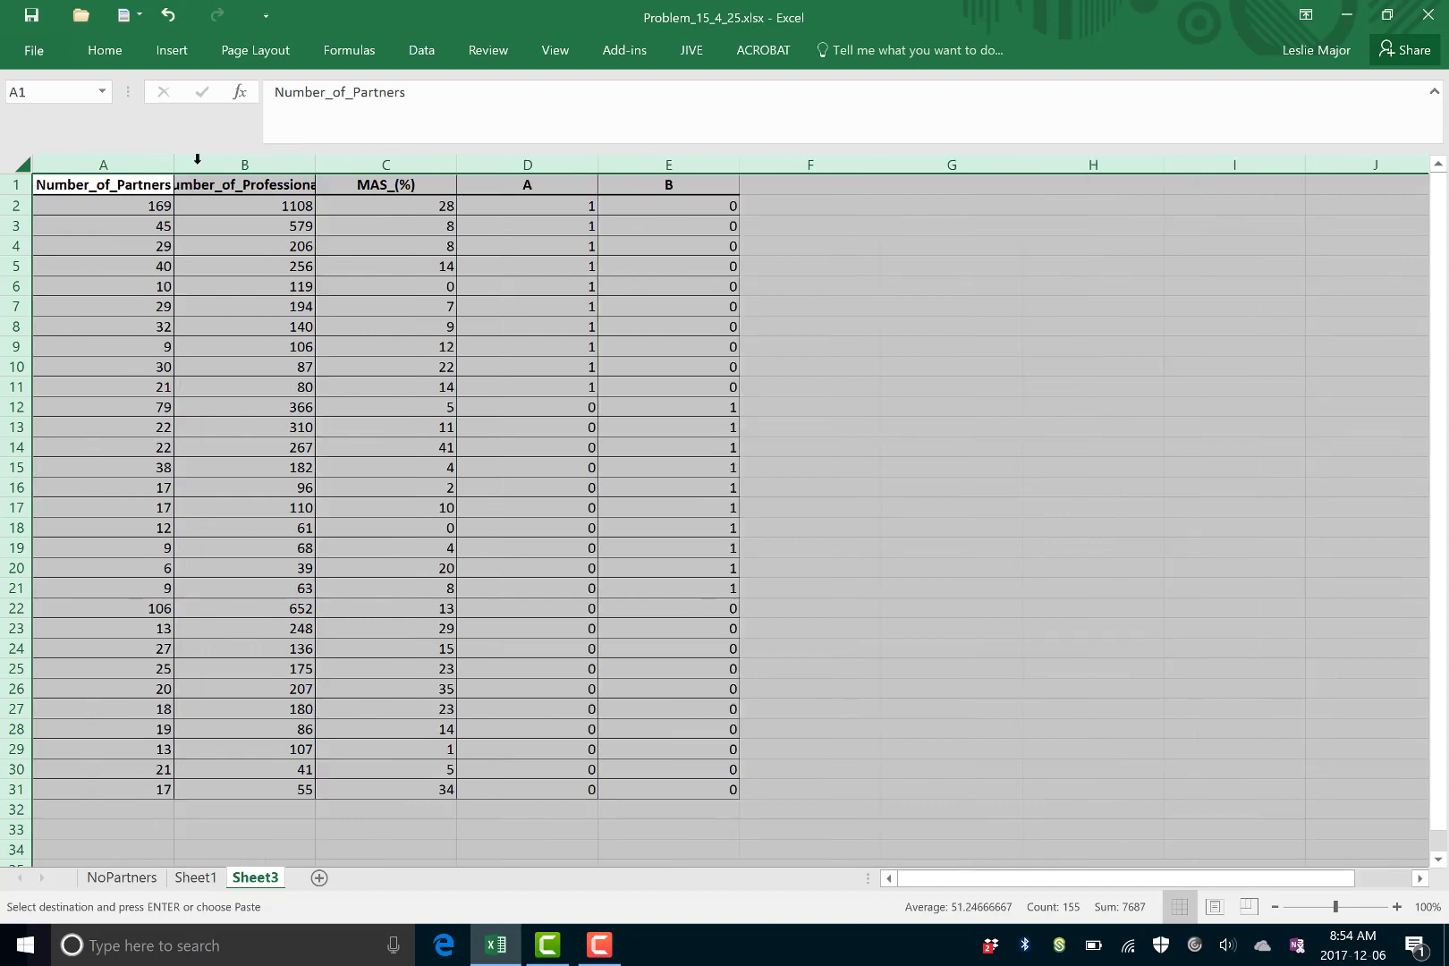
click(234, 186)
Move the Number_of_Professionals column in front of Number_of_Partners
click(252, 166)
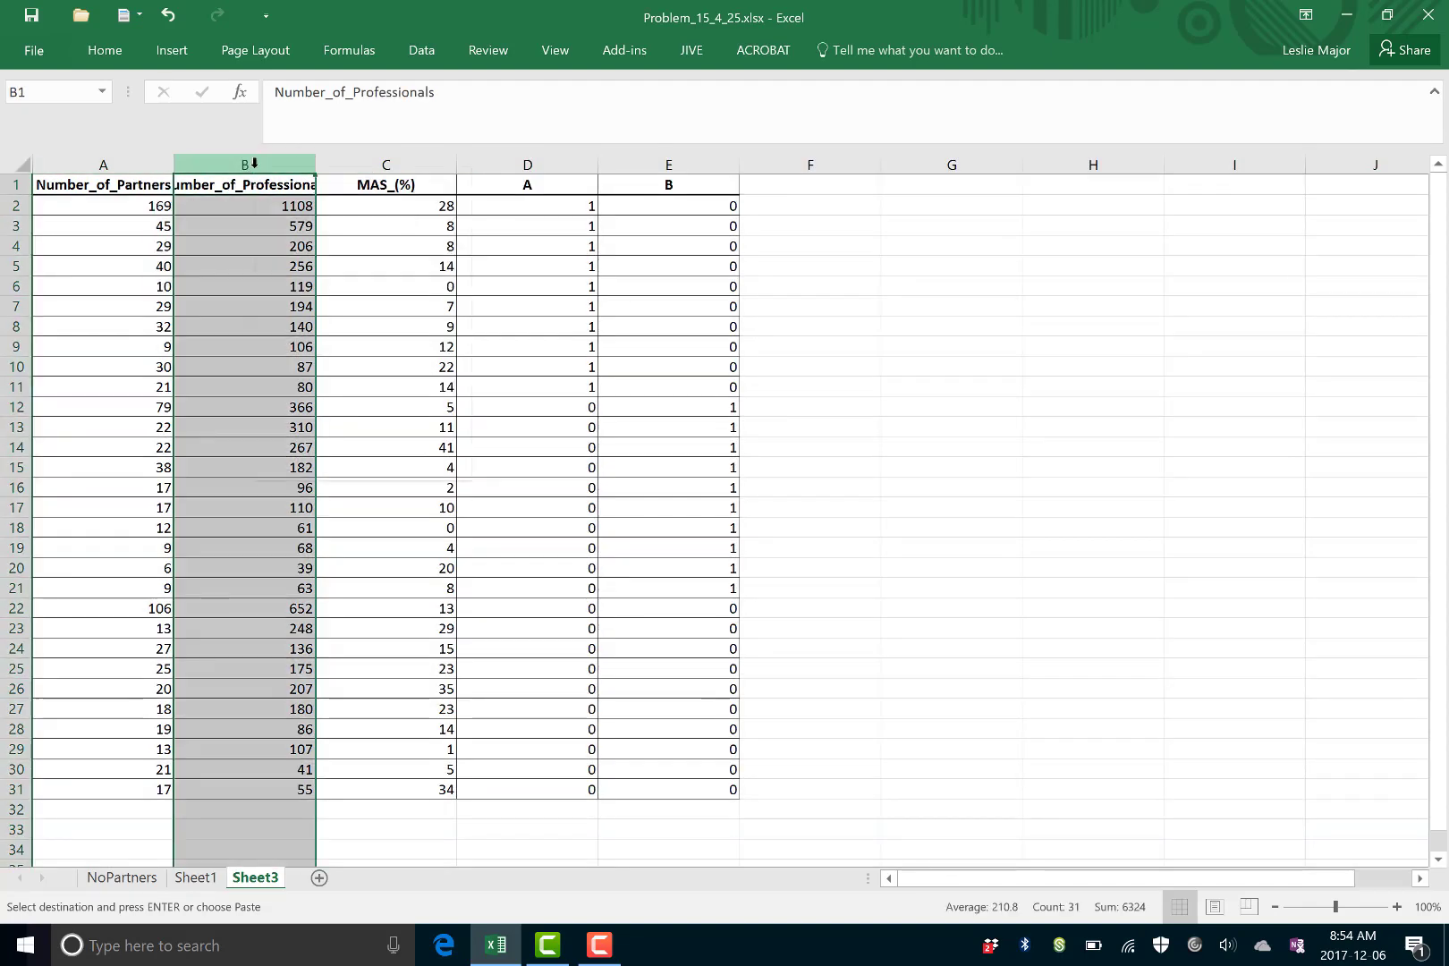
right_click(256, 166)
click(294, 183)
click(112, 165)
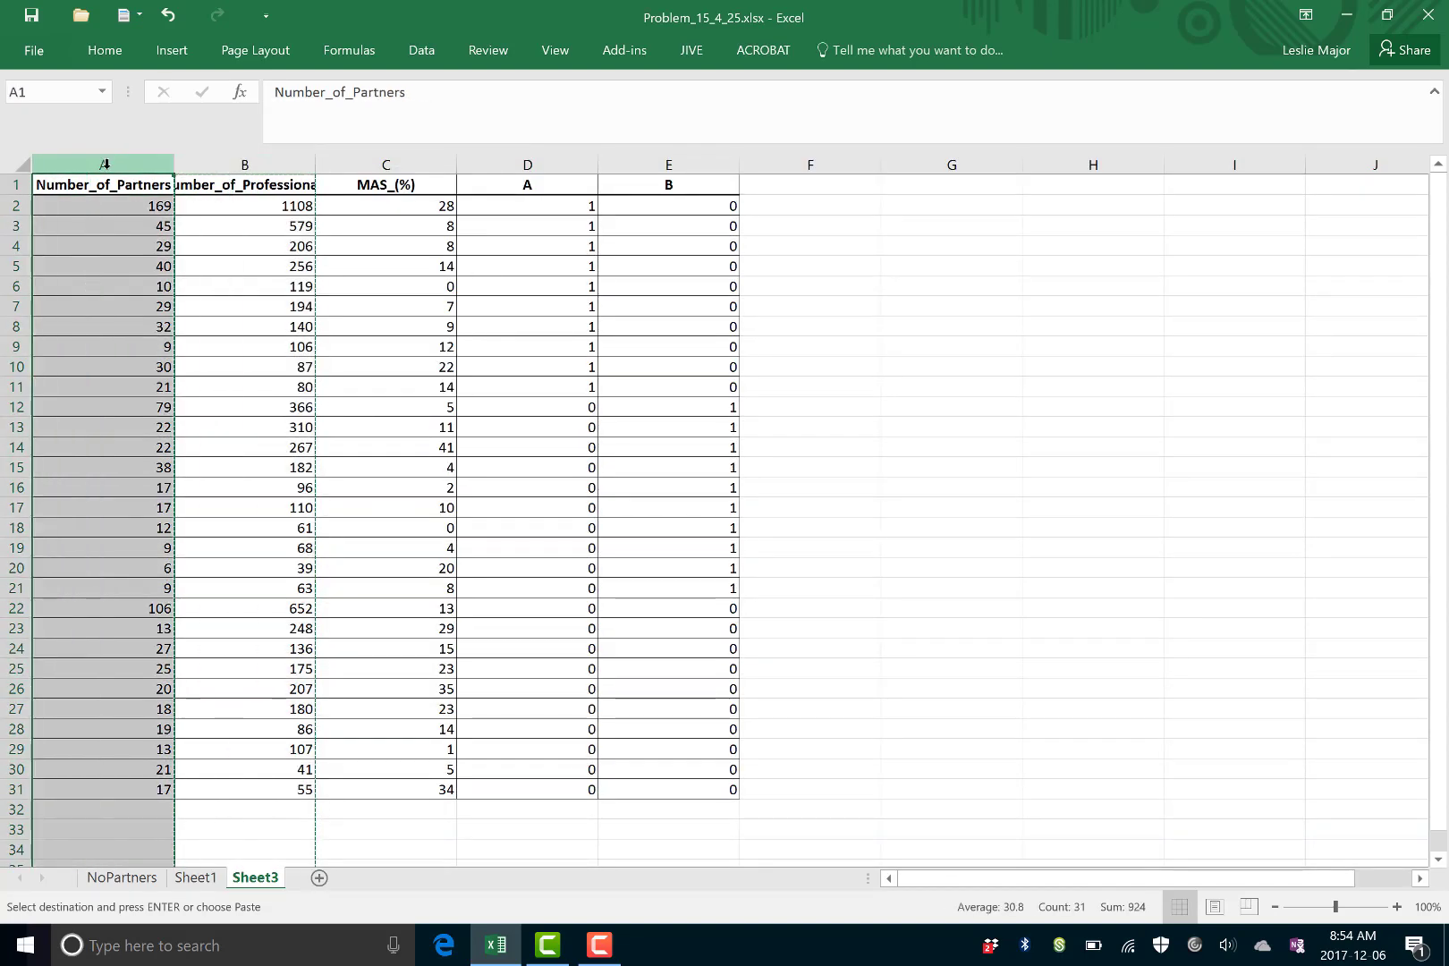
right_click(108, 166)
click(179, 313)
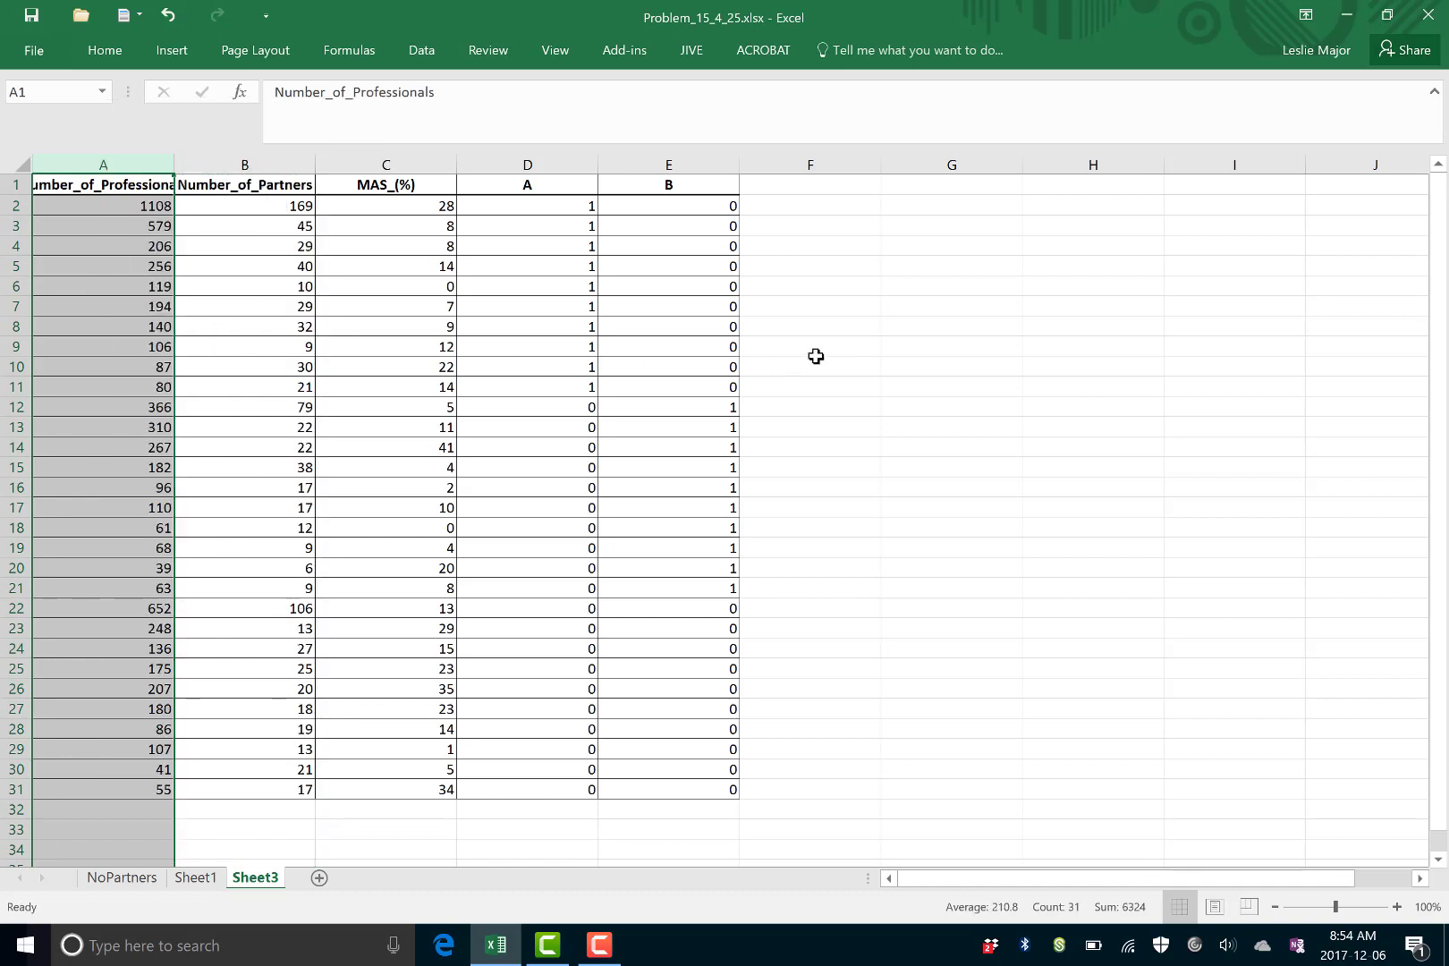
click(823, 265)
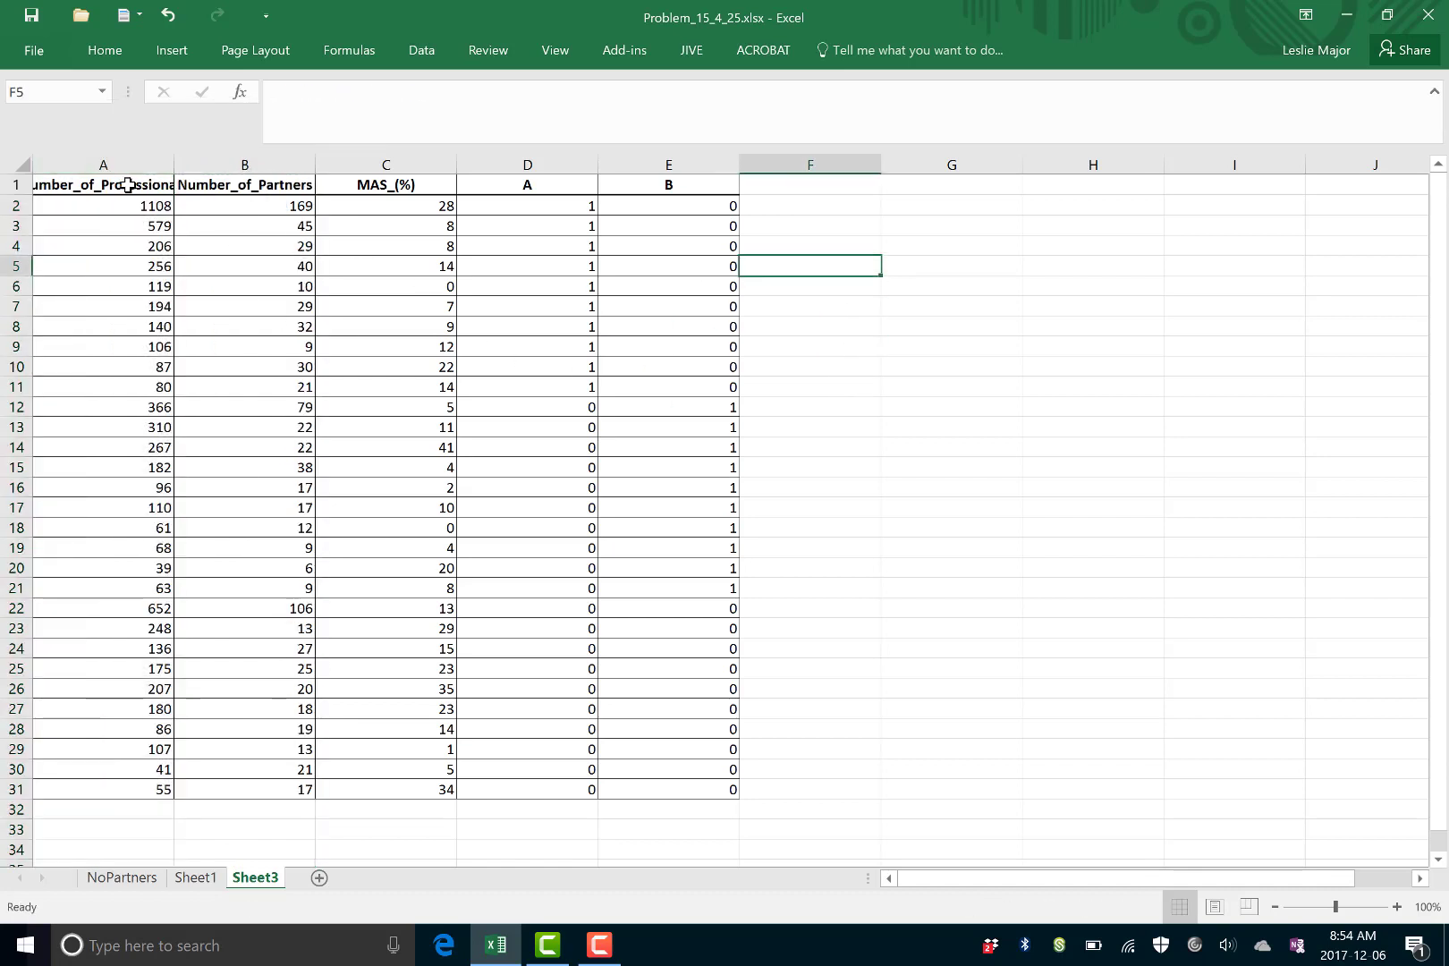
Review the reordered table A1:E31 and bring up the Data Analysis tools list
drag(126, 191, 679, 783)
drag(211, 185, 691, 192)
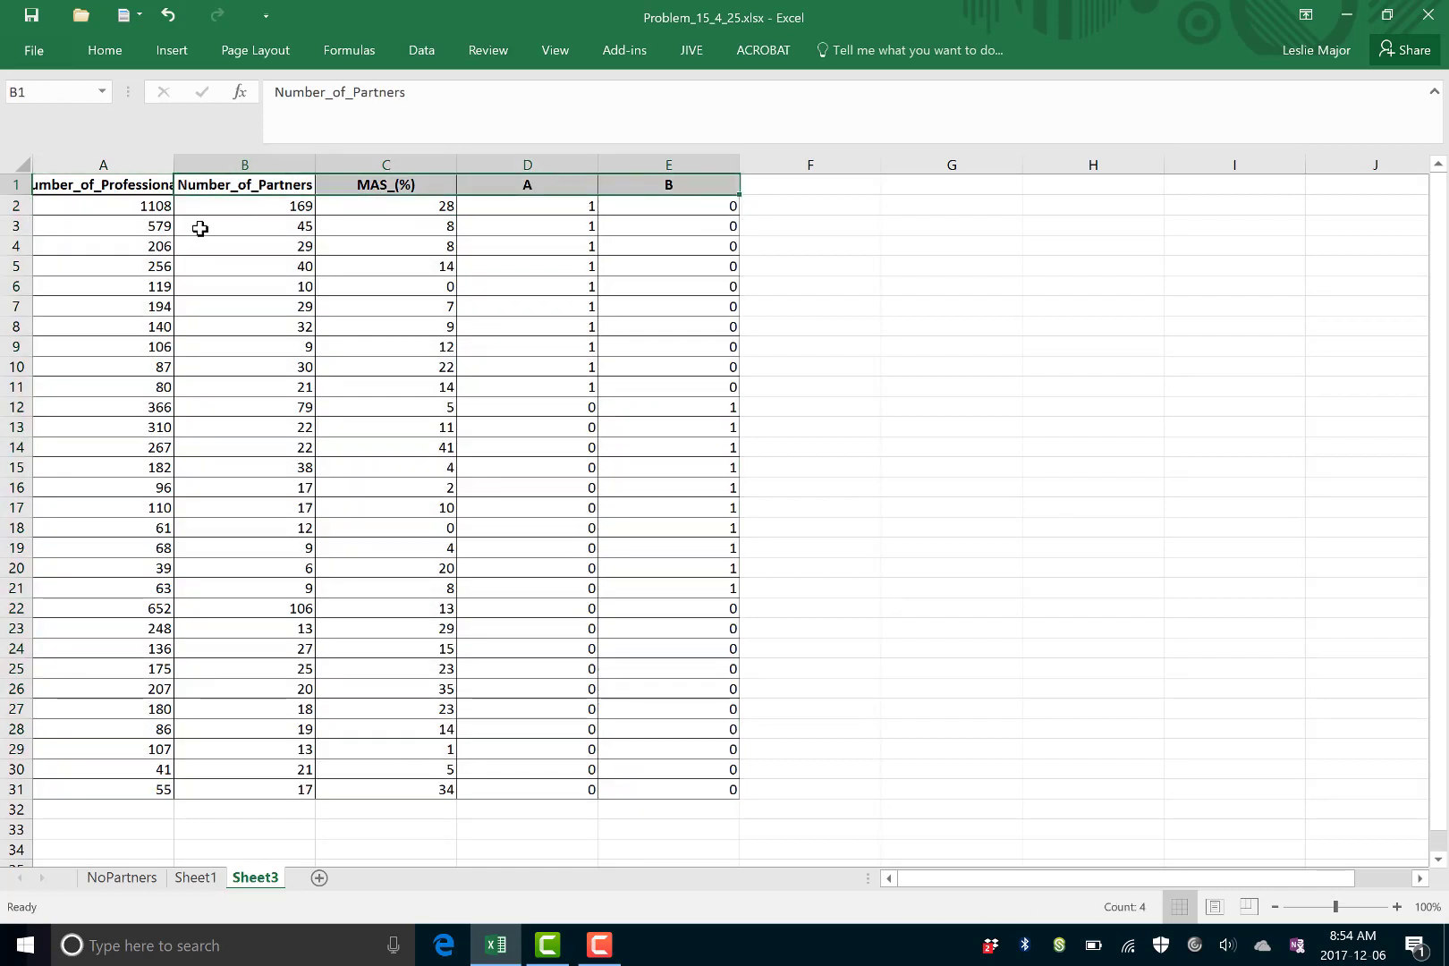
click(200, 227)
click(421, 50)
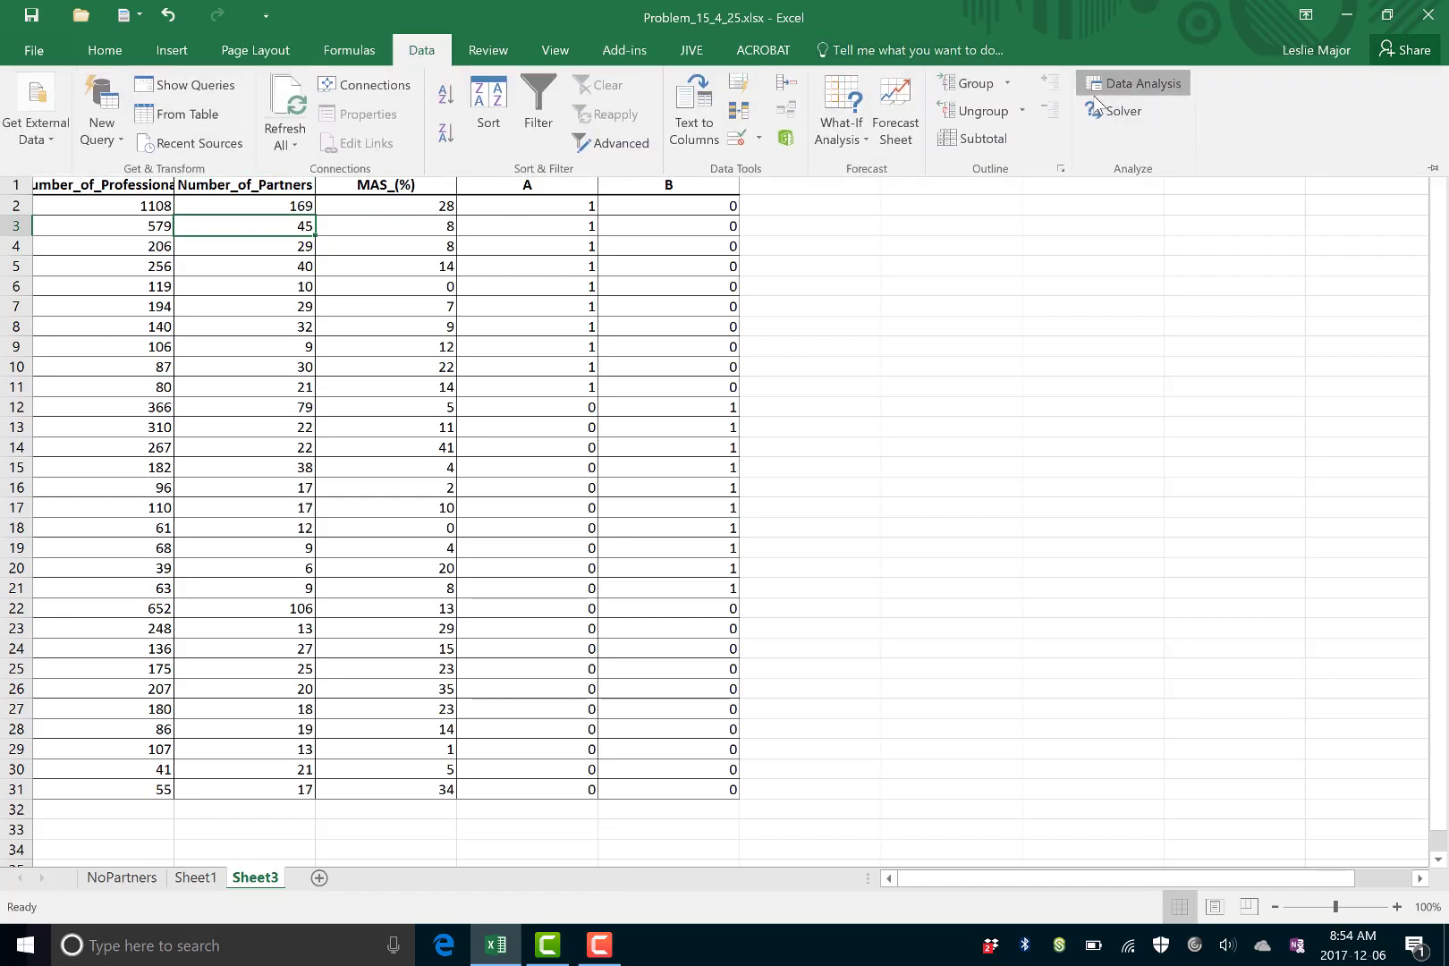
click(1094, 95)
Set the regression Y range to A1:A31 and X range to B1:E31, naming the output sheet NoProf
click(1237, 401)
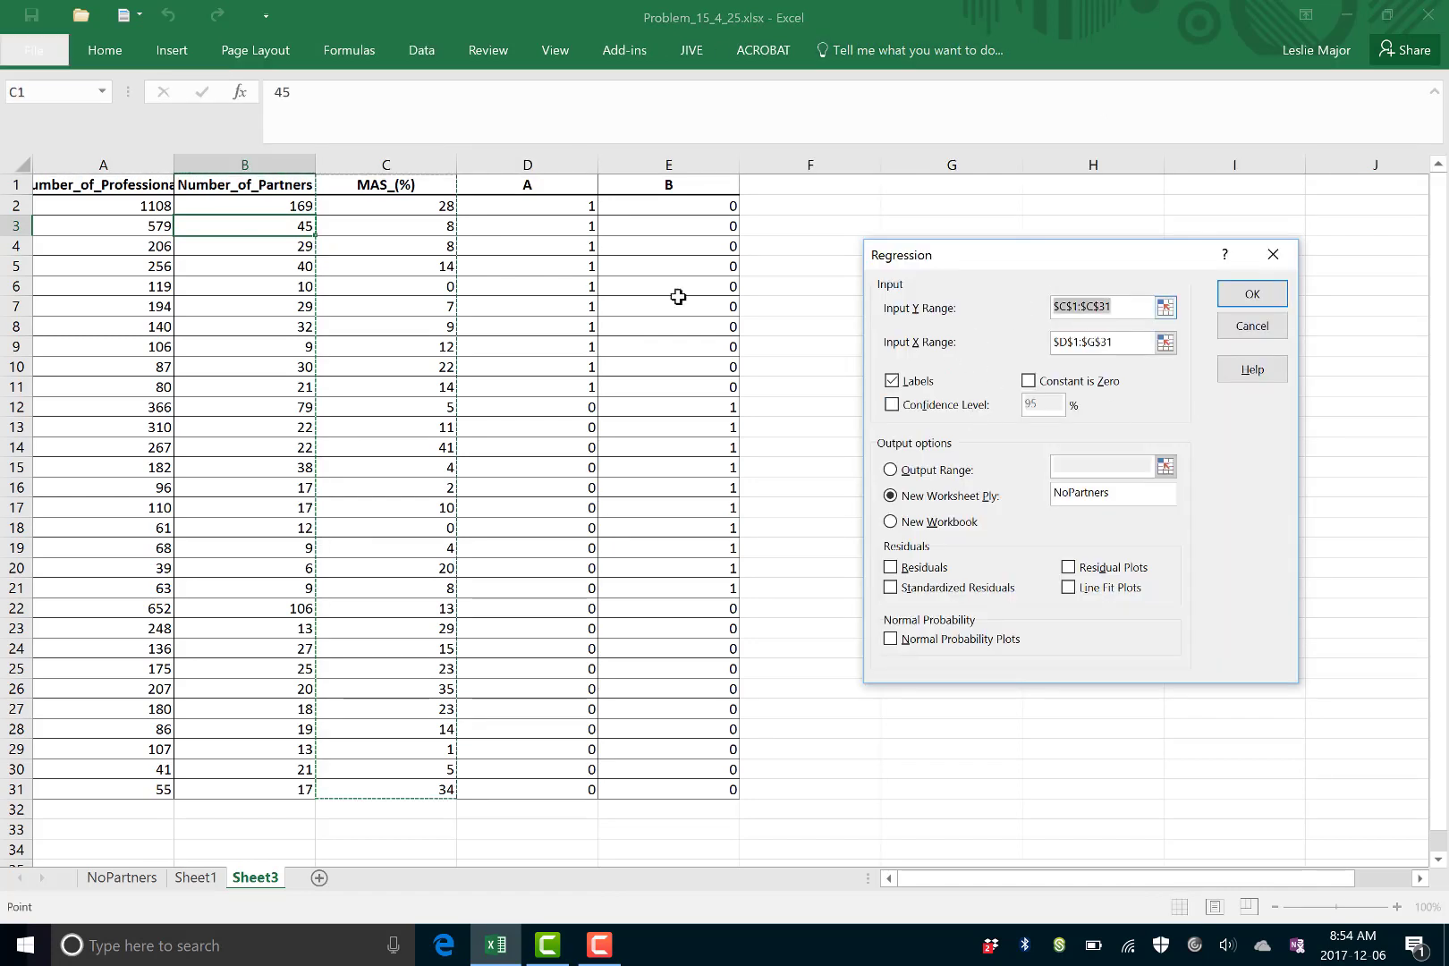
click(118, 186)
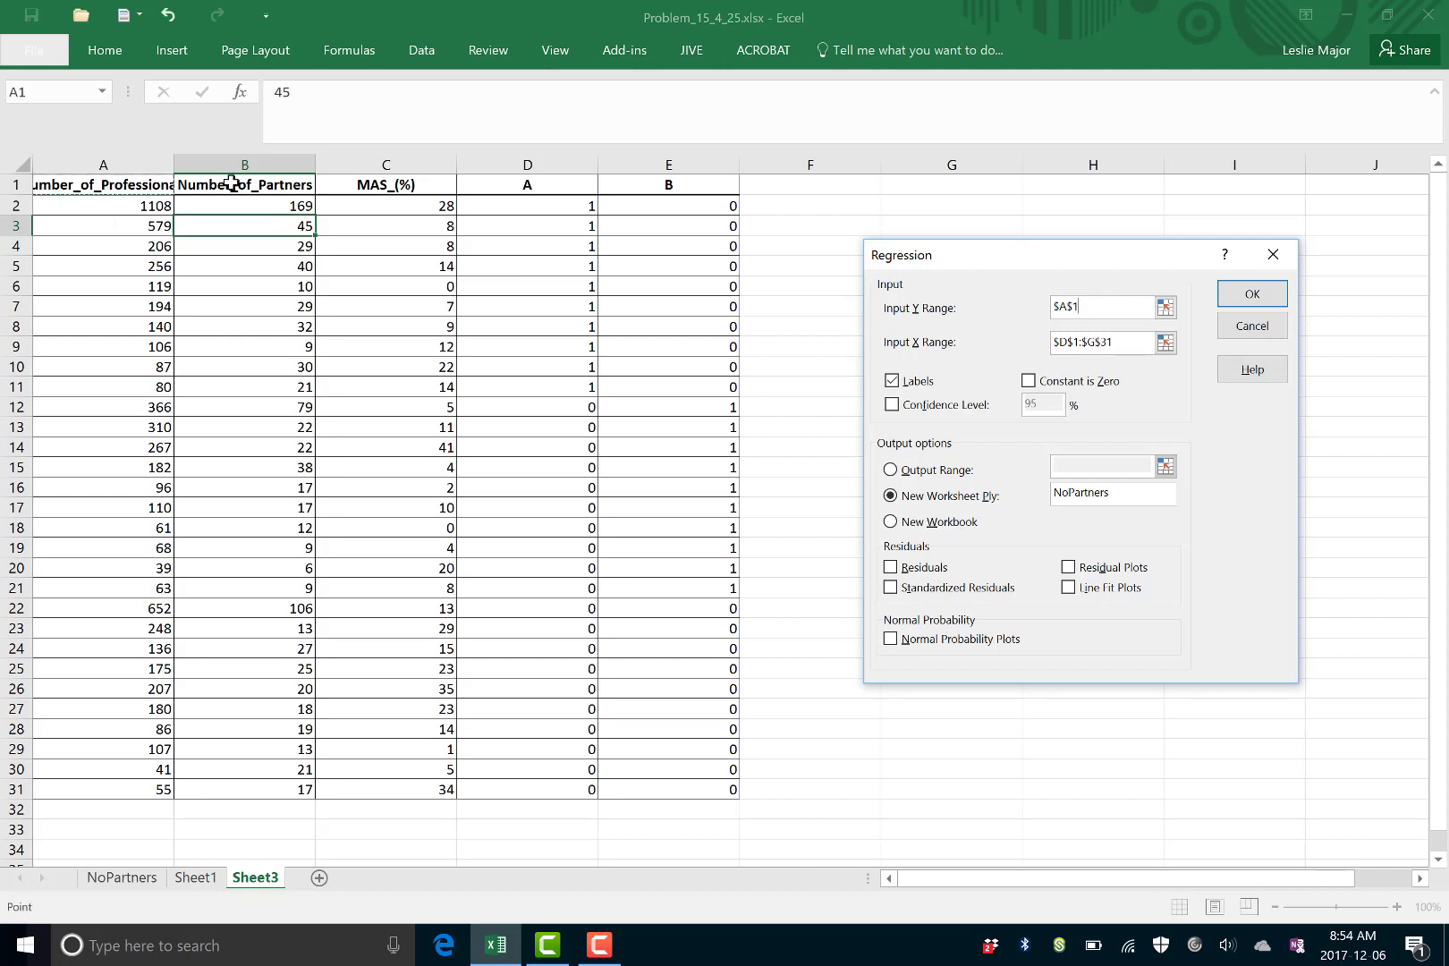
key(ctrl+shift+Down)
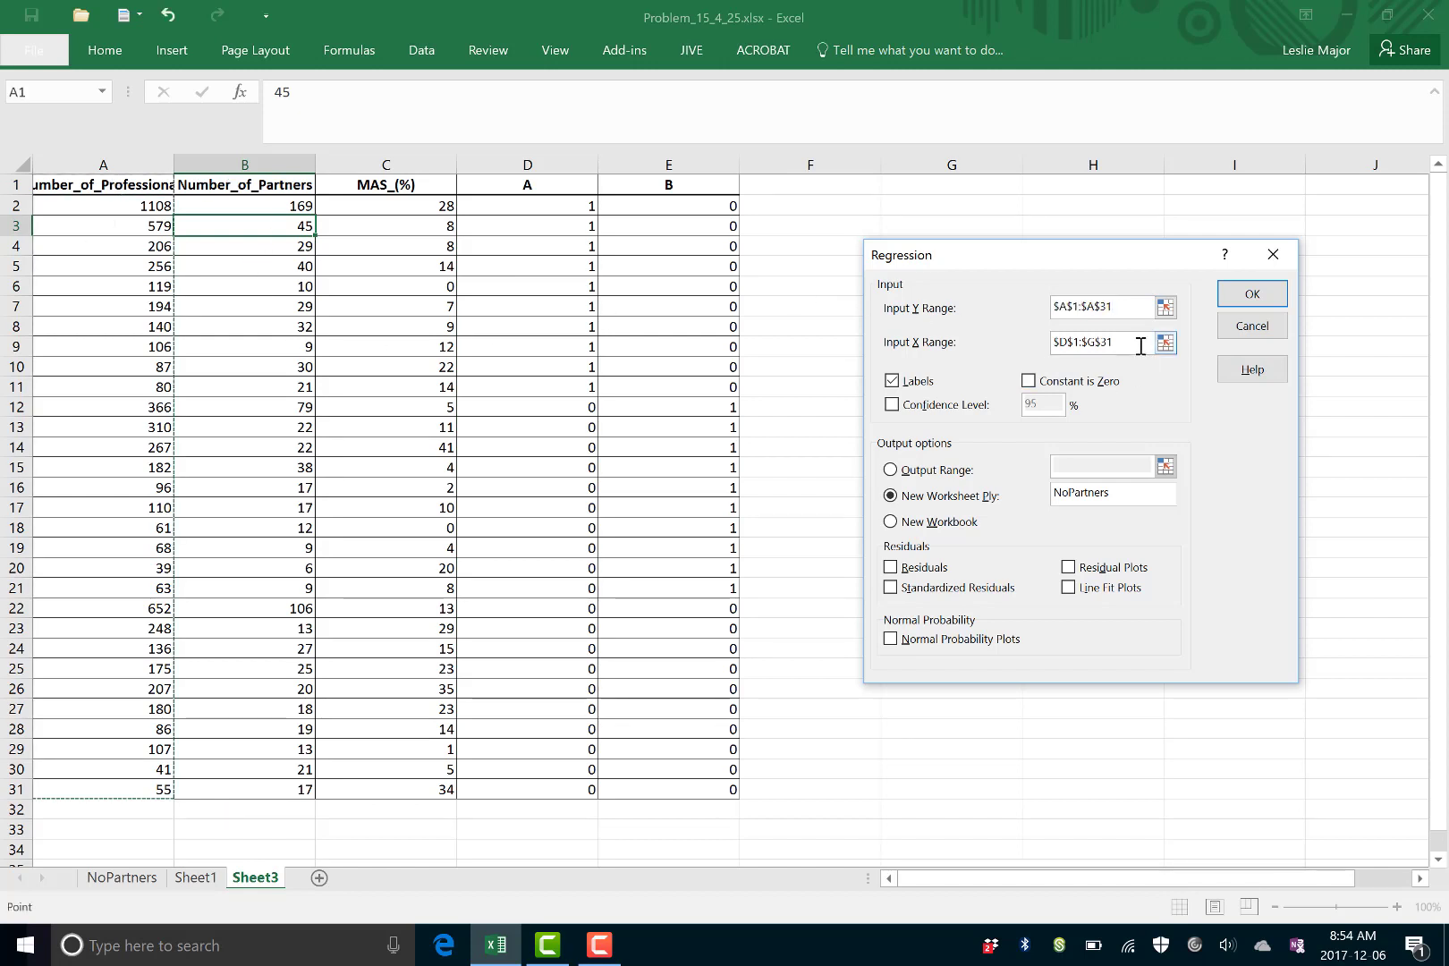
drag(1140, 346, 952, 347)
click(293, 184)
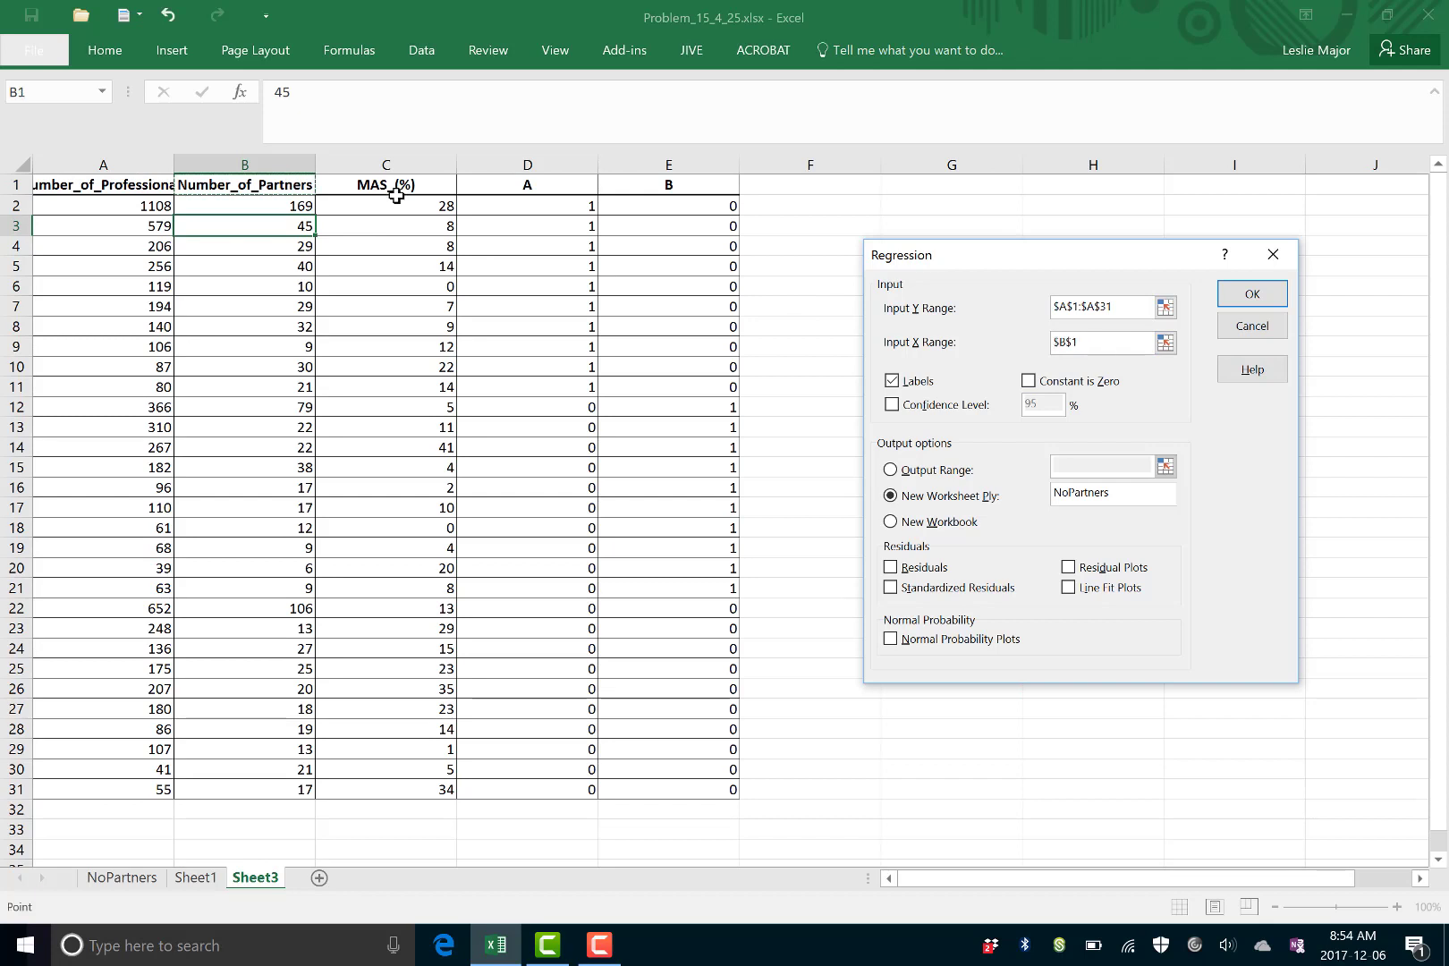
key(shift+Right)
key(shift+Right)
key(shift+Right)
key(ctrl+shift+Down)
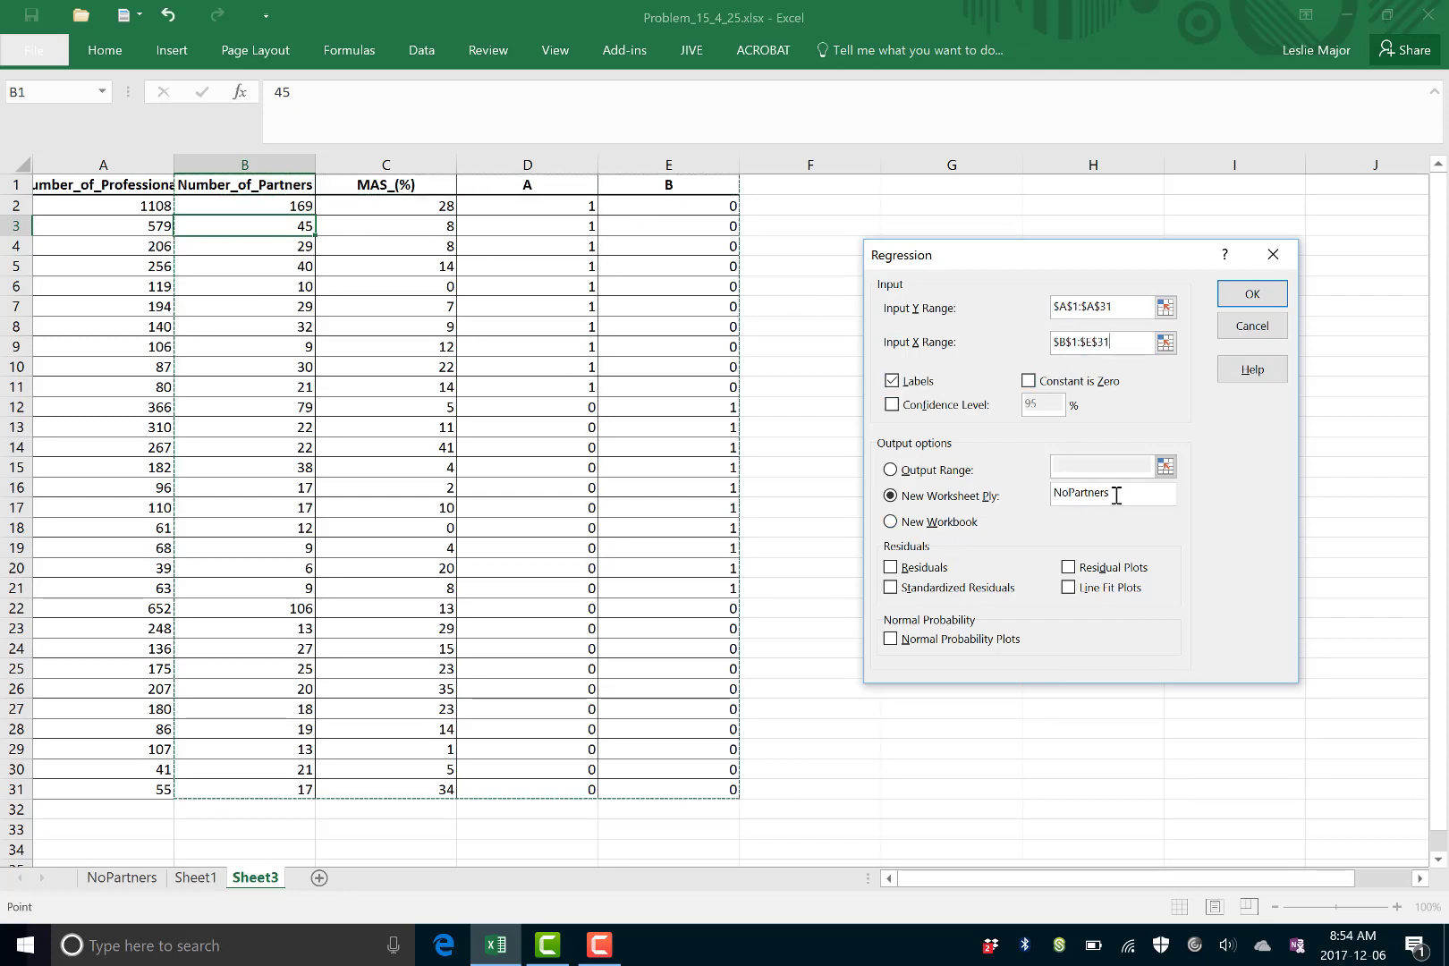
click(1013, 500)
text(NoProf)
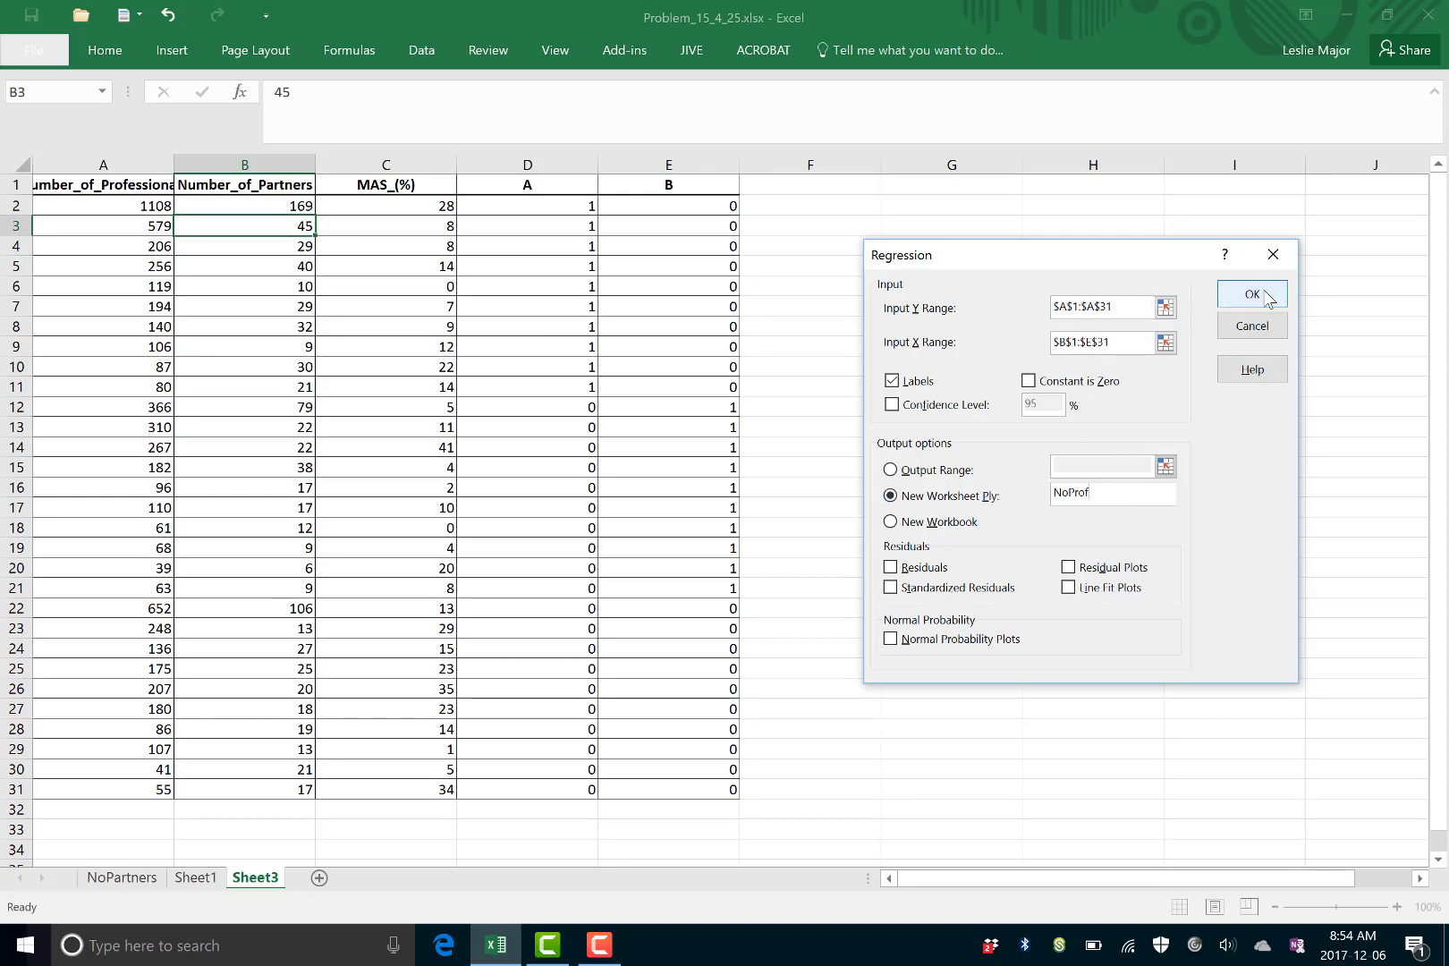
Run the regression into the NoProf sheet and fill its R Square cell yellow
click(1265, 295)
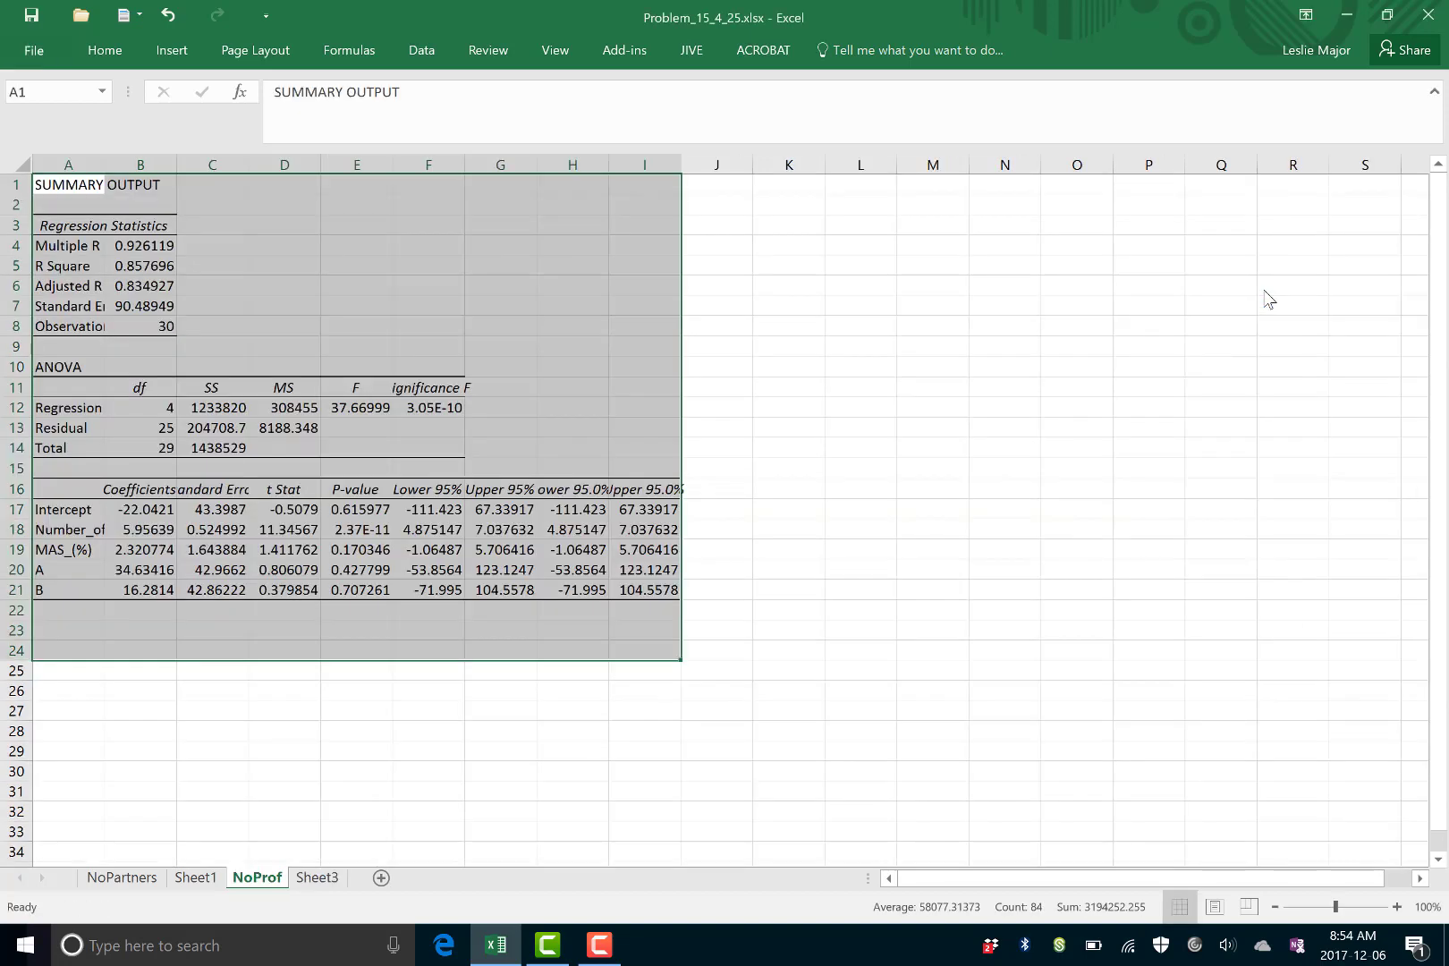
click(1033, 319)
click(176, 664)
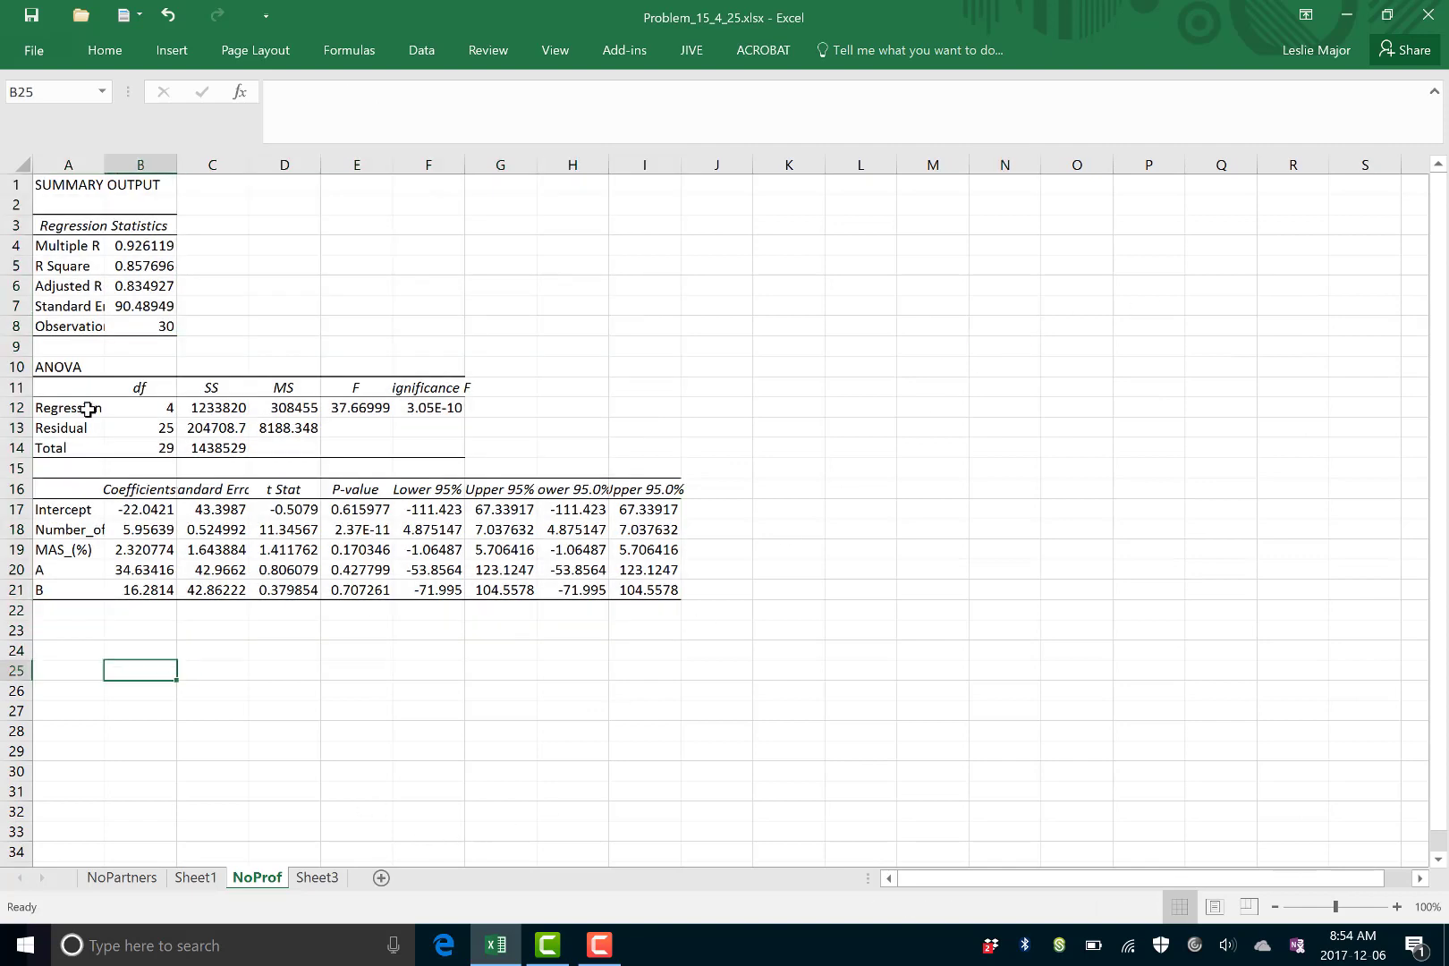
right_click(139, 268)
click(228, 239)
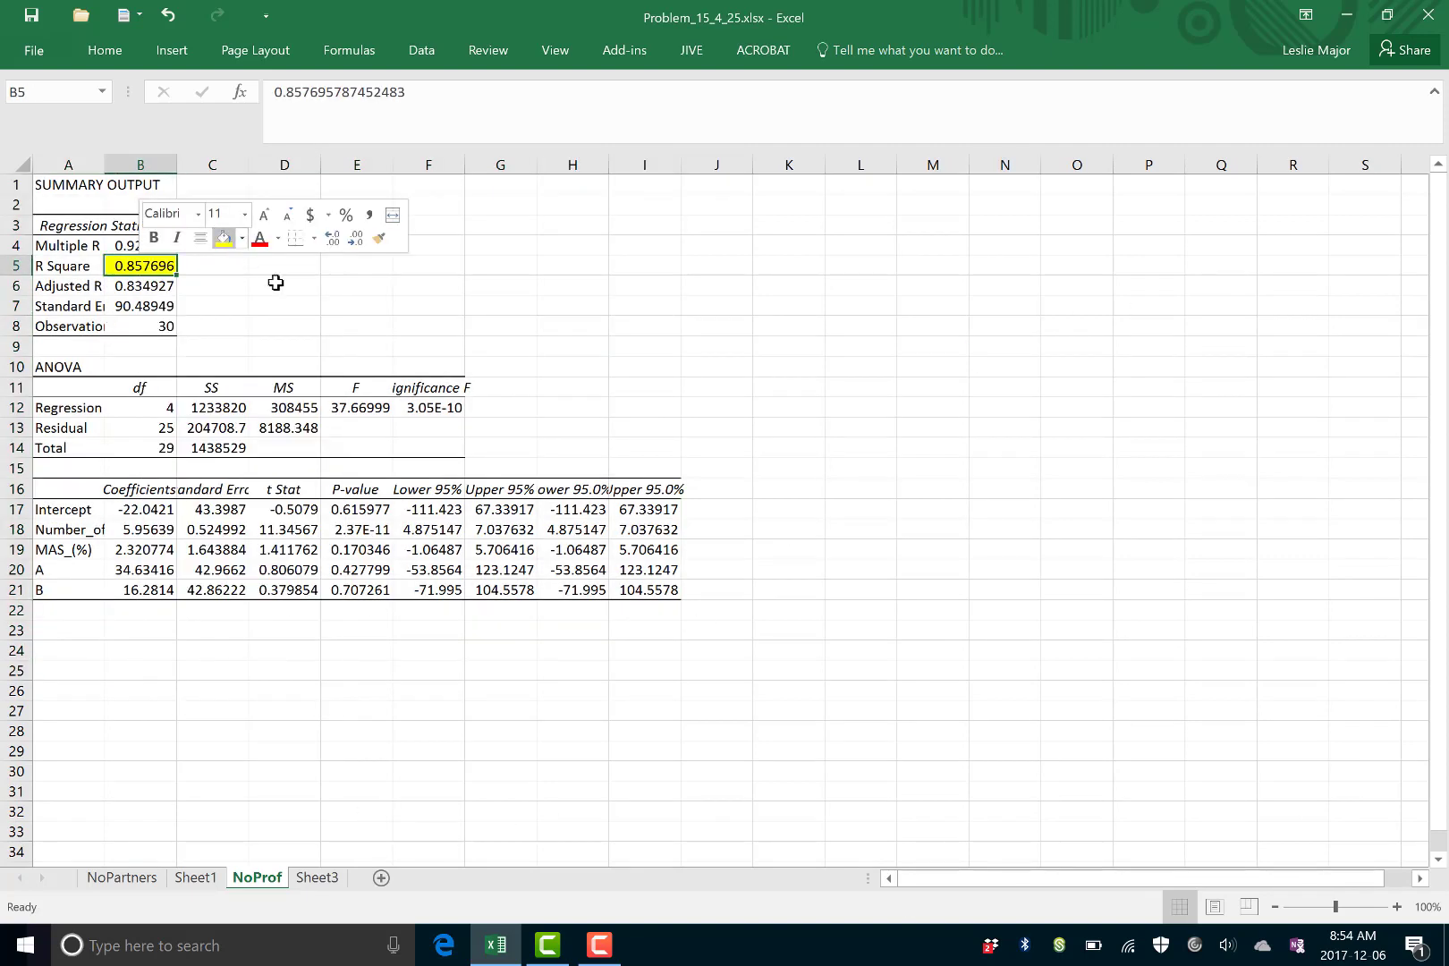
click(487, 346)
Copy the output A1:I22, paste it at G1 on Sheet3, and narrow column F
drag(49, 185, 672, 604)
key(ctrl+c)
key(ctrl+q)
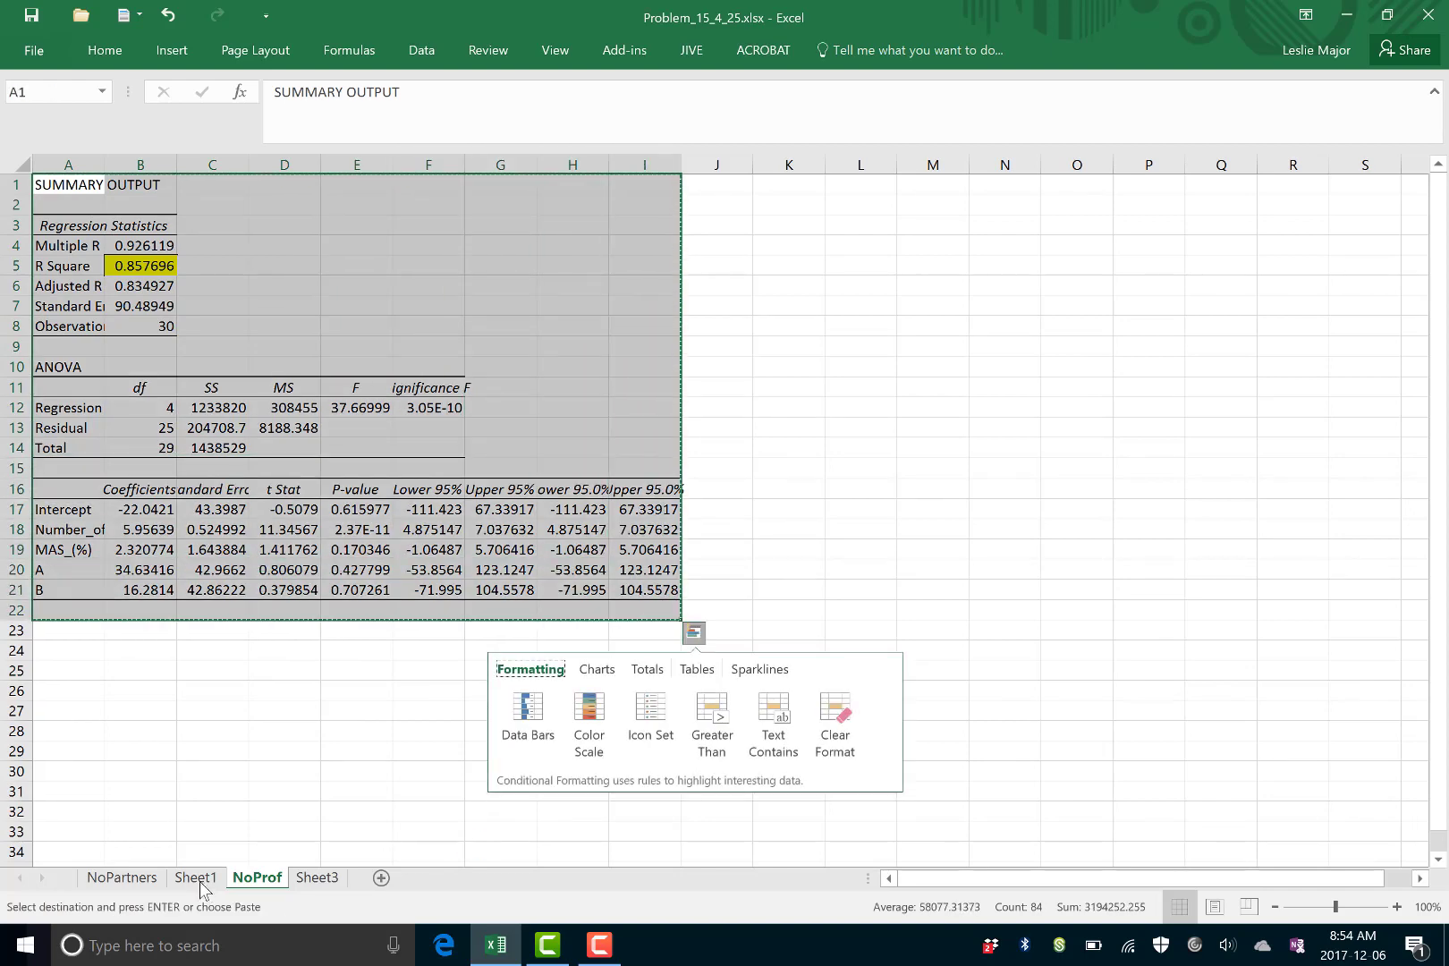
click(326, 884)
click(902, 190)
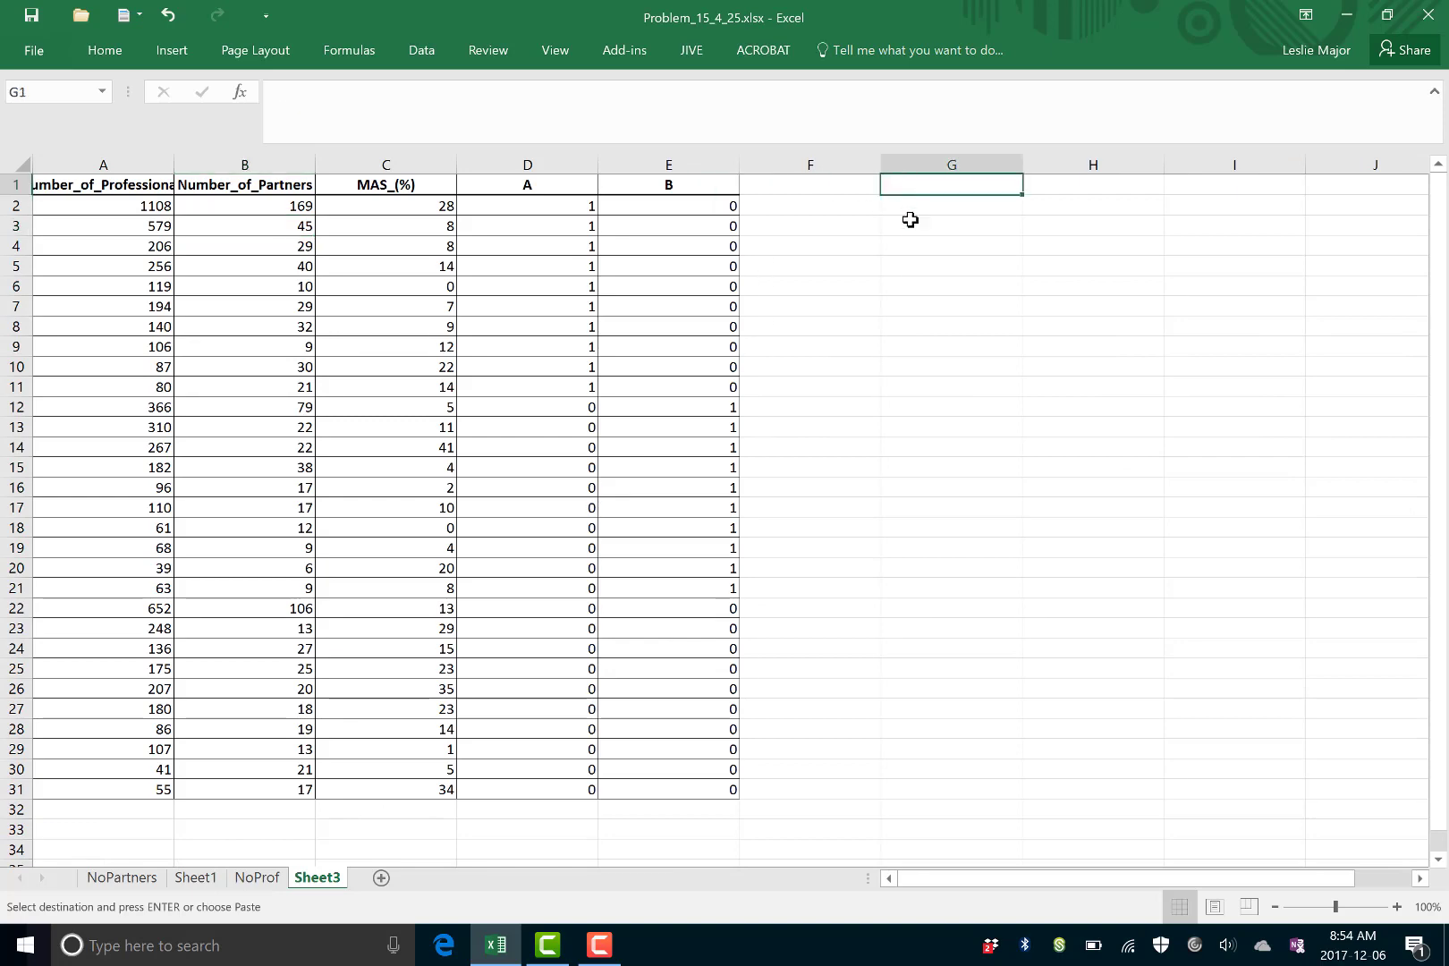
key(Return)
click(930, 733)
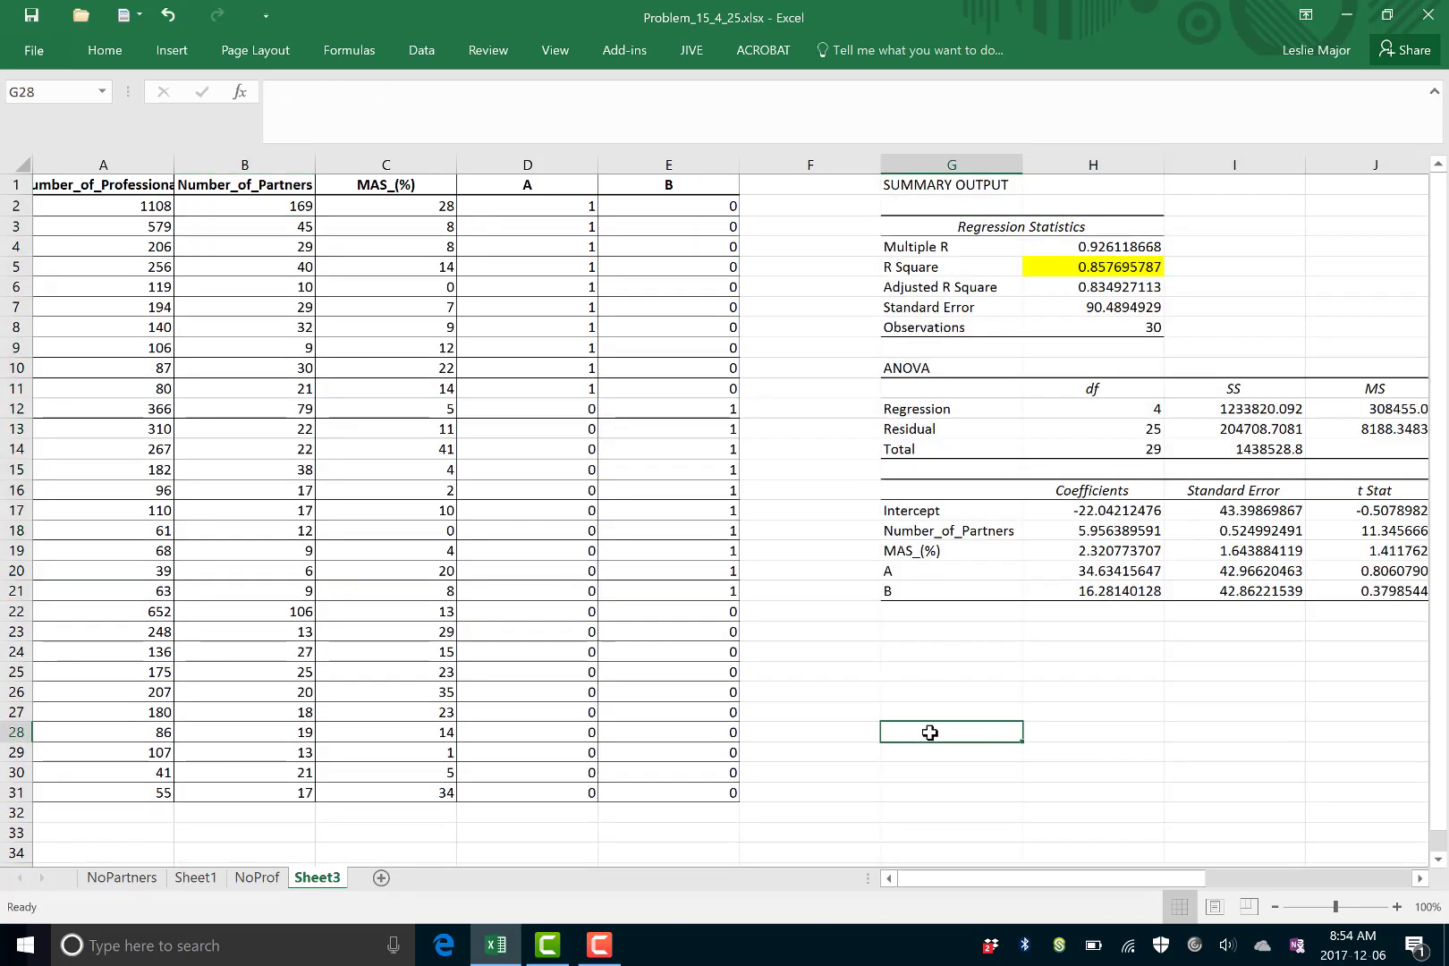
drag(890, 165, 791, 165)
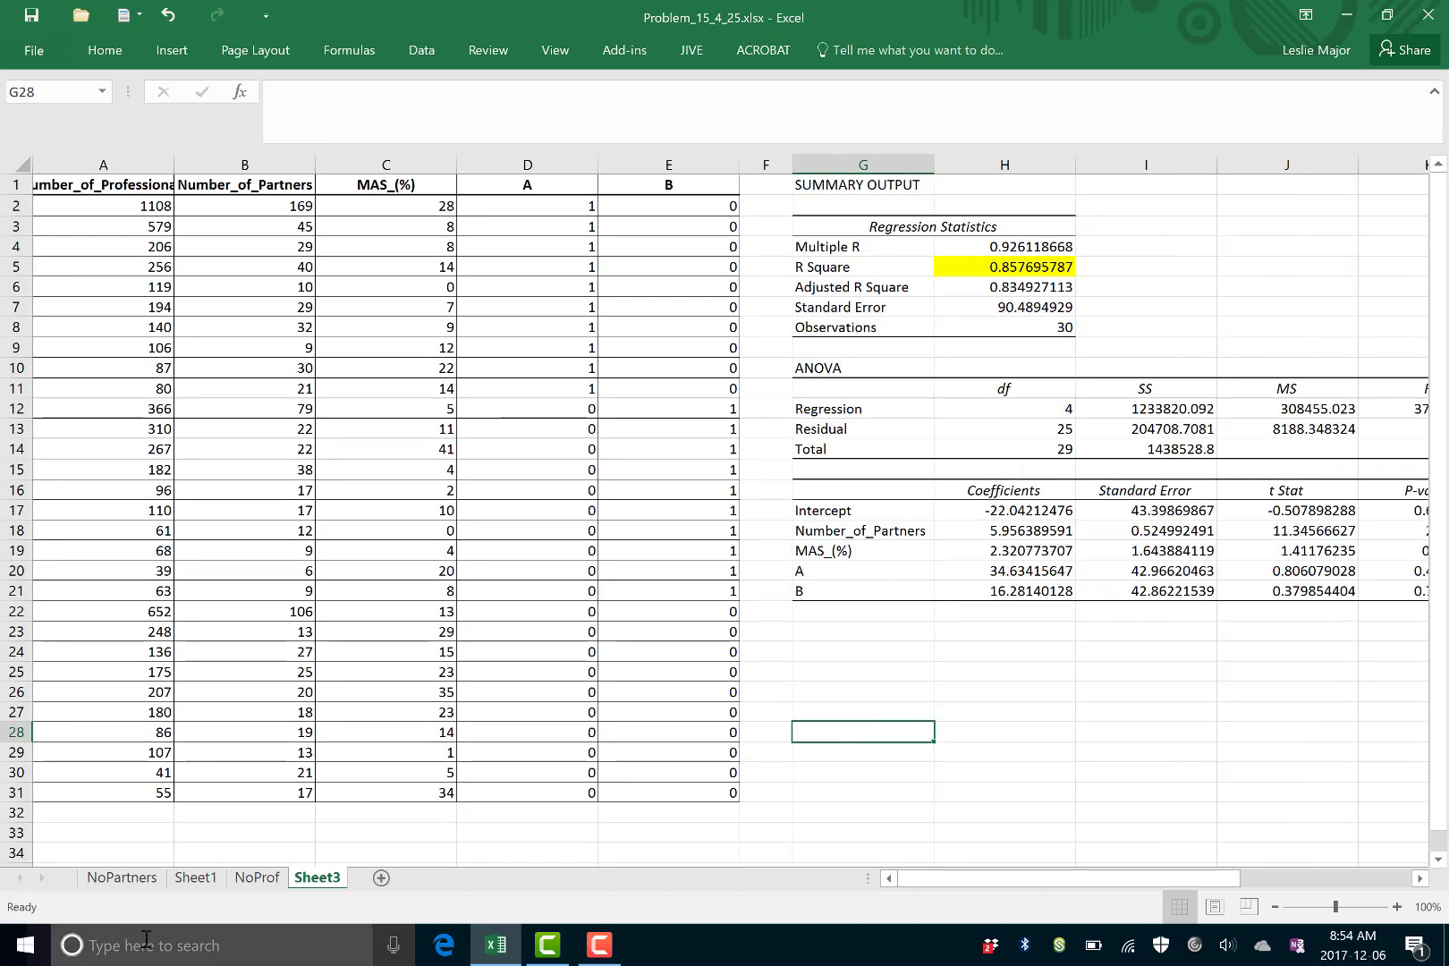
Rename Sheet1 to Data and move it to the first position
click(183, 888)
right_click(185, 886)
click(240, 691)
text(Data)
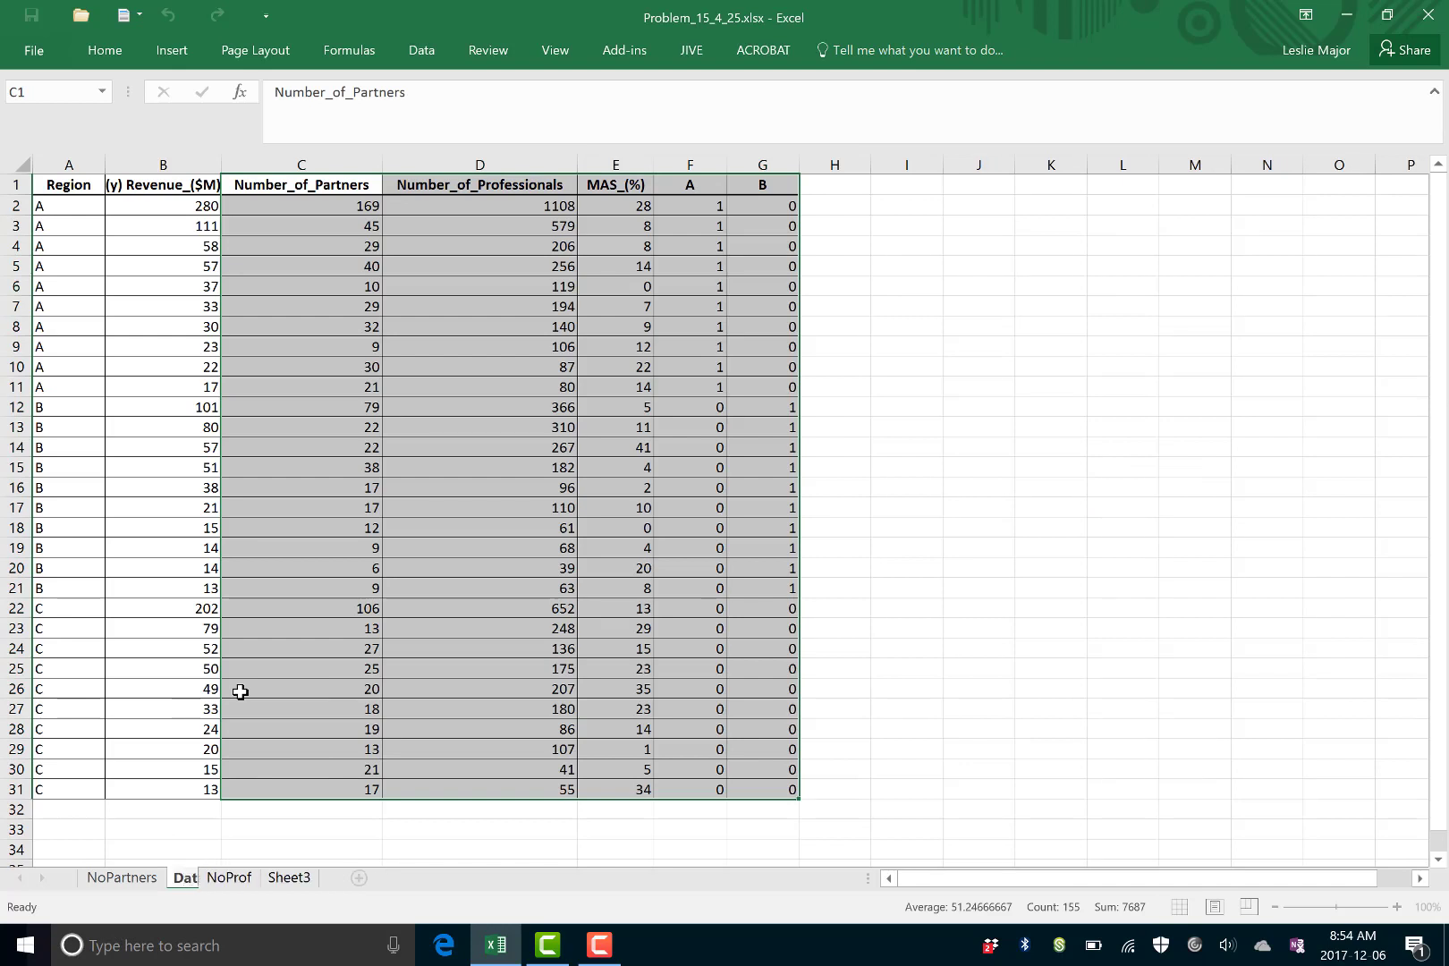
click(956, 460)
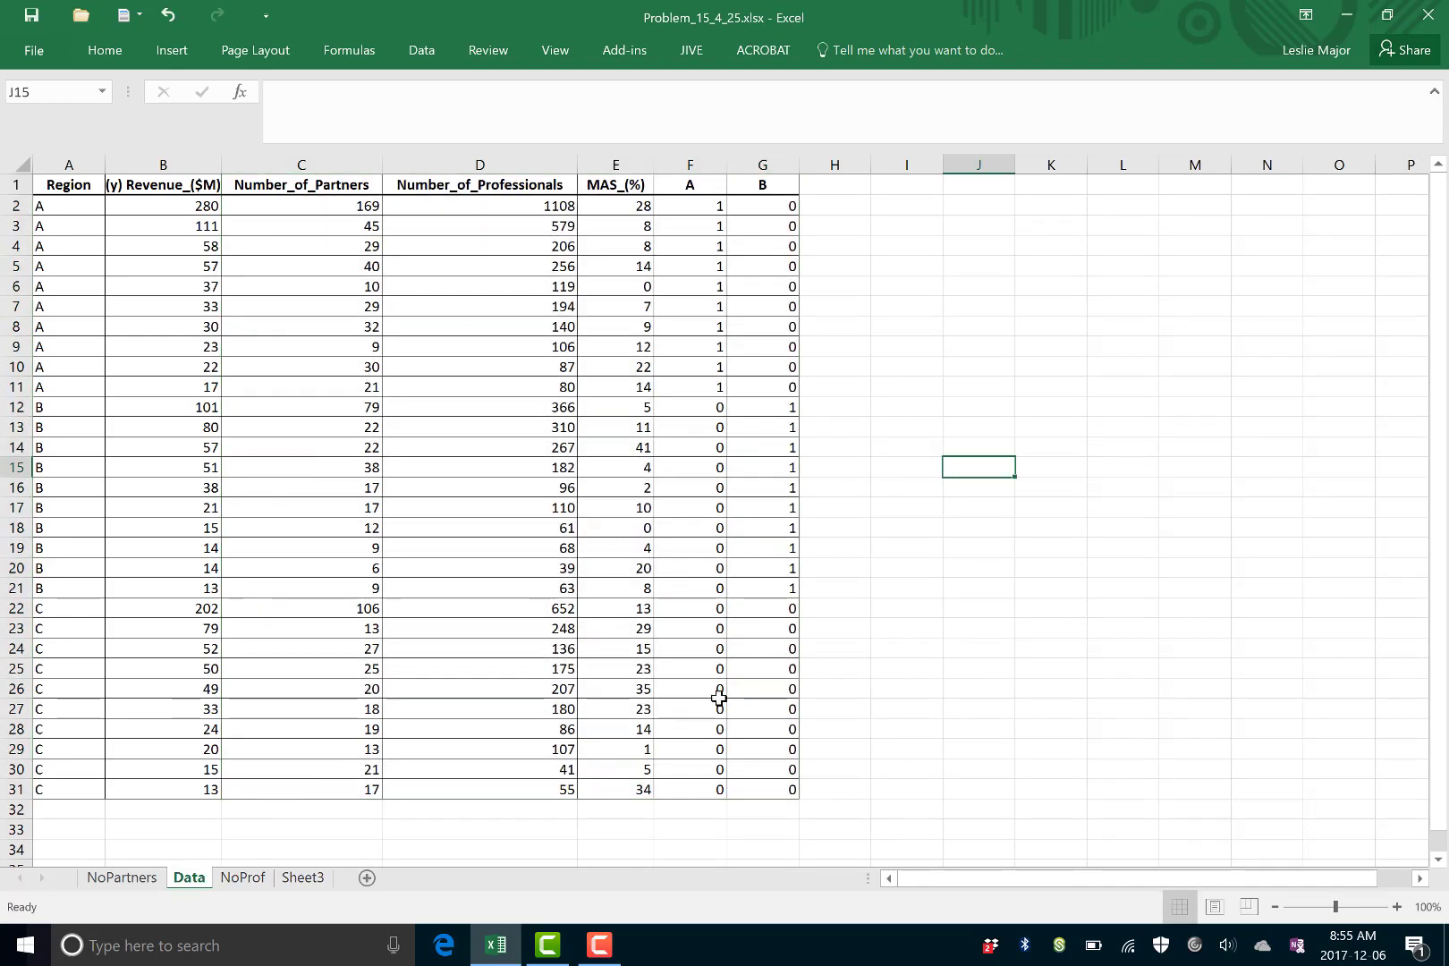
click(1107, 743)
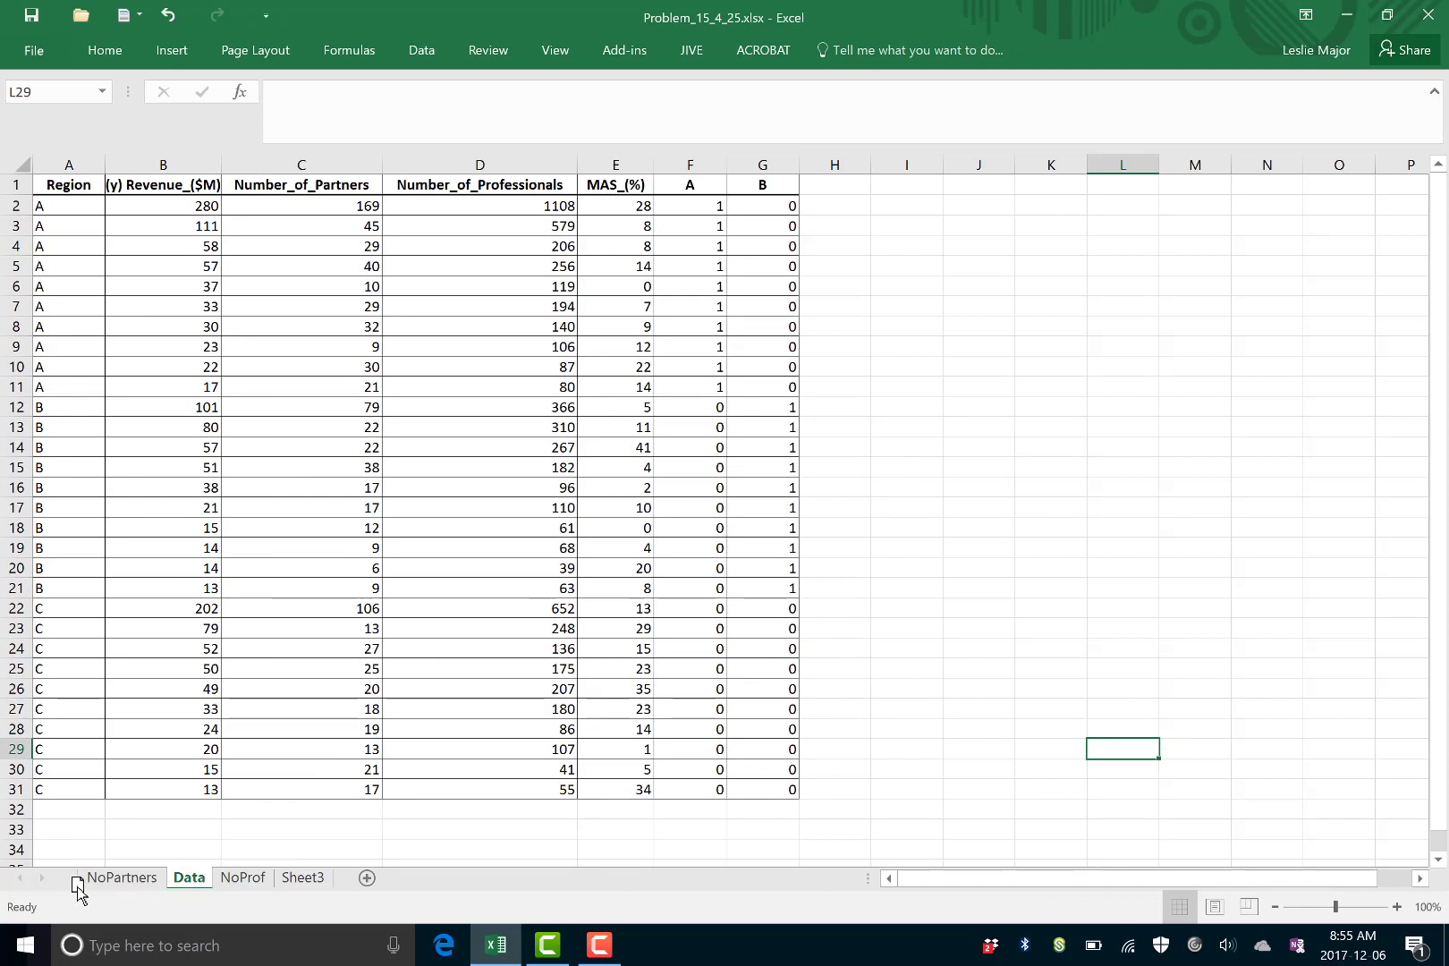
drag(81, 890, 79, 888)
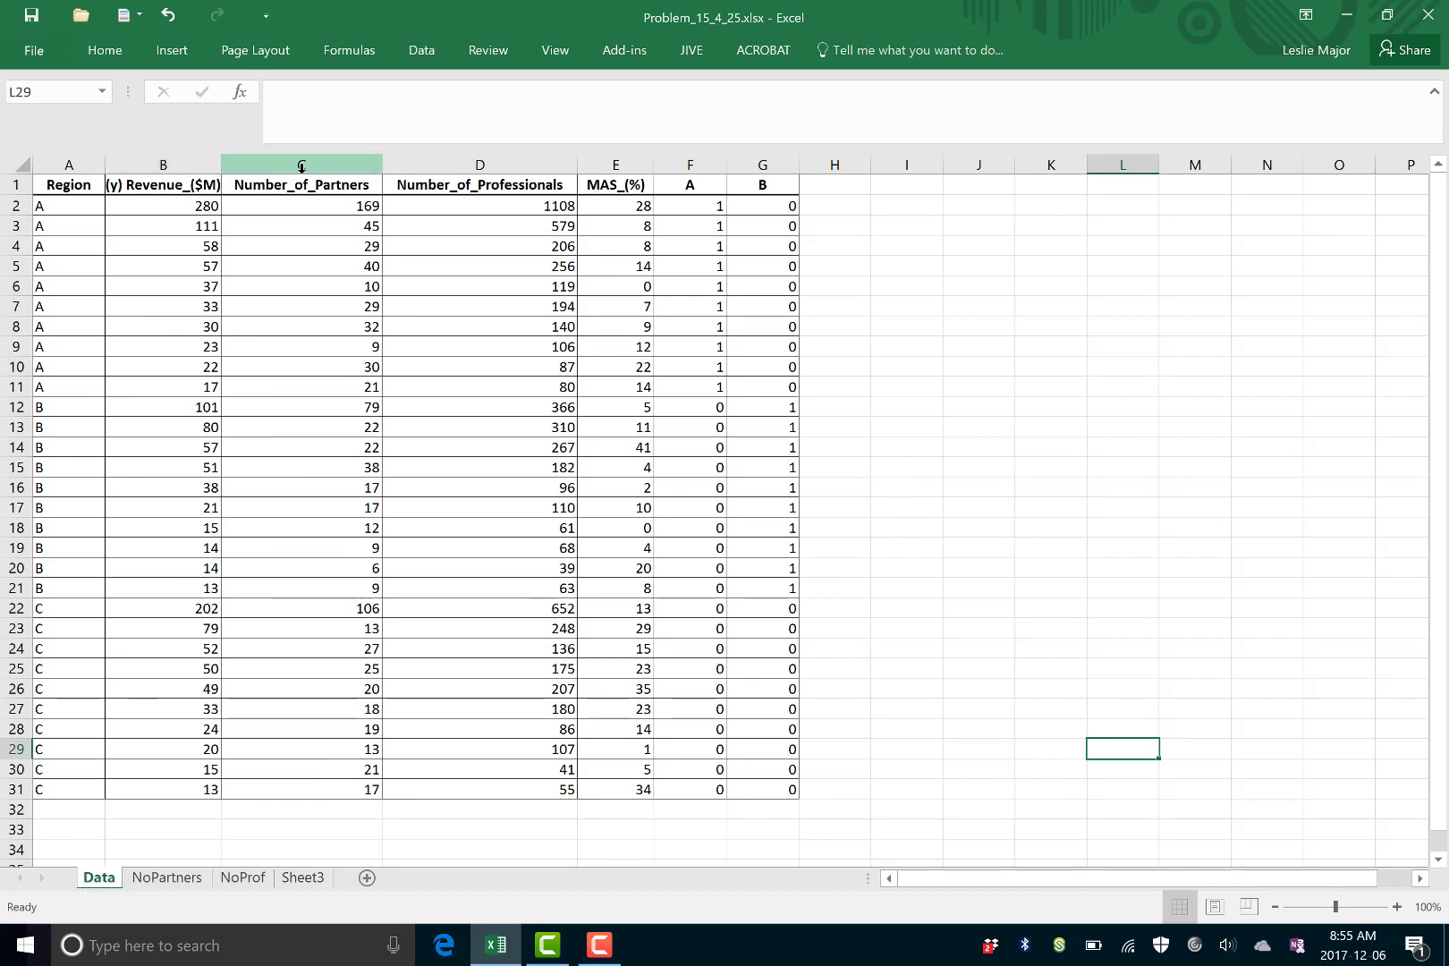
Delete the empty NoProf sheet
click(183, 880)
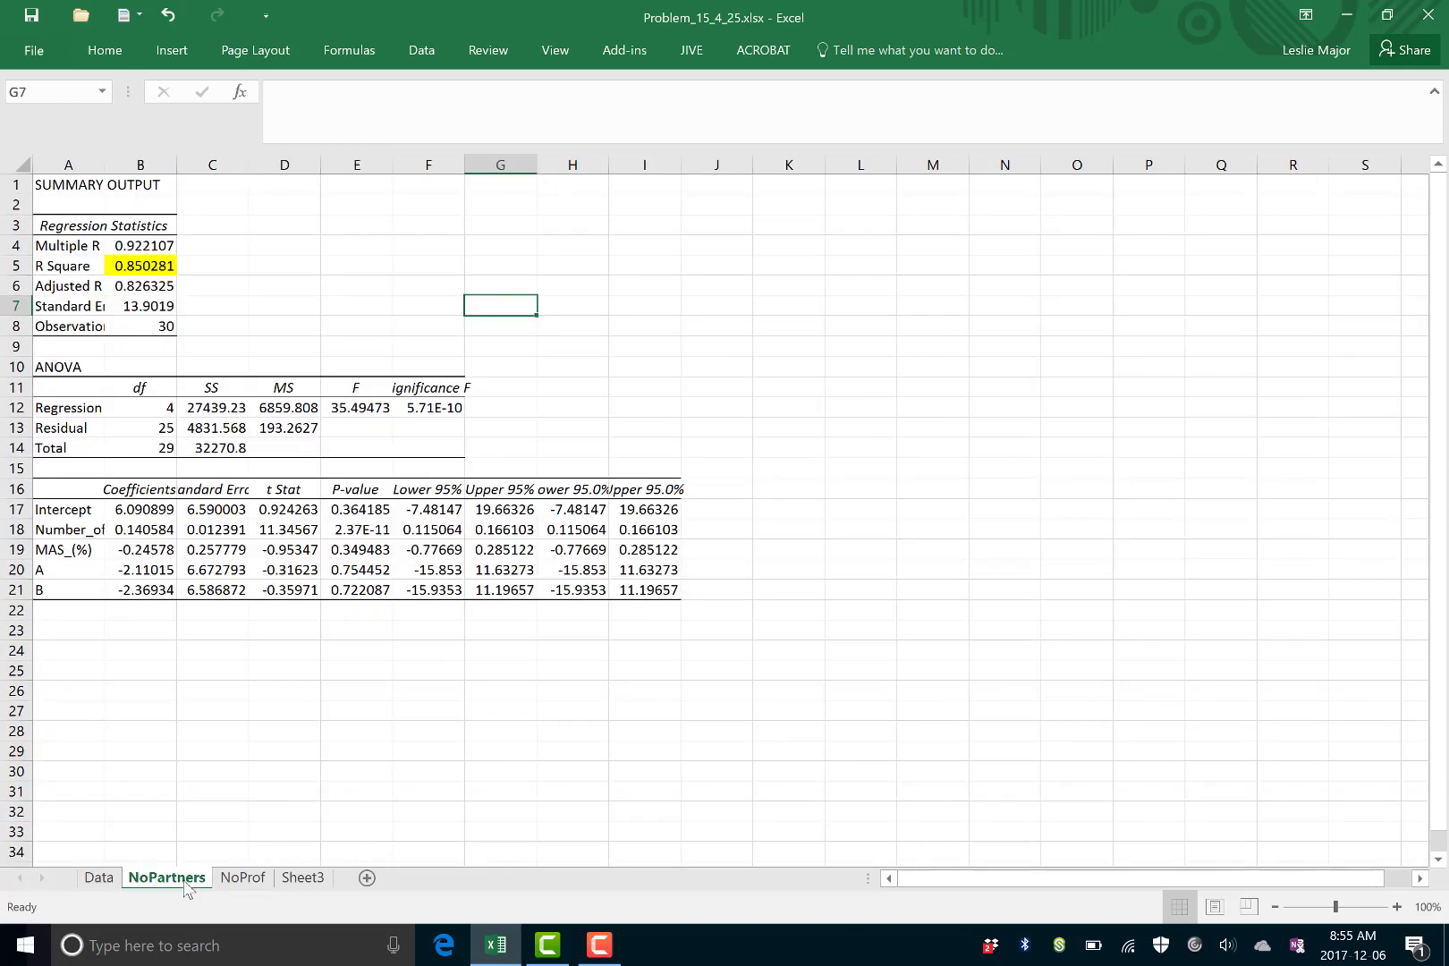
click(232, 880)
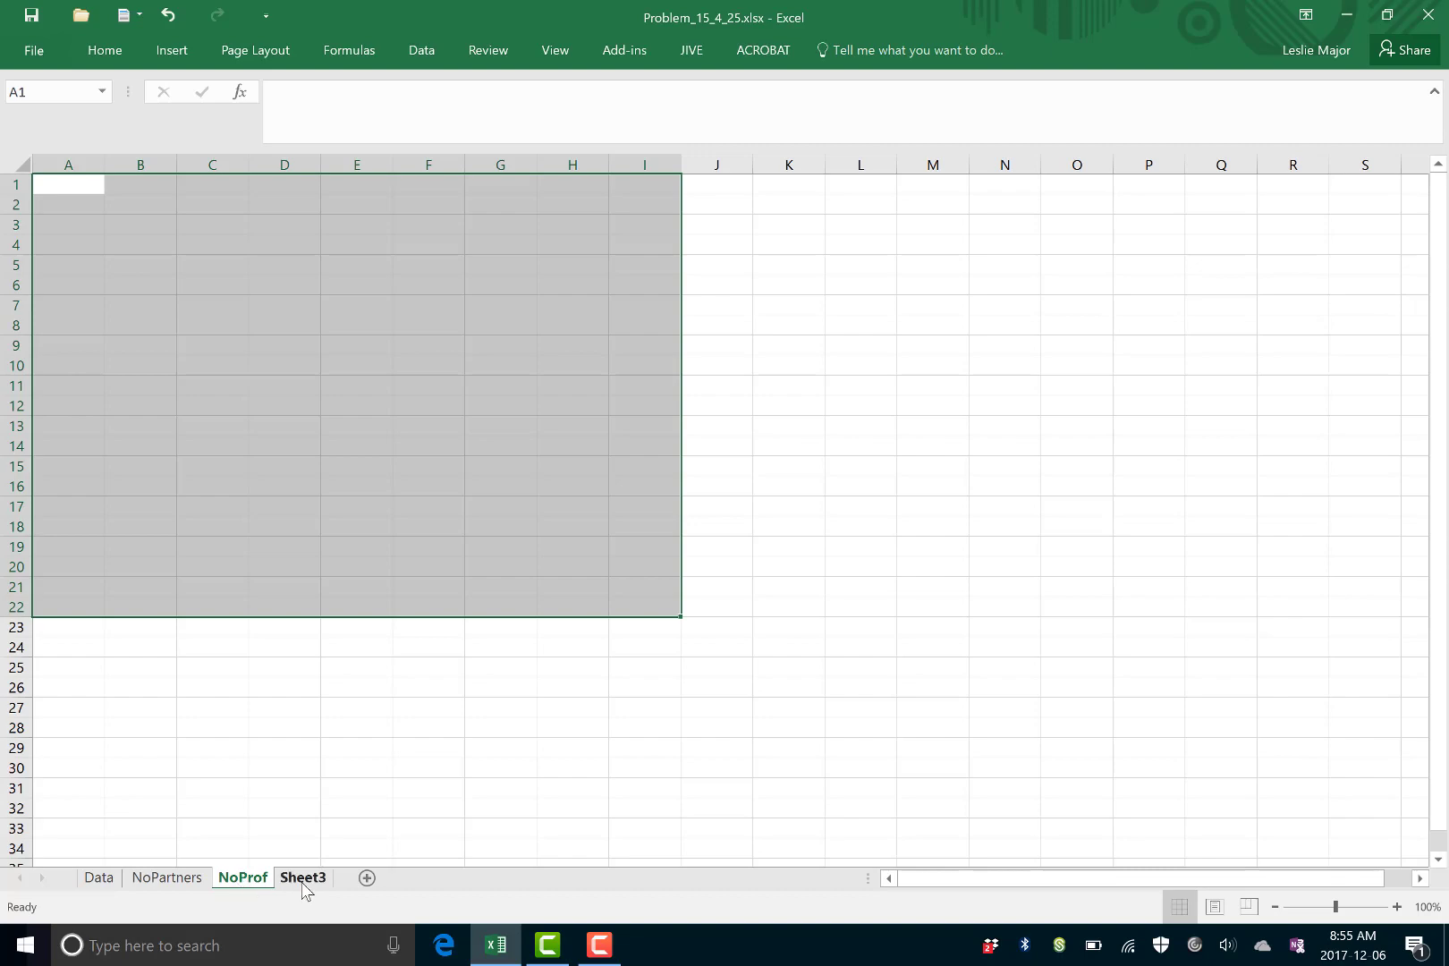
right_click(240, 881)
click(286, 662)
click(694, 531)
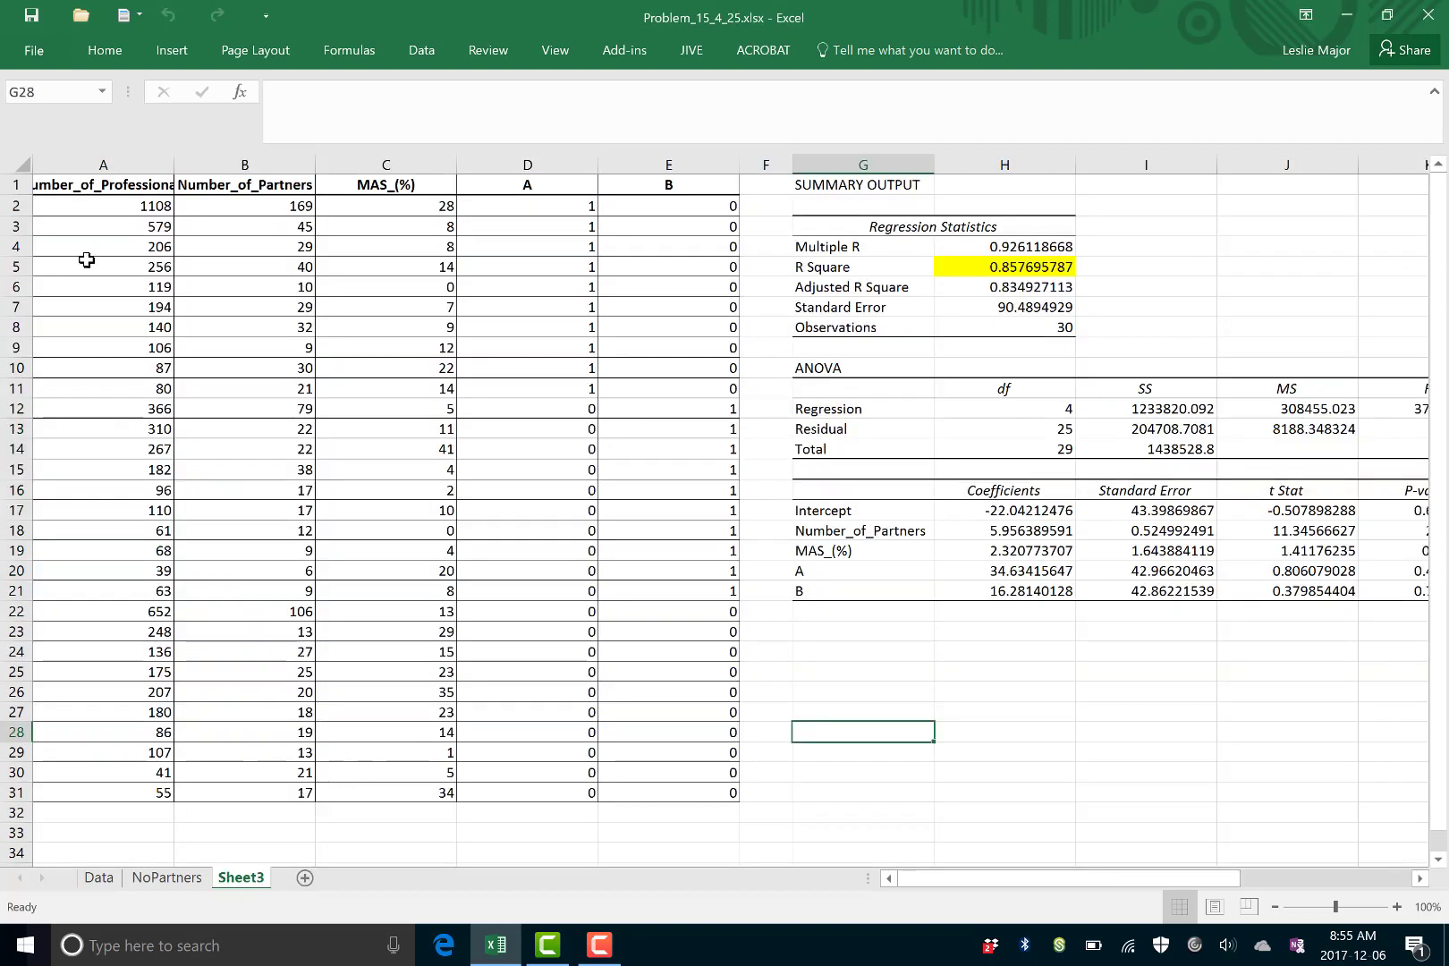
Rename Sheet3 to NoProf
right_click(251, 875)
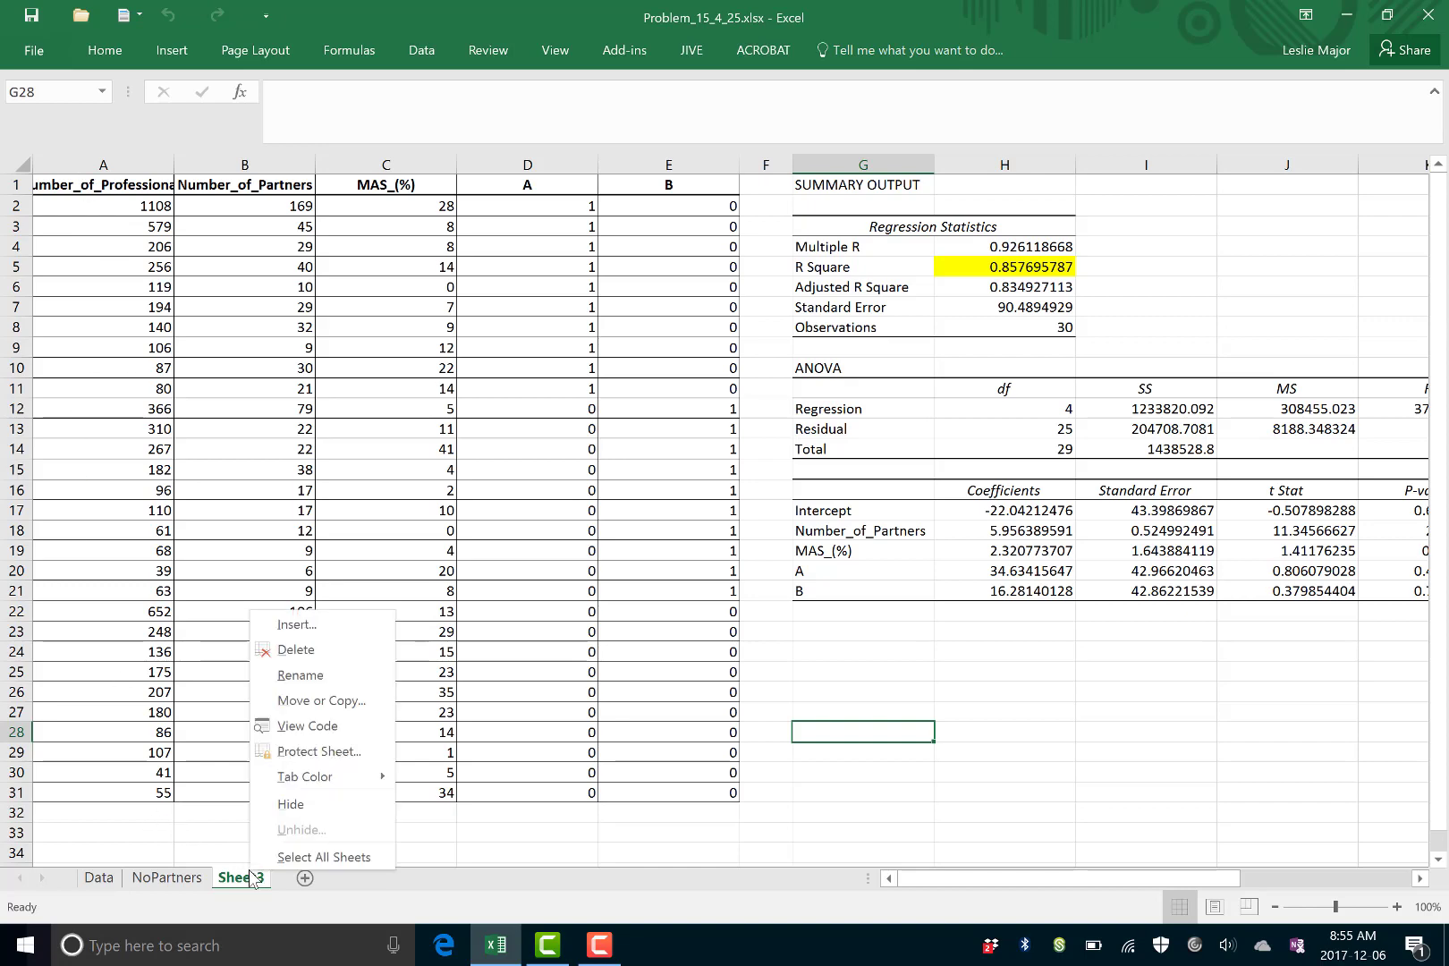
click(292, 682)
text(NoProf)
key(Return)
click(1006, 720)
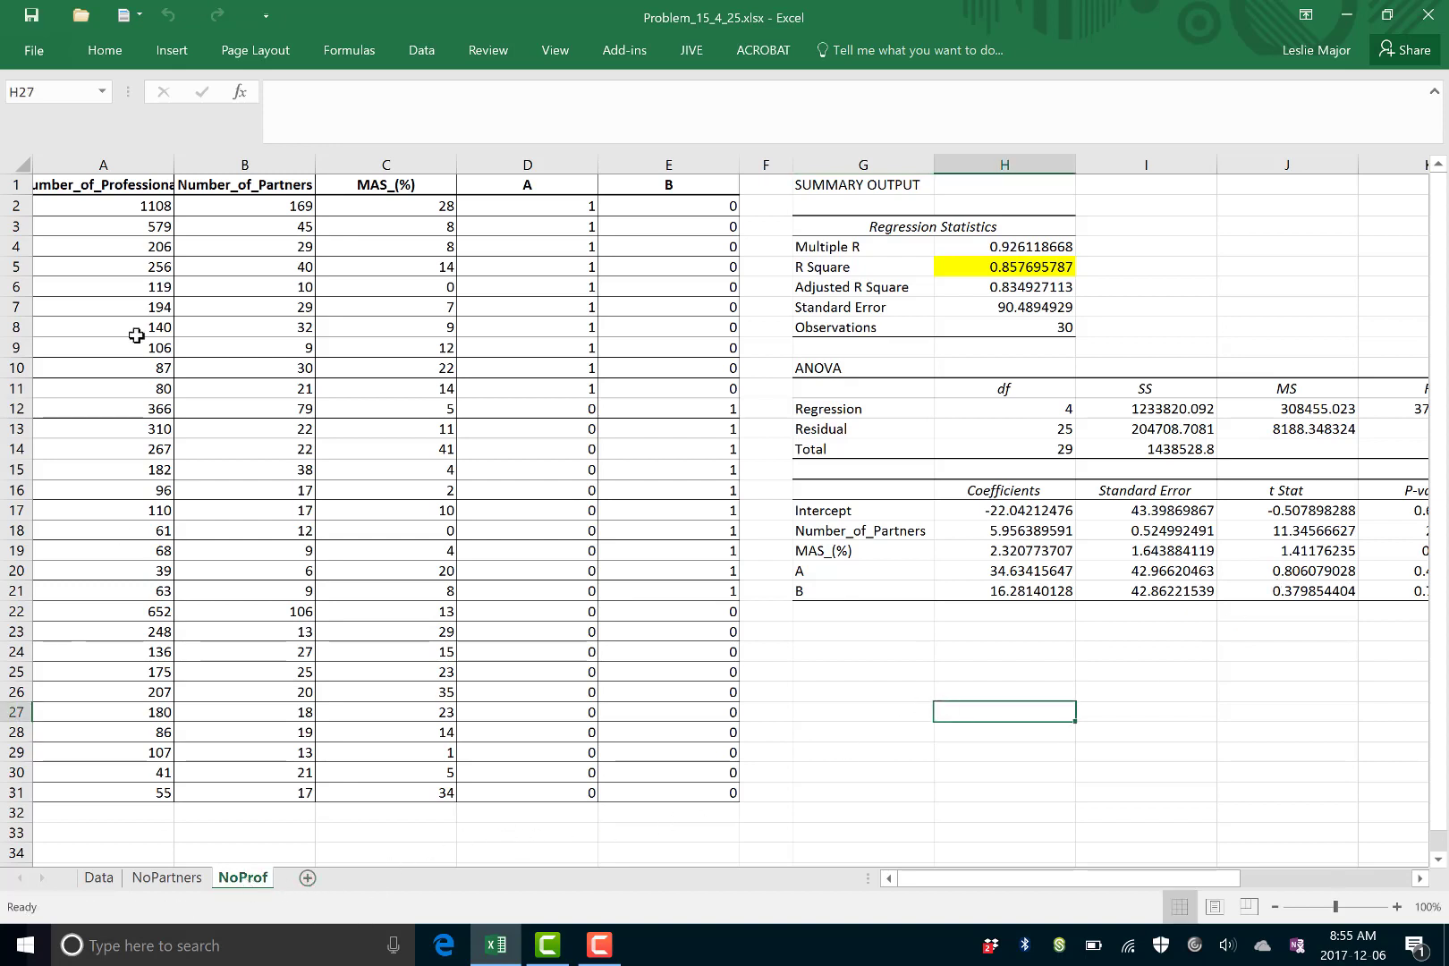
Copy the predictor columns C1:G31 from Data into a new worksheet
click(99, 878)
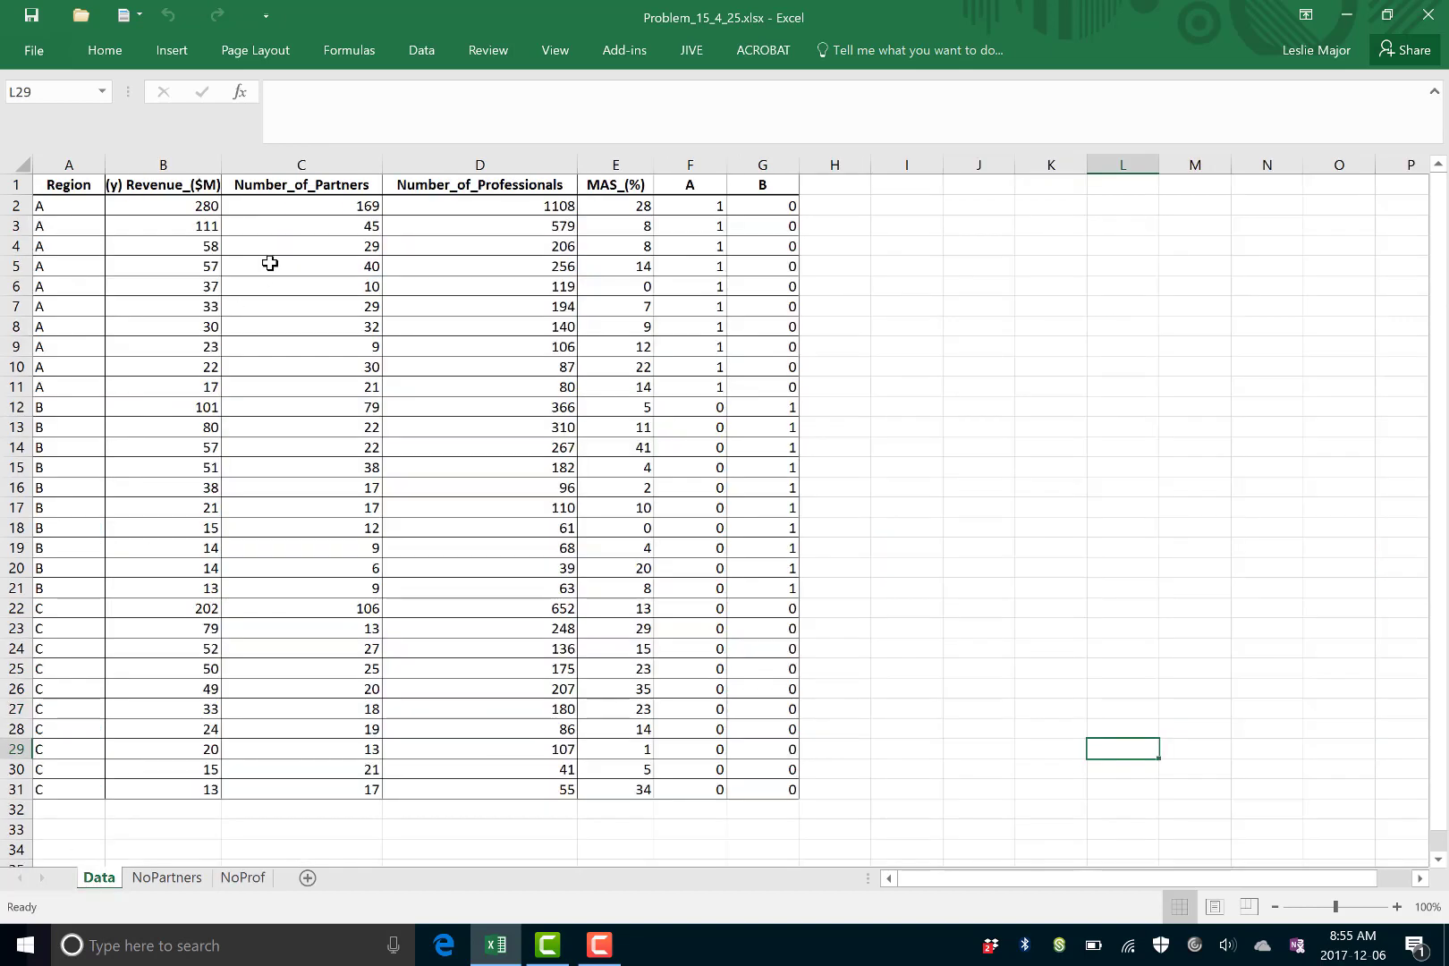
drag(245, 179, 779, 780)
key(ctrl+c)
click(308, 877)
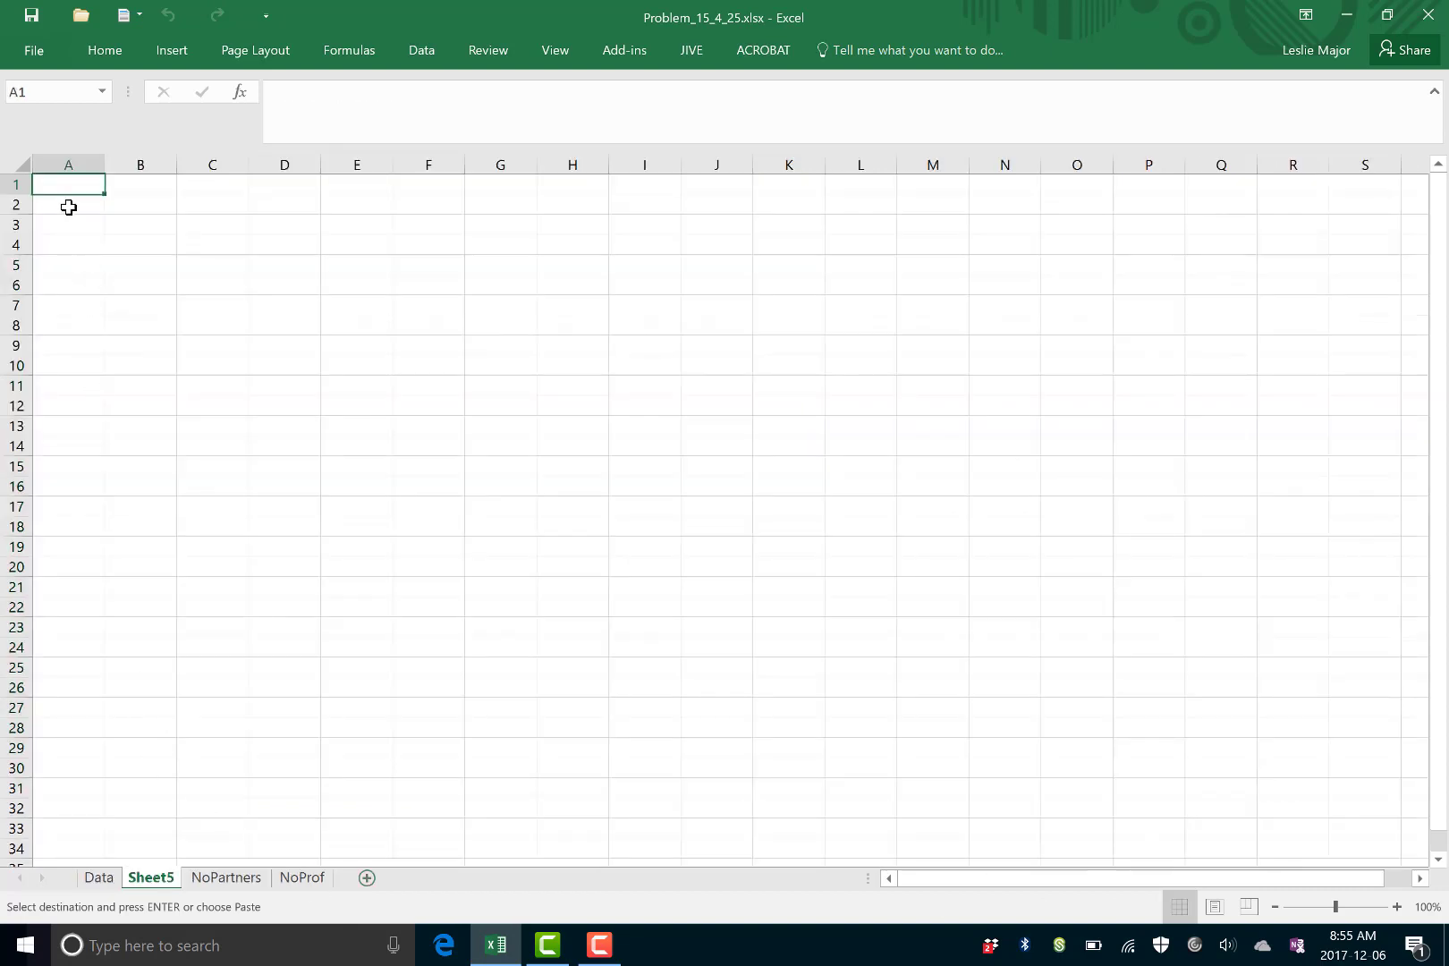
key(ctrl+v)
Move the MAS_(%) column into column A
click(202, 163)
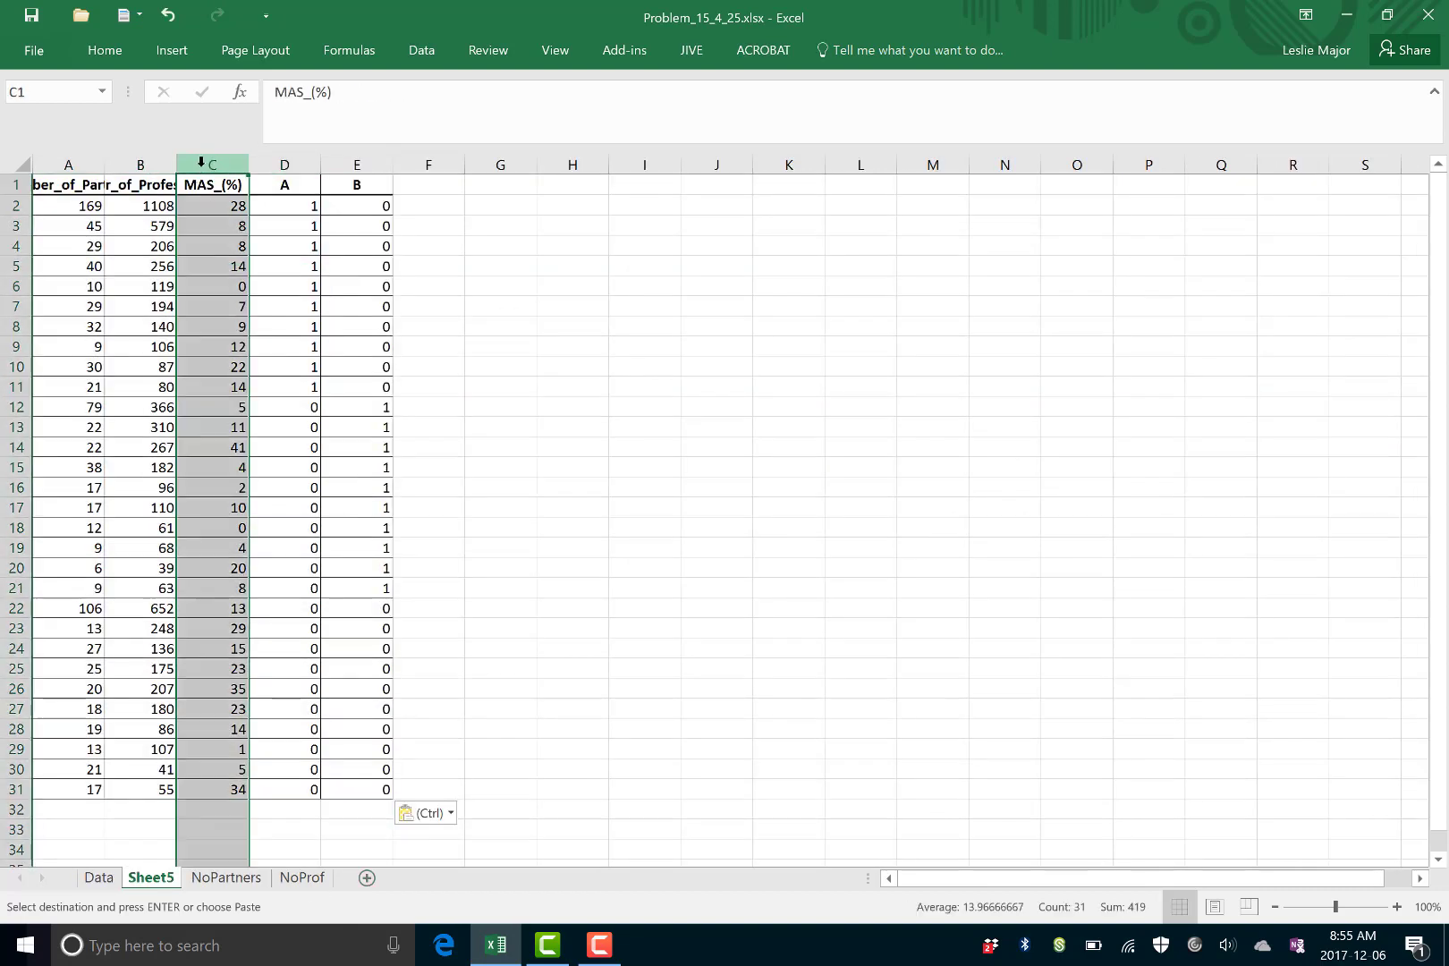
right_click(202, 163)
click(235, 193)
right_click(86, 169)
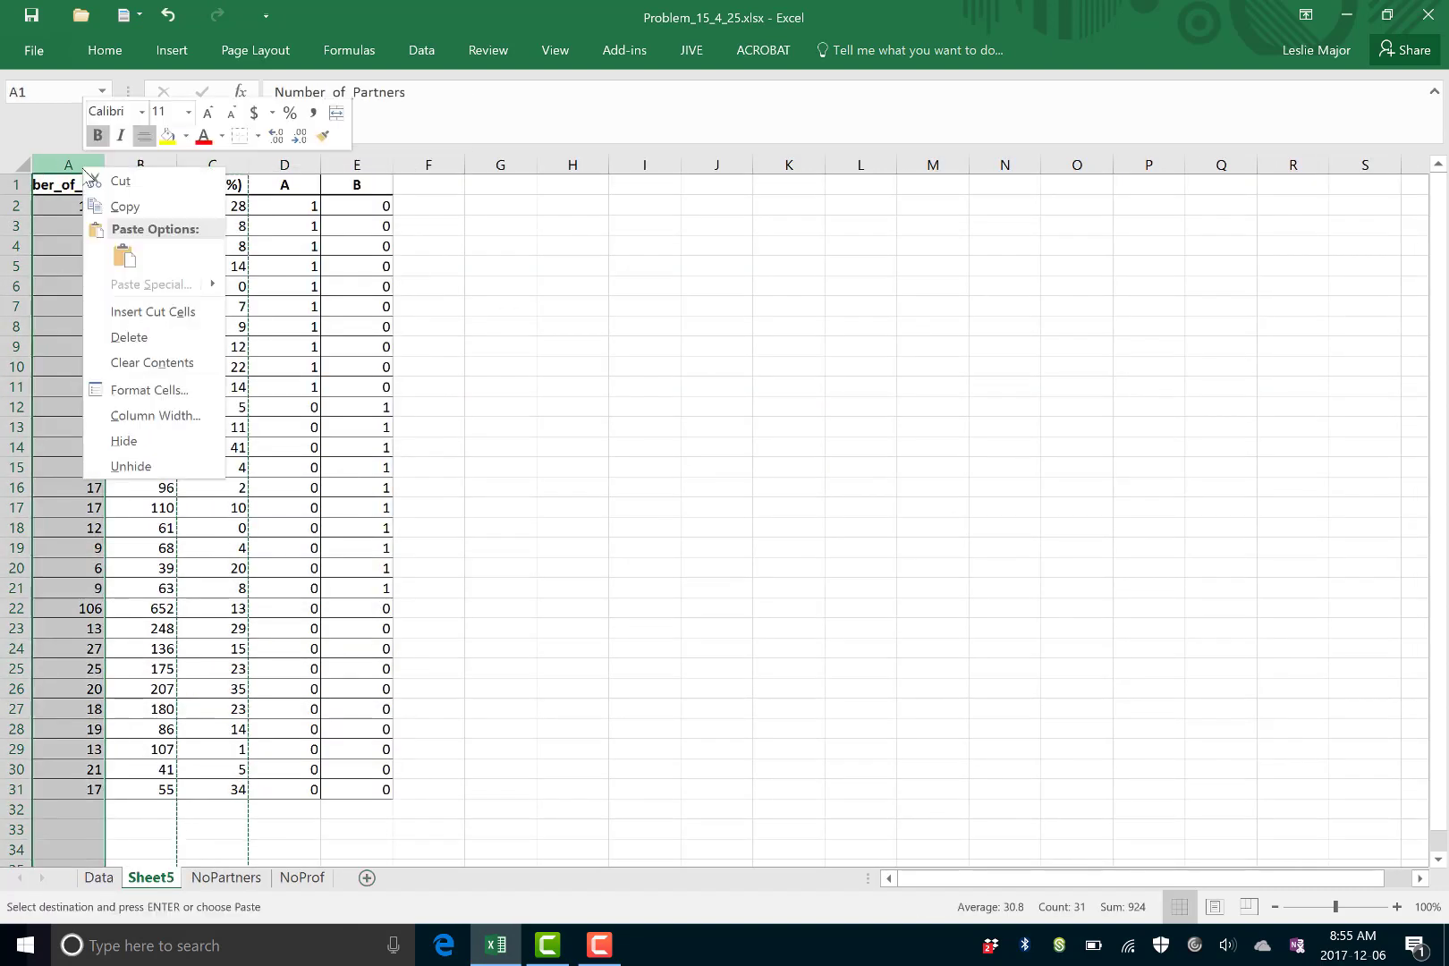
click(152, 311)
click(577, 306)
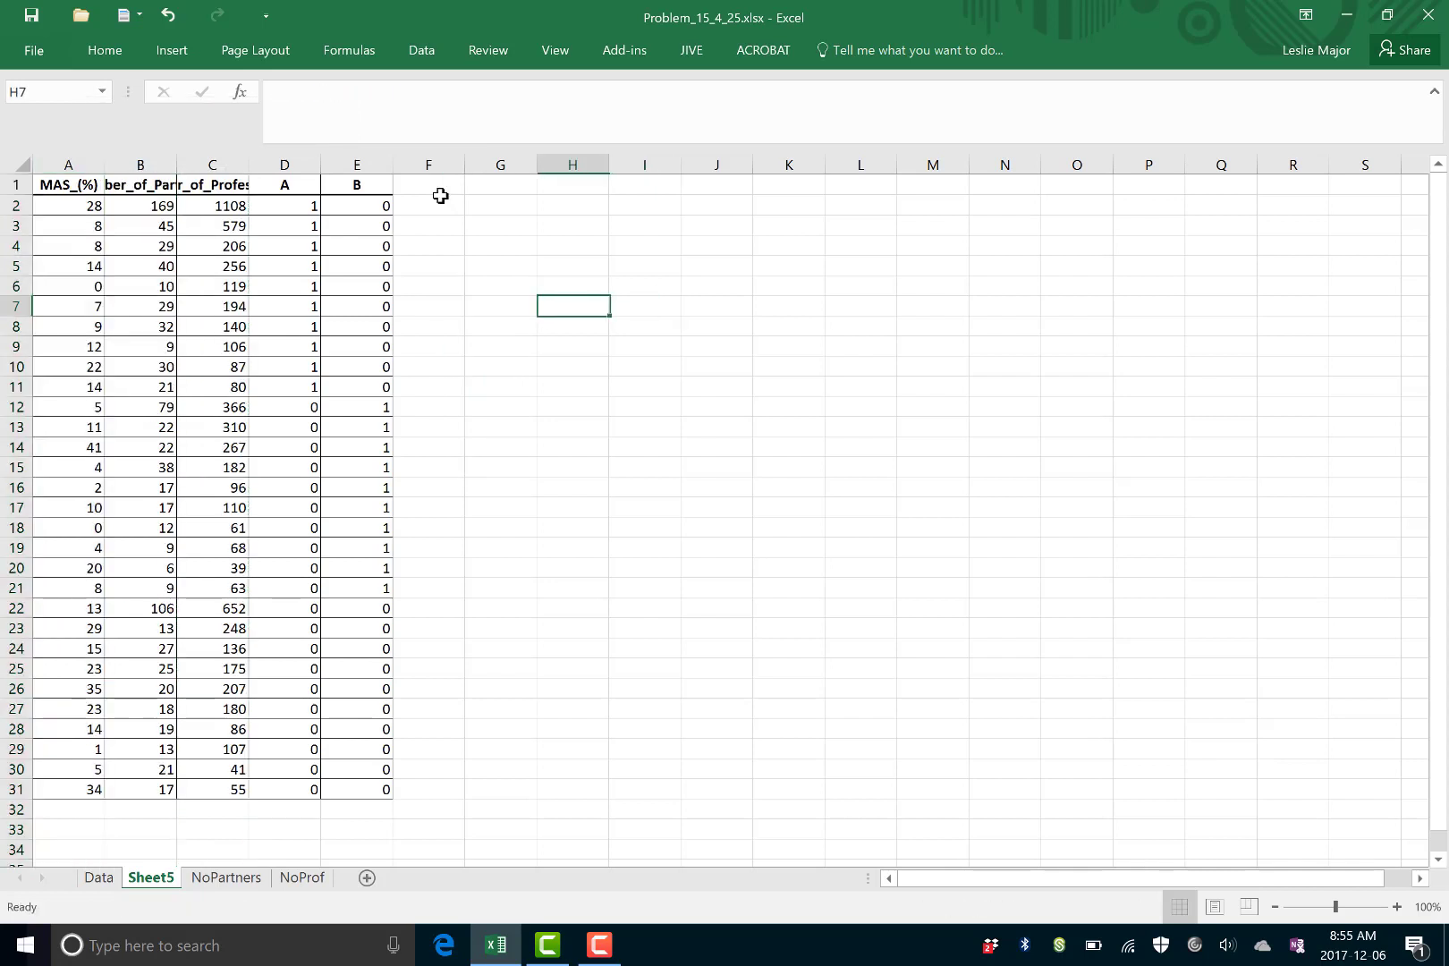
Choose Regression from the Data Analysis tools
click(622, 50)
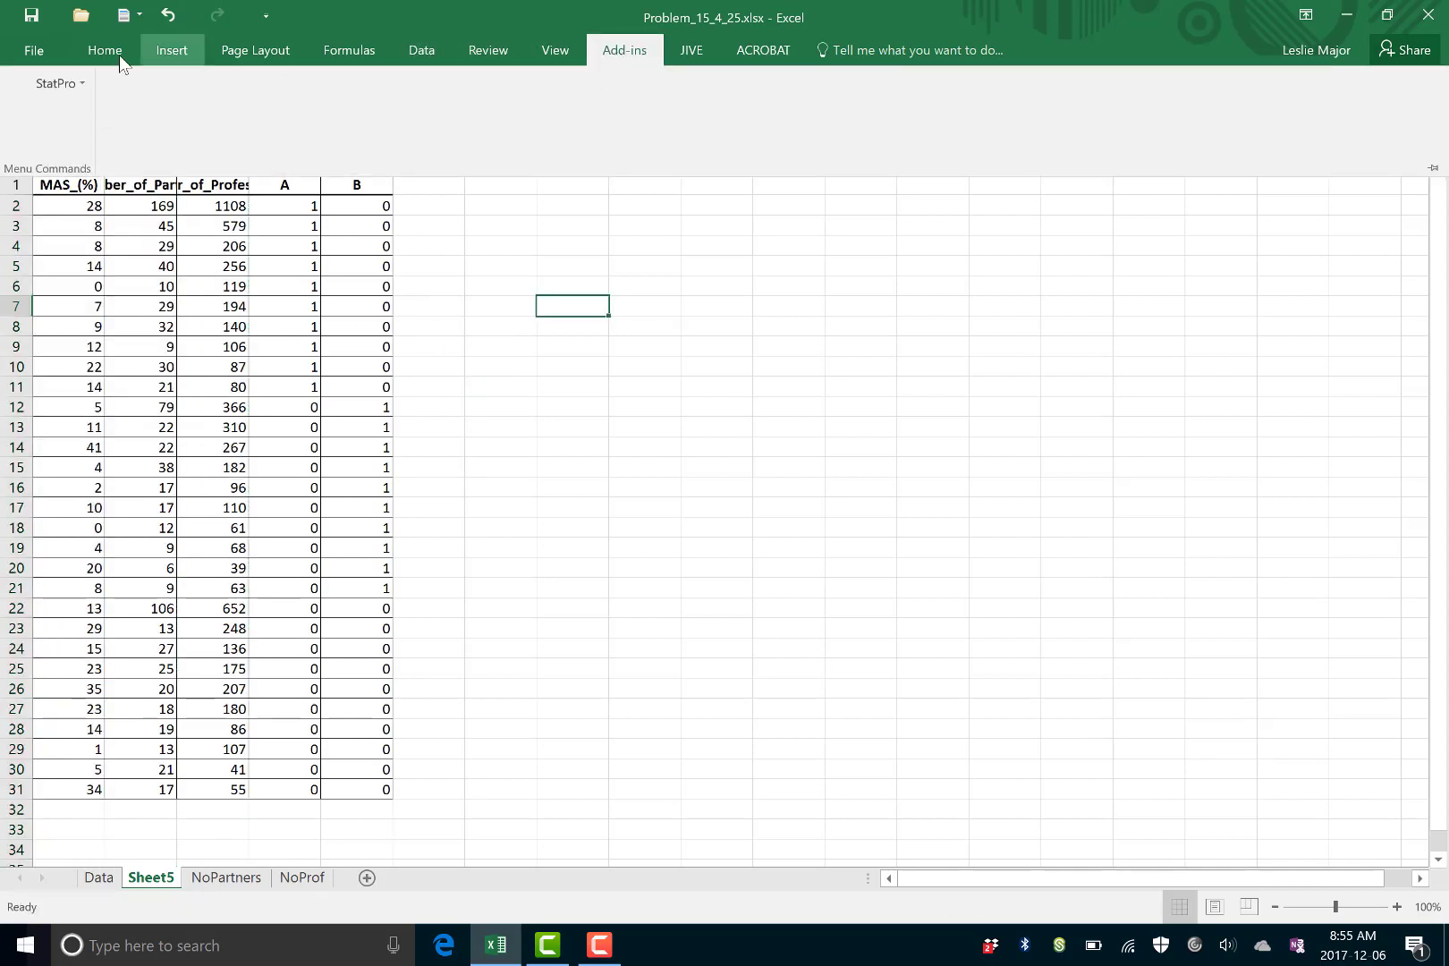
click(421, 50)
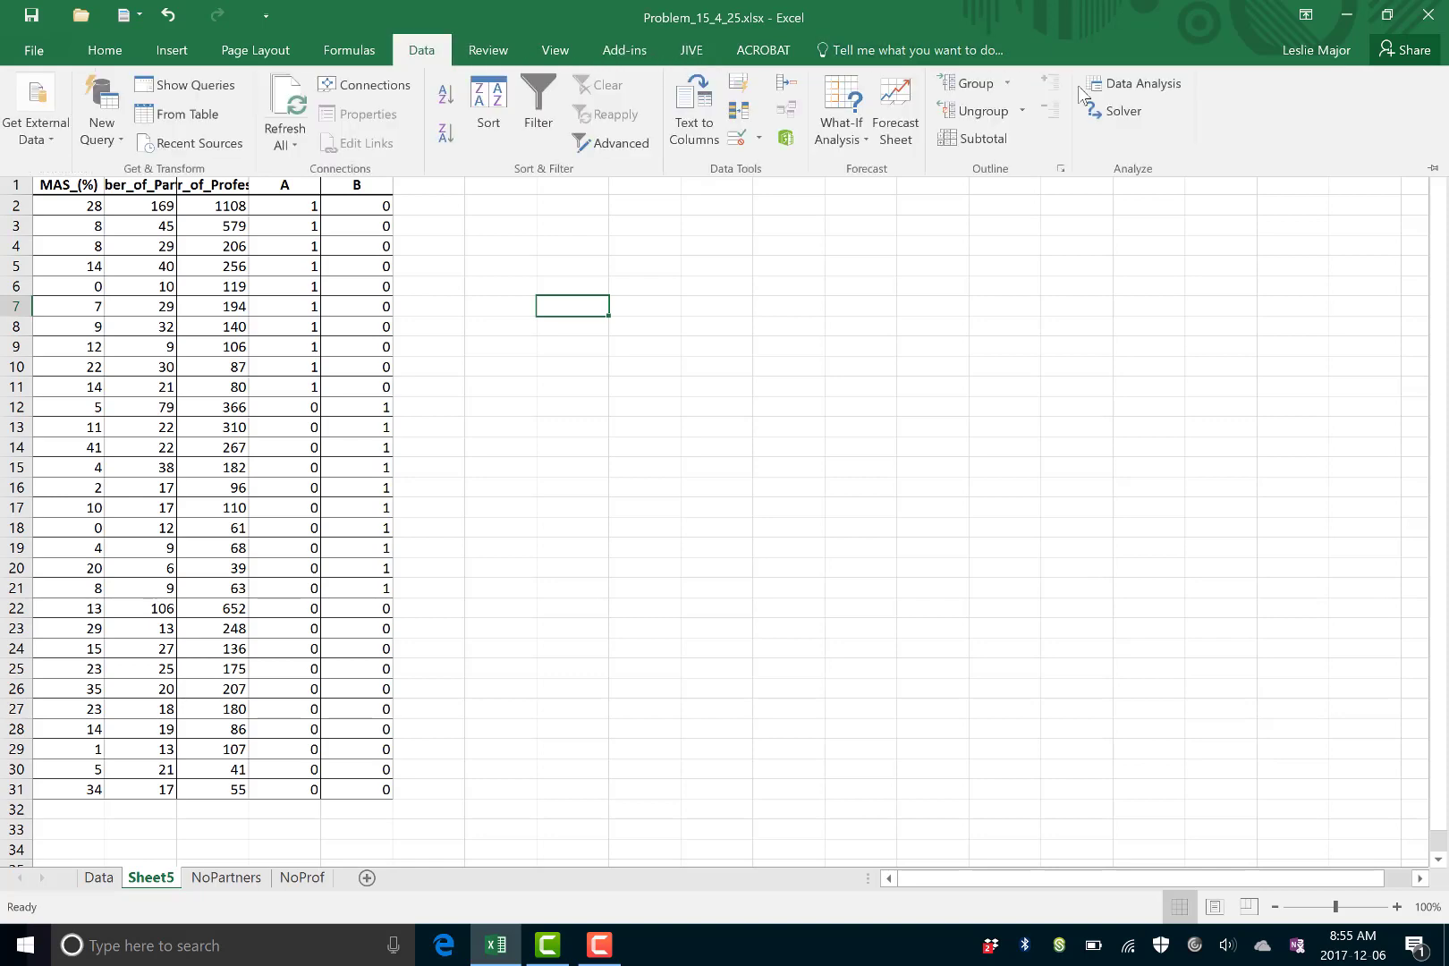
click(1114, 83)
click(1215, 408)
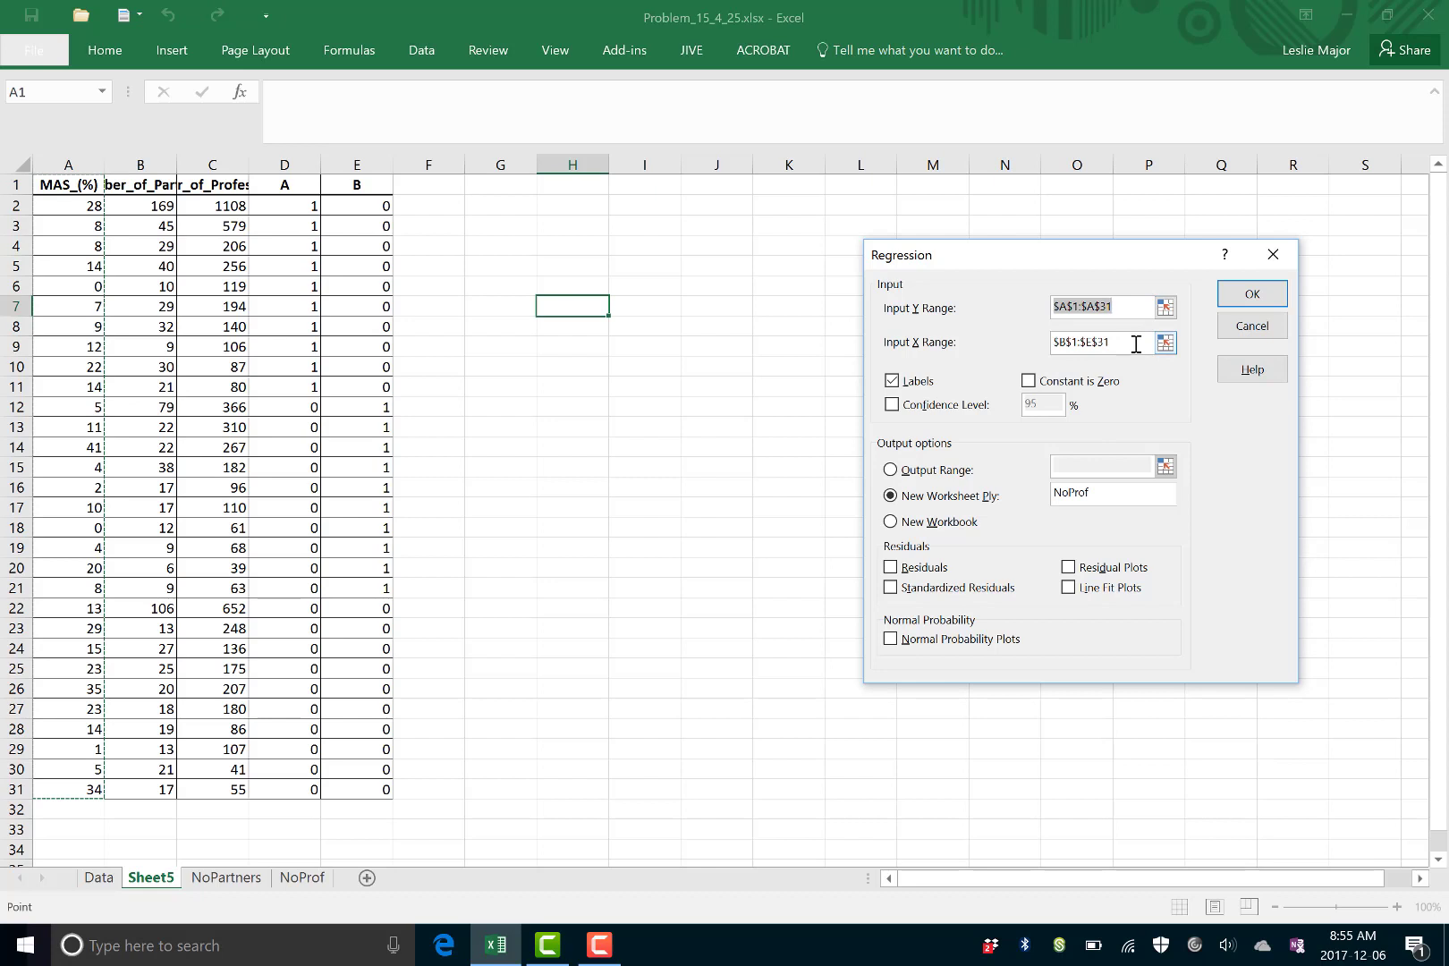
Send the MAS_(%) regression output to G1 on this sheet and run it
click(964, 475)
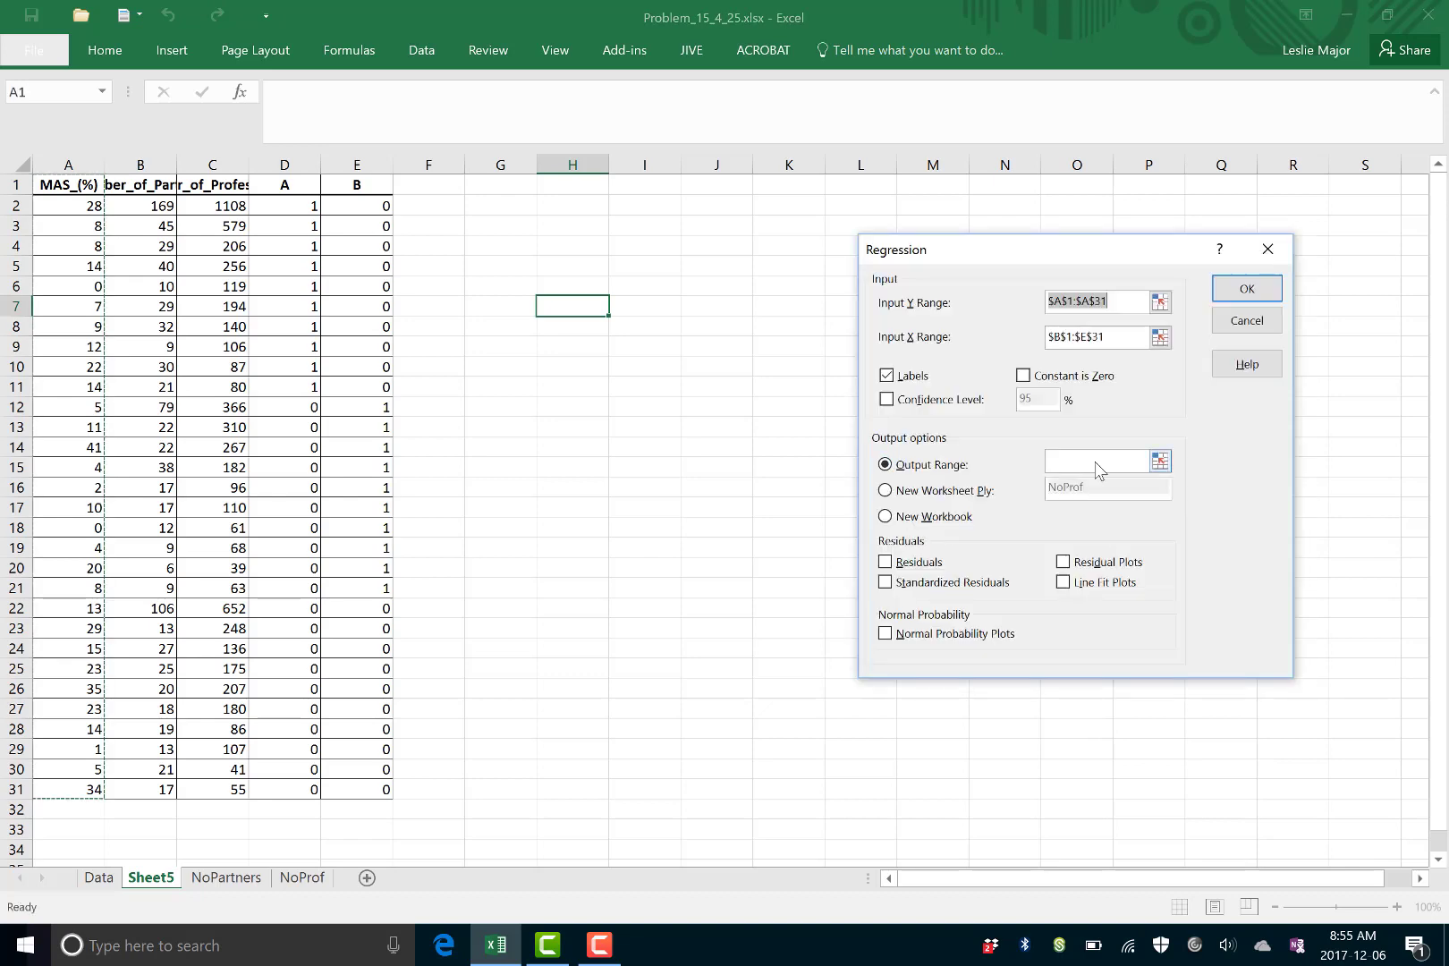
click(504, 181)
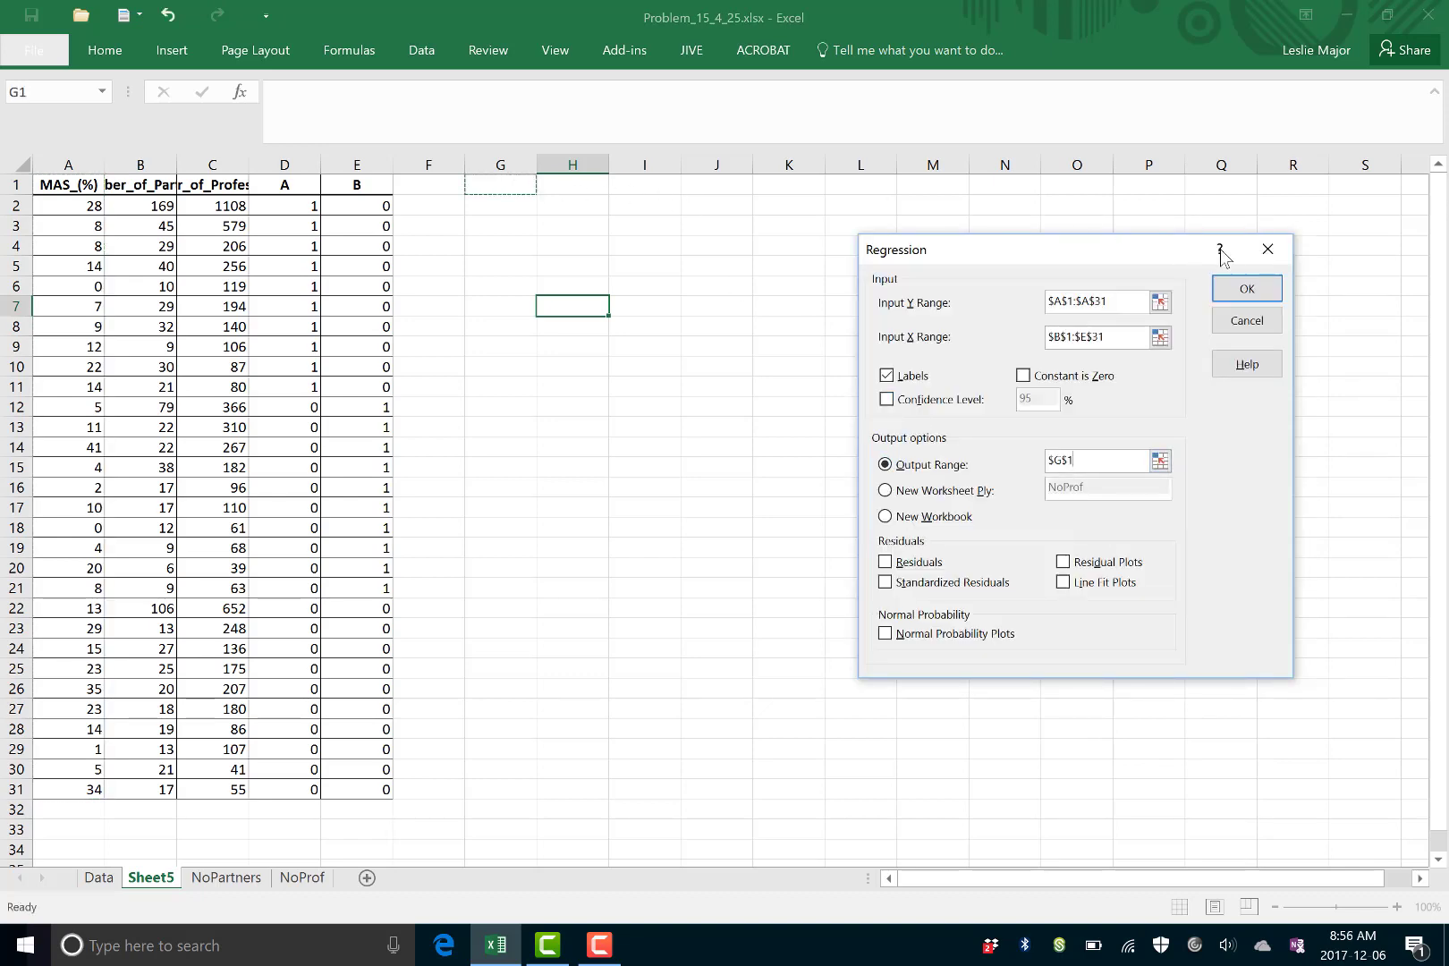
click(1247, 288)
click(1269, 404)
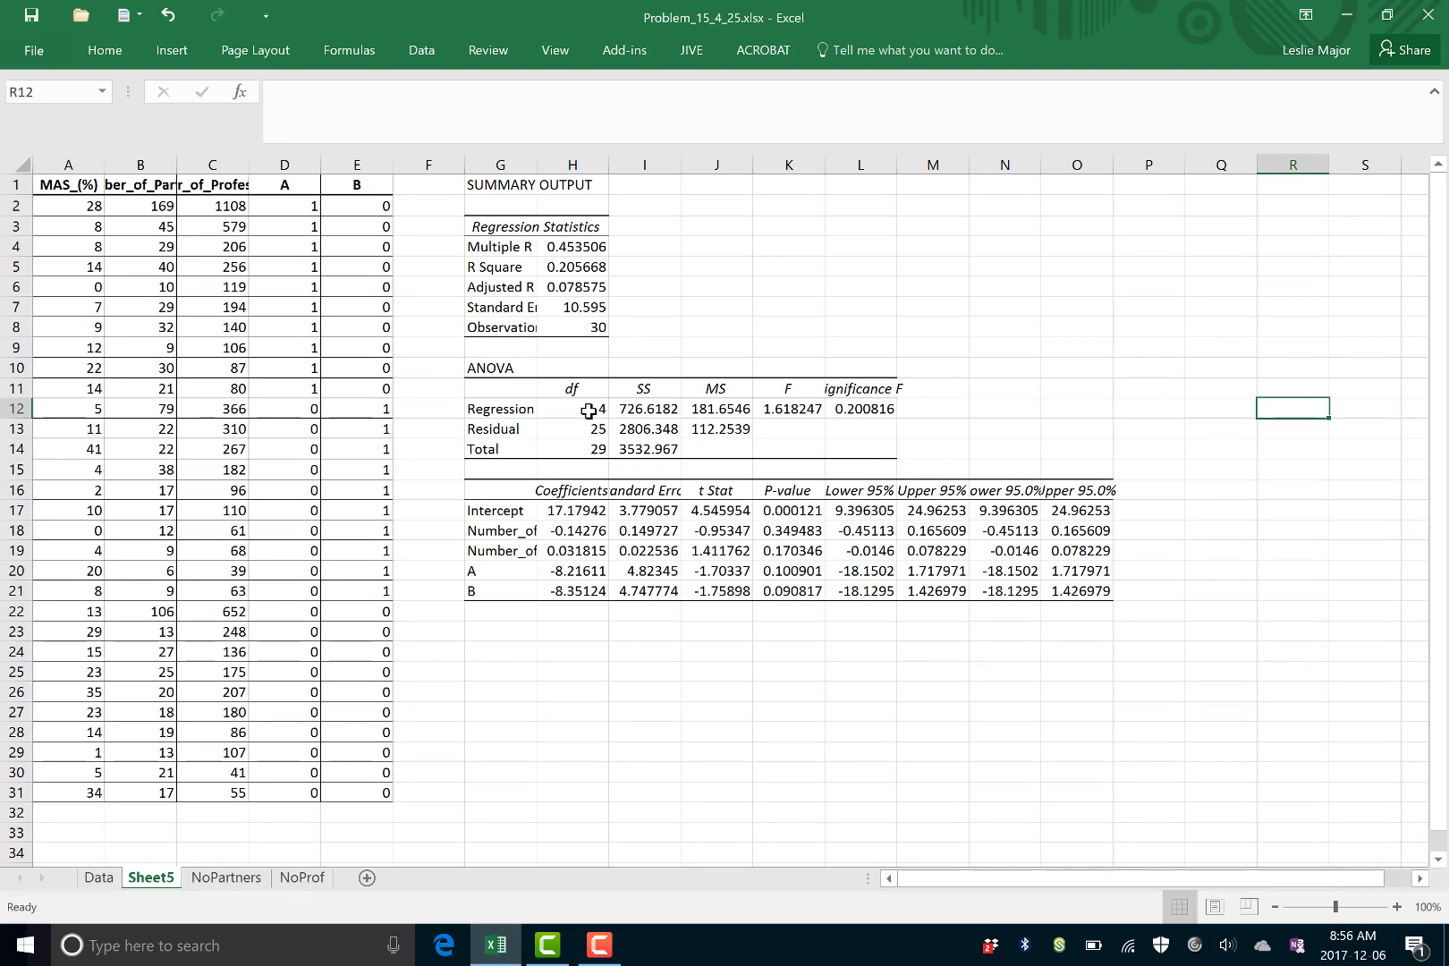
Fill the R Square value 0.205668 in H5 yellow
click(578, 271)
right_click(577, 272)
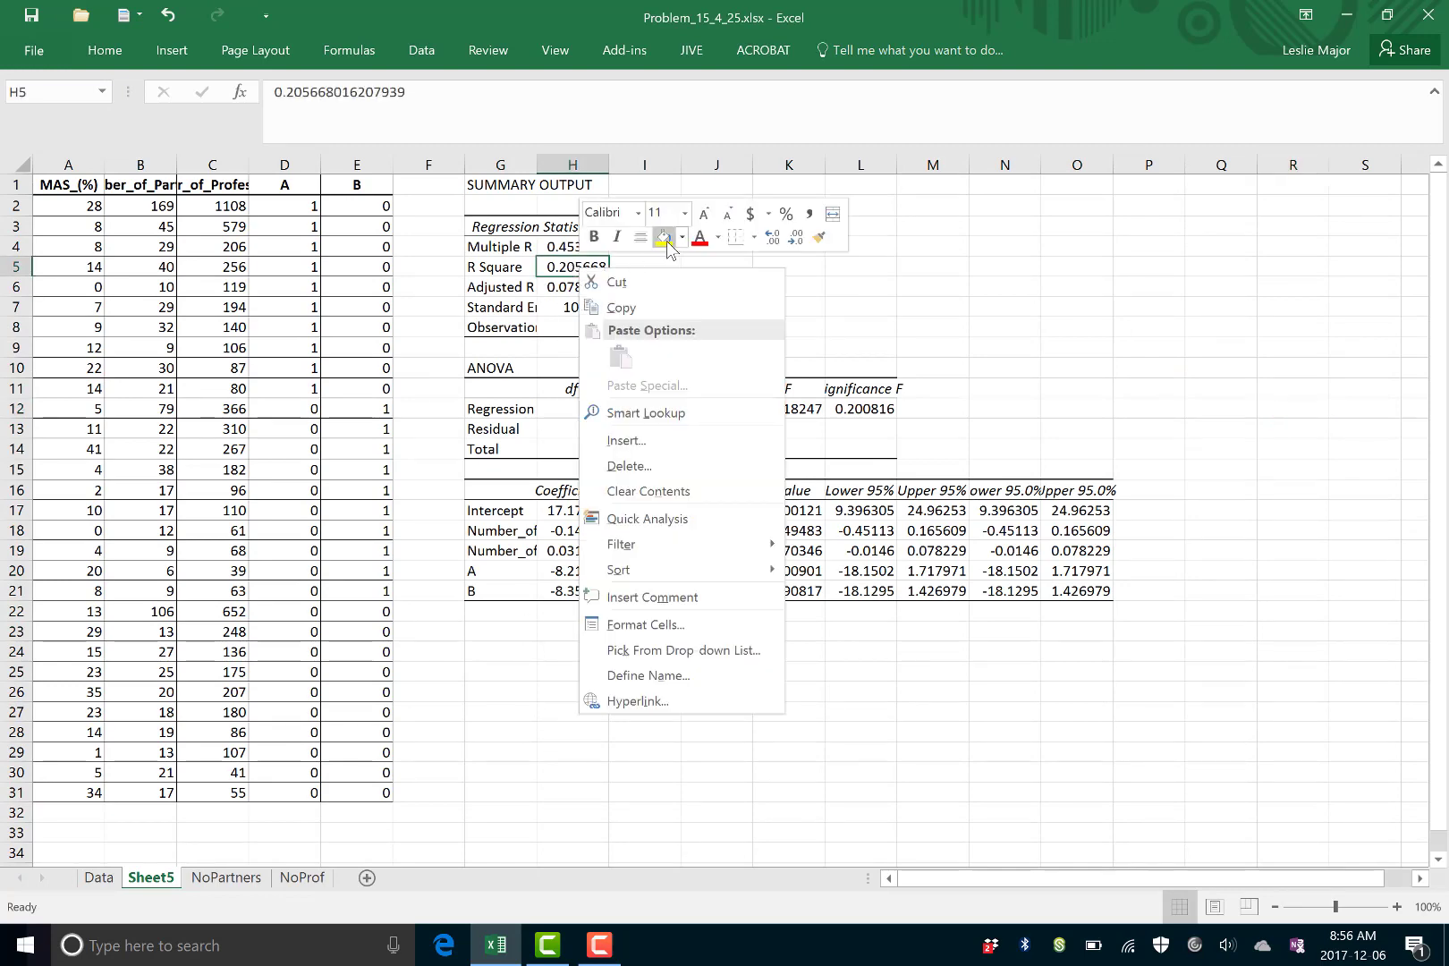
click(663, 236)
click(914, 285)
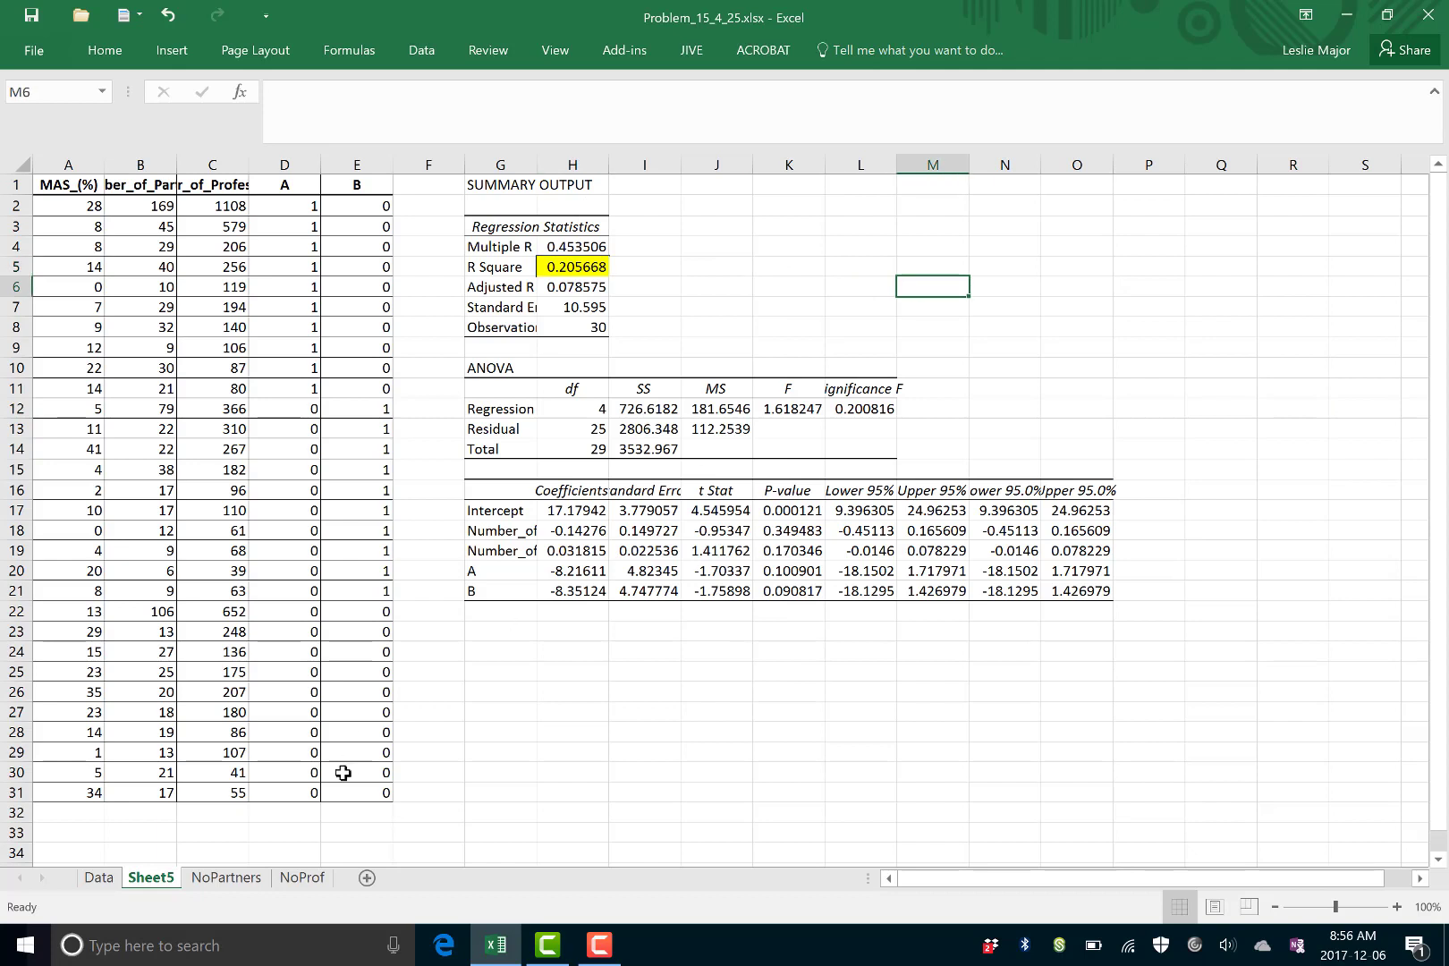
Rename Sheet5 to MAS
right_click(172, 881)
click(220, 685)
text(MAS)
click(644, 712)
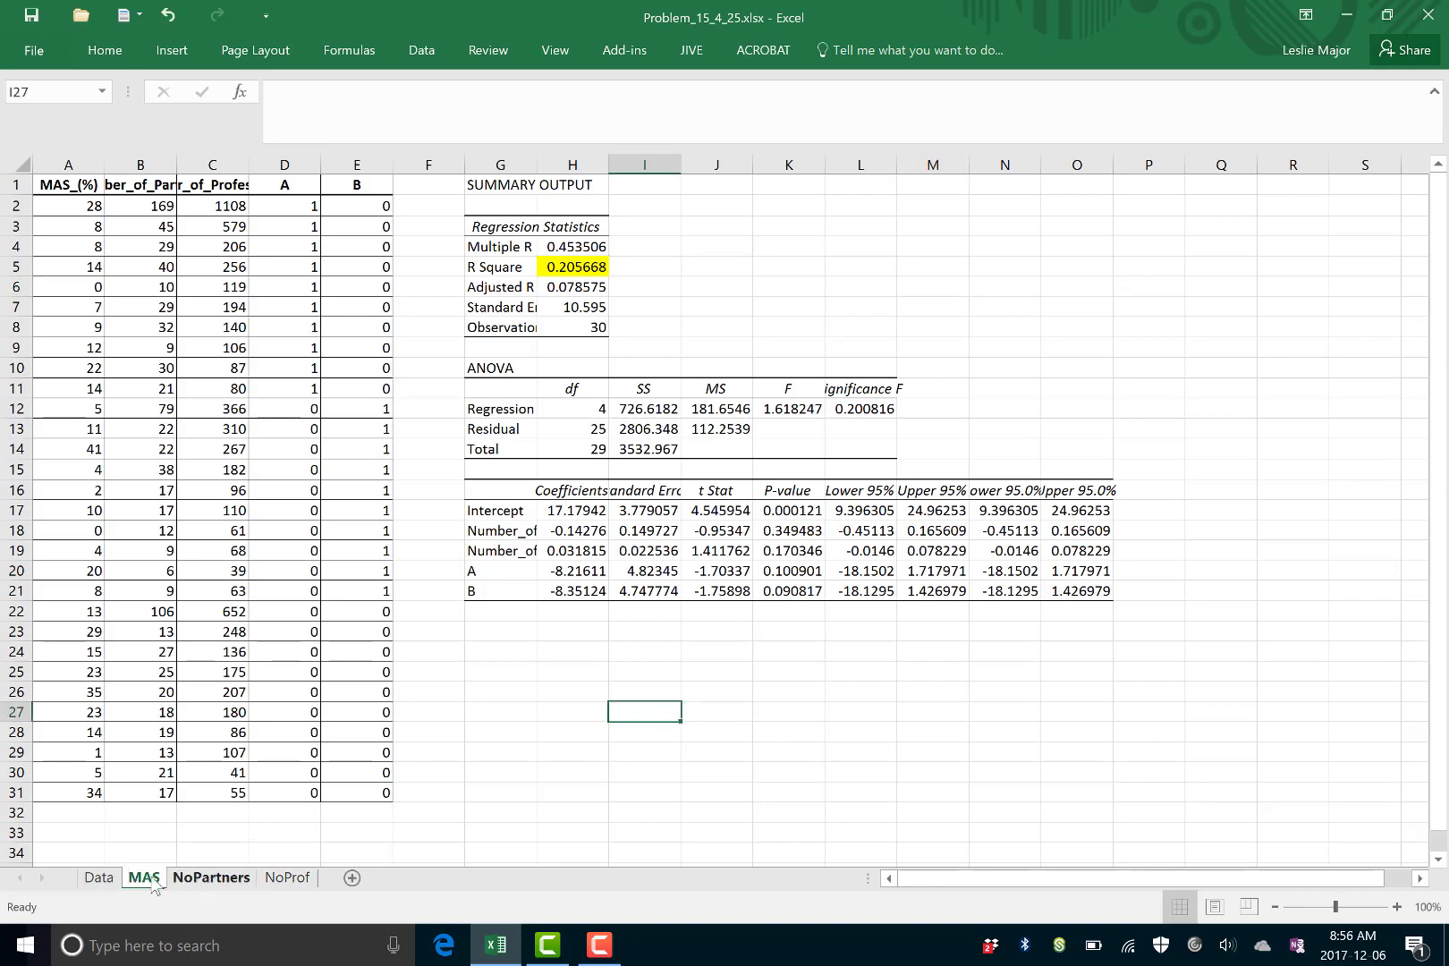
Copy the predictor columns C1:G31 from the Data sheet into a new worksheet
click(99, 877)
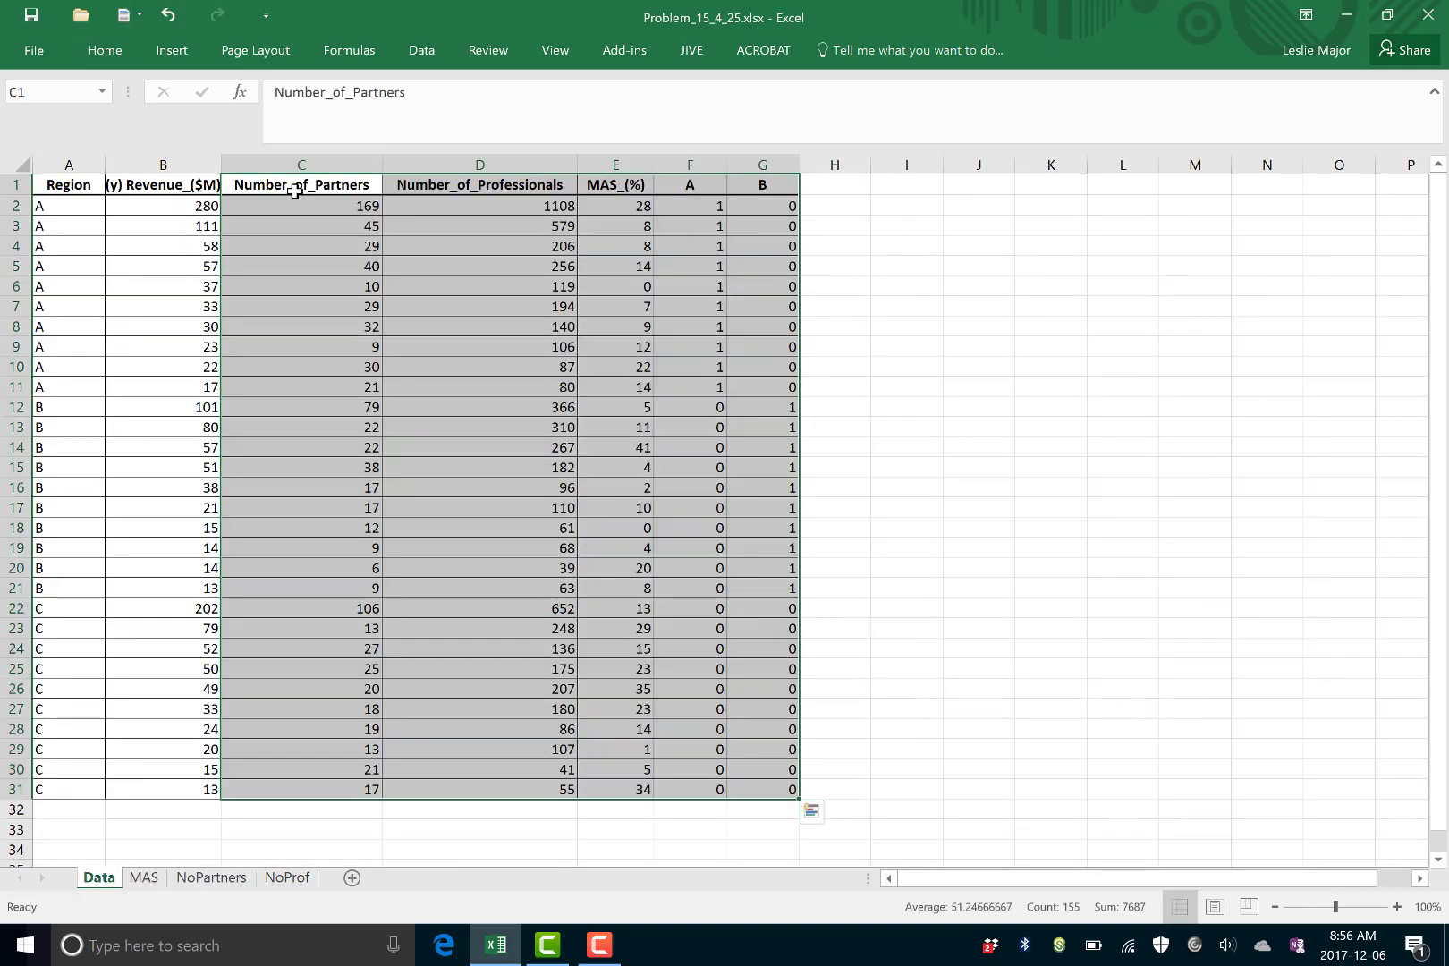
key(ctrl+c)
key(ctrl+q)
click(351, 877)
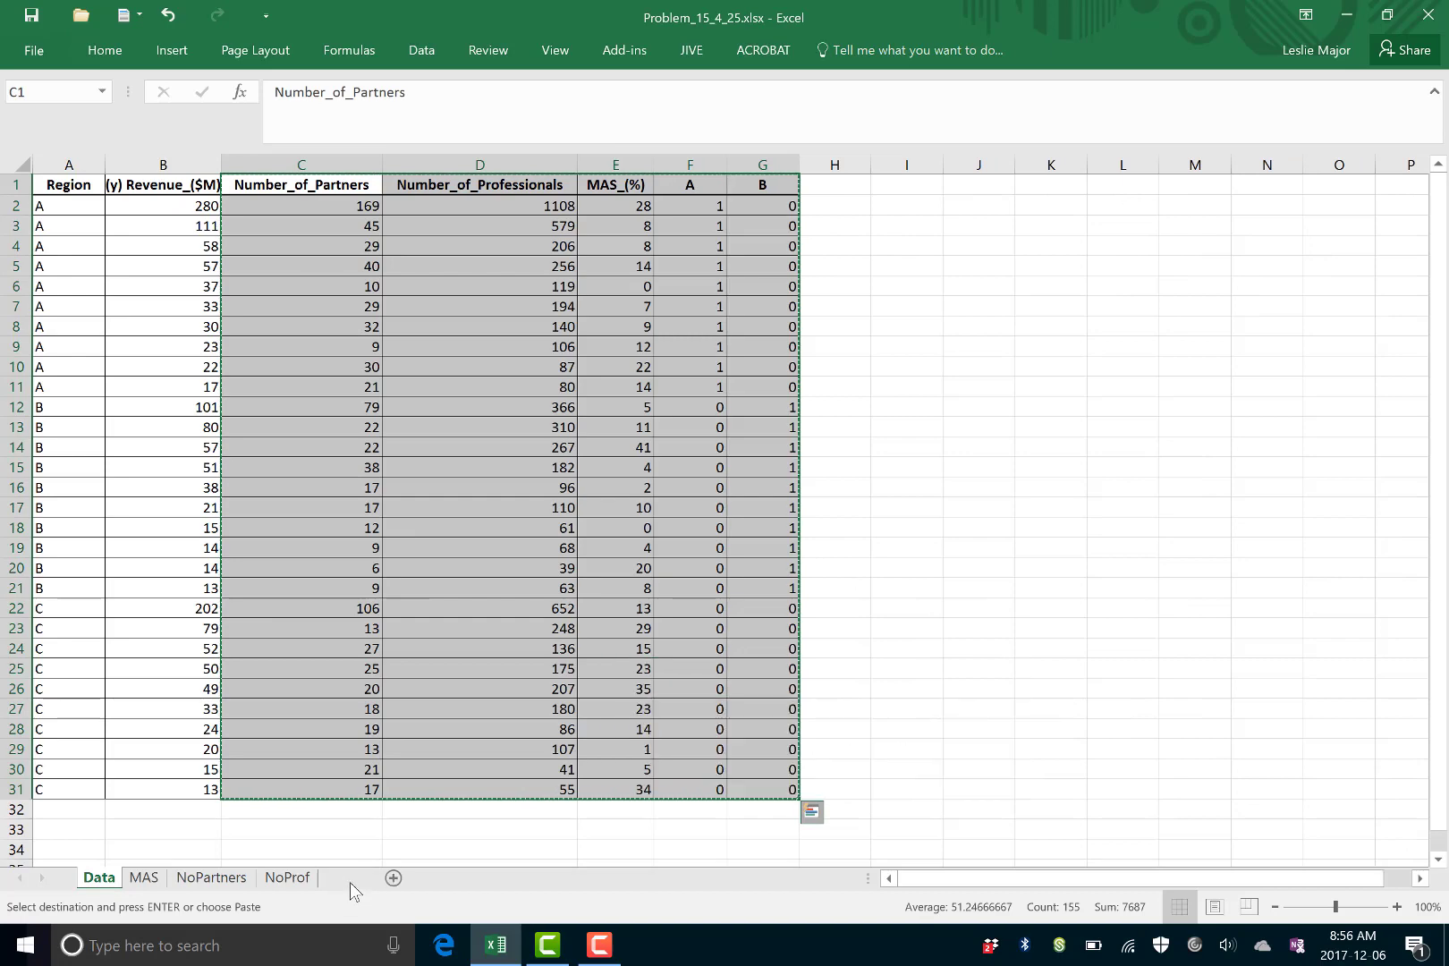
key(ctrl+v)
click(446, 304)
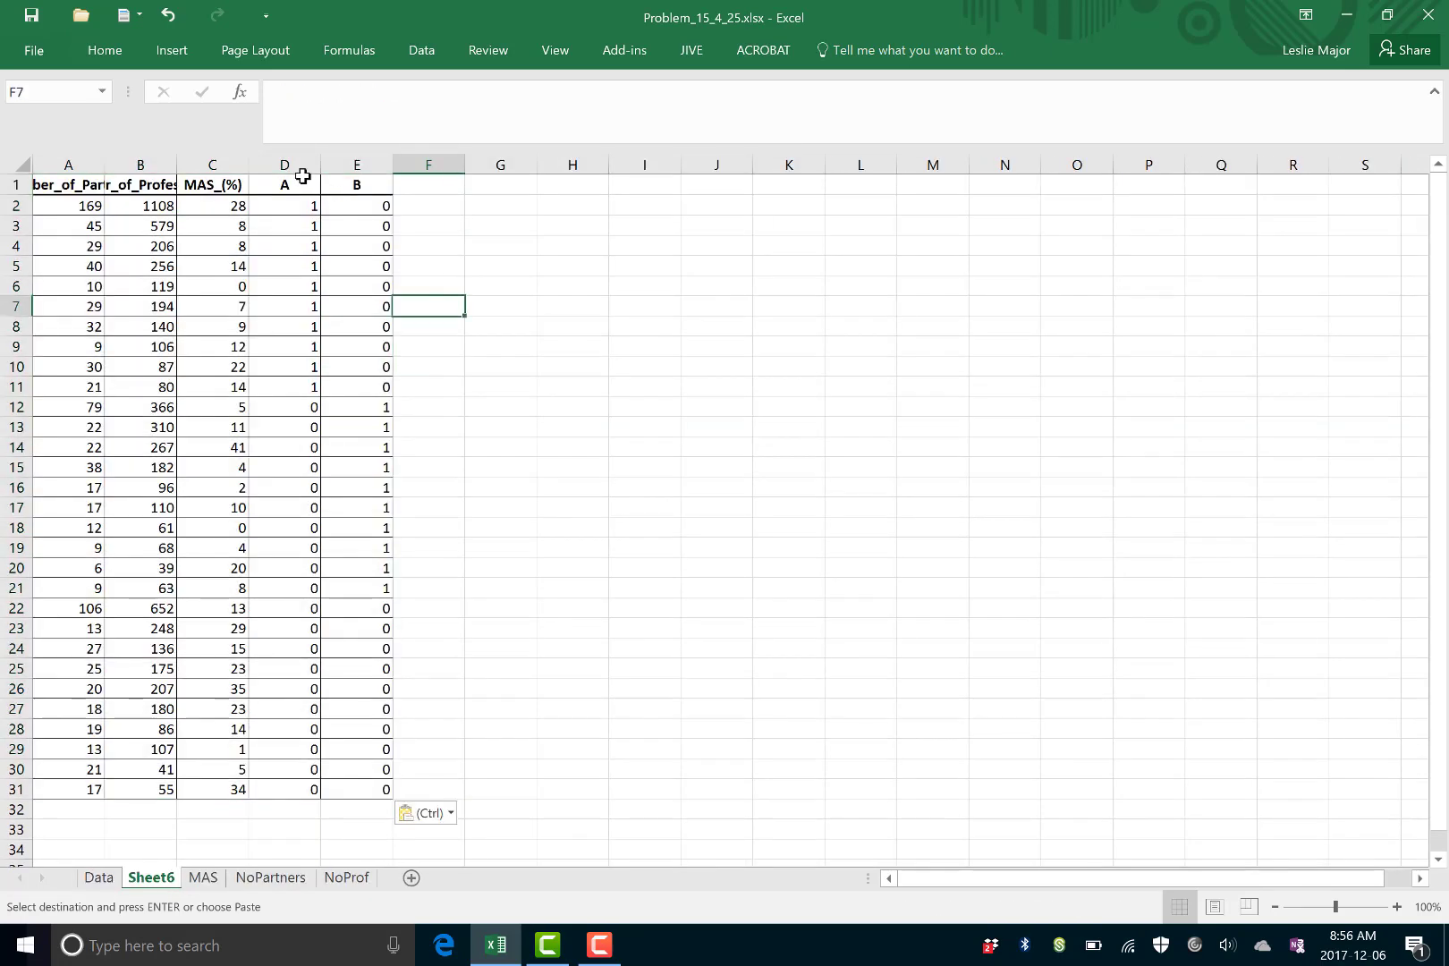
Move the A dummy column into column A, ahead of the other predictors
click(286, 166)
right_click(288, 169)
key(Escape)
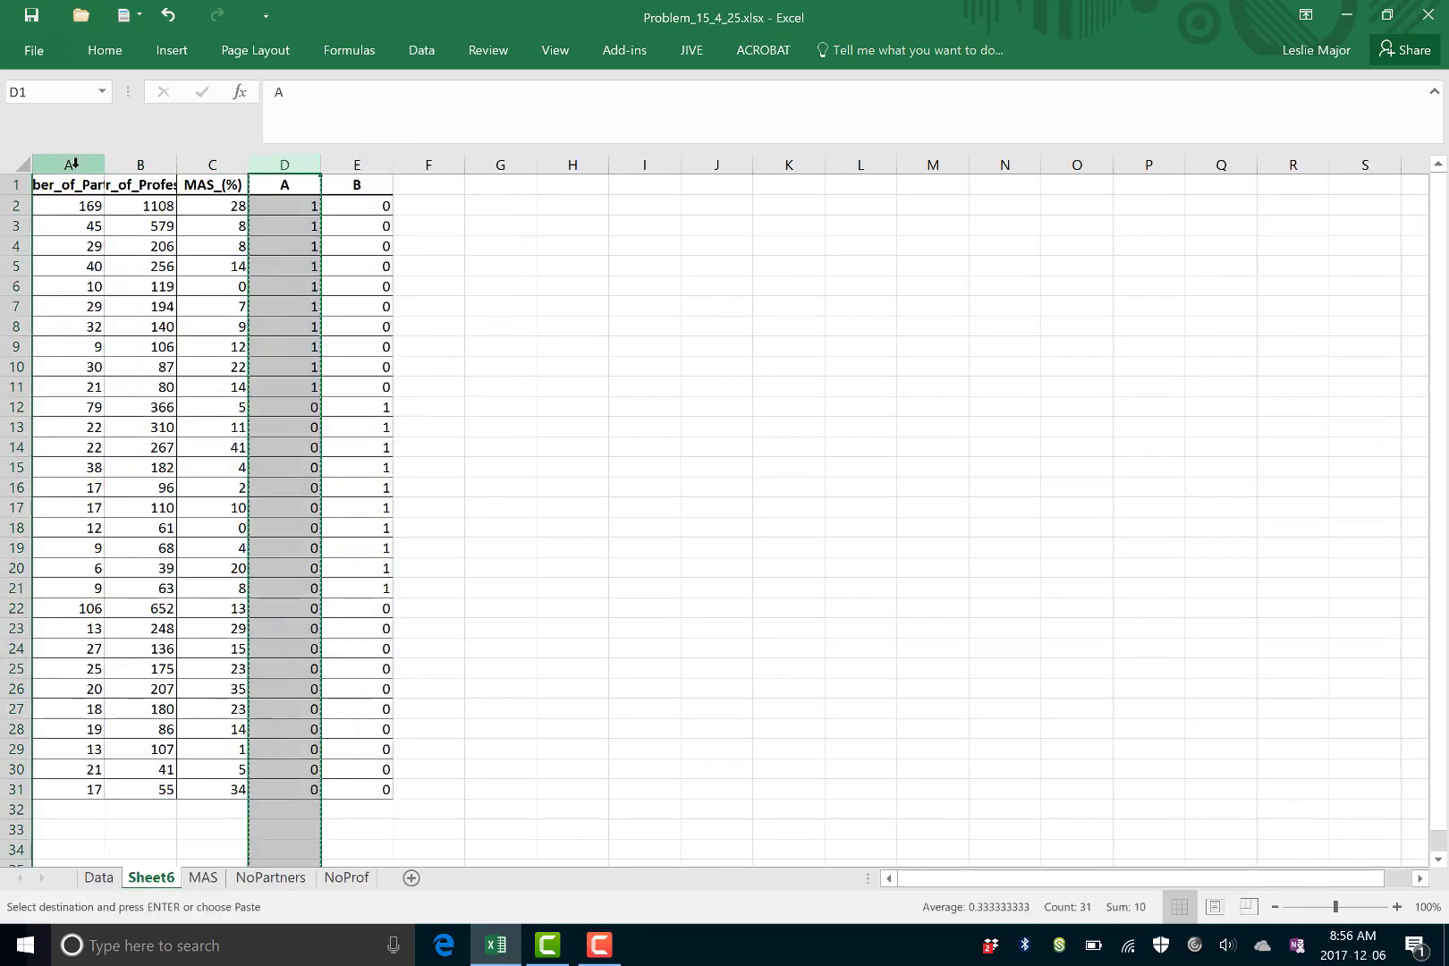
right_click(68, 166)
click(134, 311)
click(526, 326)
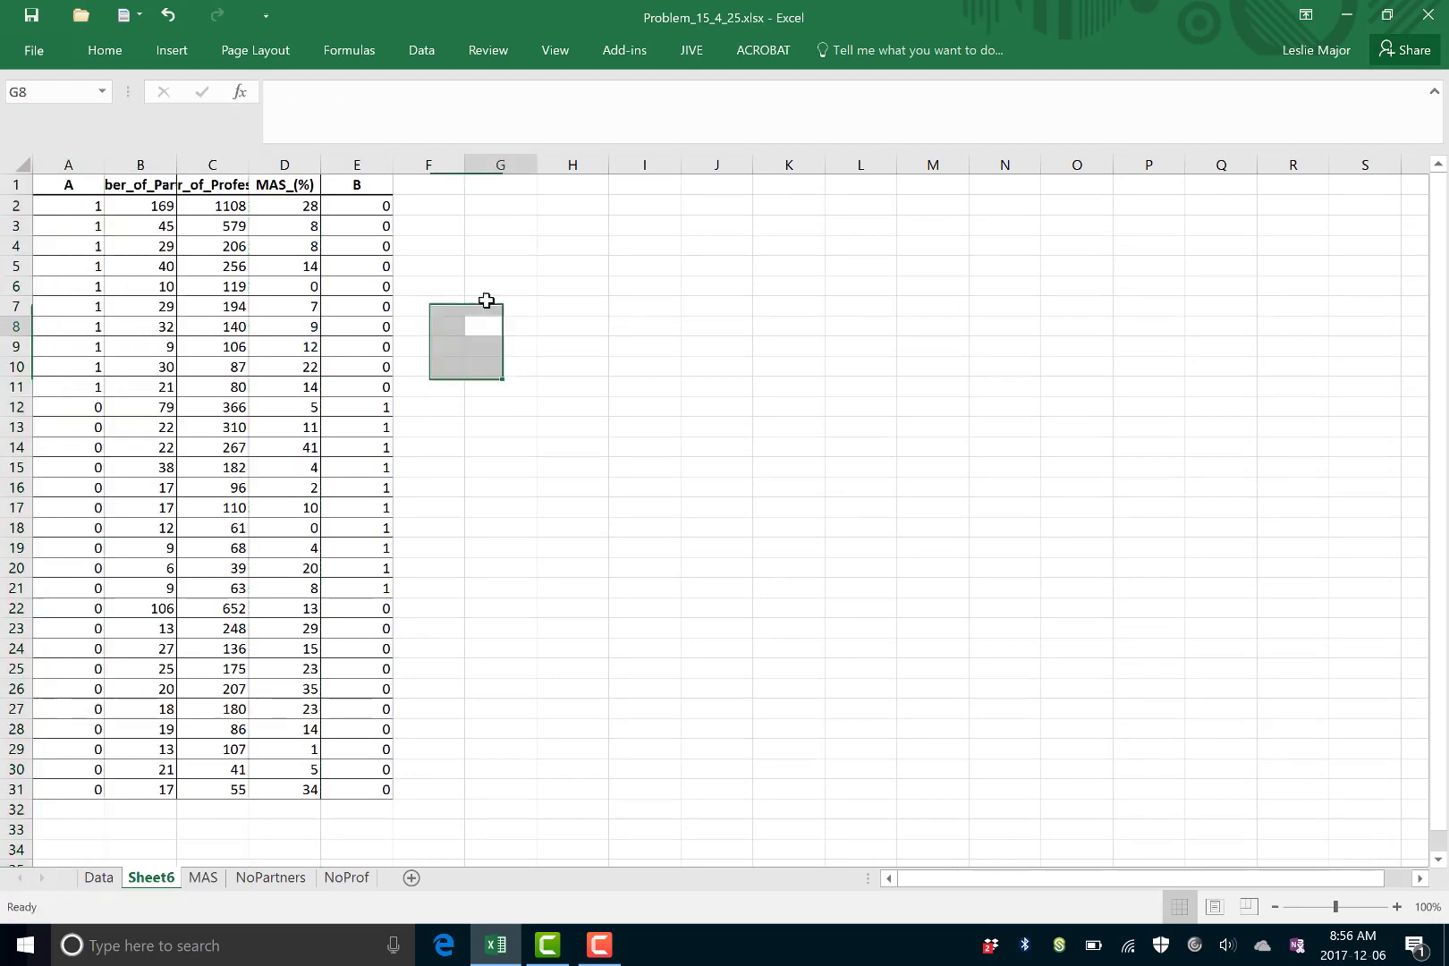
click(418, 266)
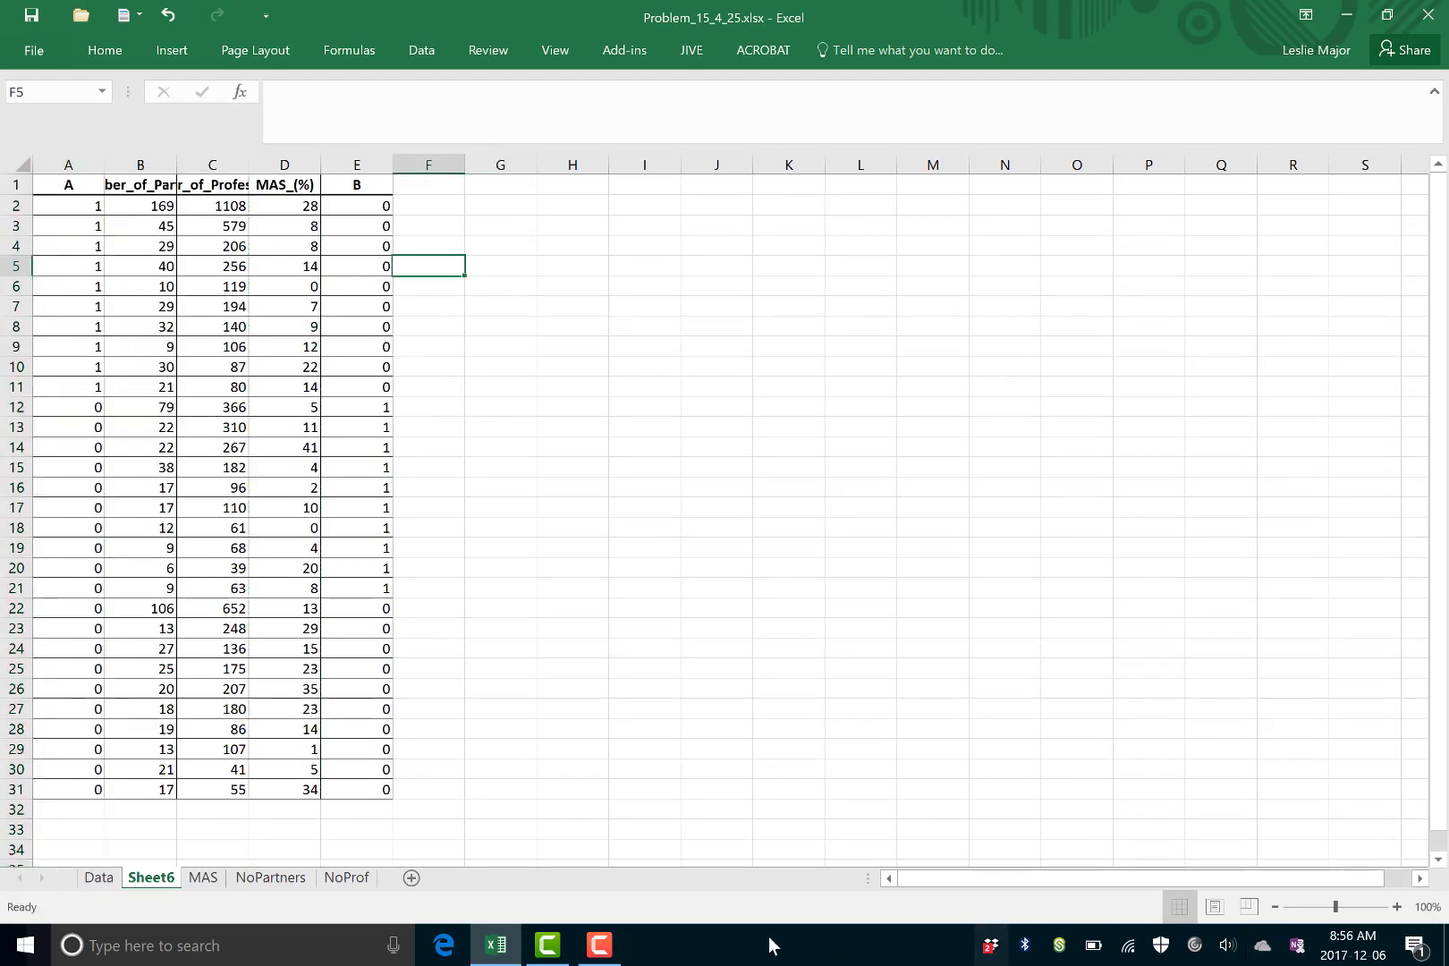
click(617, 946)
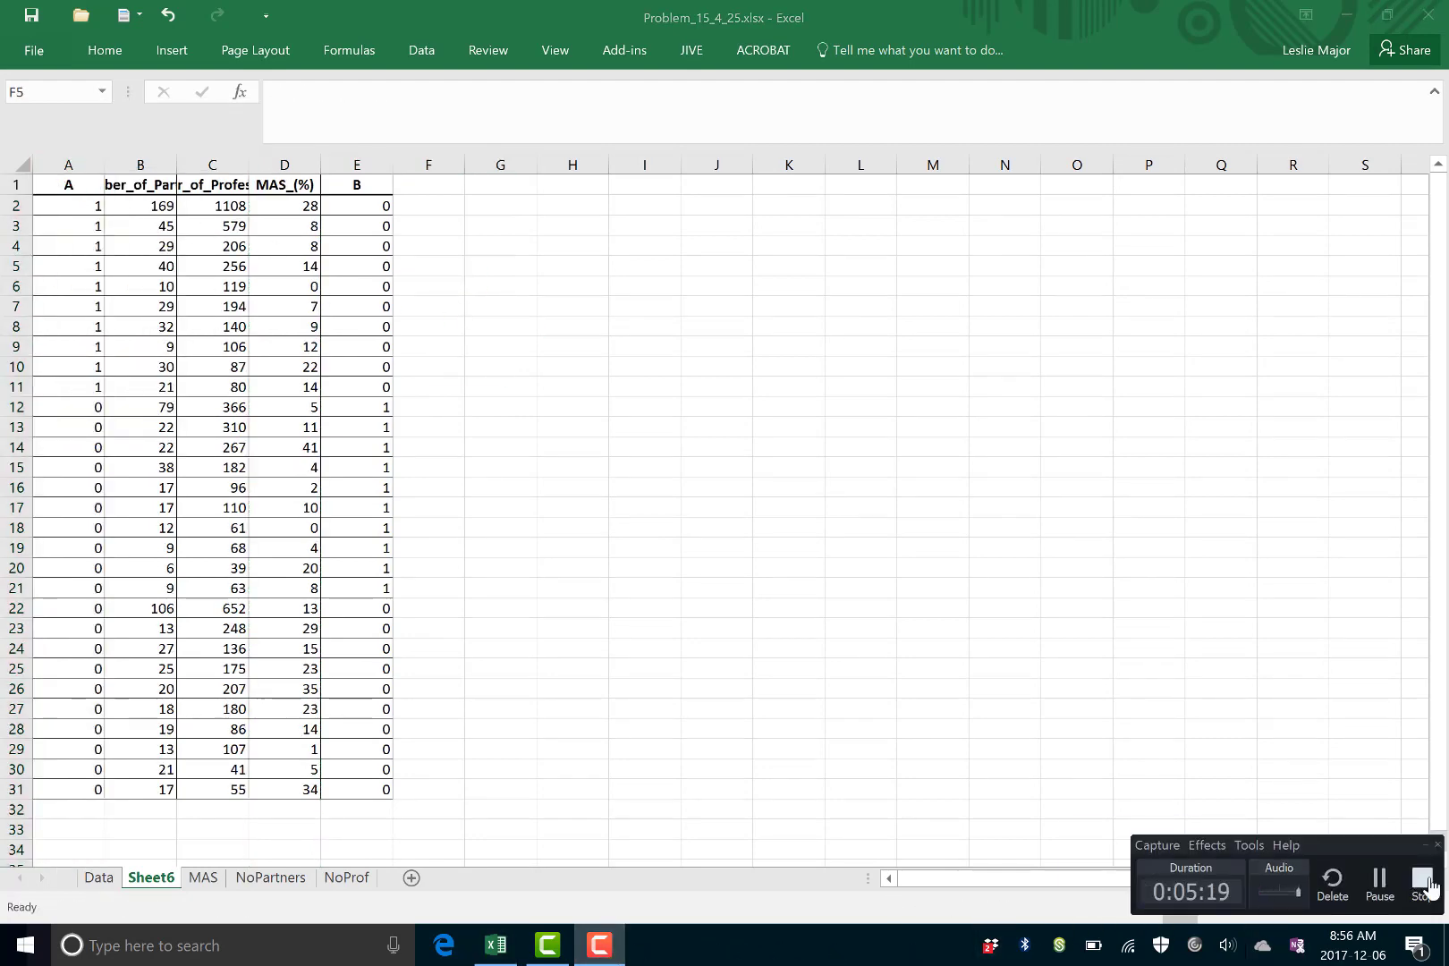
Regress A (A1:A31) on B1:E31 with labels, placing the output at G1
click(1382, 882)
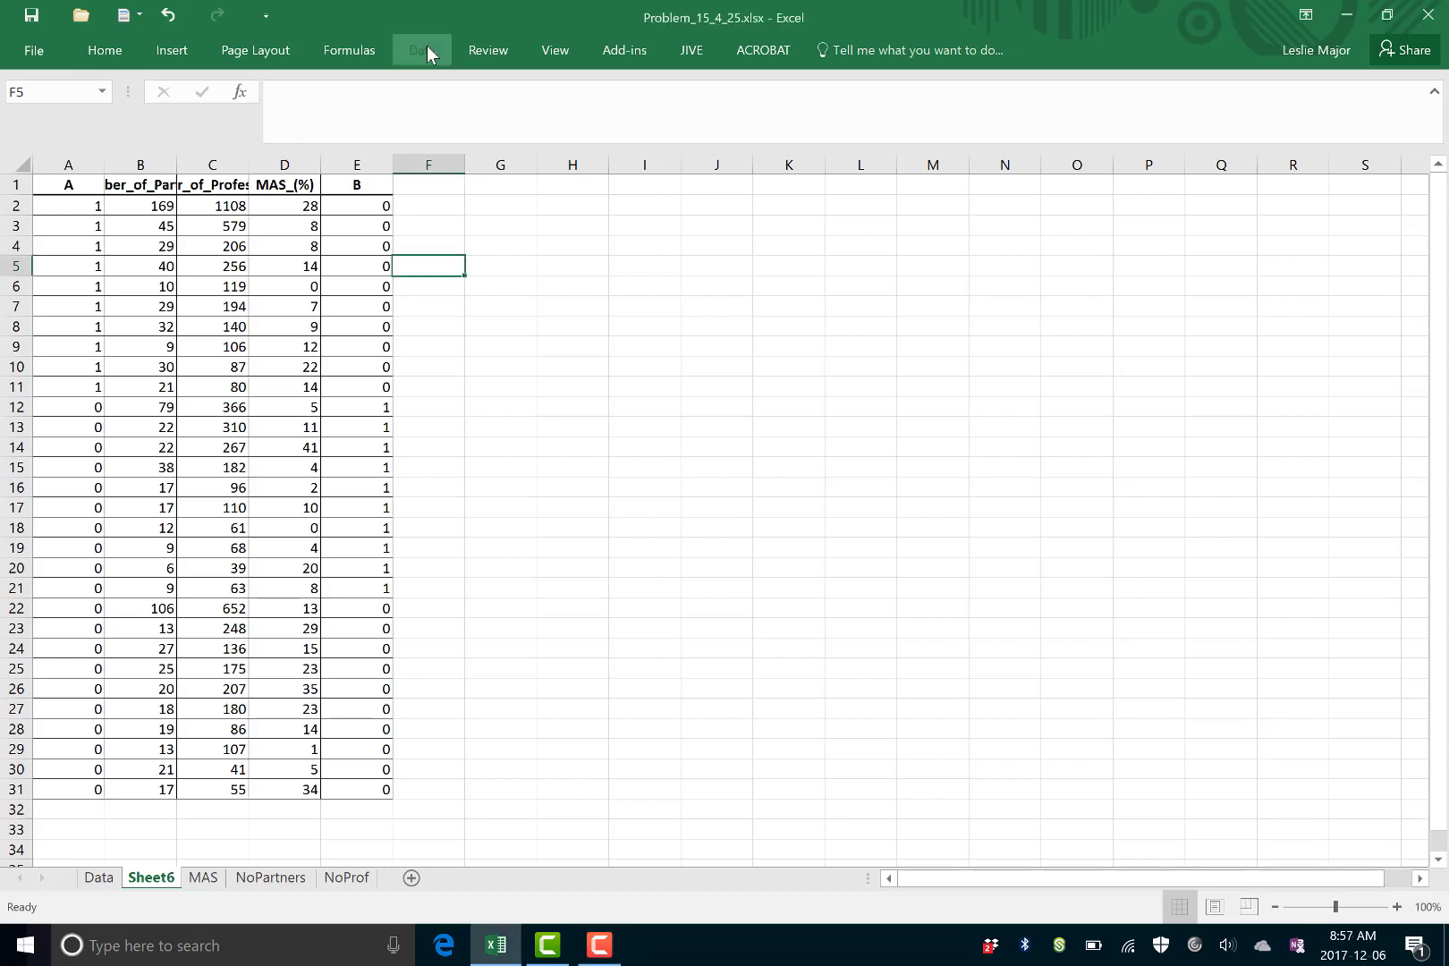
click(426, 46)
click(1100, 86)
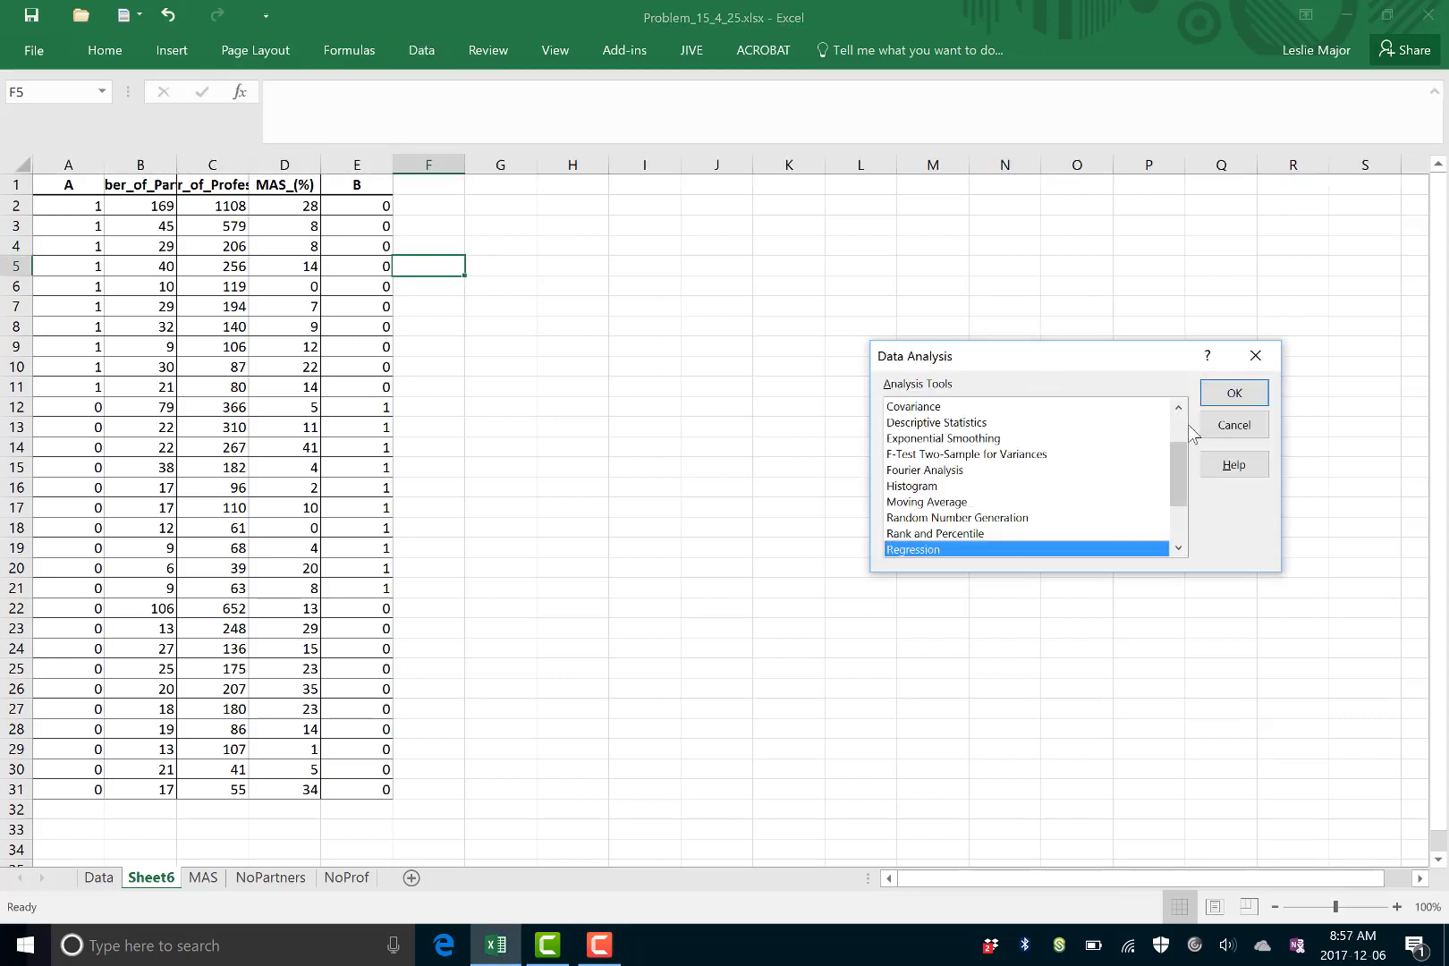
click(1227, 401)
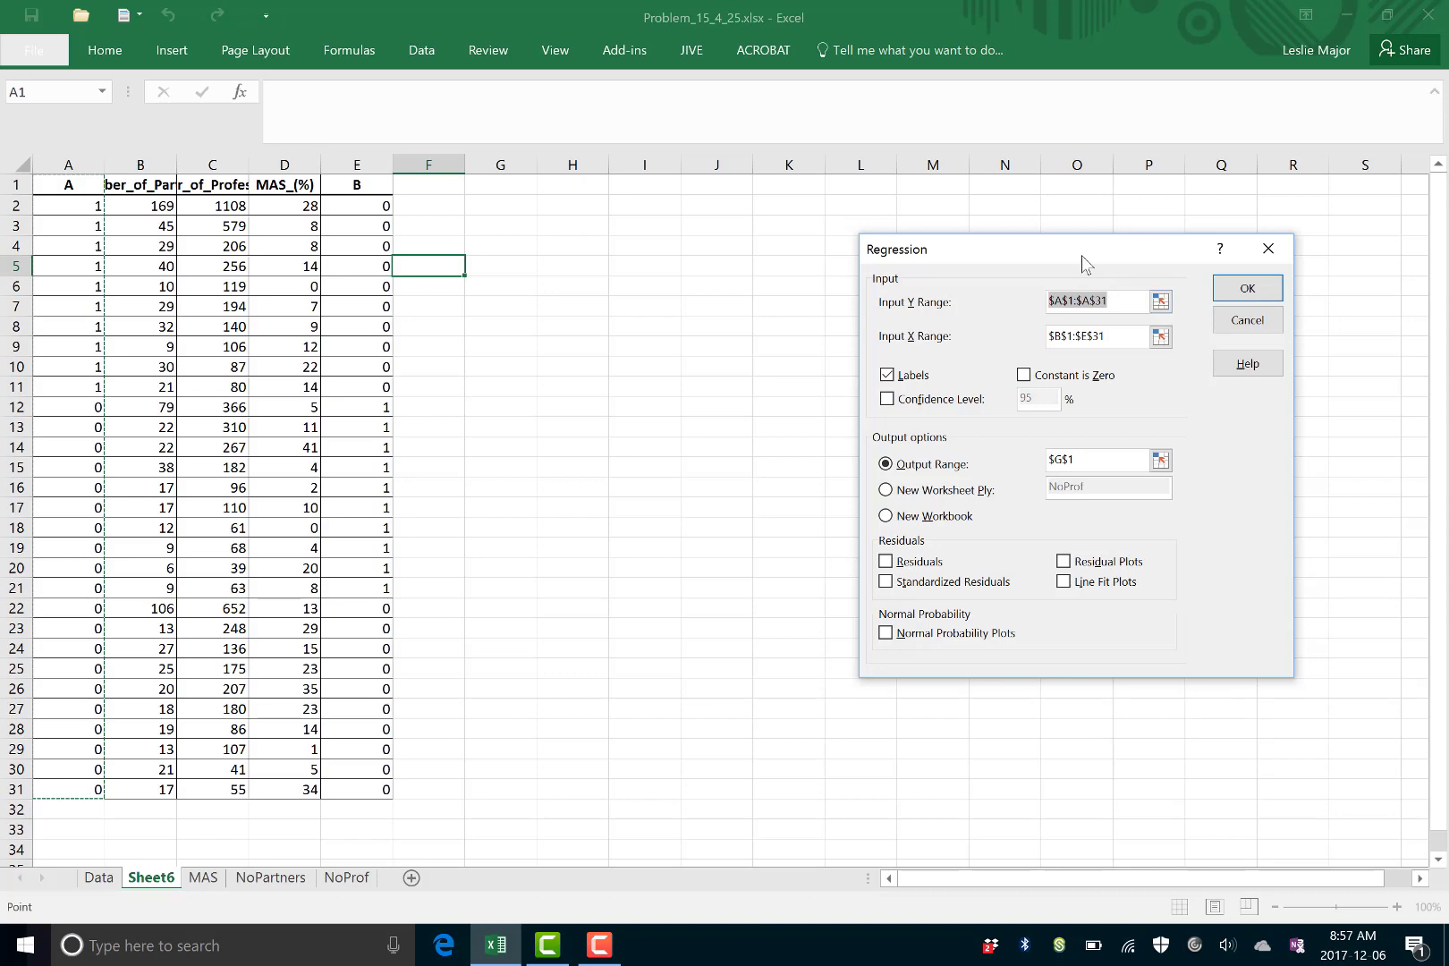
drag(1080, 255, 752, 231)
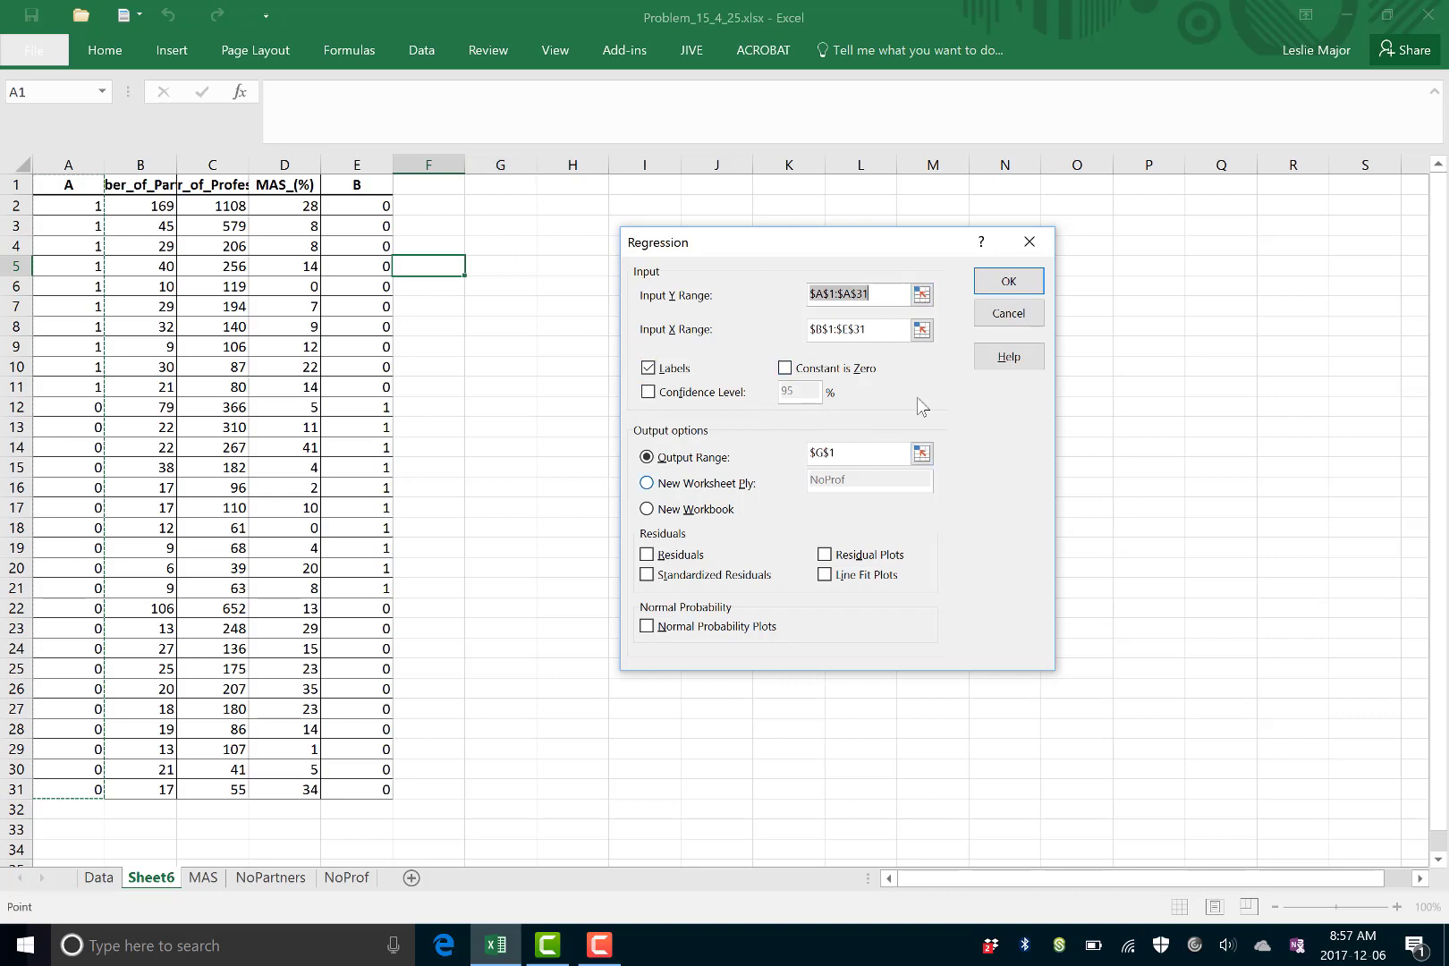
click(1000, 282)
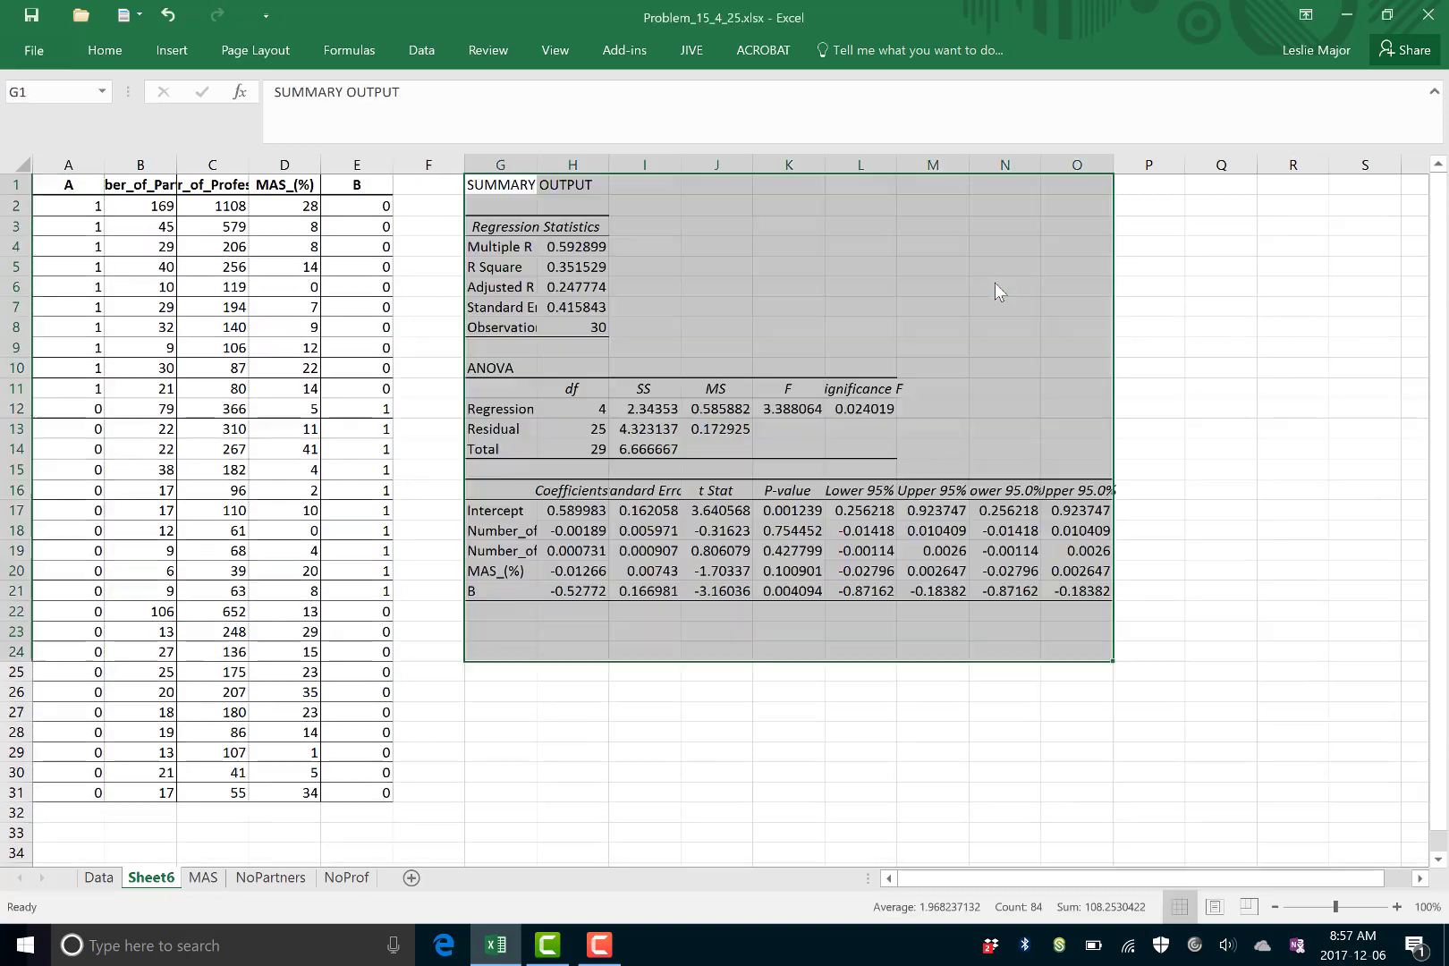
Fill the R Square cell H5 (0.351529) yellow
click(1268, 461)
right_click(592, 266)
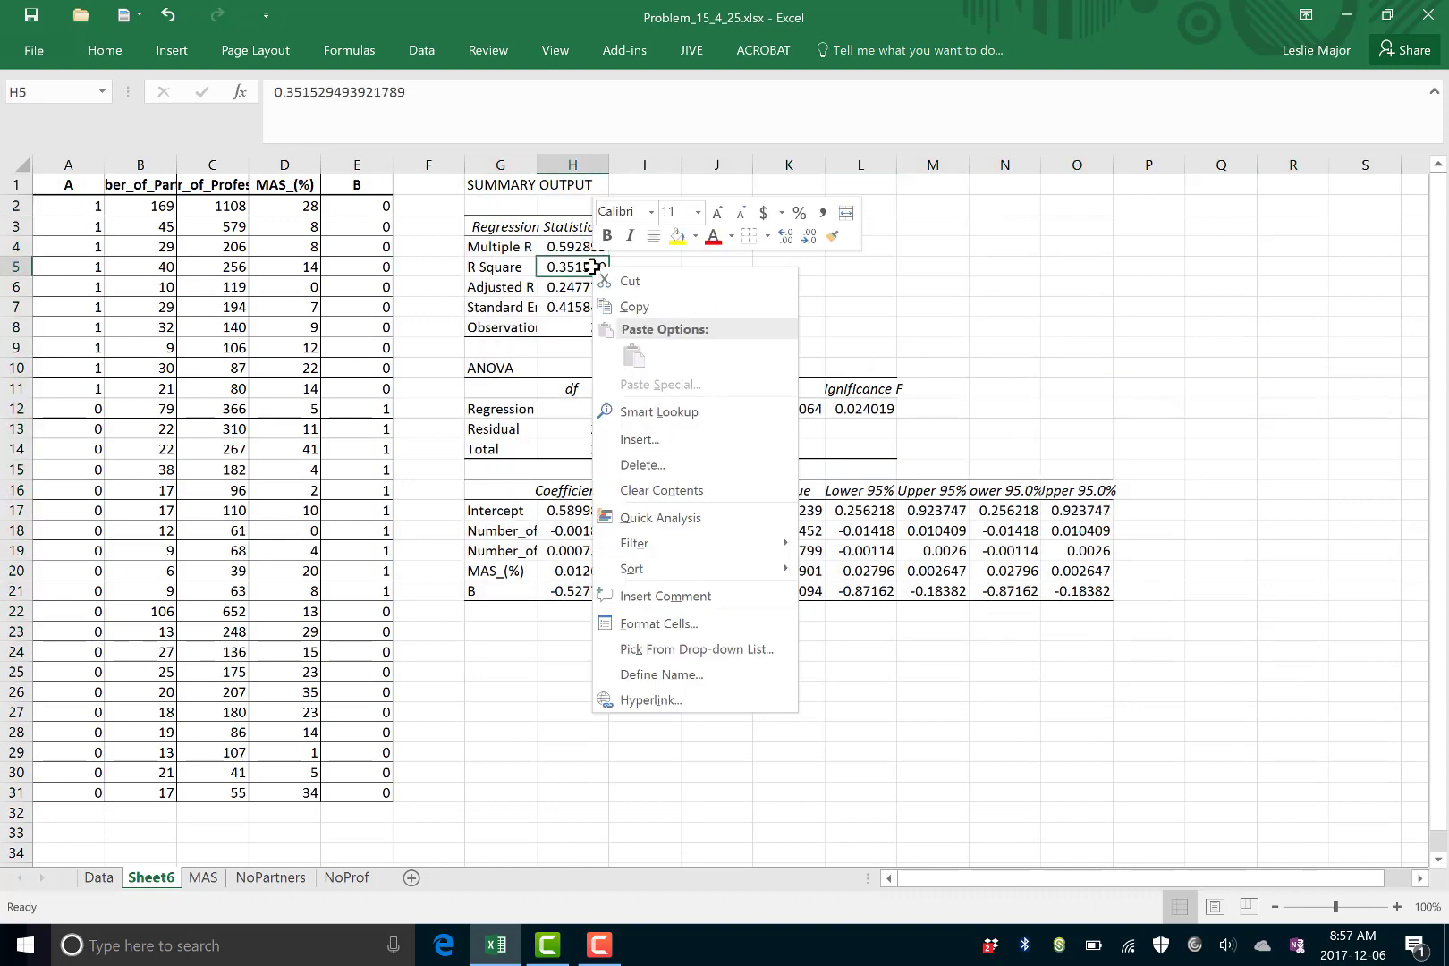
click(673, 240)
click(930, 328)
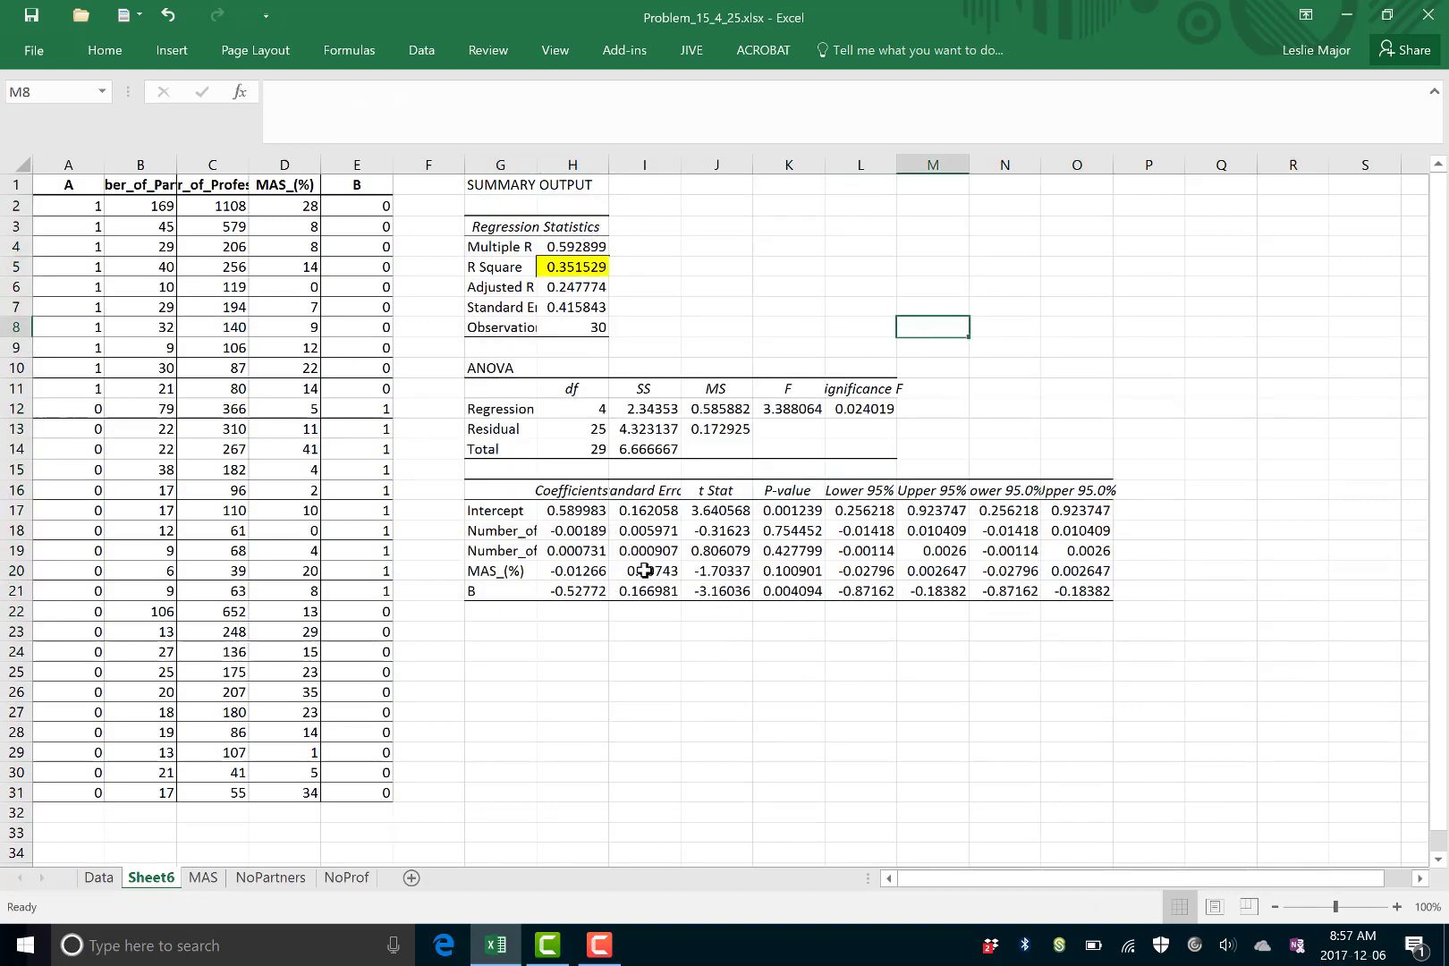
Rename Sheet6 to A
right_click(152, 885)
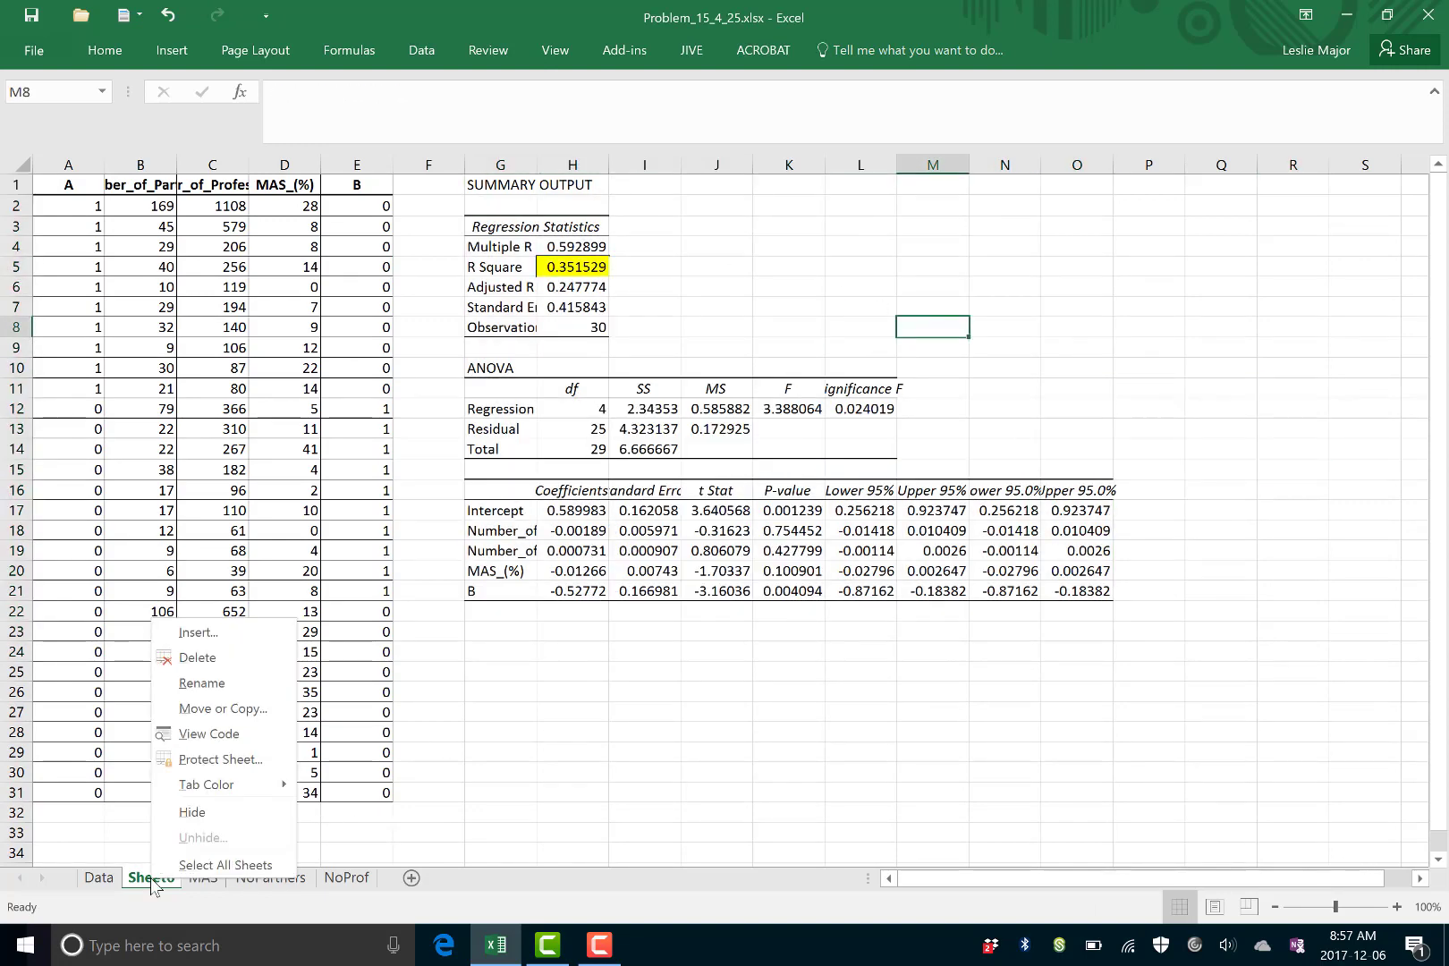
click(202, 683)
text(A)
click(646, 762)
click(500, 752)
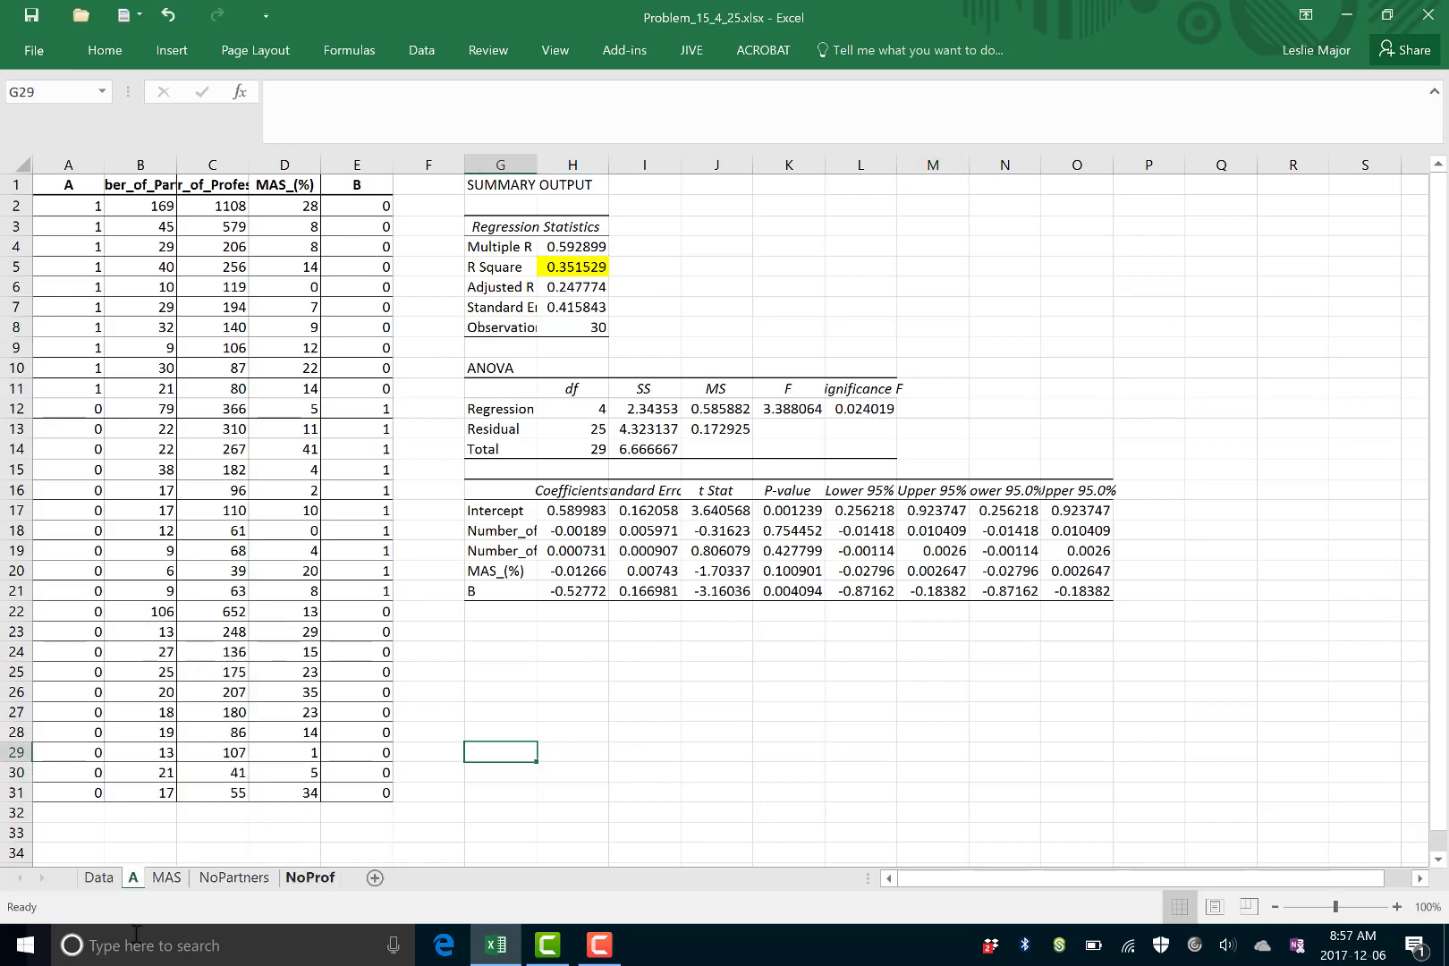
Copy the predictor columns C1:G31 from the Data sheet into a new sheet
click(100, 878)
click(206, 473)
drag(264, 194, 756, 789)
key(ctrl+c)
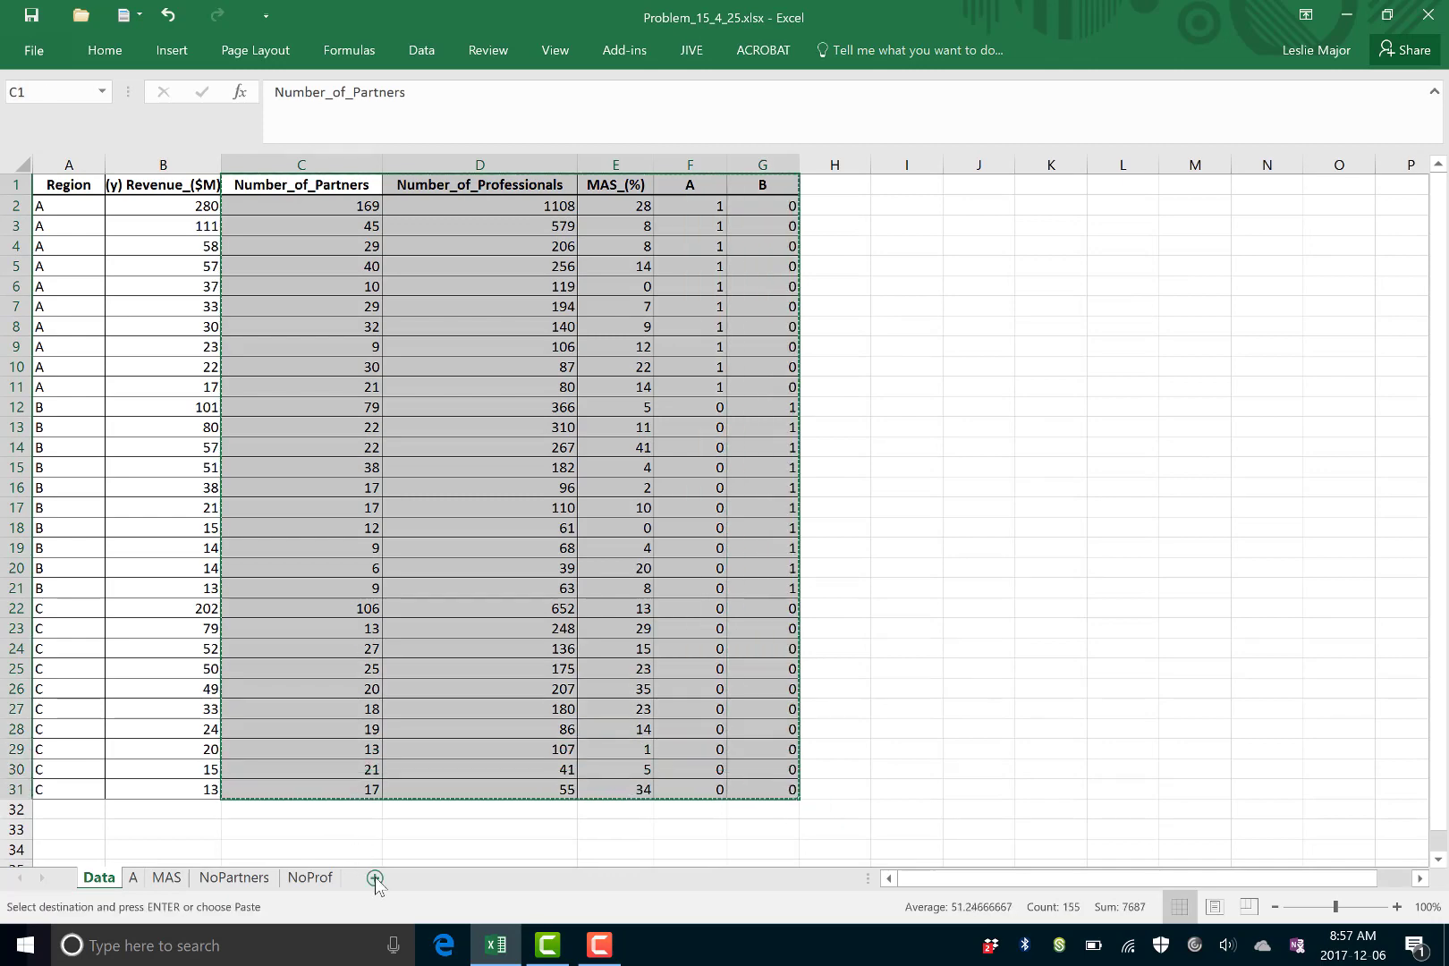
click(375, 877)
key(ctrl+v)
Move column E, the B dummy, to column A
click(347, 164)
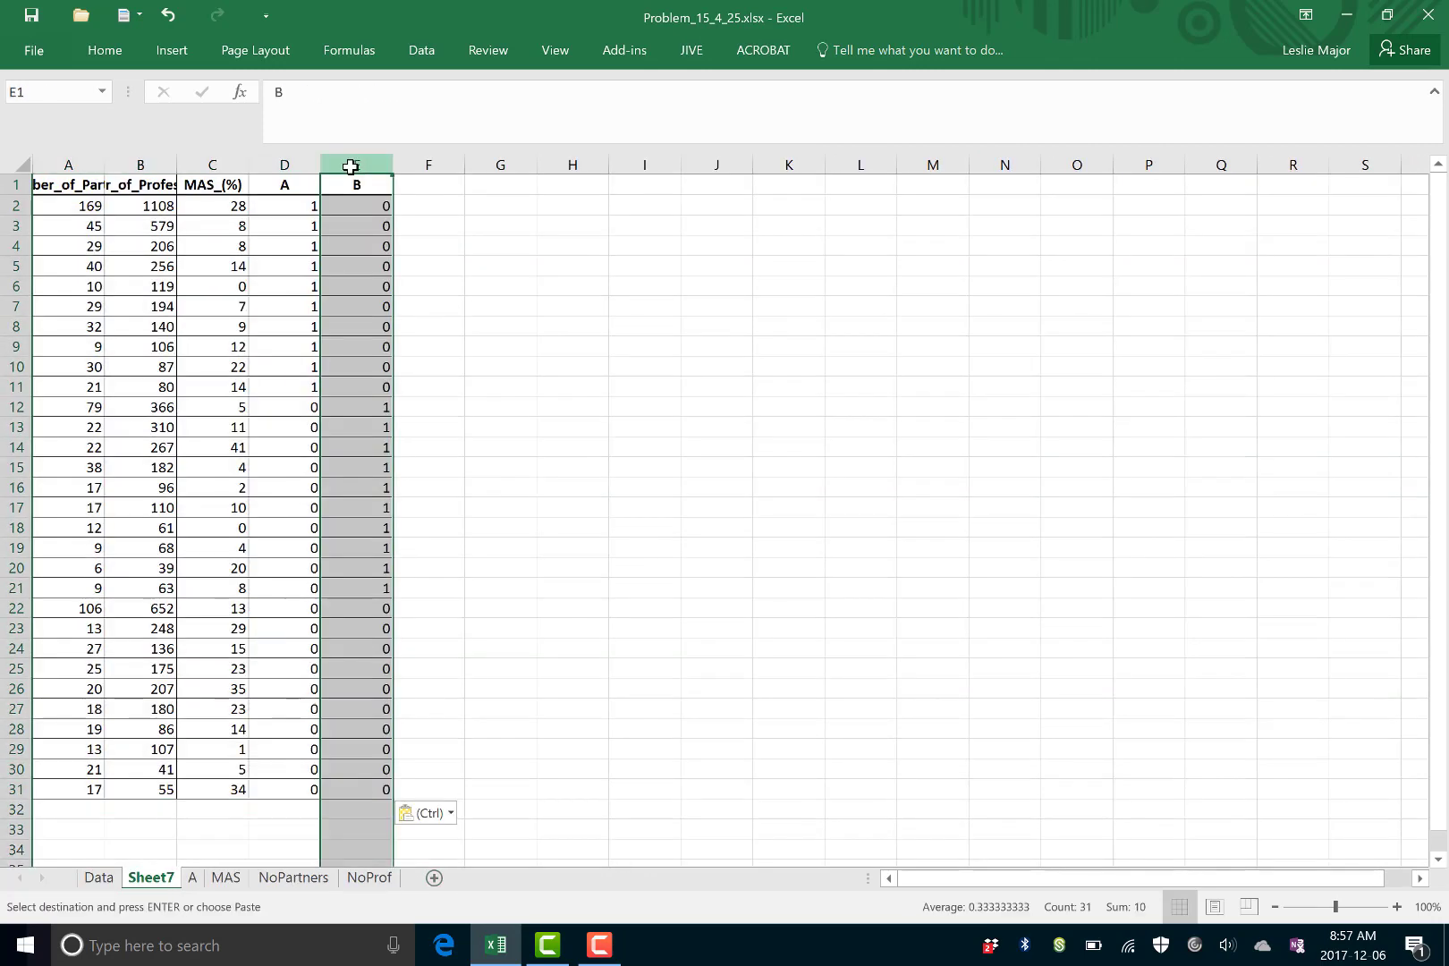
right_click(348, 167)
click(407, 204)
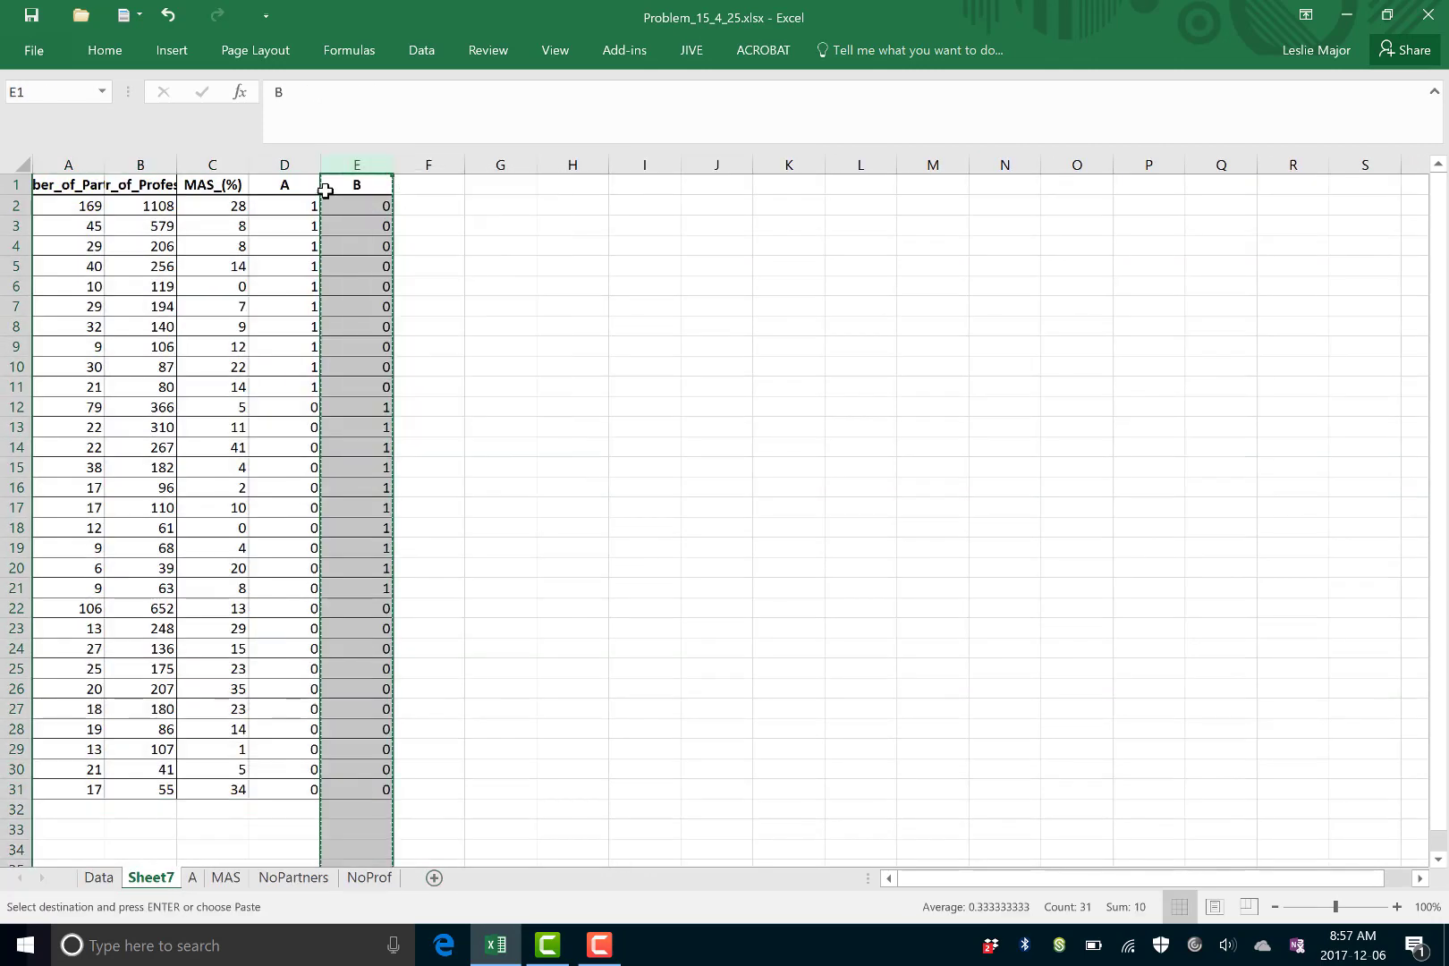
click(70, 165)
right_click(71, 167)
click(143, 311)
click(570, 323)
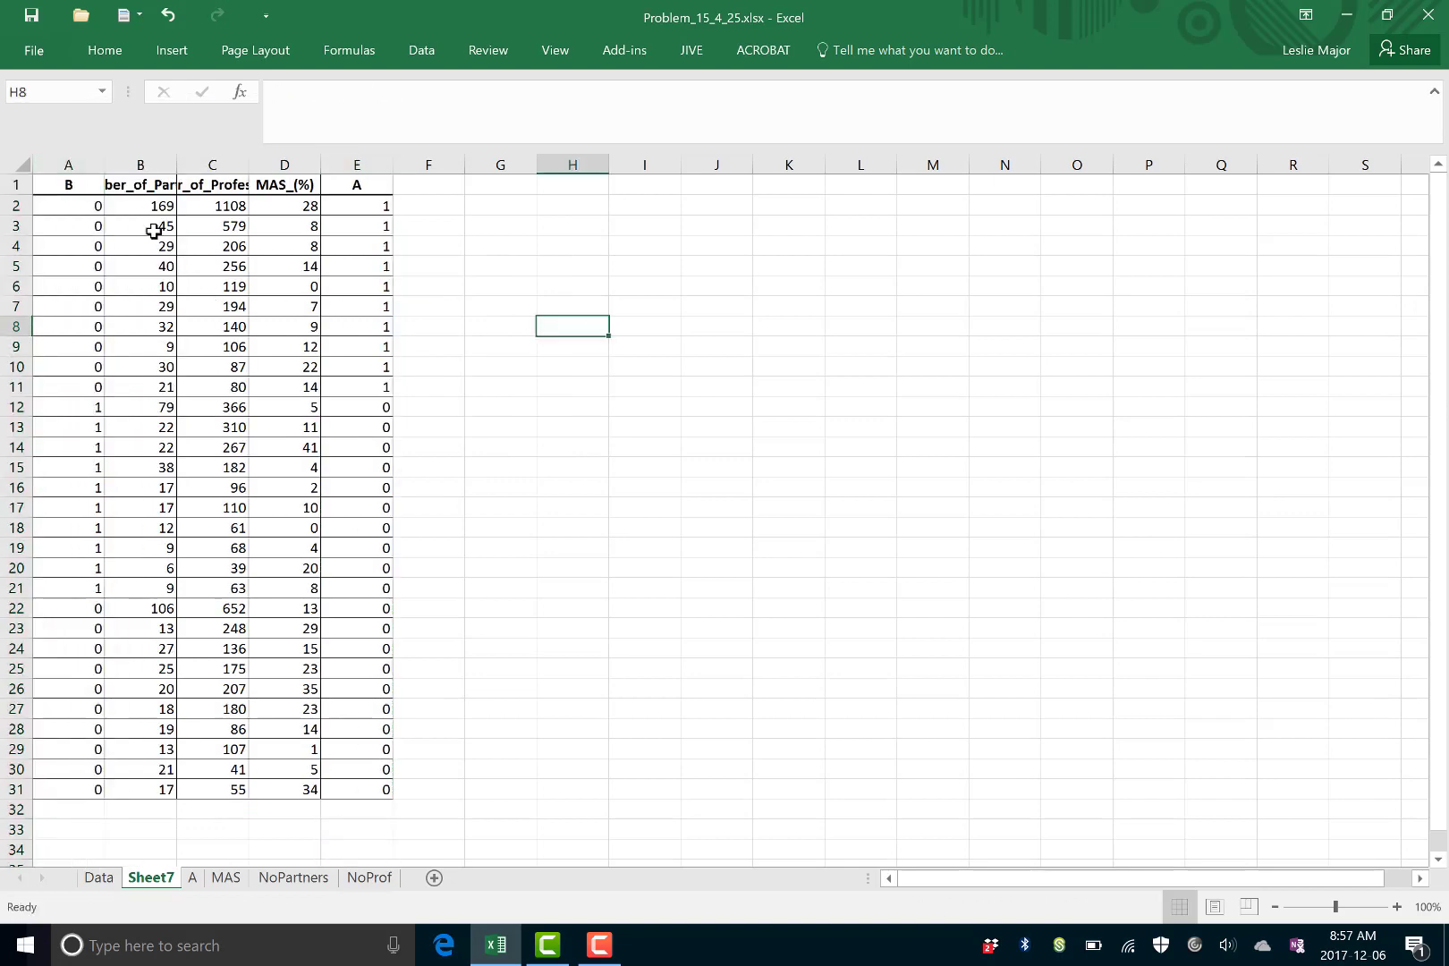
Run the regression of B on the other four columns with the same ranges
click(94, 188)
click(437, 48)
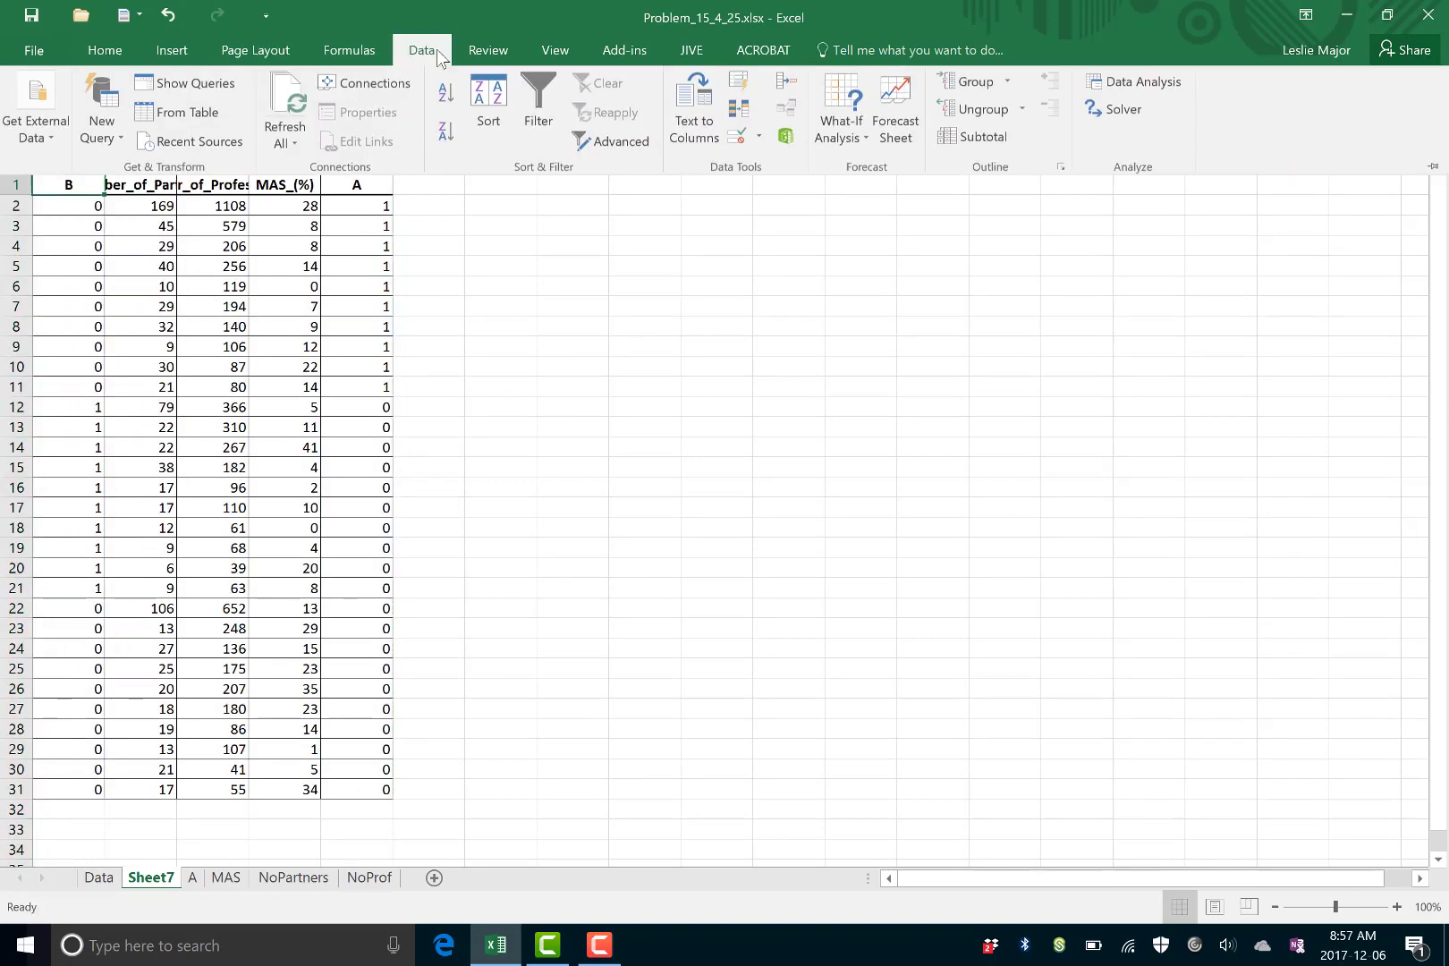
click(1234, 110)
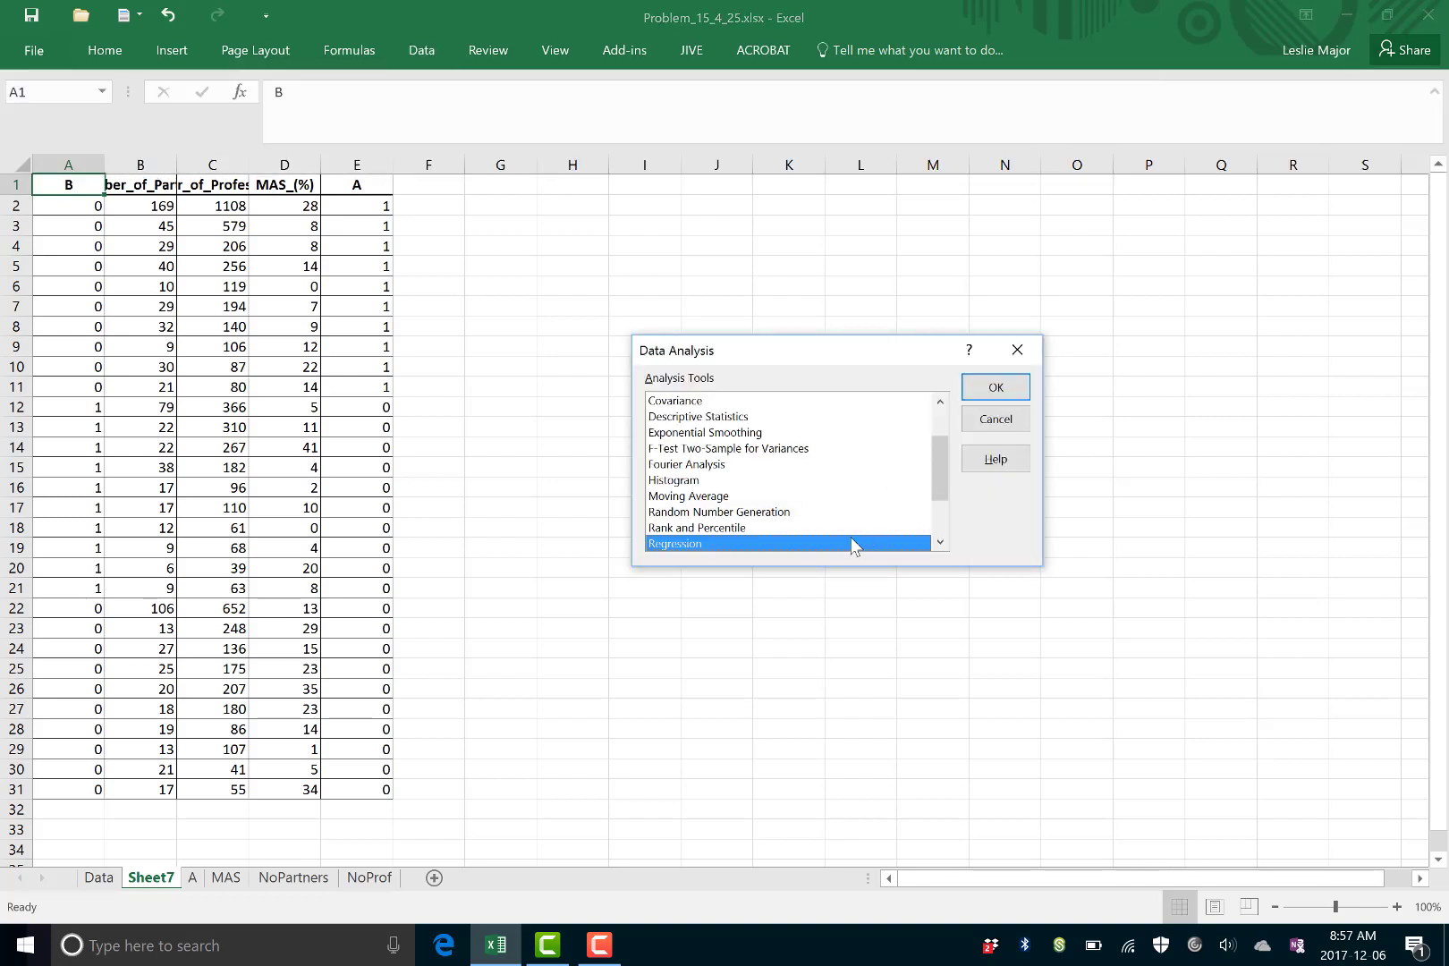
click(994, 392)
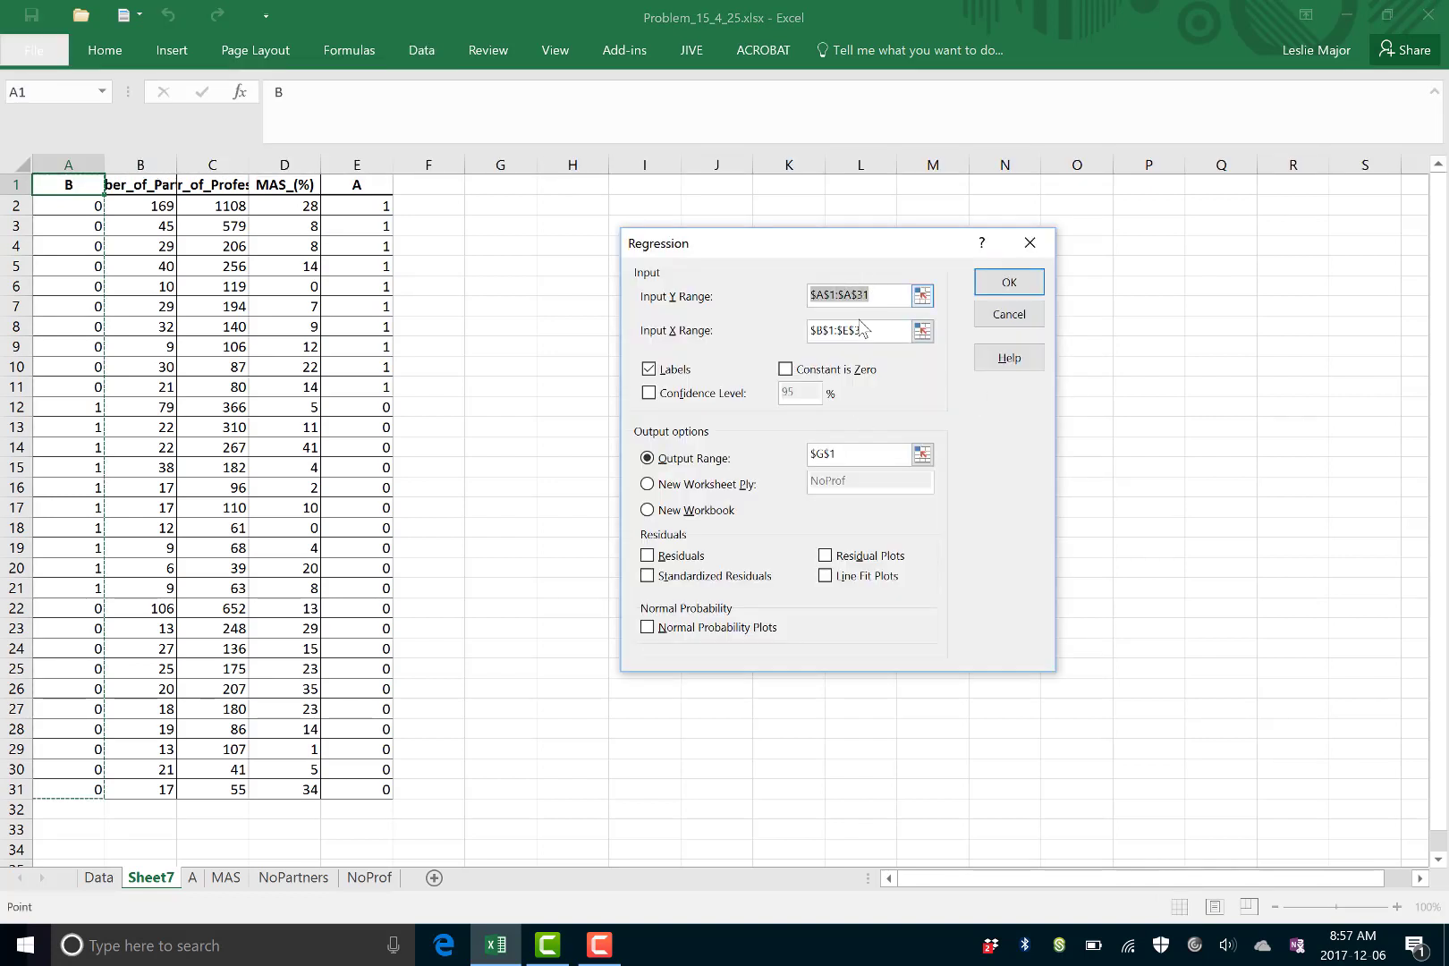
click(1009, 284)
Fill the R Square cell H5 (0.33528) yellow
click(1295, 510)
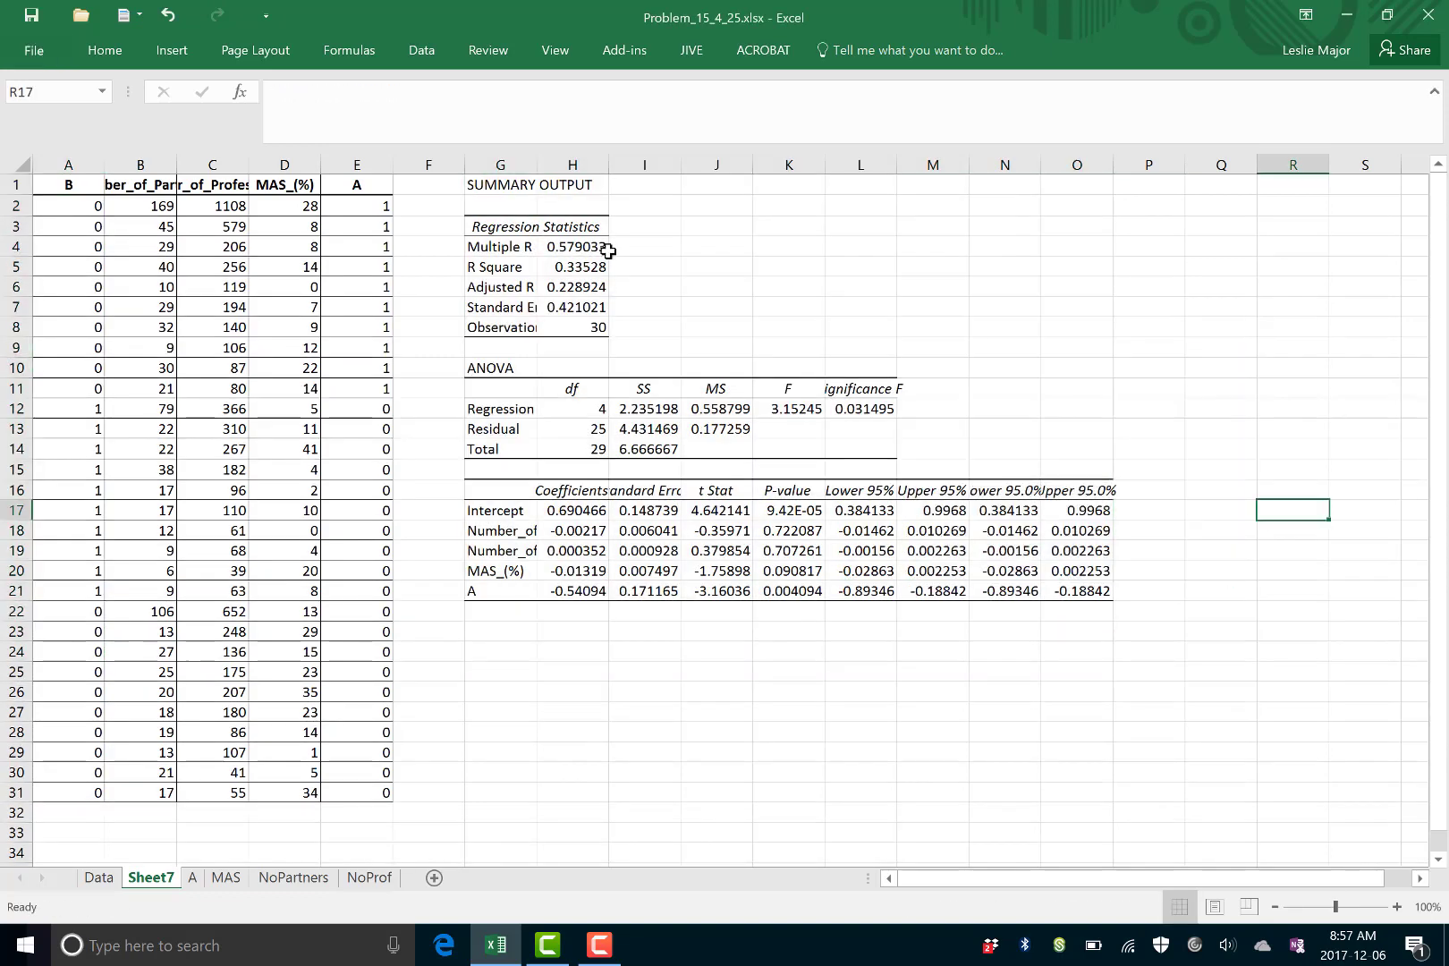
right_click(567, 264)
click(650, 233)
click(855, 327)
Rename Sheet7 to B
right_click(149, 881)
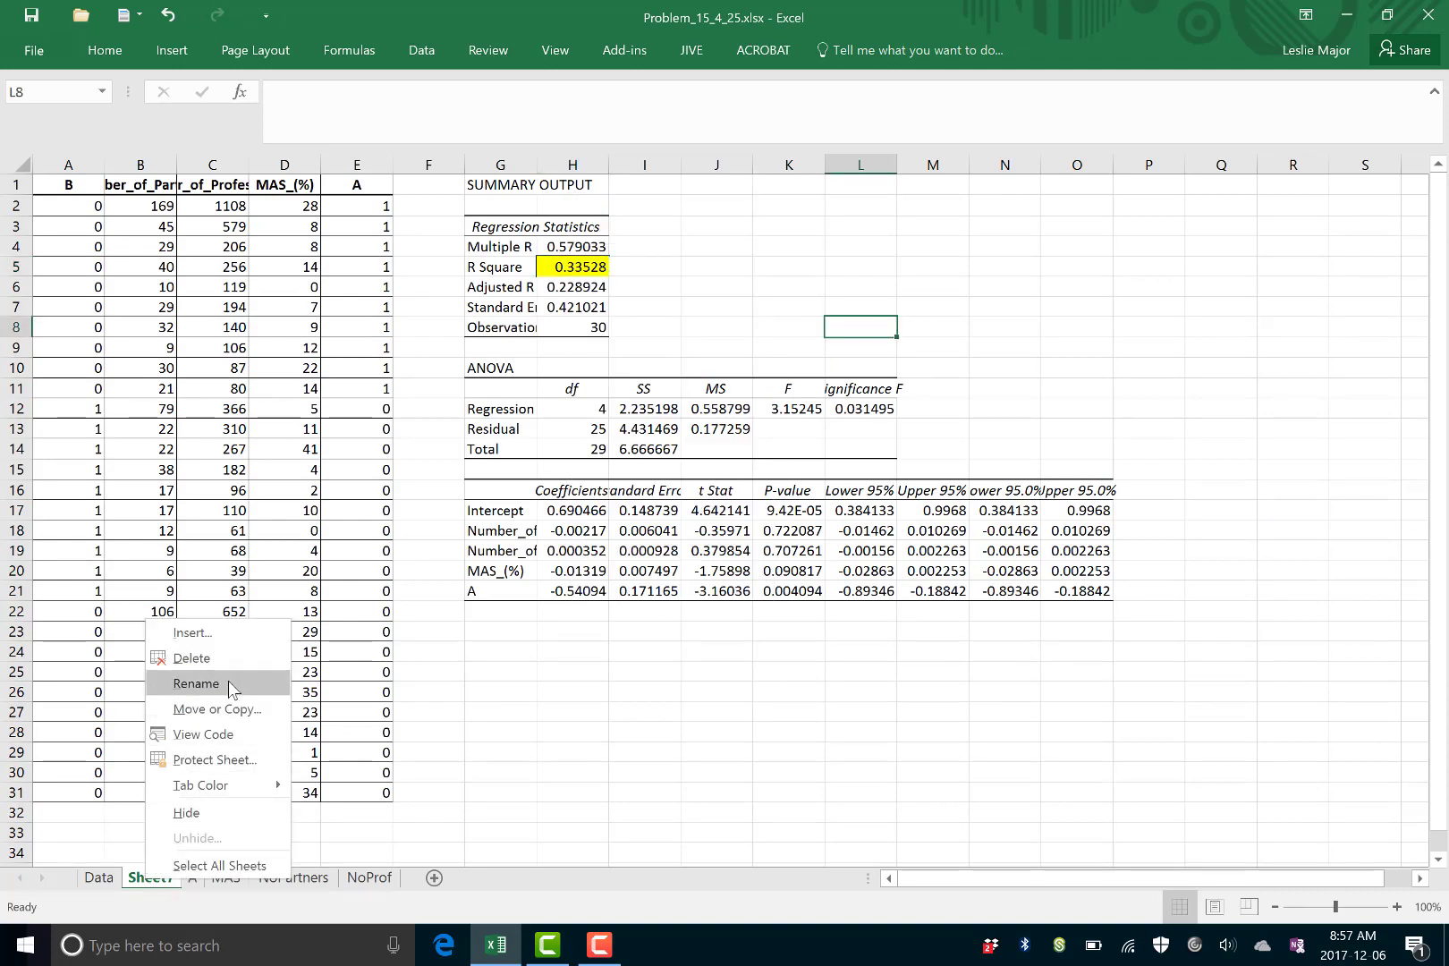
click(196, 684)
text(B)
key(Return)
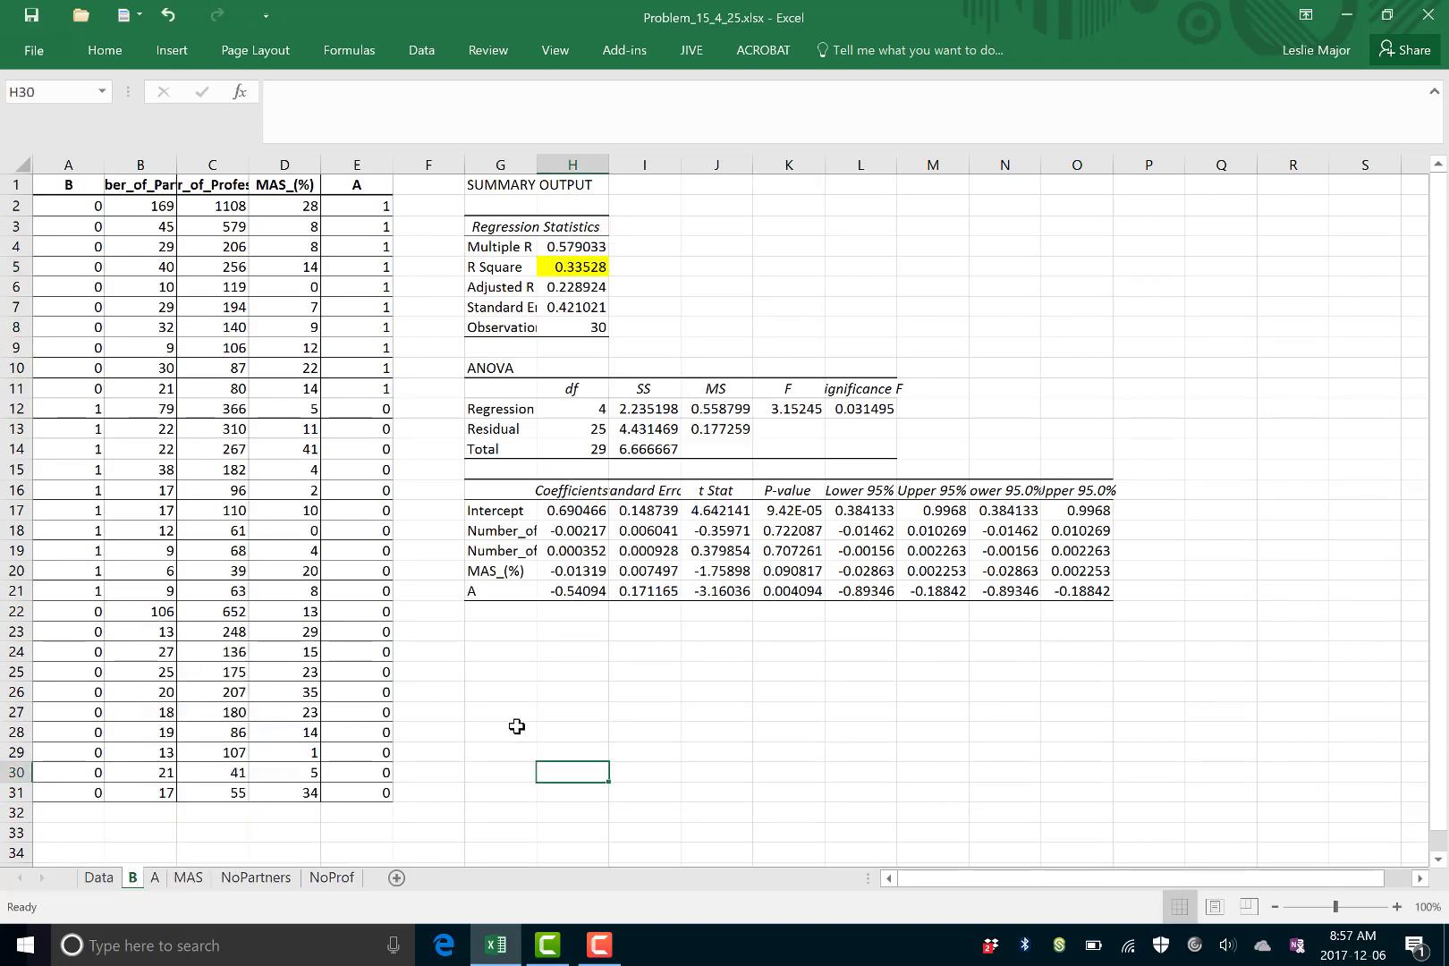
click(506, 729)
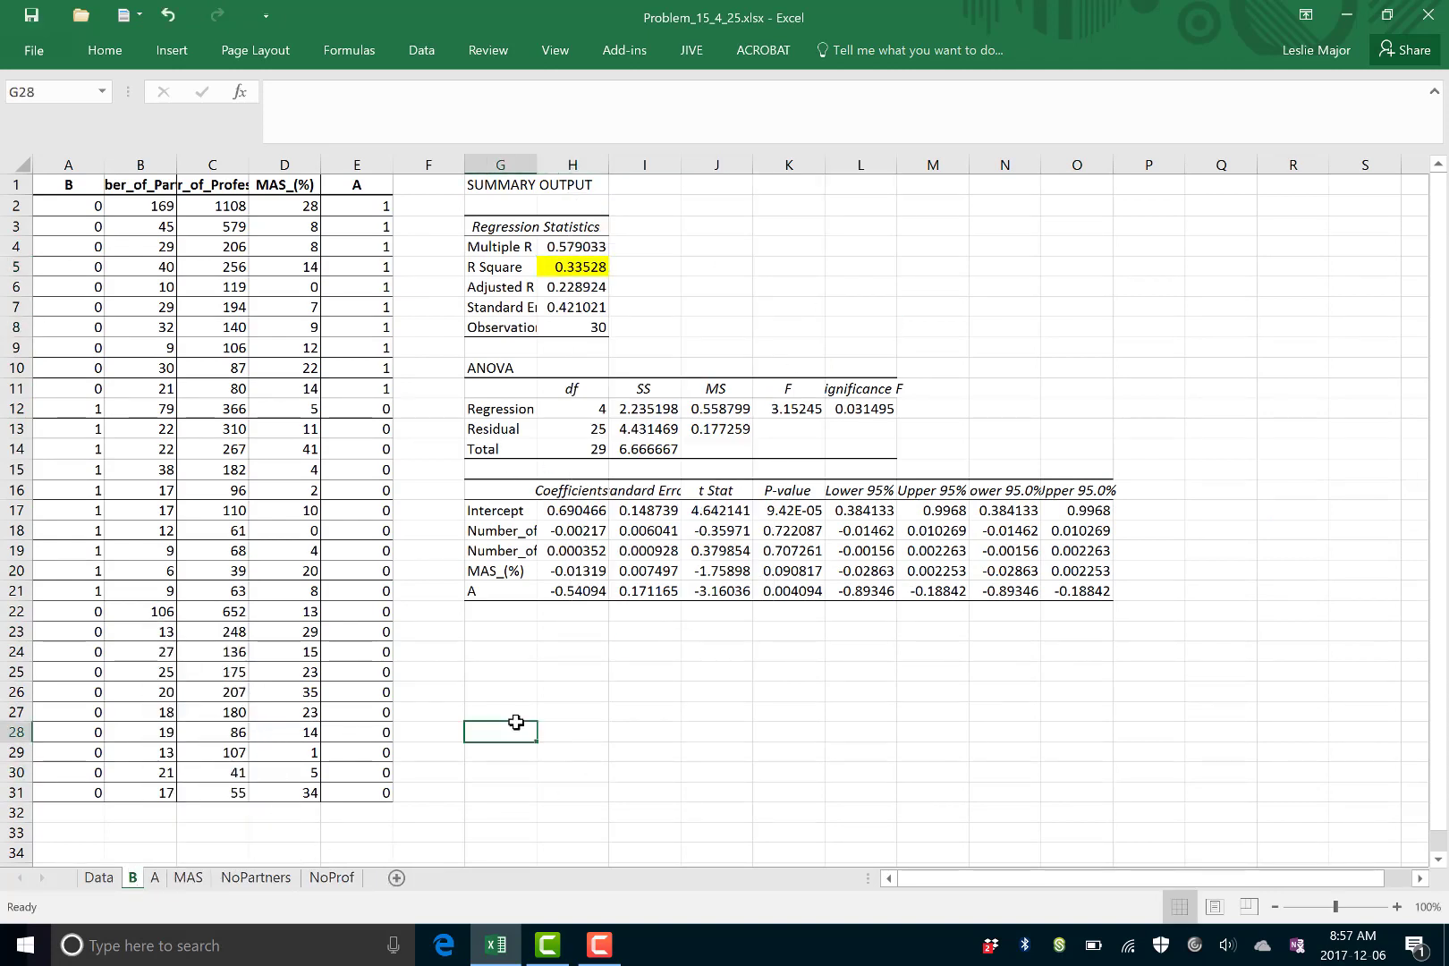
On the Data sheet, type the heading Vif's in I1
click(103, 880)
click(895, 648)
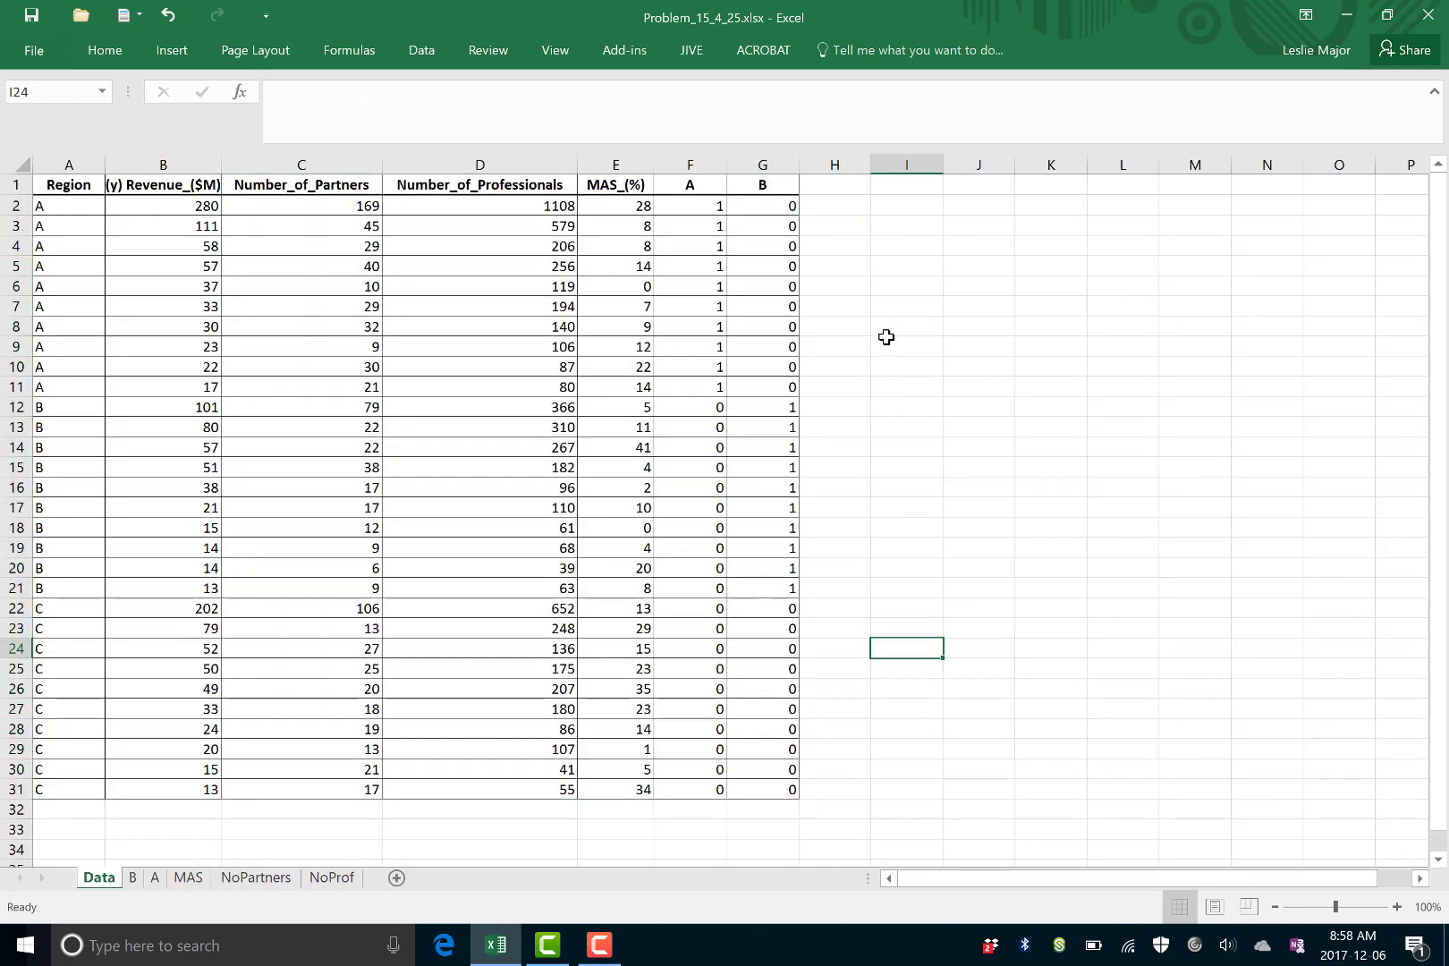
click(912, 183)
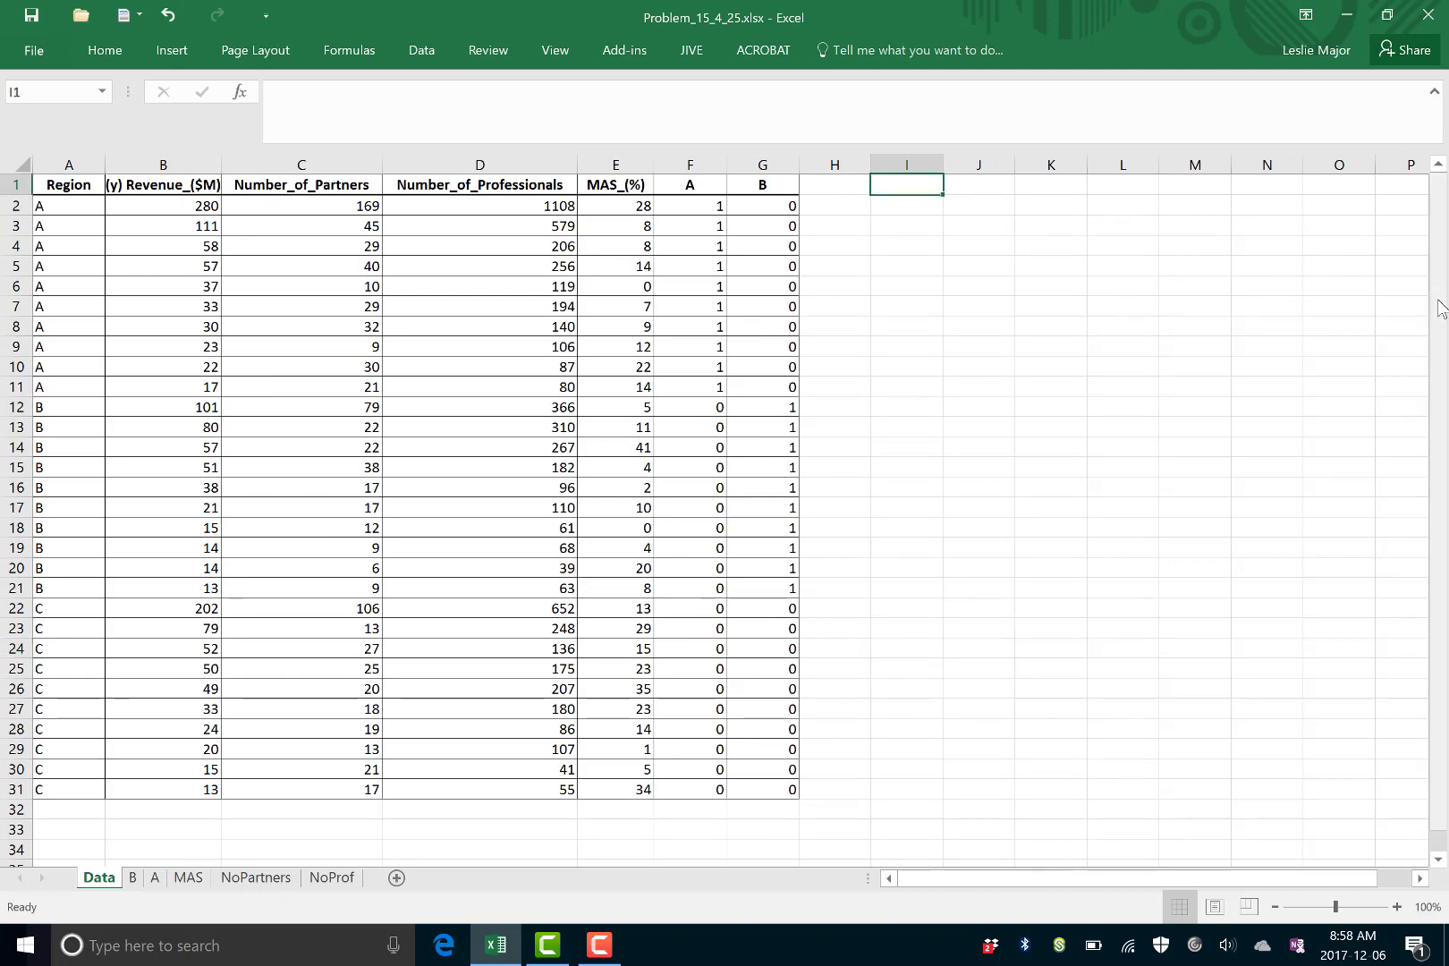
text(Vif's)
key(Return)
click(931, 343)
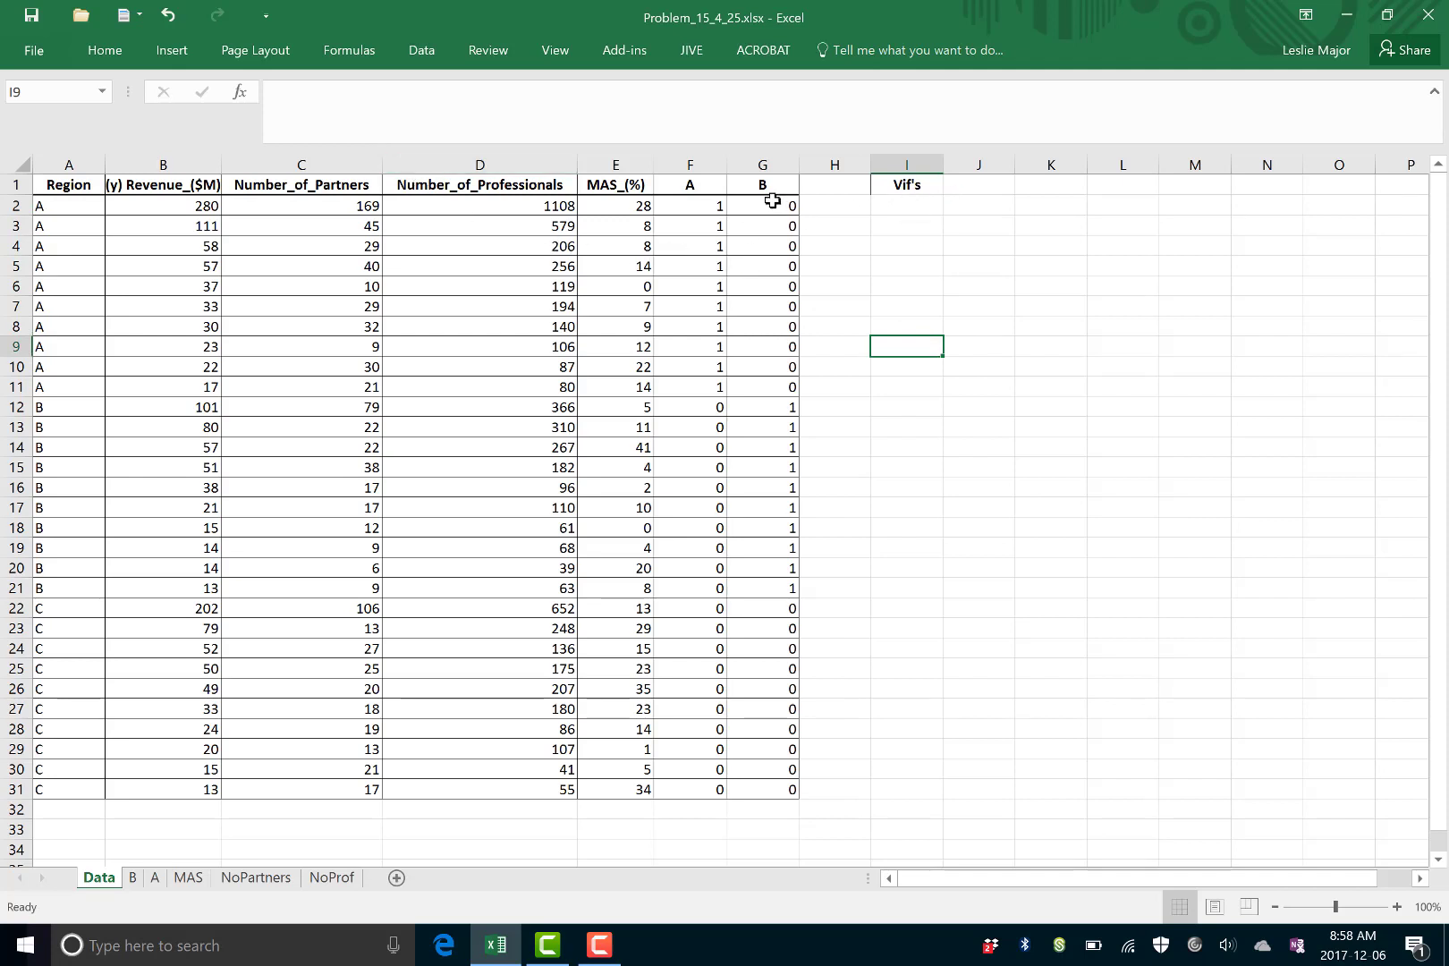
click(952, 249)
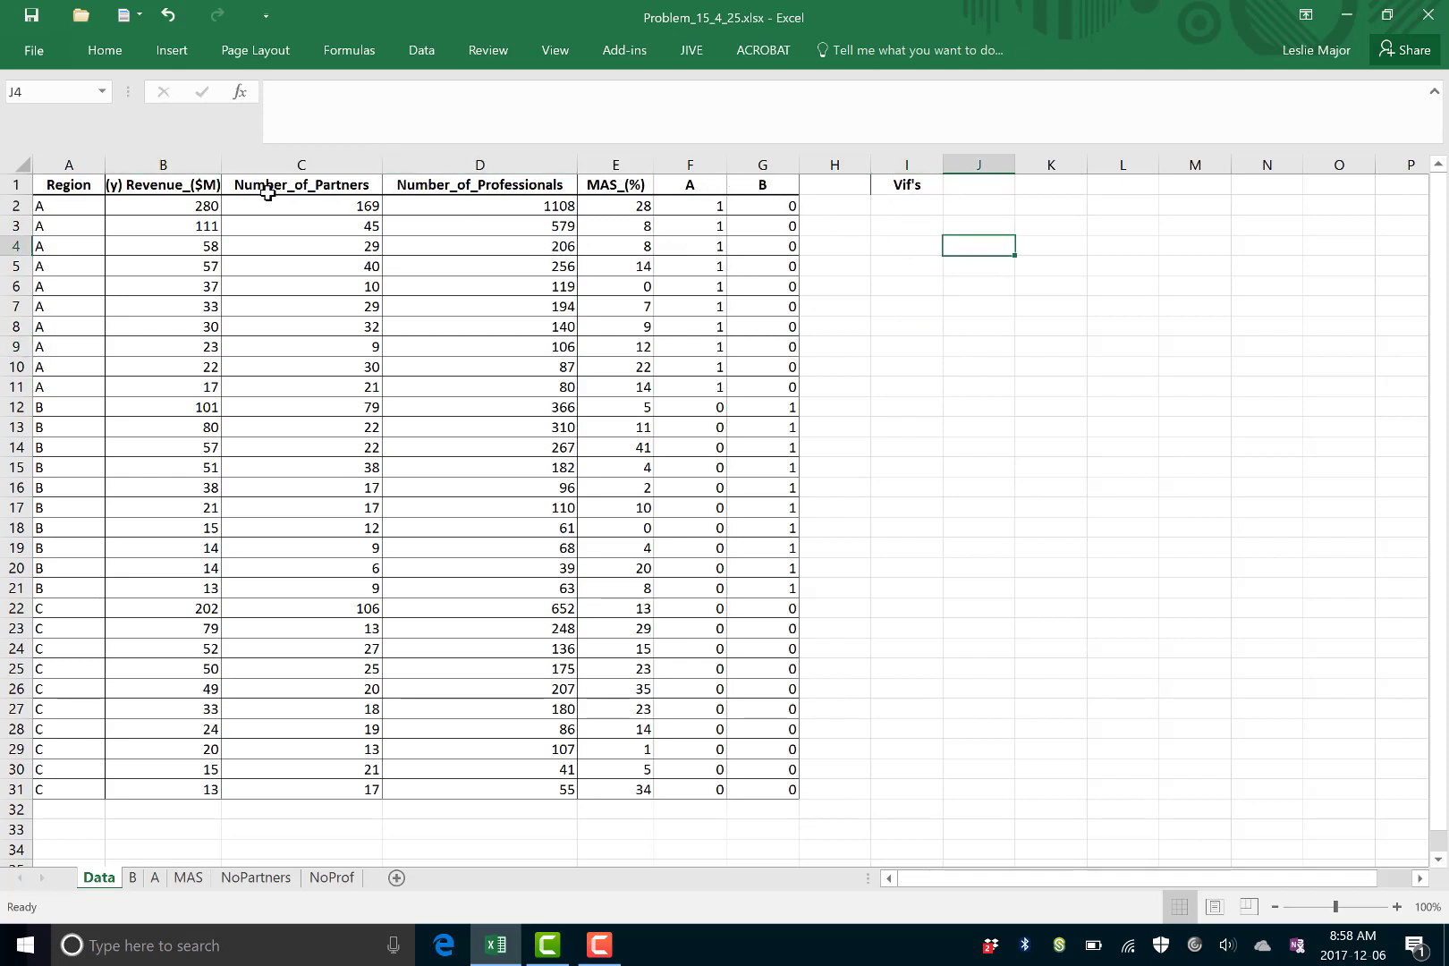
Paste the predictor headers C1:G1 transposed down column I and widen it to fit
drag(238, 184, 741, 182)
key(ctrl+c)
right_click(919, 207)
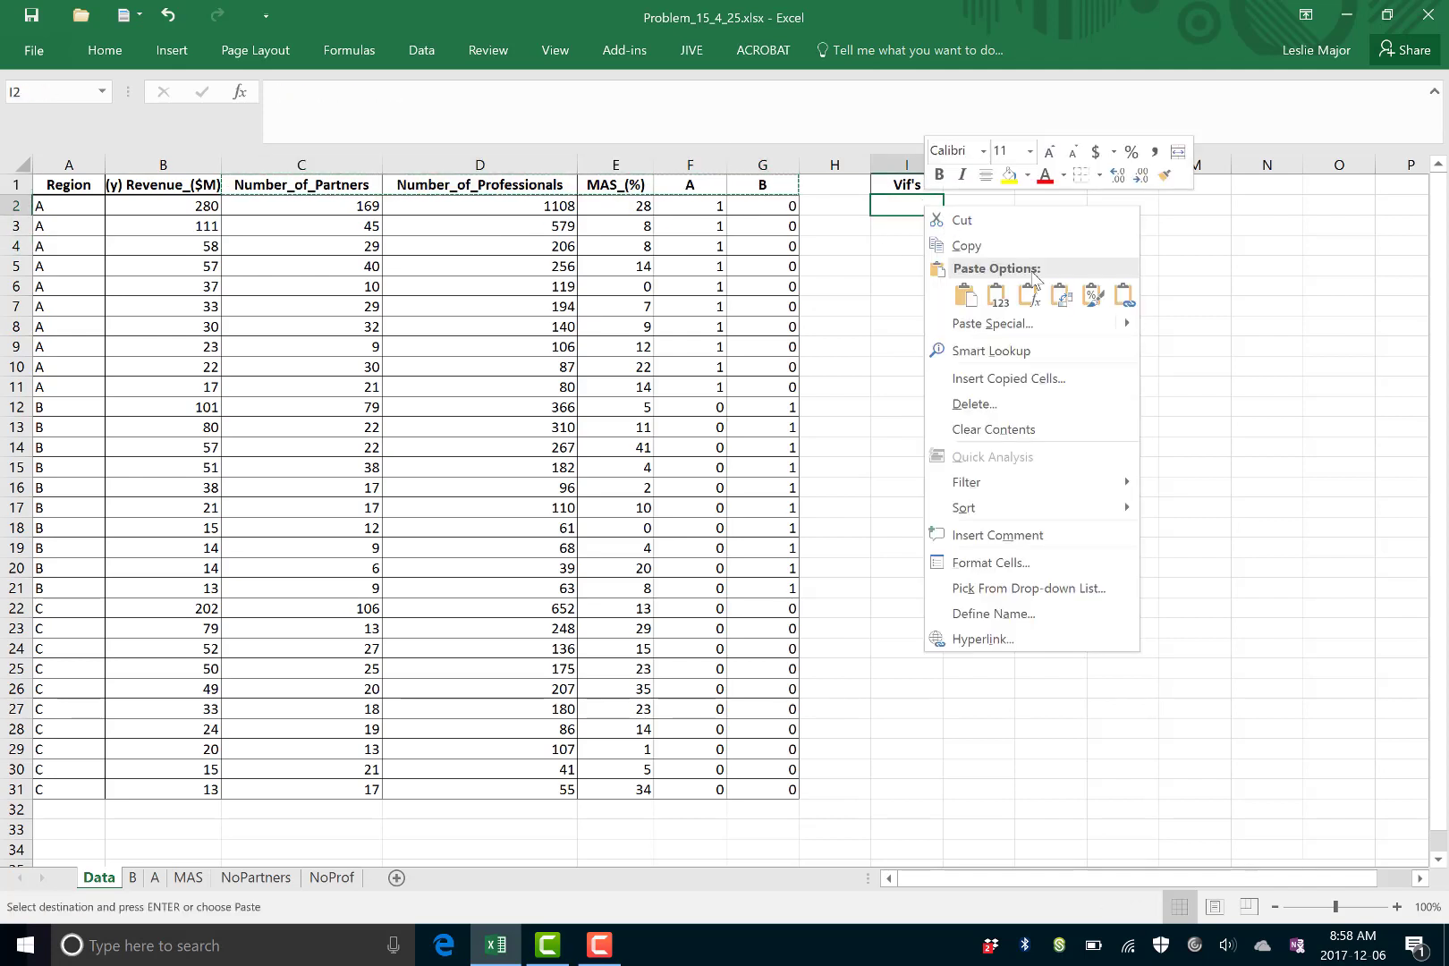
click(1063, 299)
click(1099, 347)
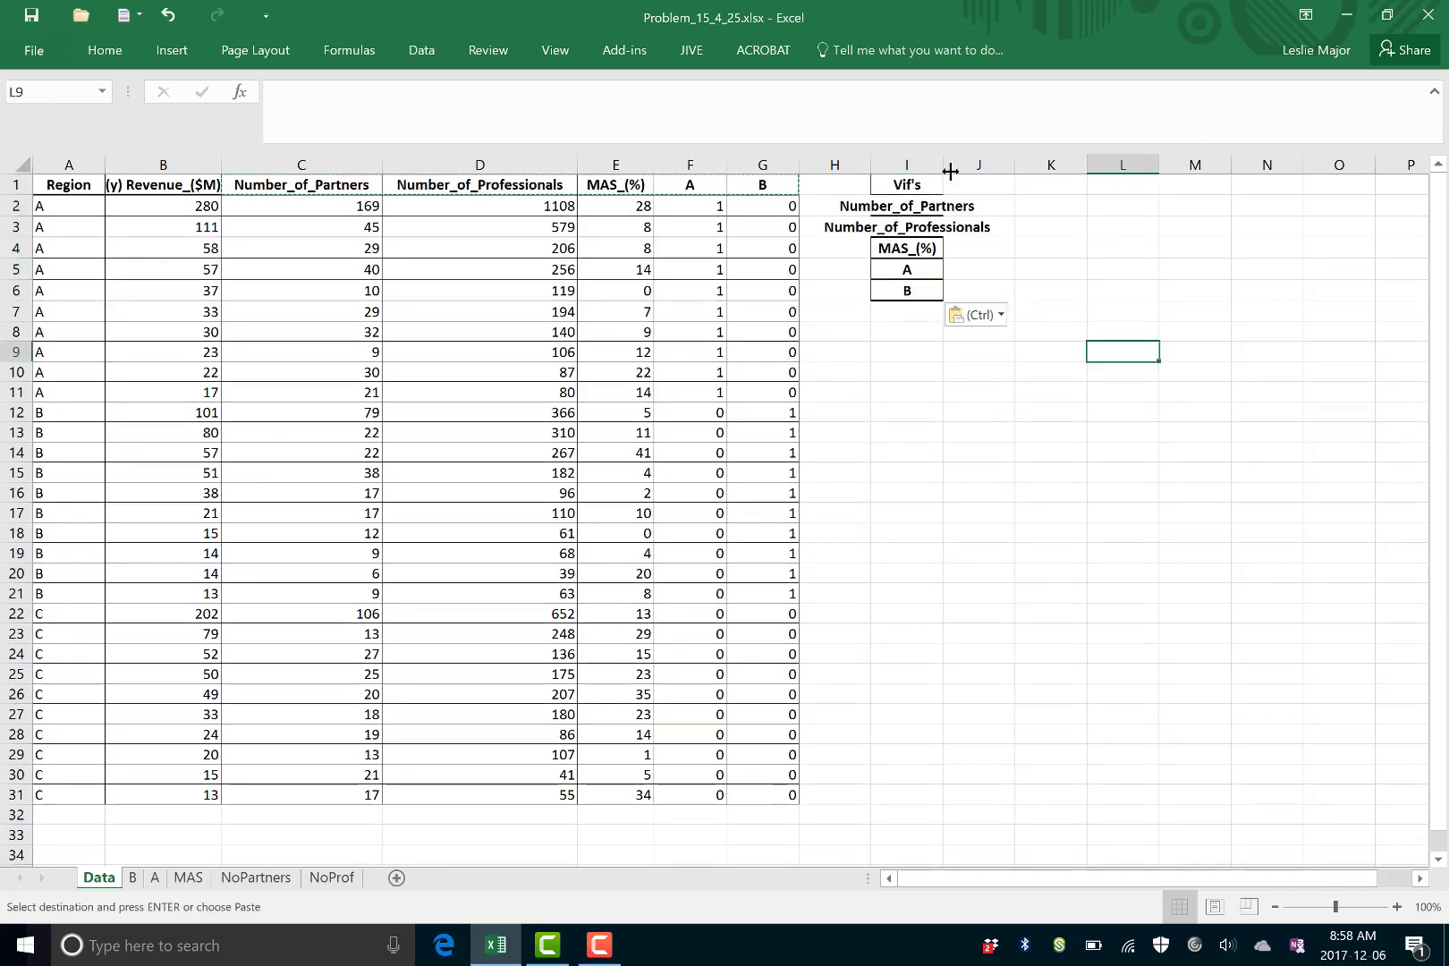
drag(950, 171, 1053, 168)
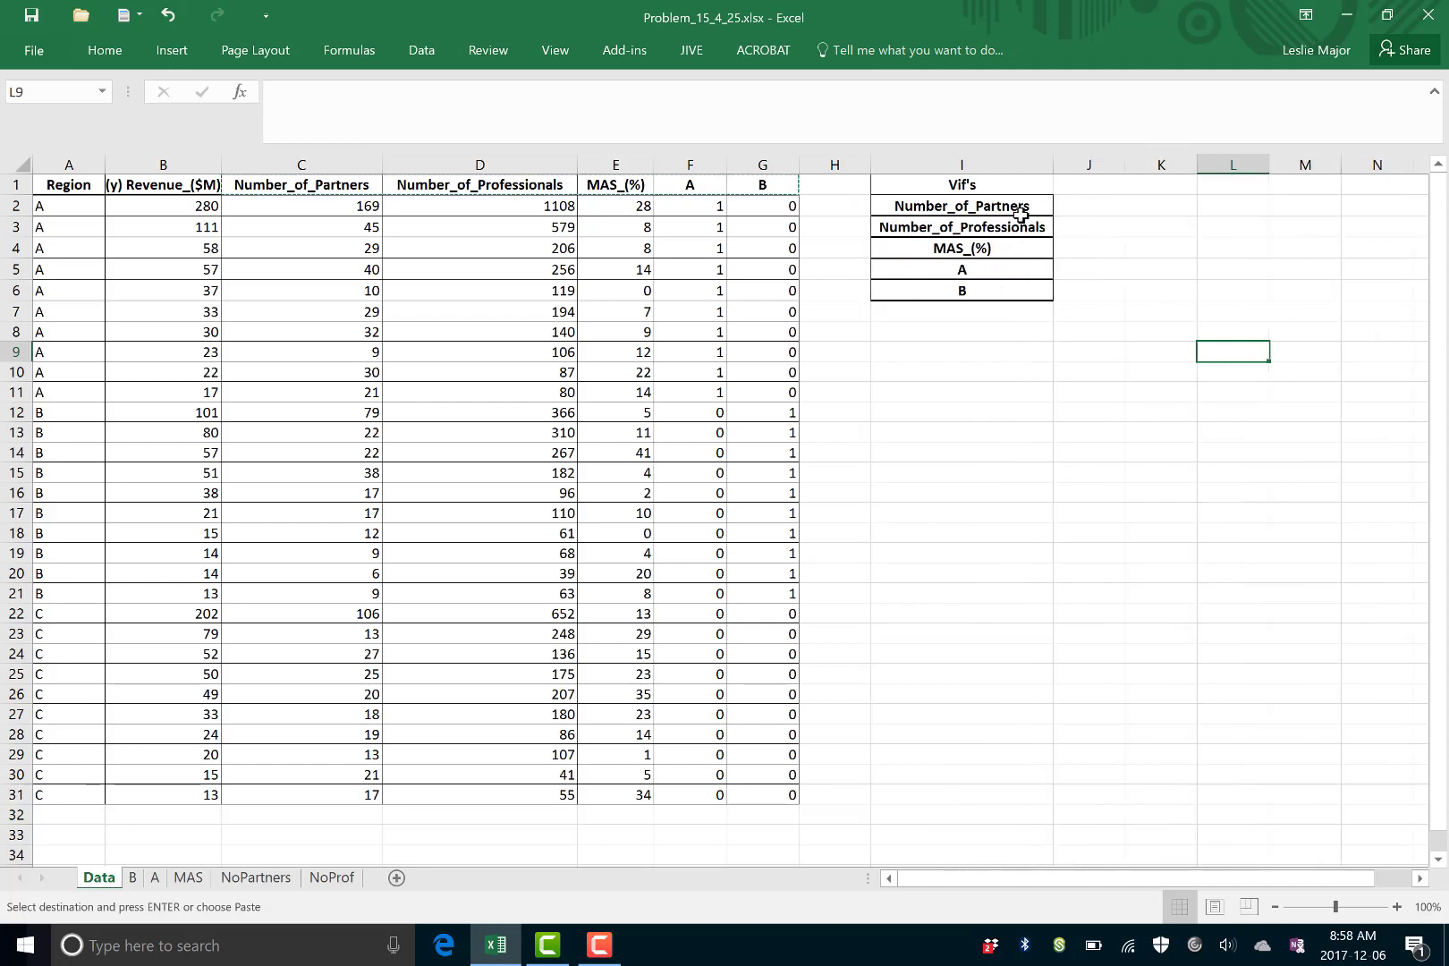
Move the Vif's heading from I1 to K1
click(984, 186)
key(ctrl+c)
click(1170, 183)
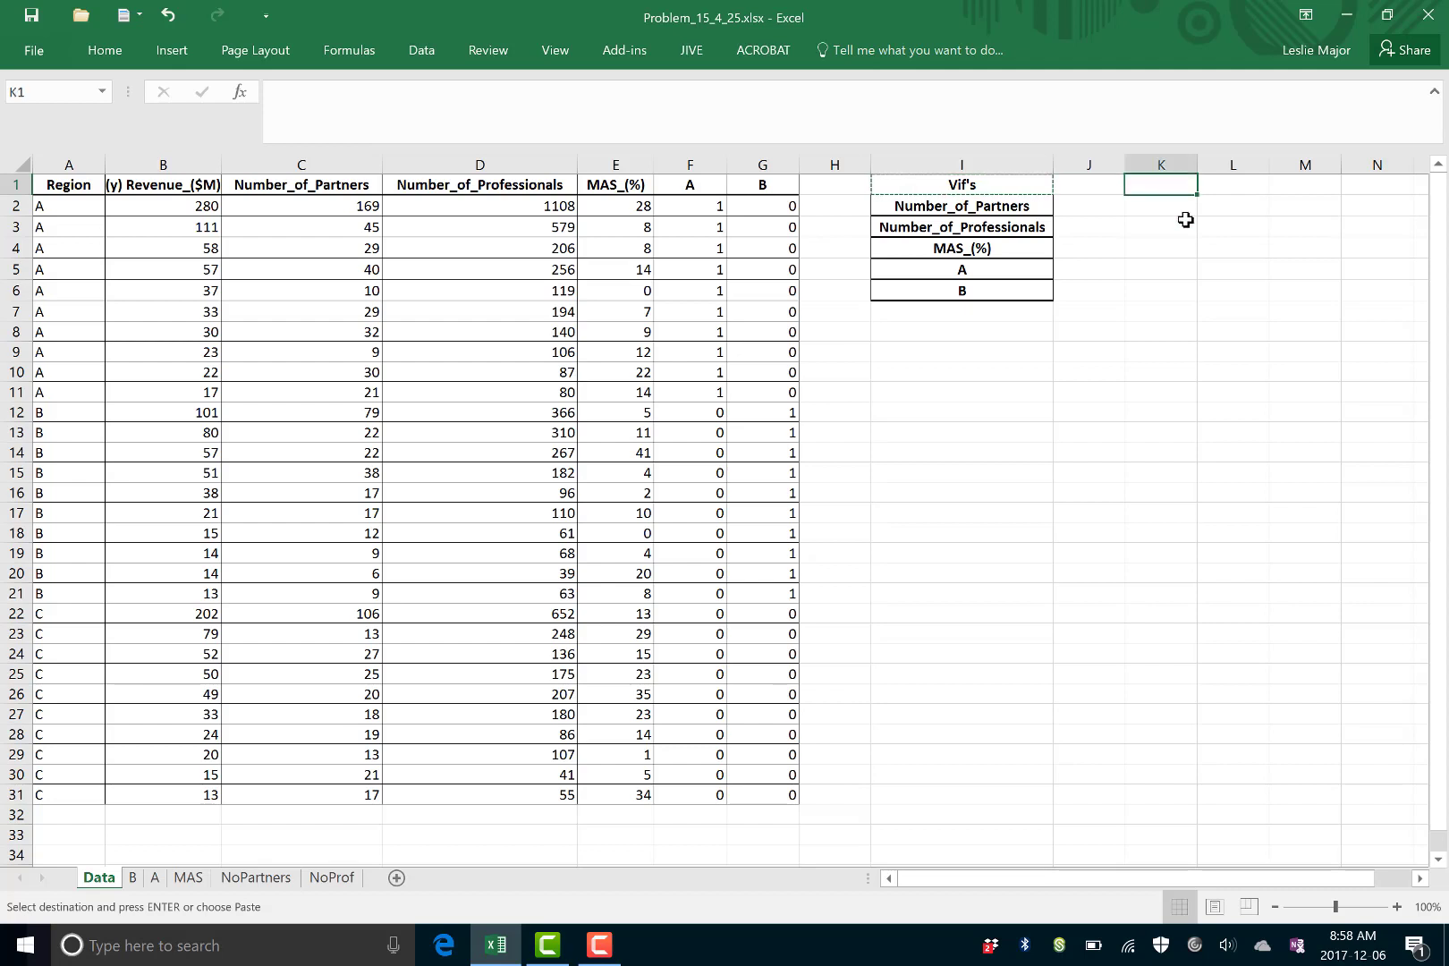
key(Return)
Add the headings Rsquared in J1 and x-variable in I1
click(1093, 185)
text(Rs)
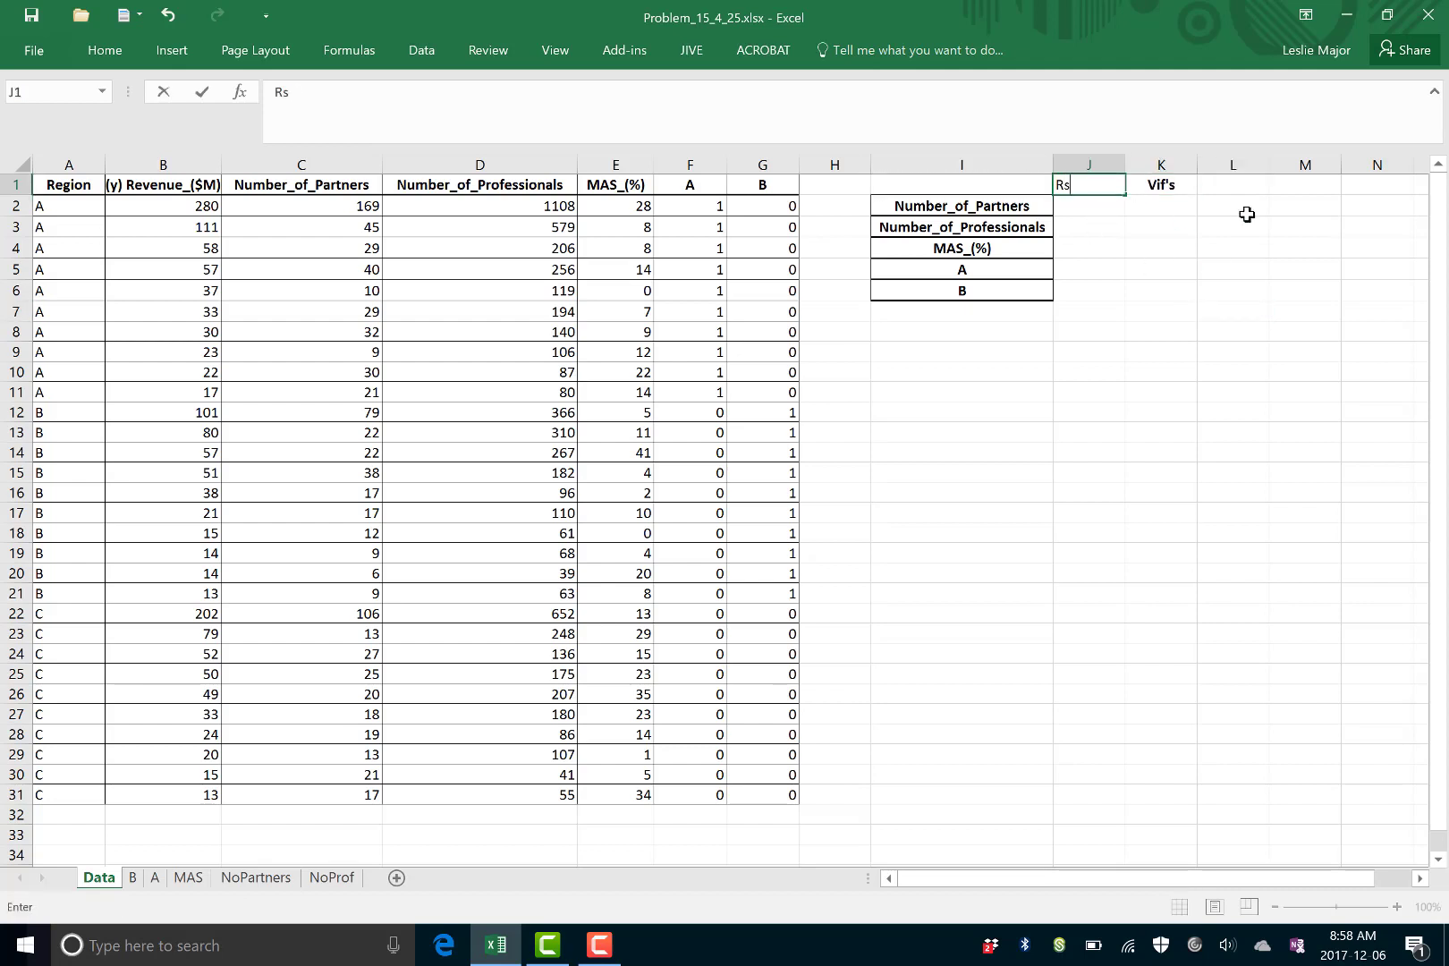
text(quared)
click(1236, 306)
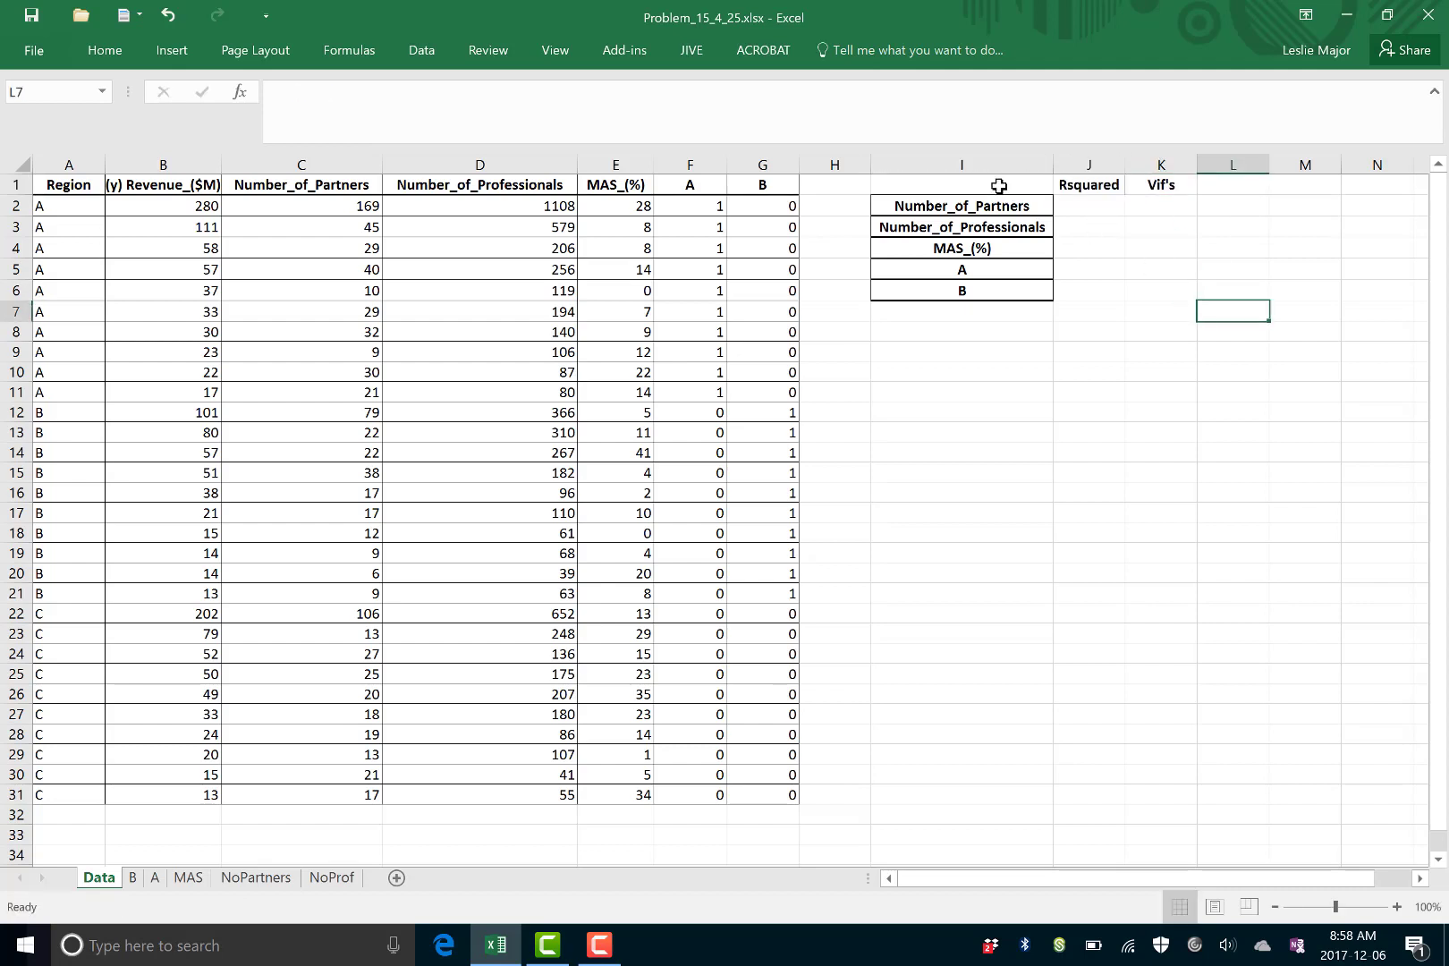
click(999, 186)
text(x-variable)
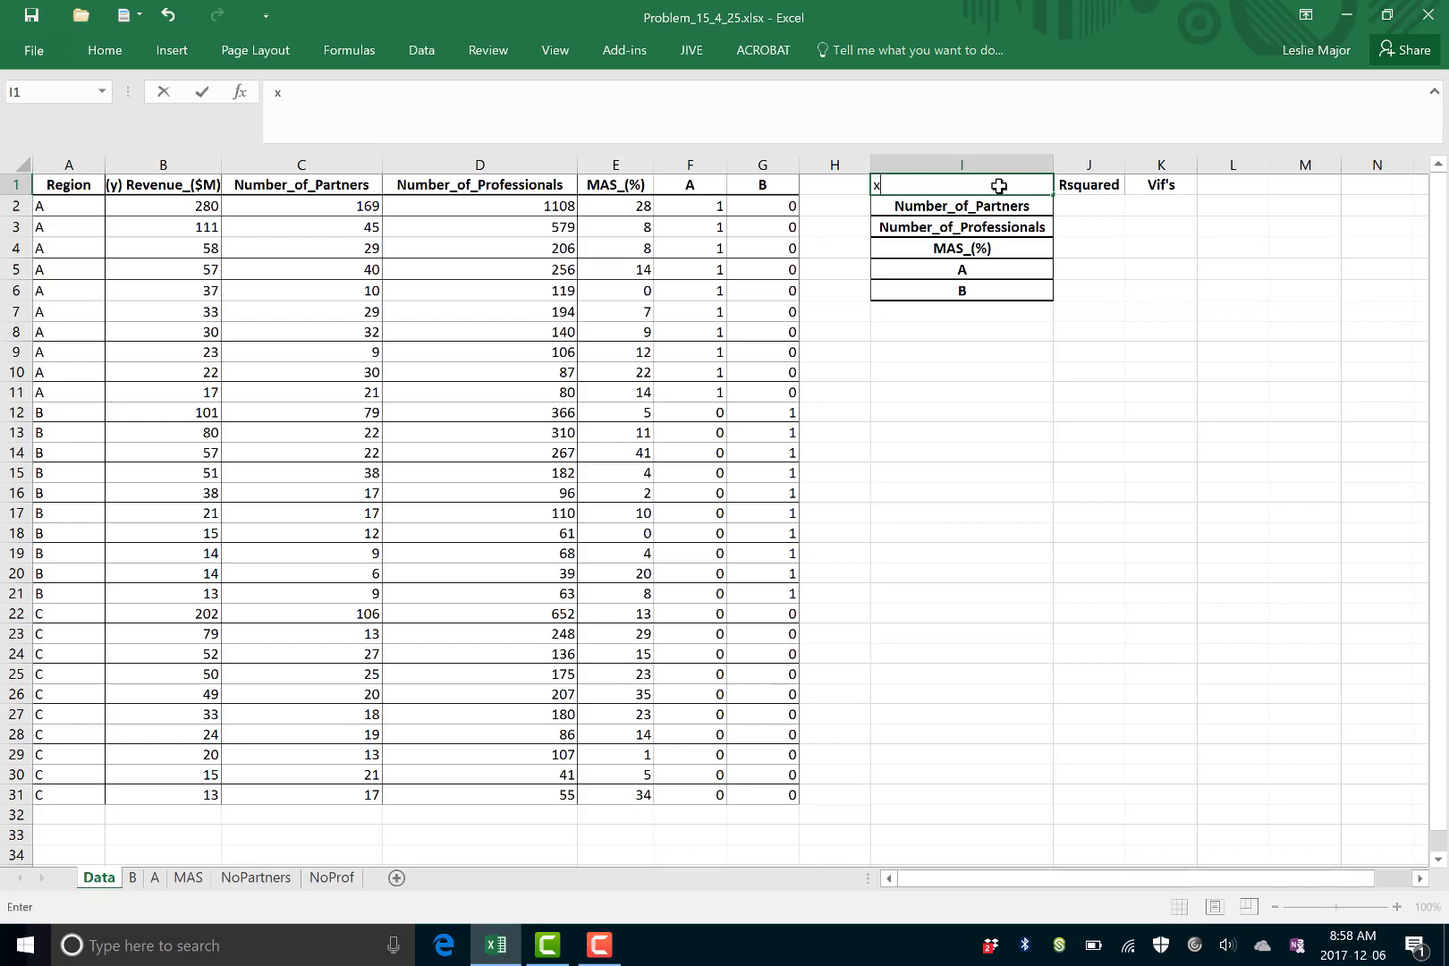
click(987, 407)
click(1154, 223)
click(1109, 204)
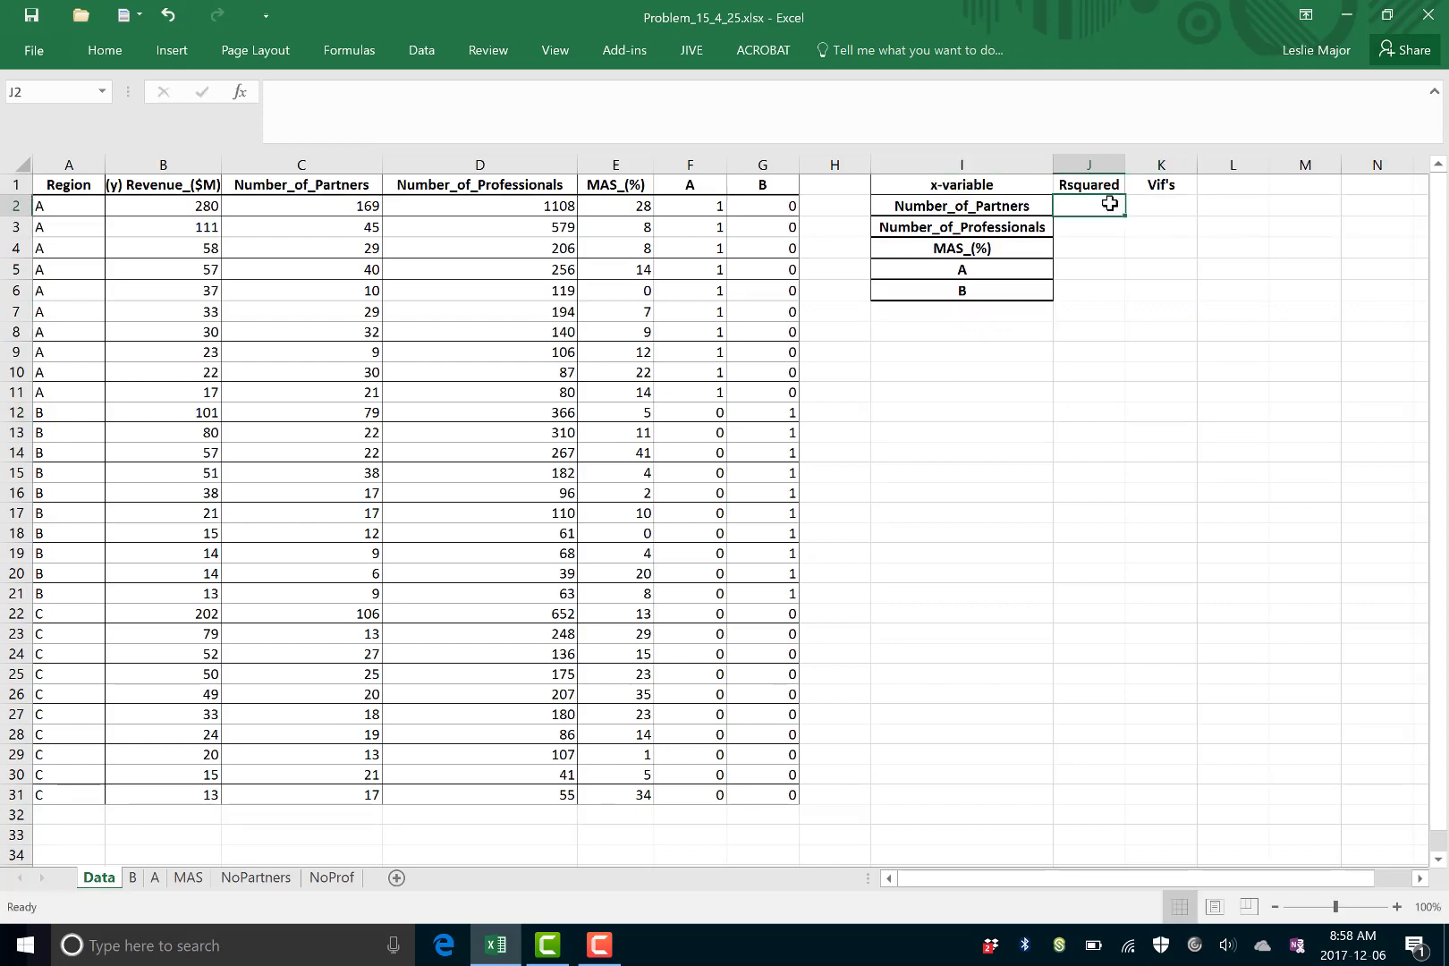
Link J2 and J3 to the NoPartners and NoProf R Square values (0.850281, 0.857696)
text(=)
click(332, 878)
click(256, 877)
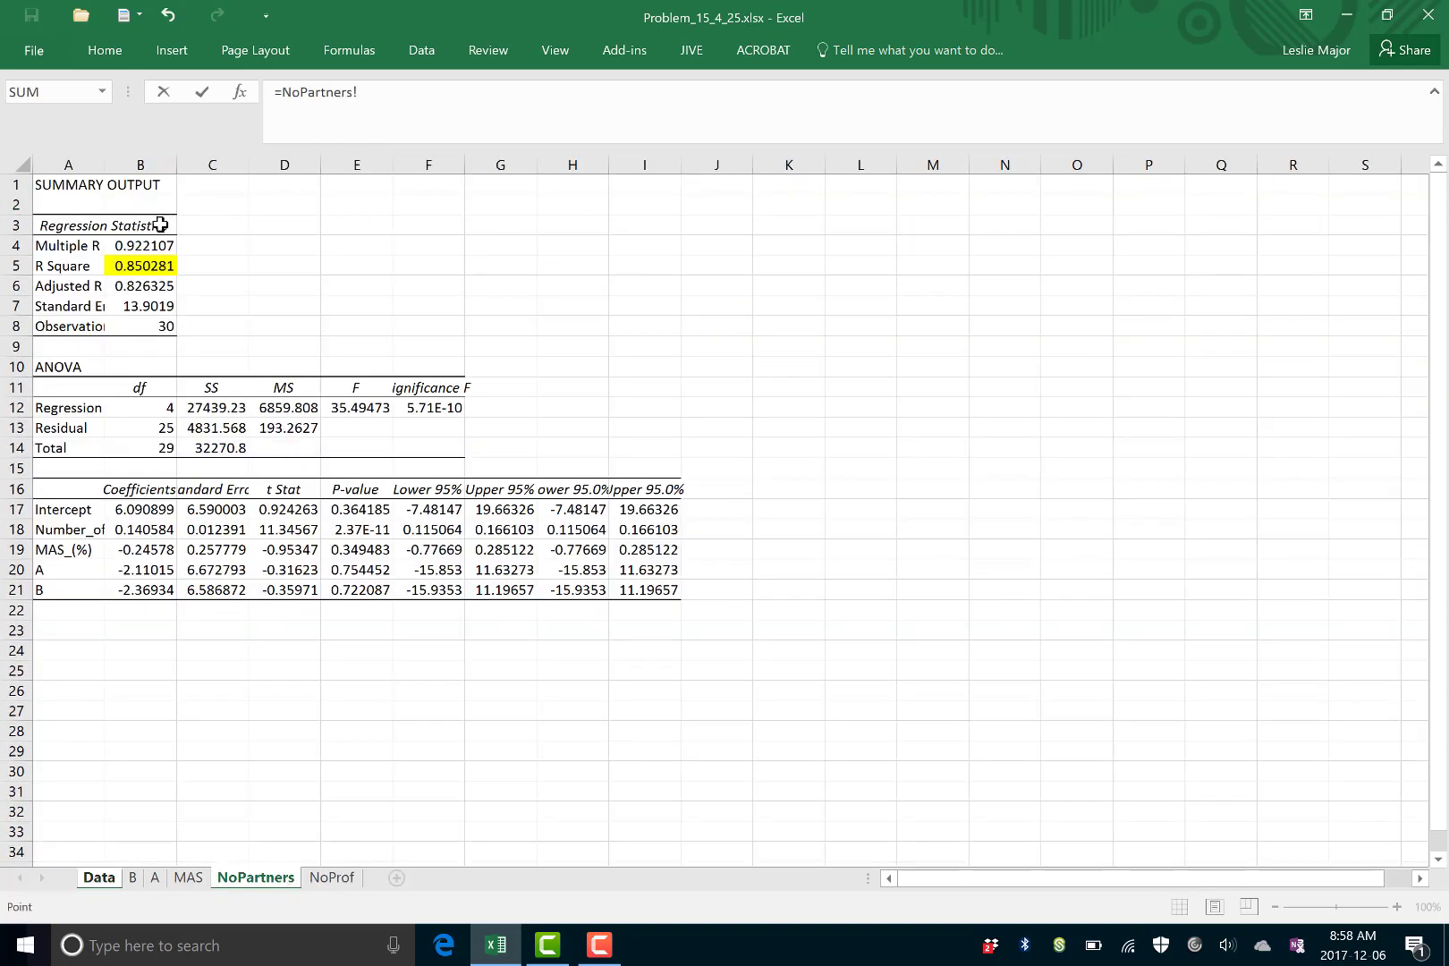
click(146, 266)
key(Return)
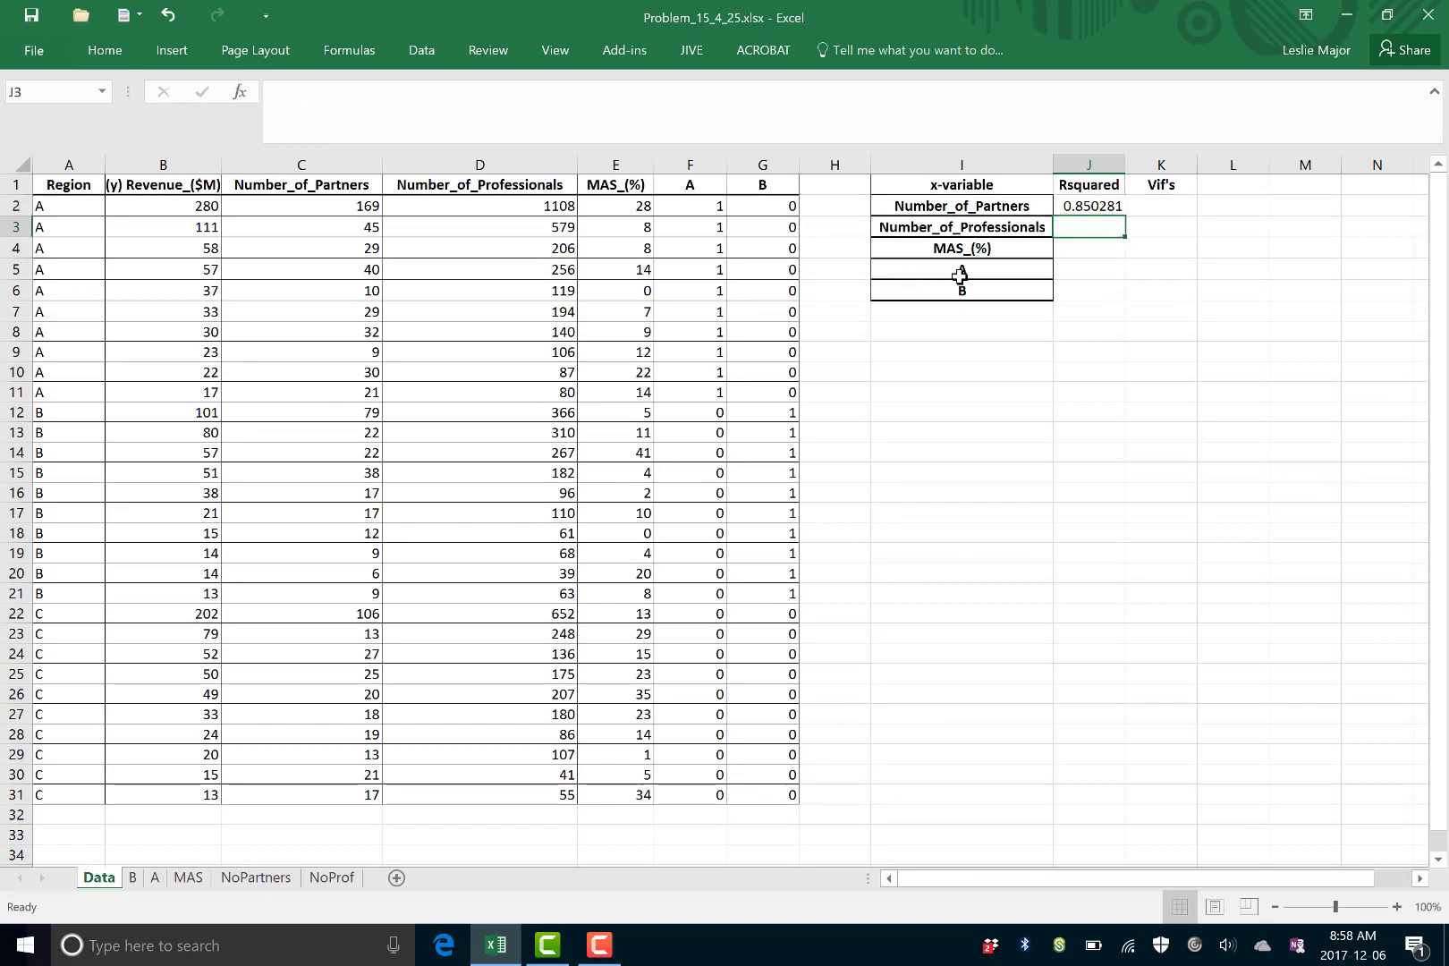
text(=)
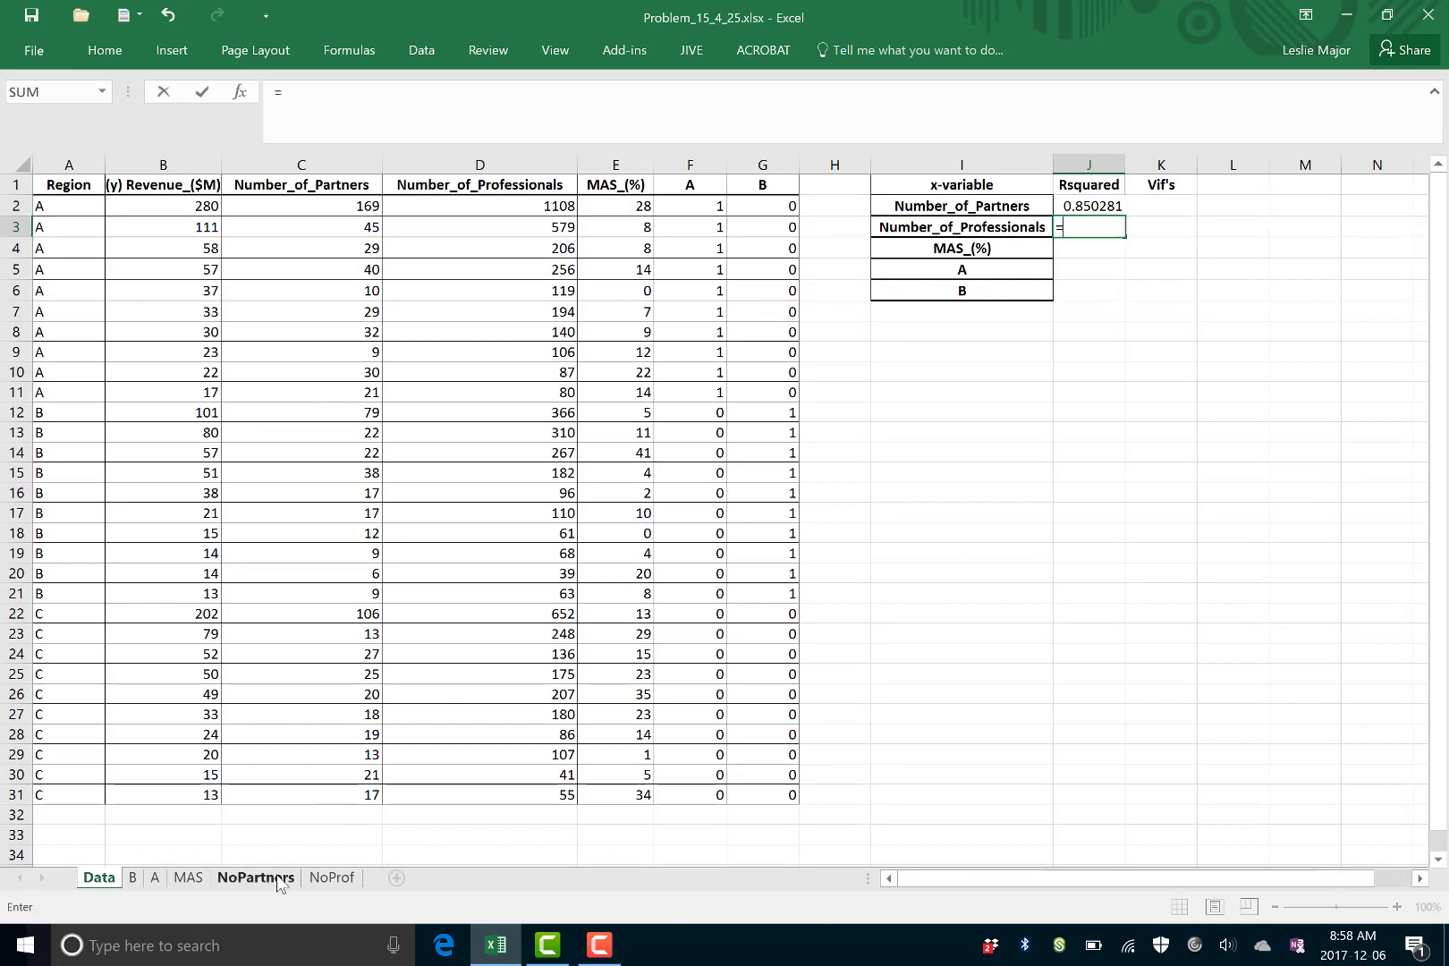
click(331, 878)
click(969, 269)
key(Return)
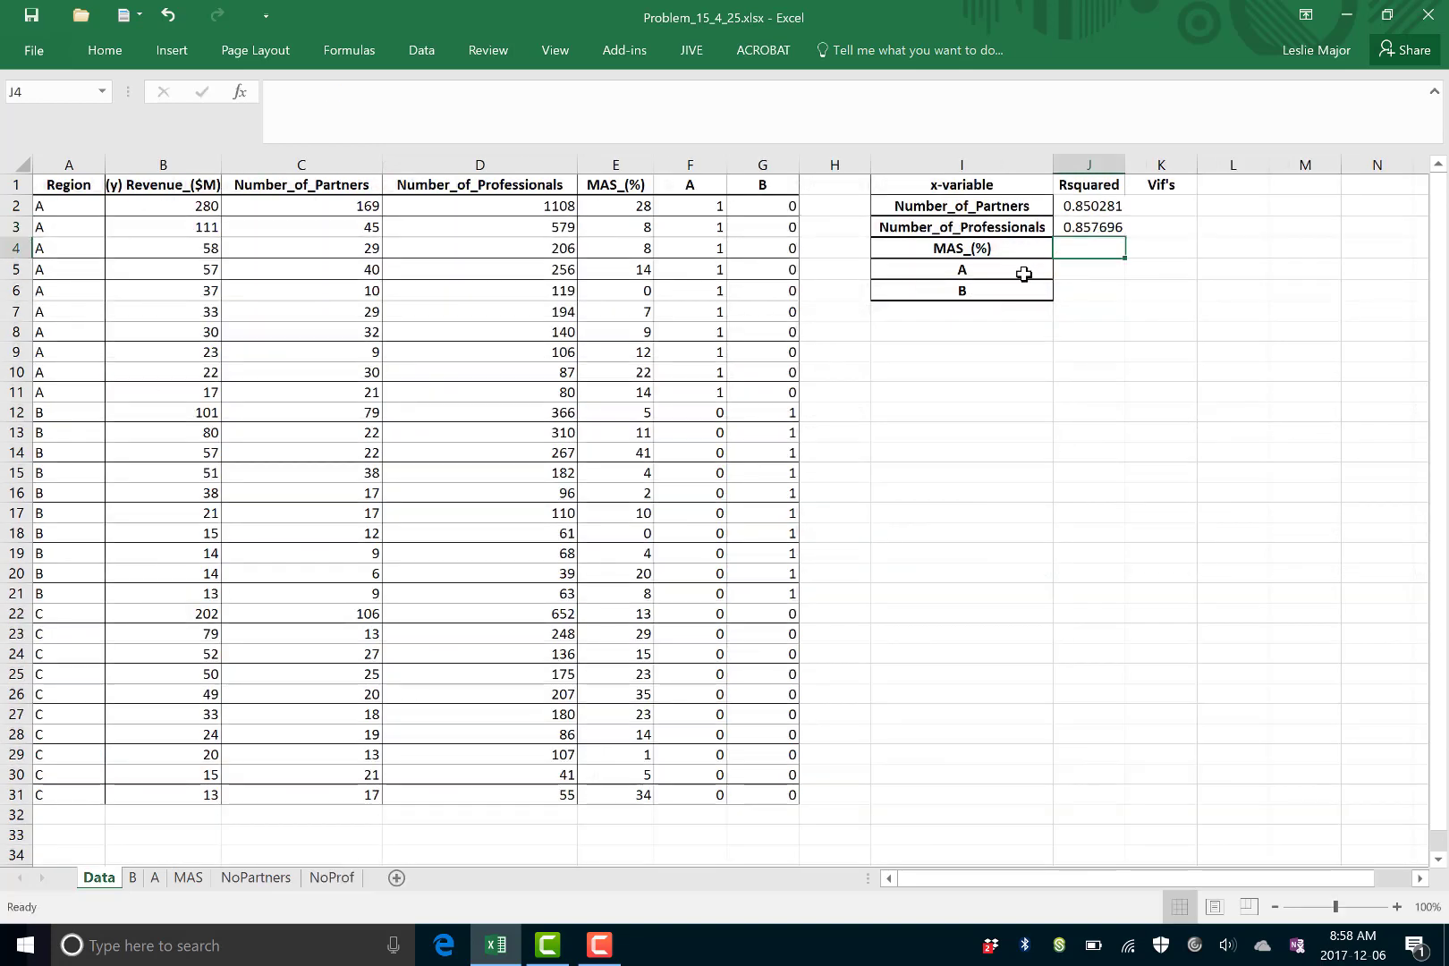
Link J4:J6 to the MAS, A and B R Square values (0.205668, 0.351529, 0.33528)
text(=)
click(188, 878)
click(576, 266)
key(Return)
text(=)
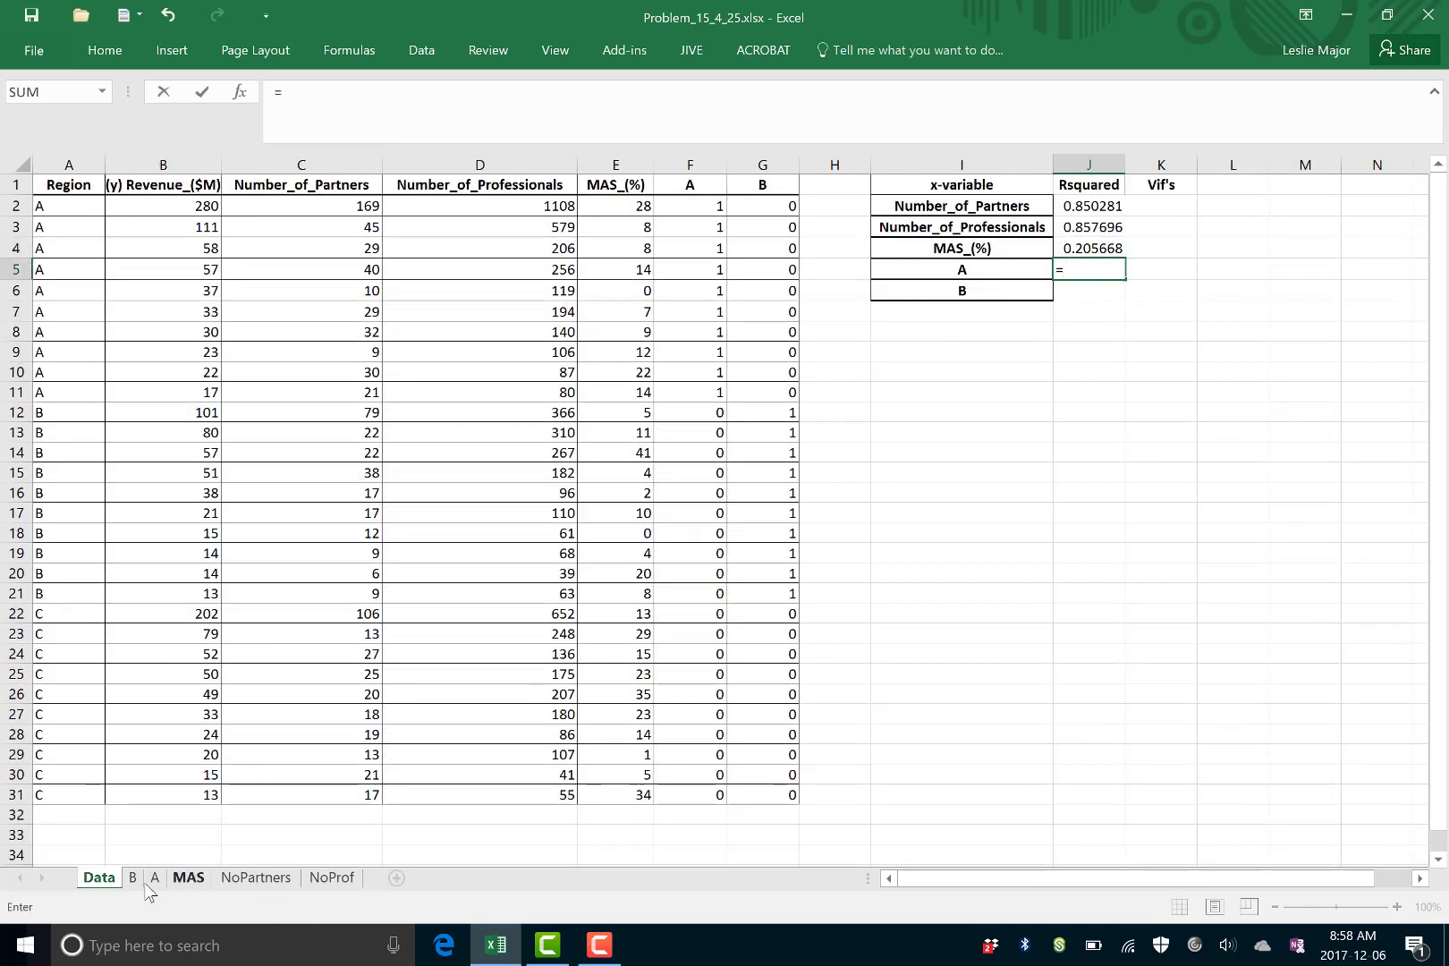
click(154, 880)
click(592, 266)
key(Return)
text(=)
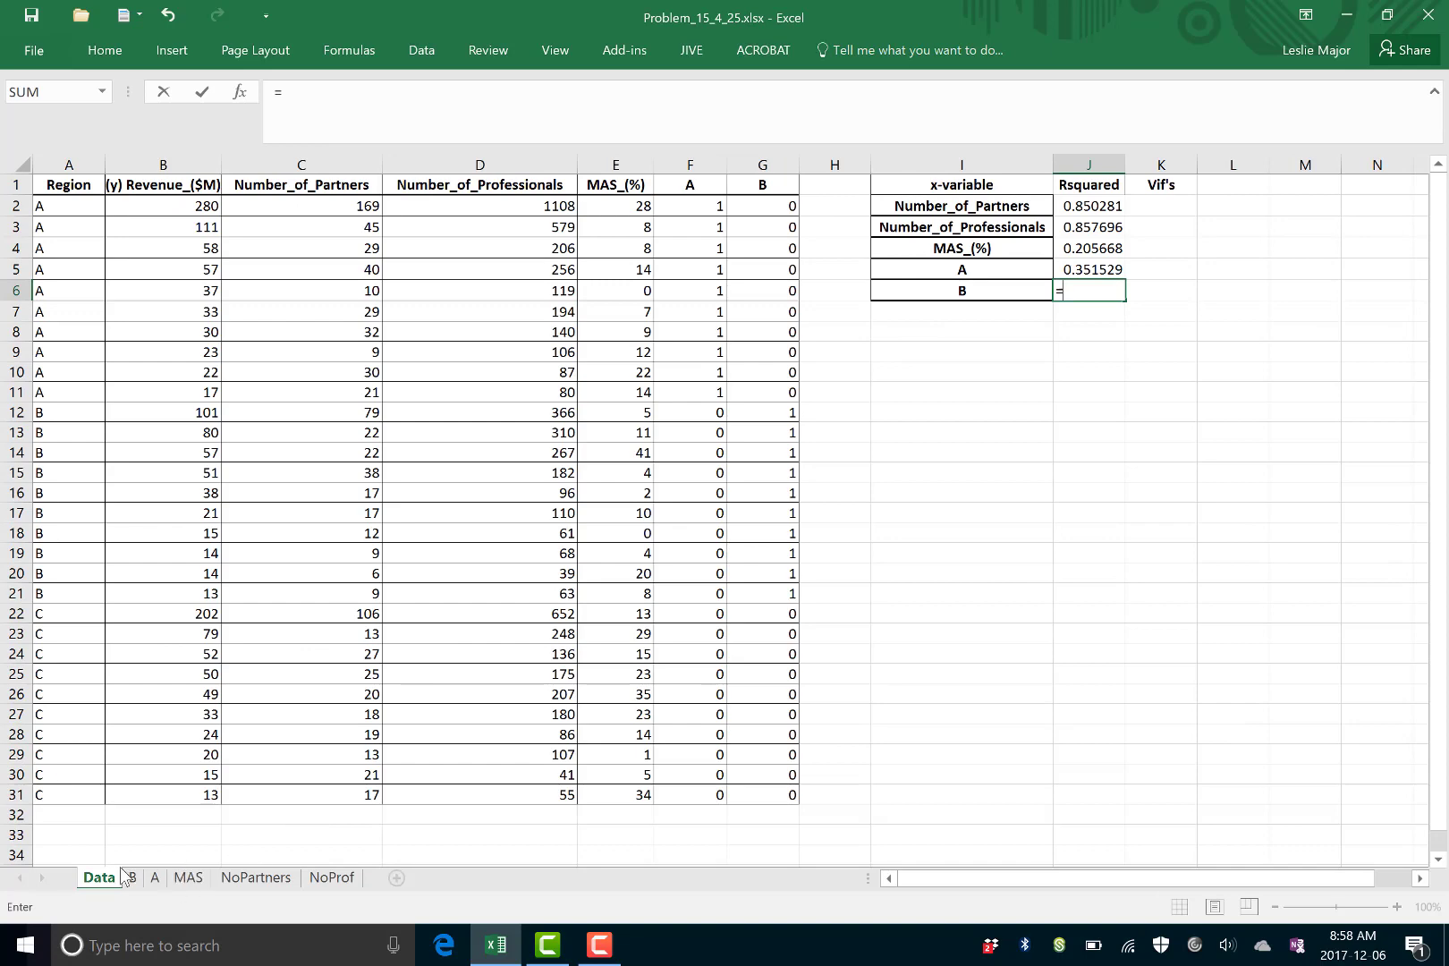
click(131, 879)
click(604, 273)
key(Return)
click(1154, 432)
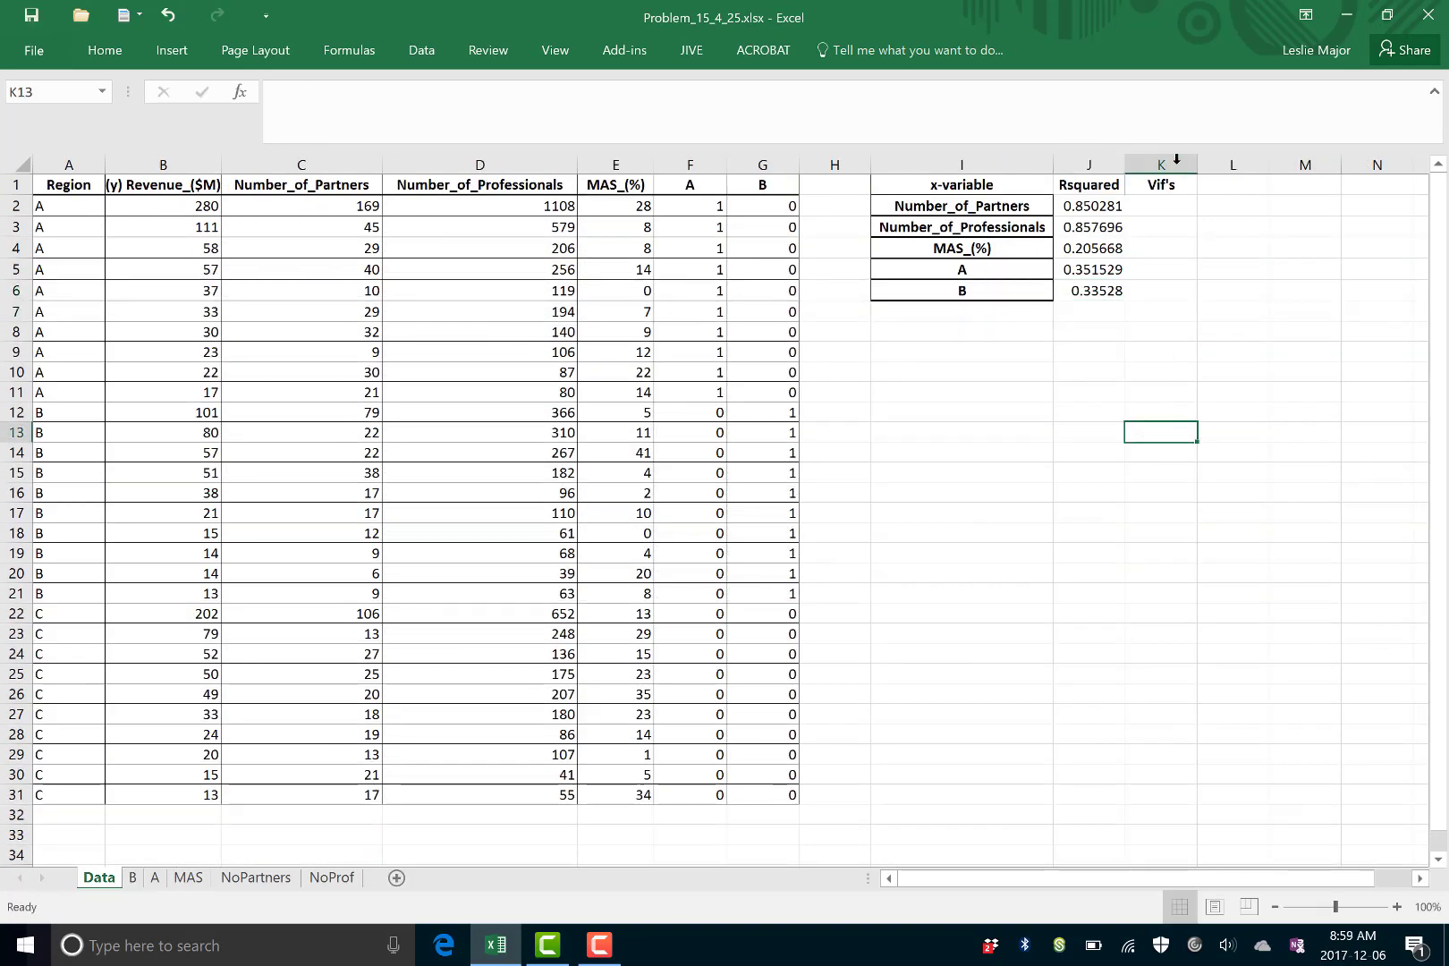
Enter the VIF formula =1/(1-J2) in K2 and fill it down to K6
click(1160, 211)
text(=)
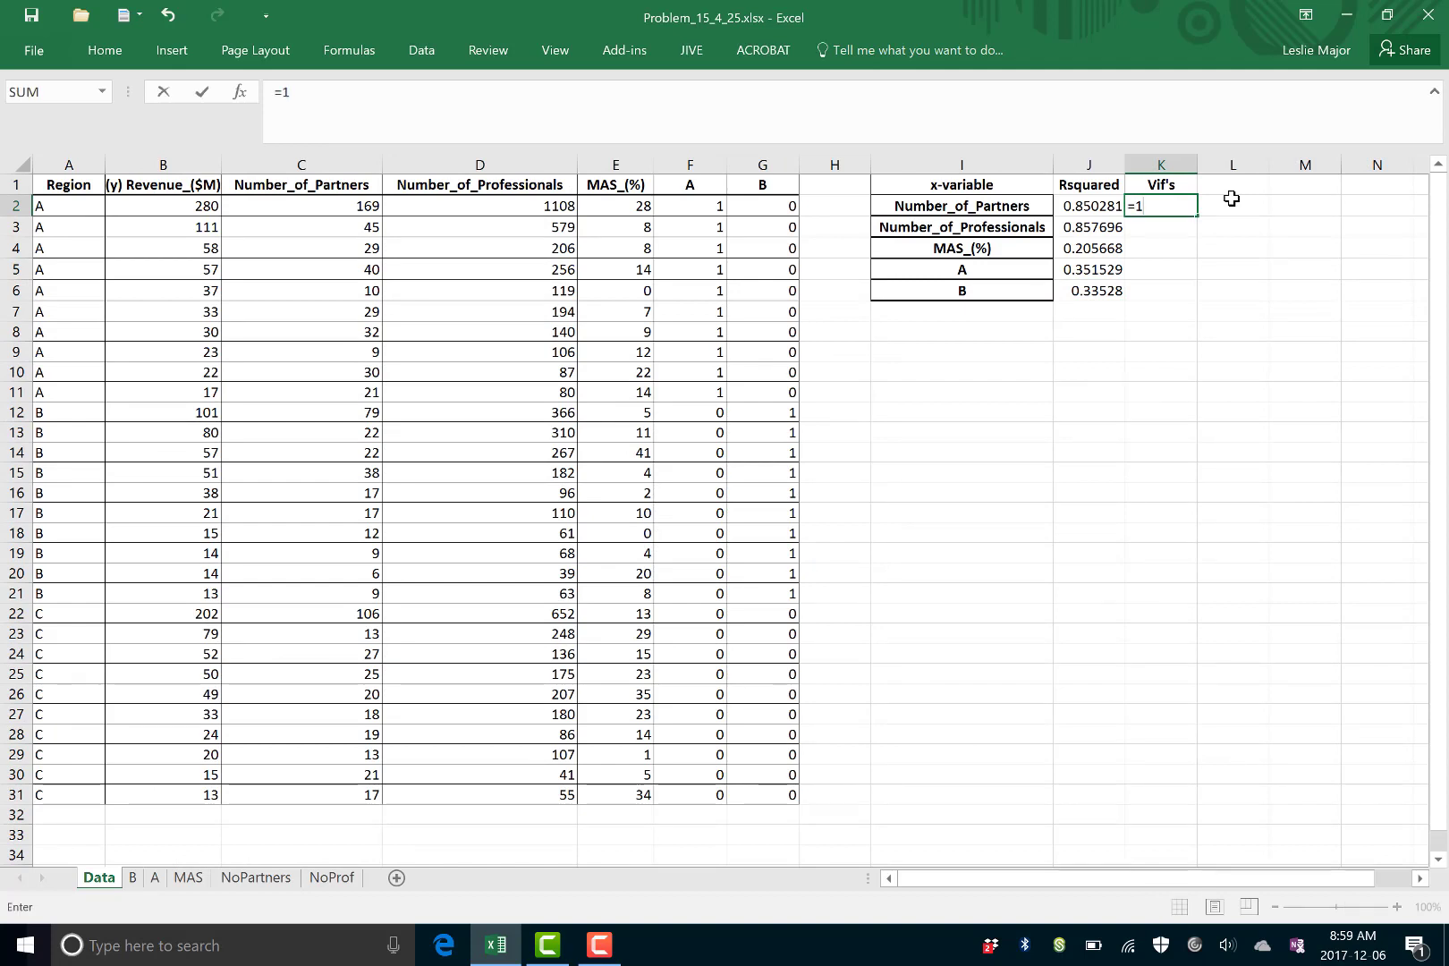
text(1/(1-)
click(1076, 206)
text())
key(Return)
click(1153, 209)
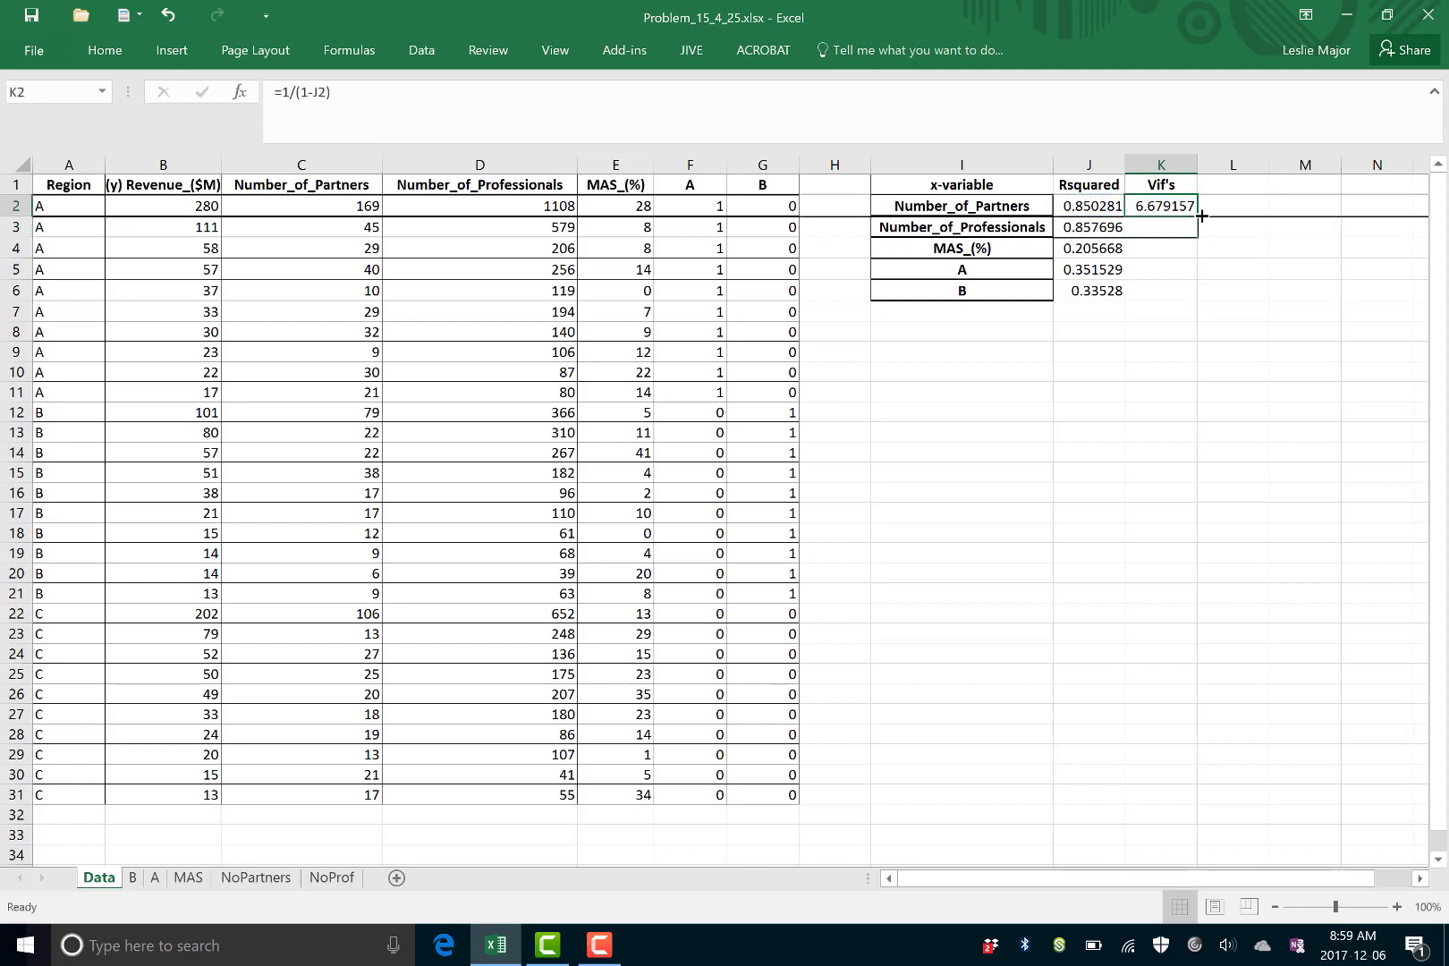
drag(1197, 216, 1205, 295)
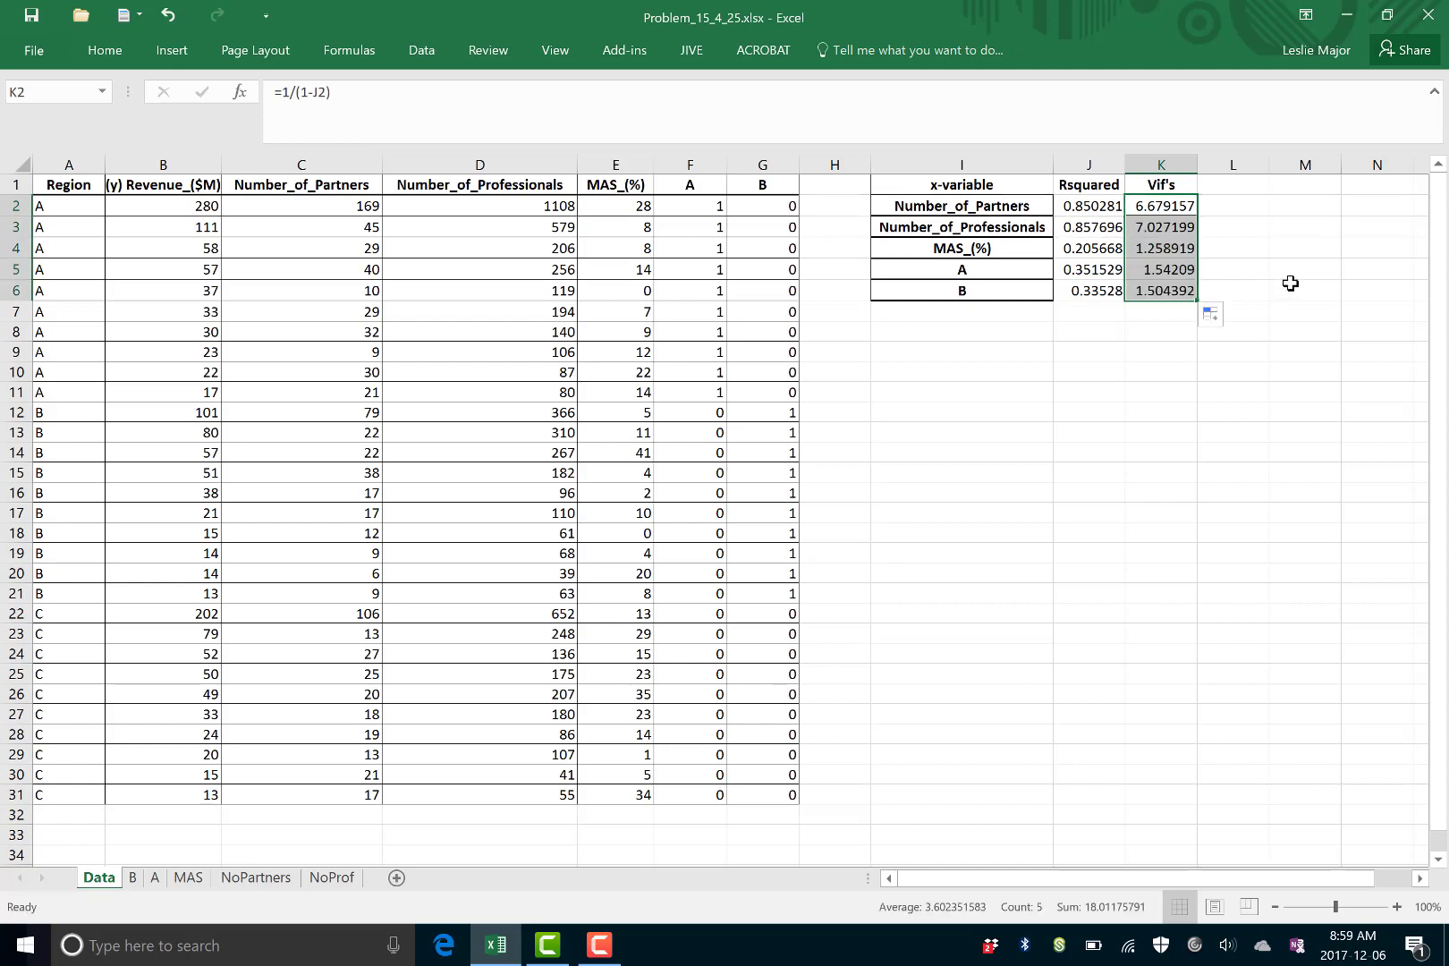
Fill the largest VIF, 7.027199 in K3, yellow
click(1289, 271)
click(1205, 378)
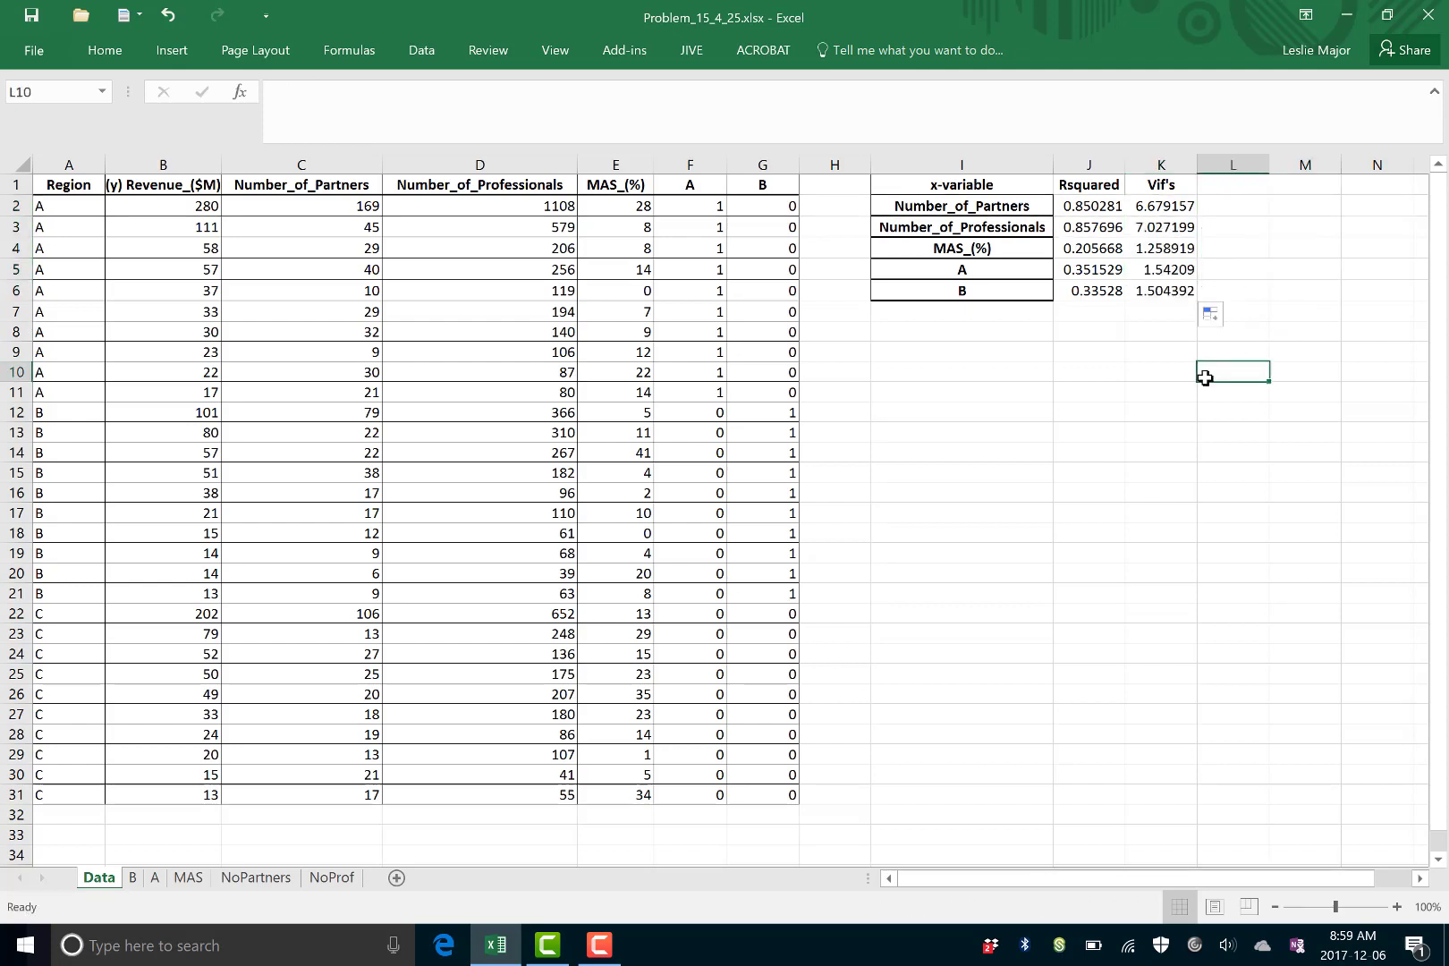
click(989, 453)
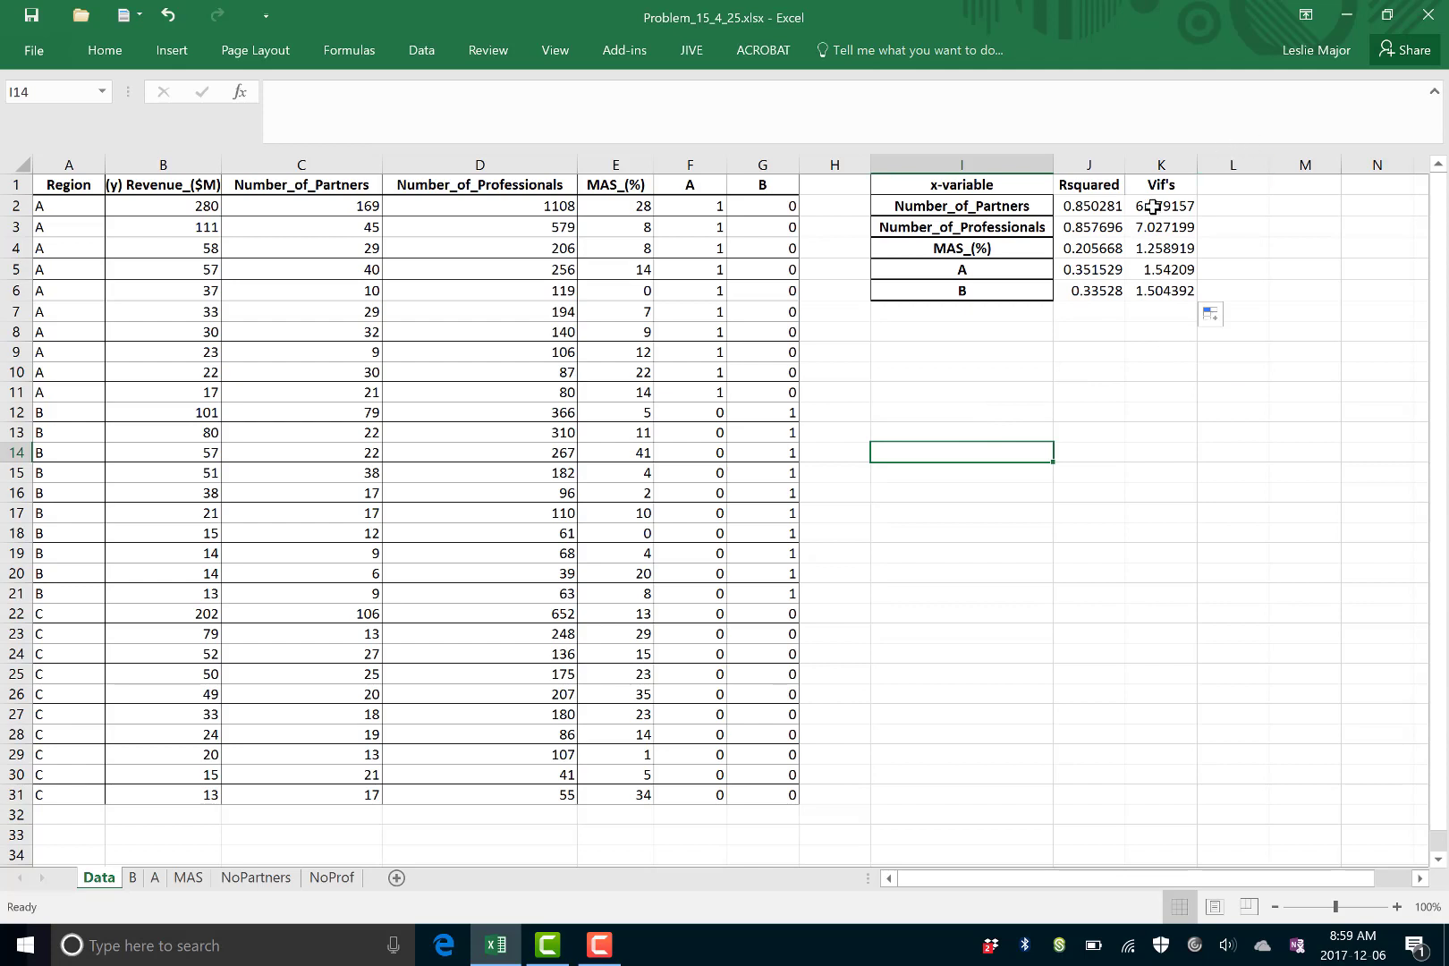
drag(1157, 215, 1158, 227)
click(1146, 413)
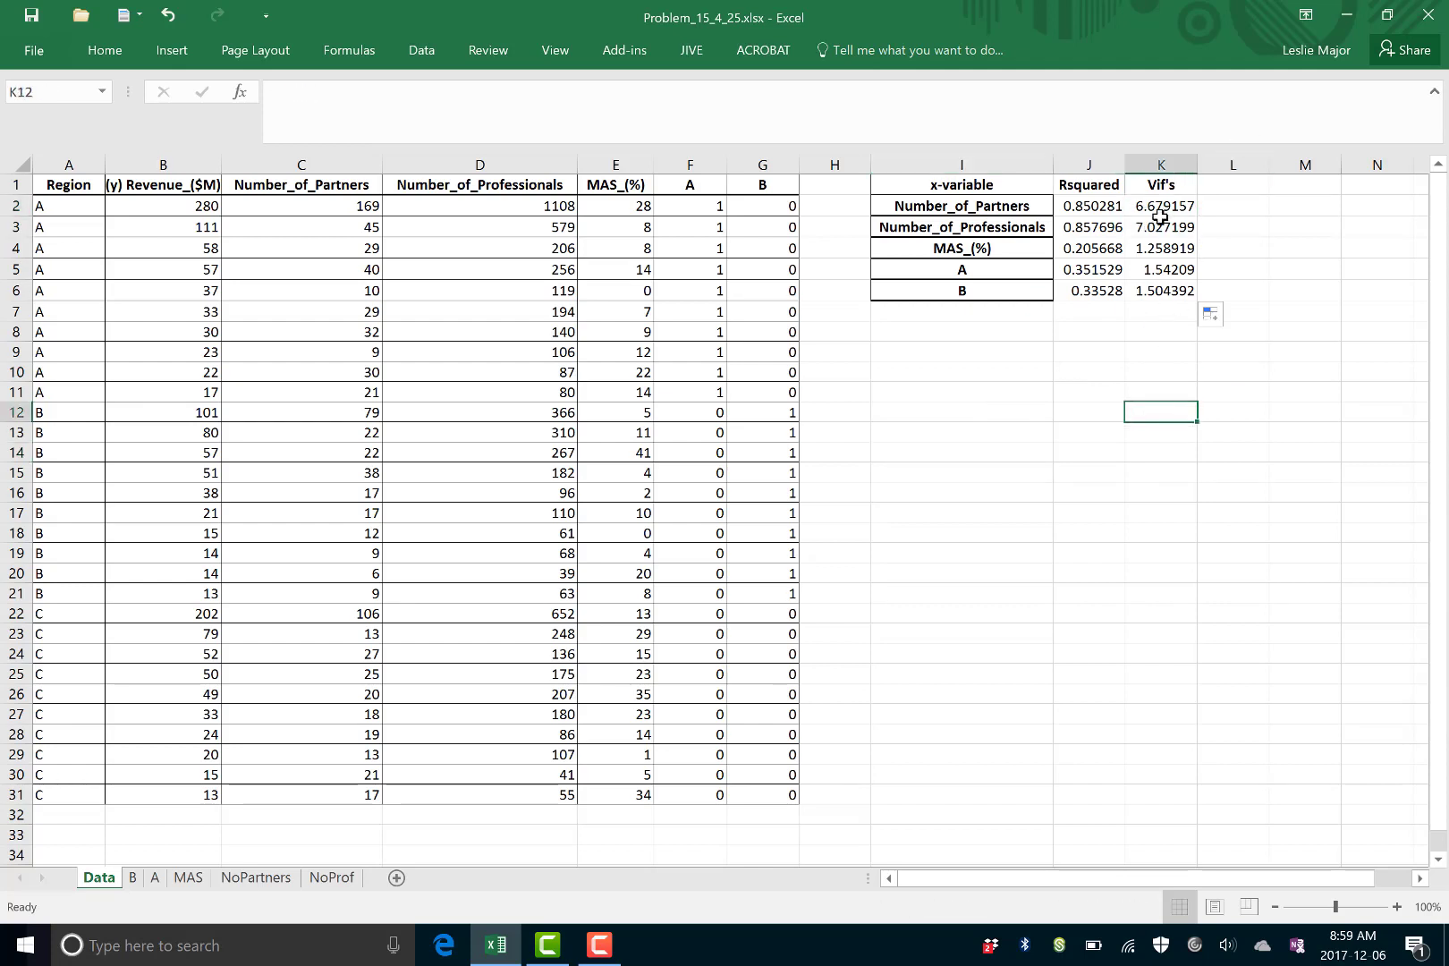
right_click(1157, 224)
click(1242, 190)
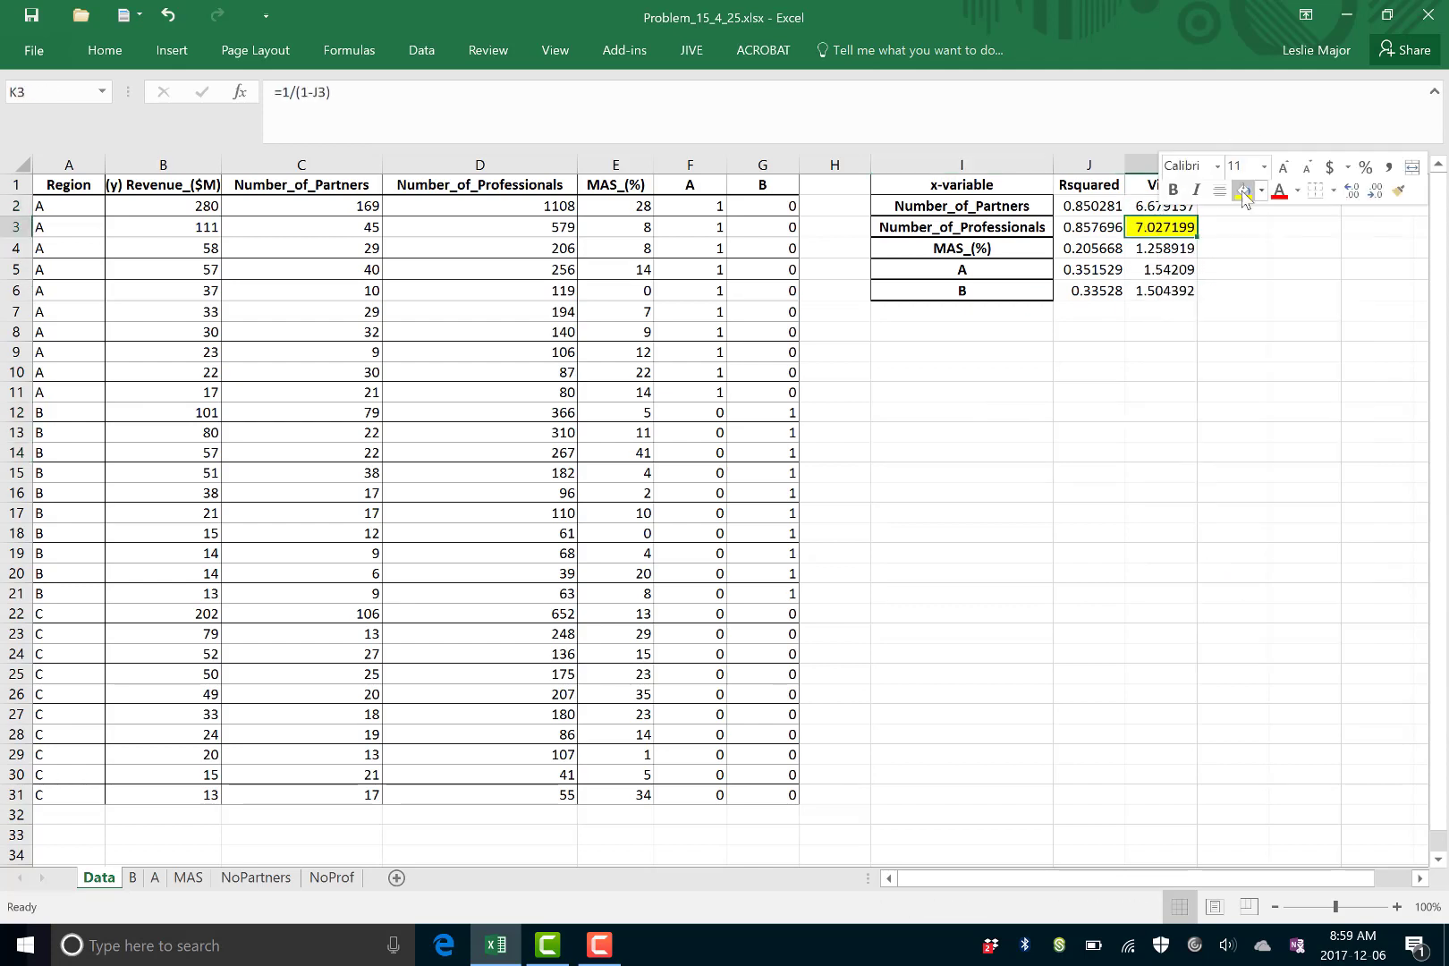
Note 'worst' in L3 and fill the Number_of_Professionals label yellow
key(Right)
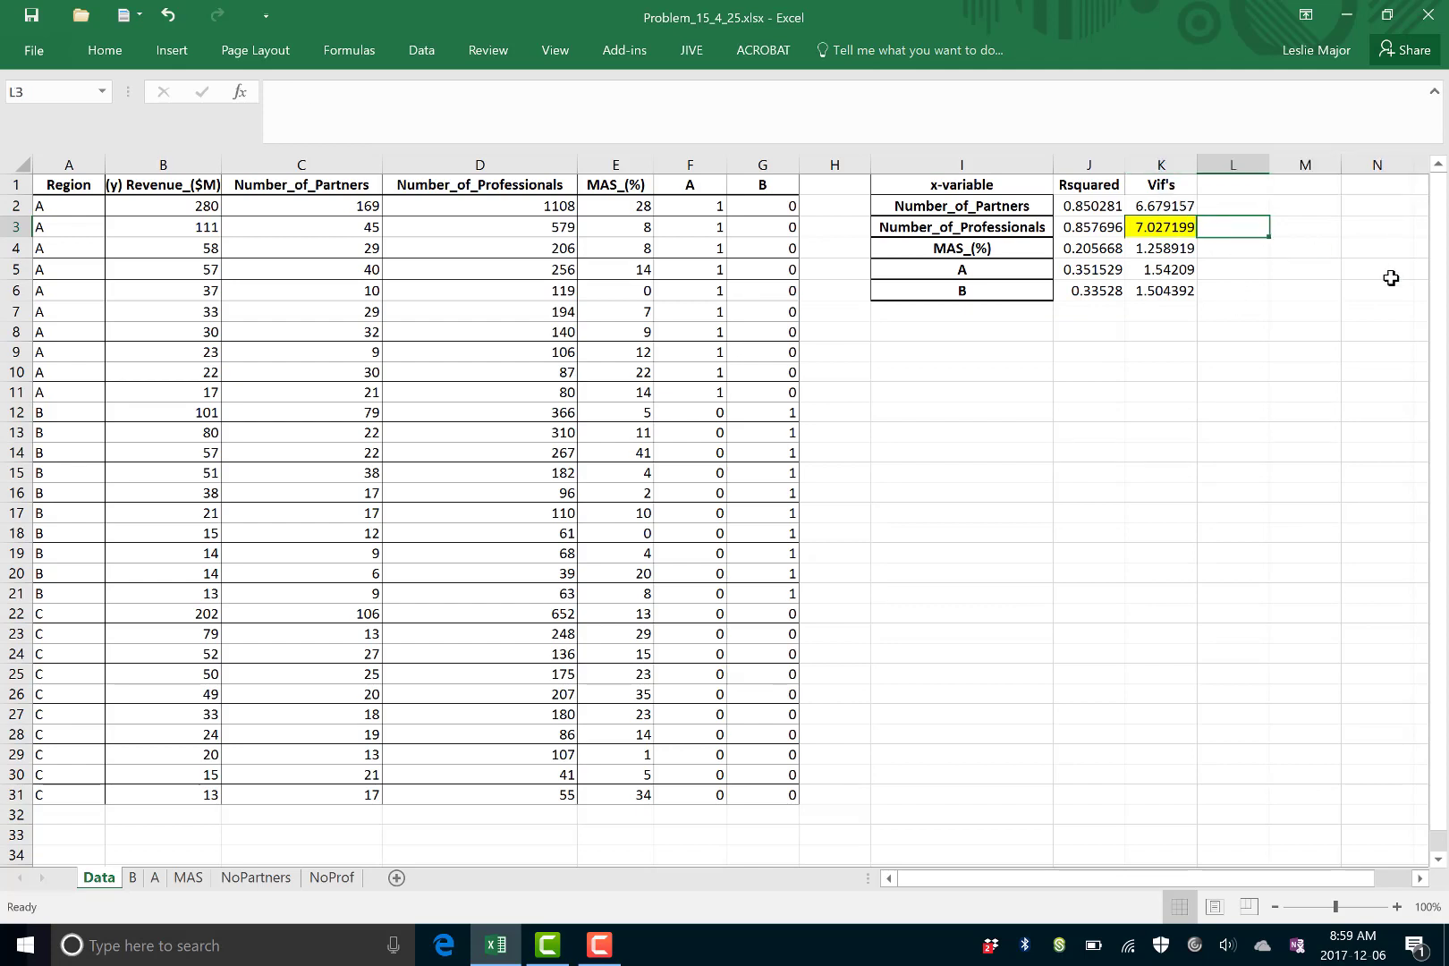
text(worst)
click(1233, 455)
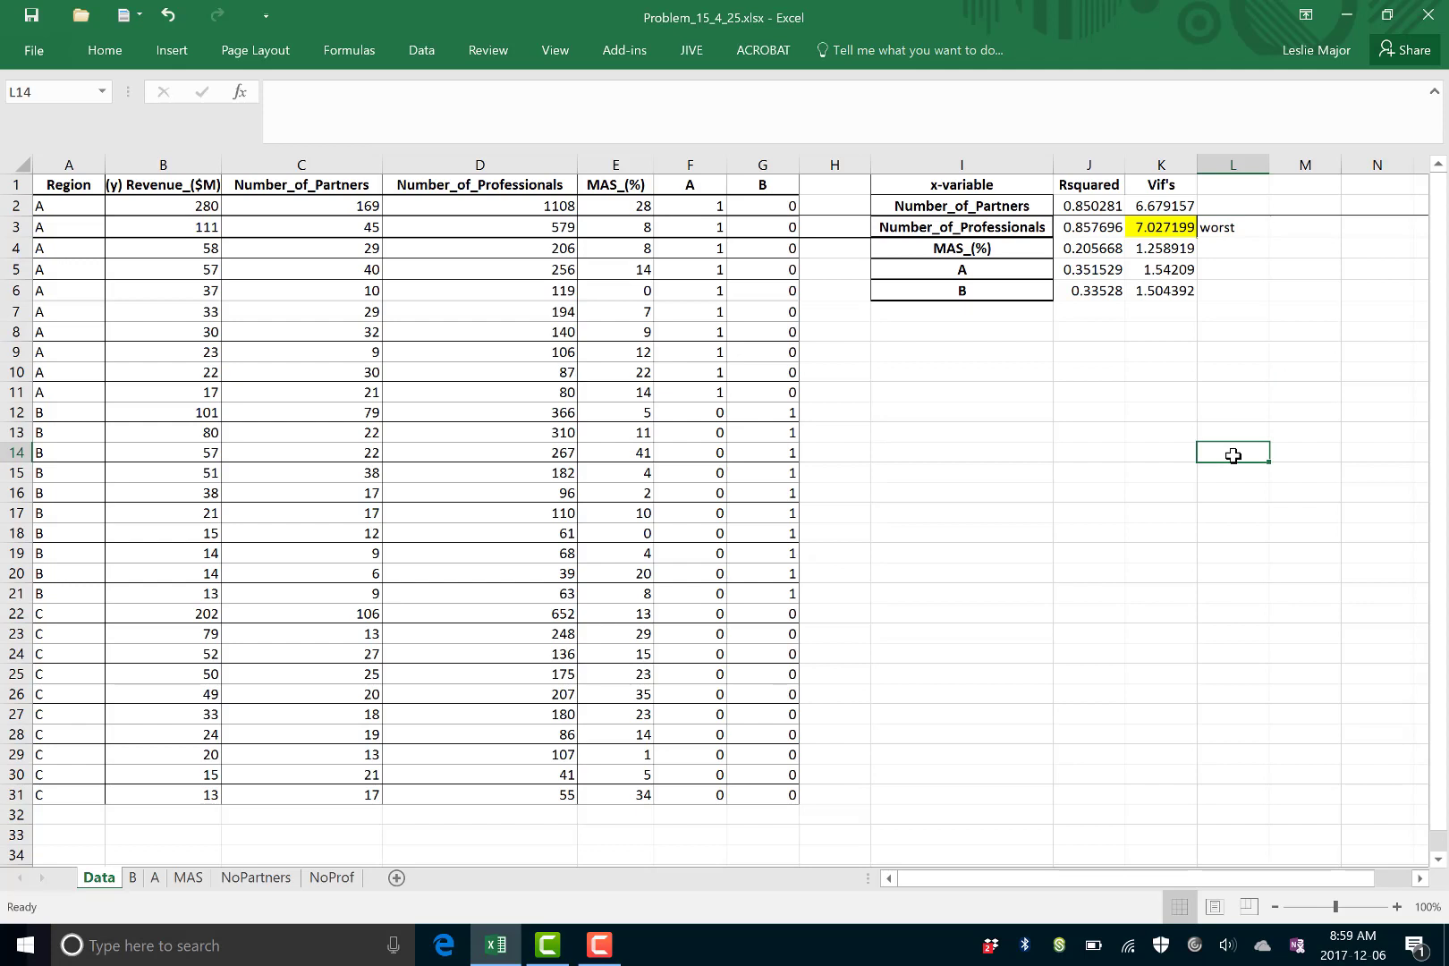
click(915, 226)
right_click(917, 227)
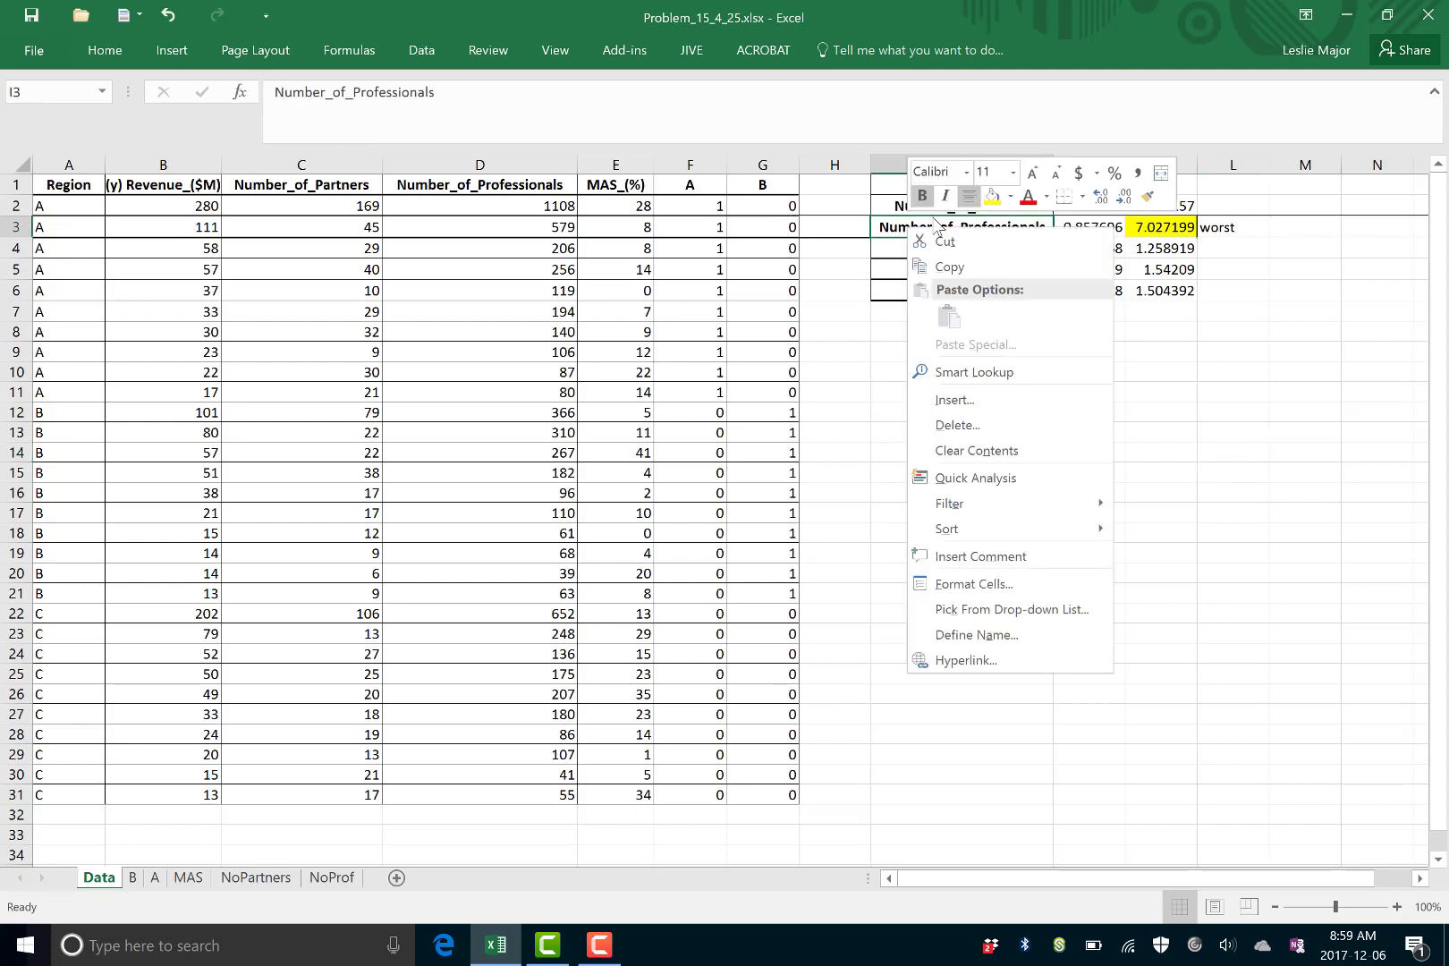
click(991, 195)
click(1100, 410)
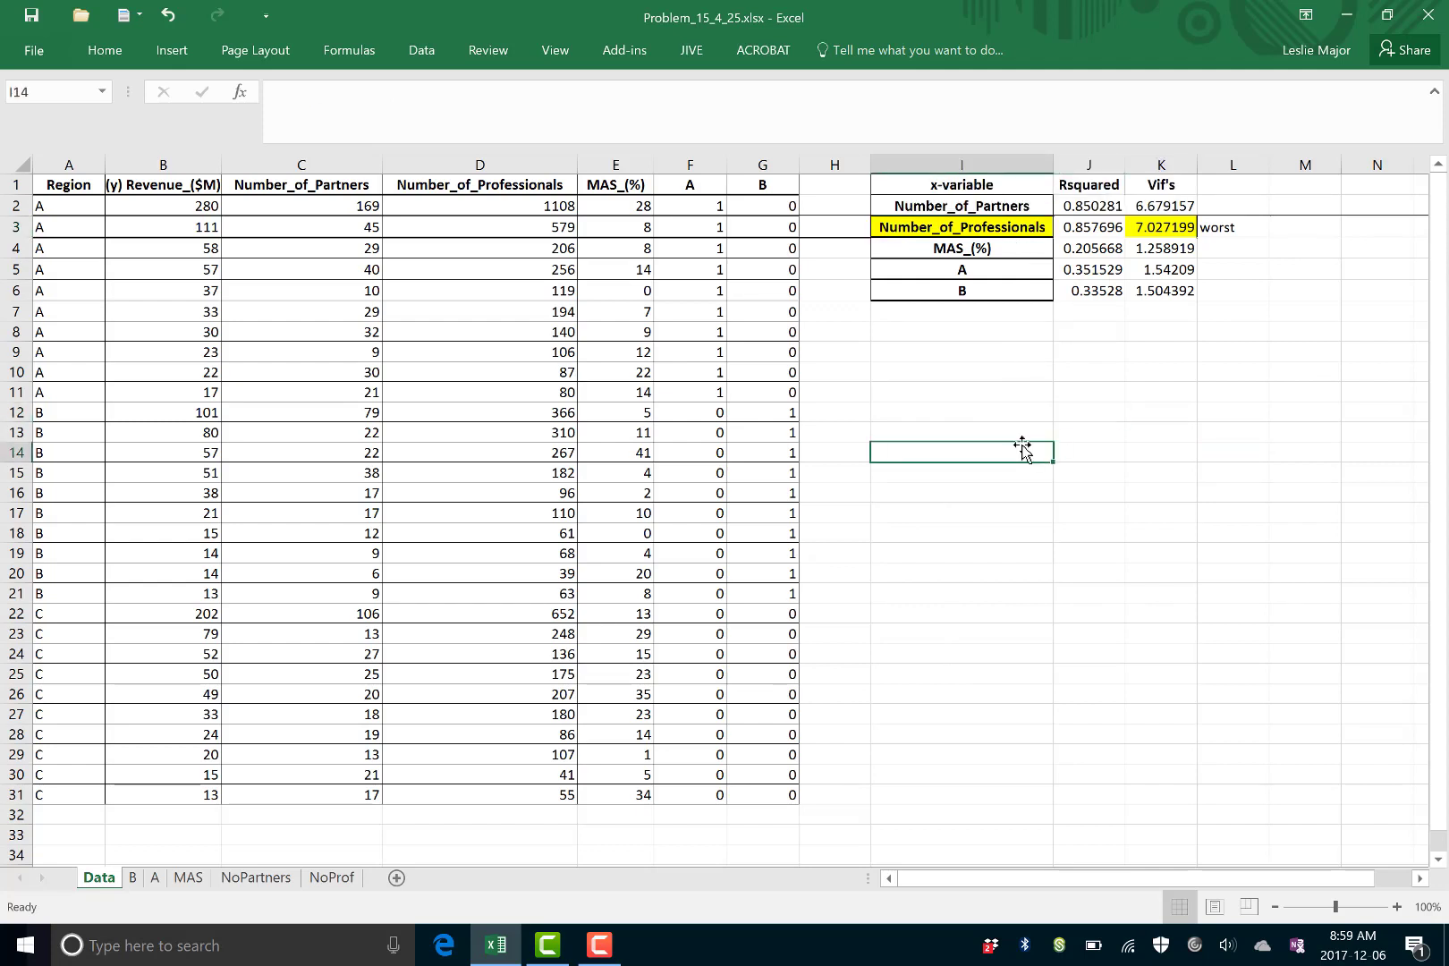
click(1109, 387)
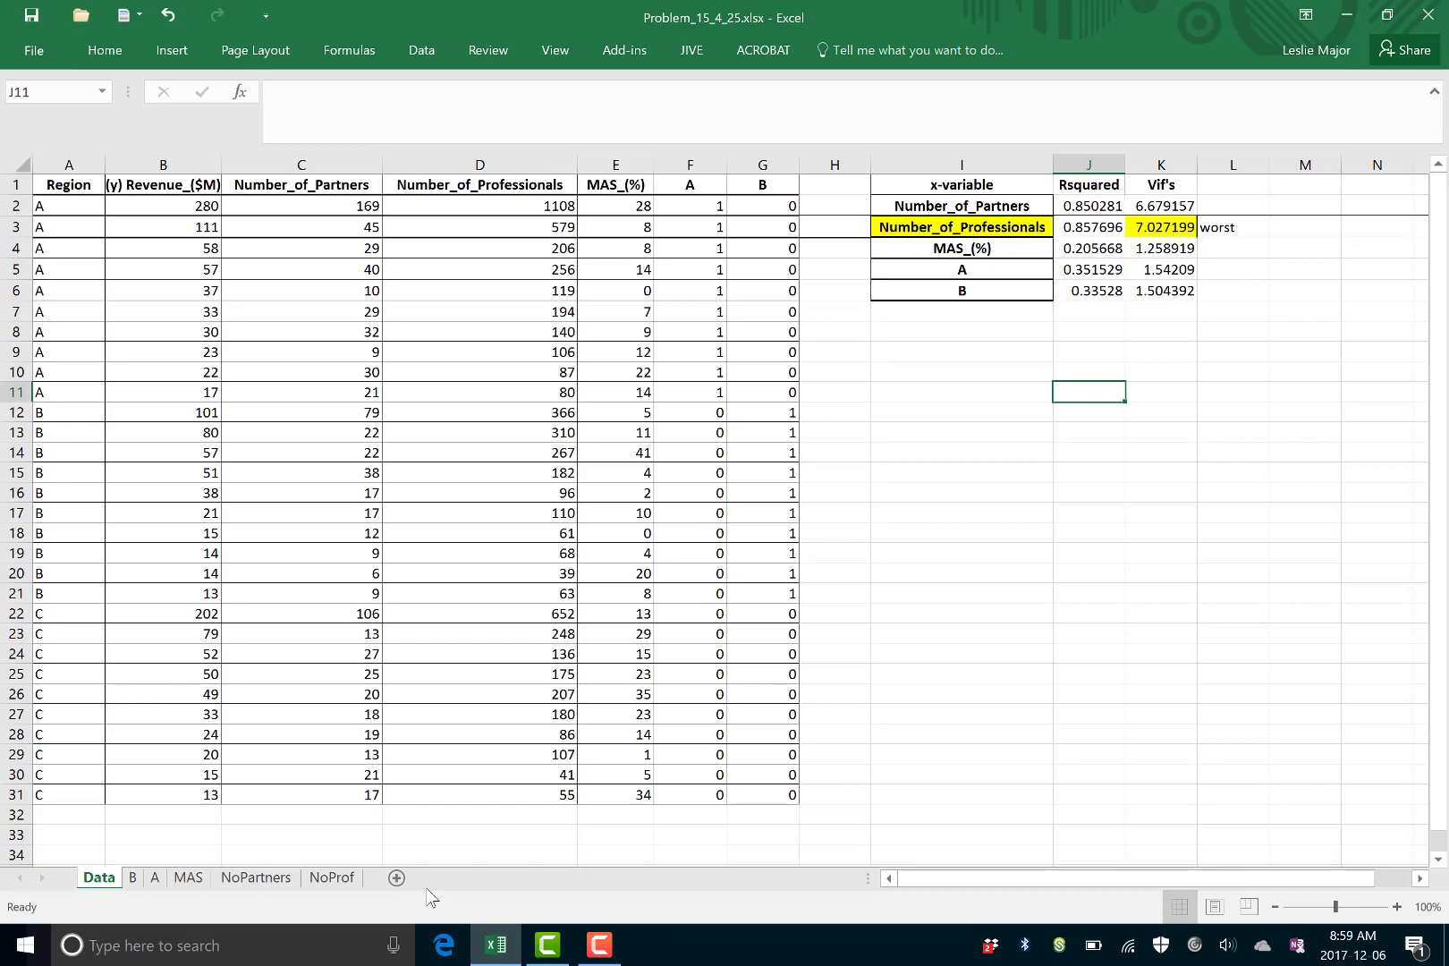
Select the entire Data sheet and copy it
click(25, 166)
right_click(52, 187)
click(92, 223)
click(320, 388)
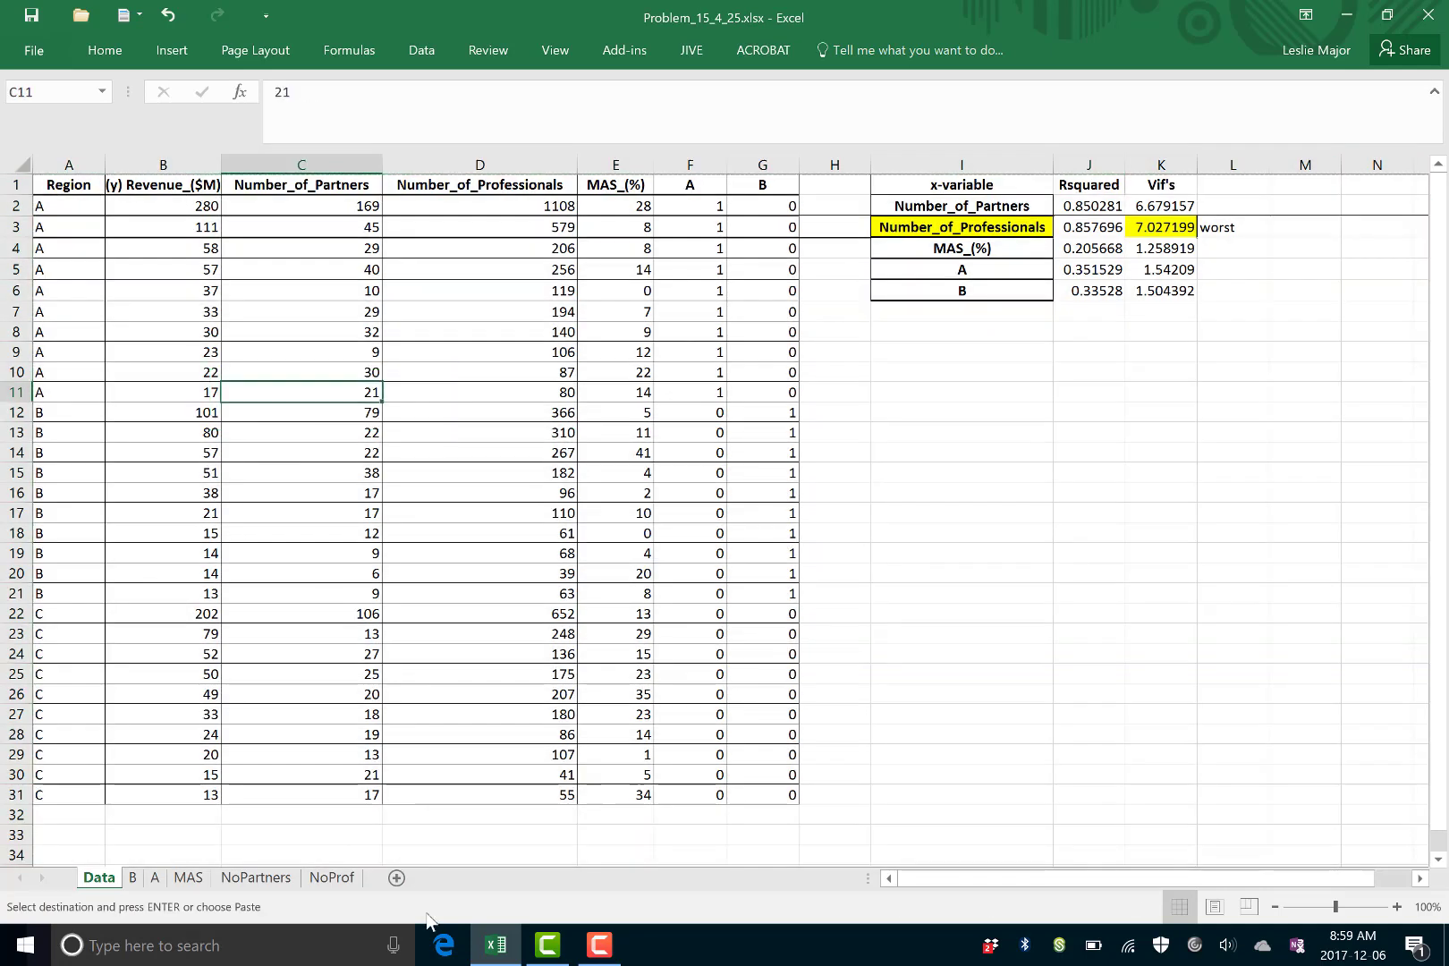
Add a new sheet named Data2 and paste the copied data into it
click(397, 877)
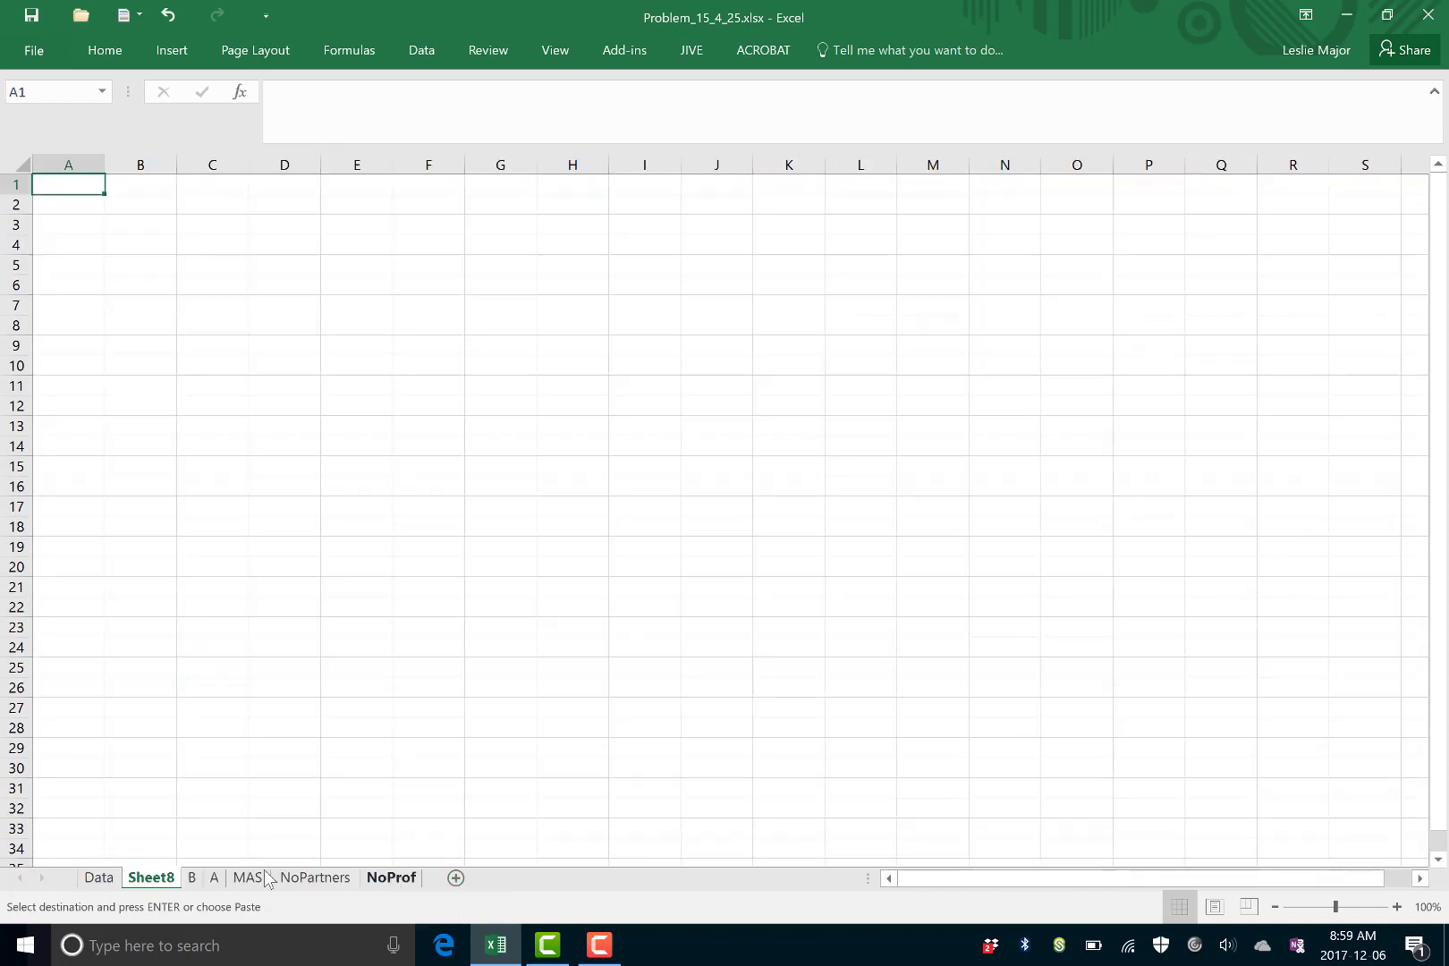
right_click(164, 886)
click(207, 679)
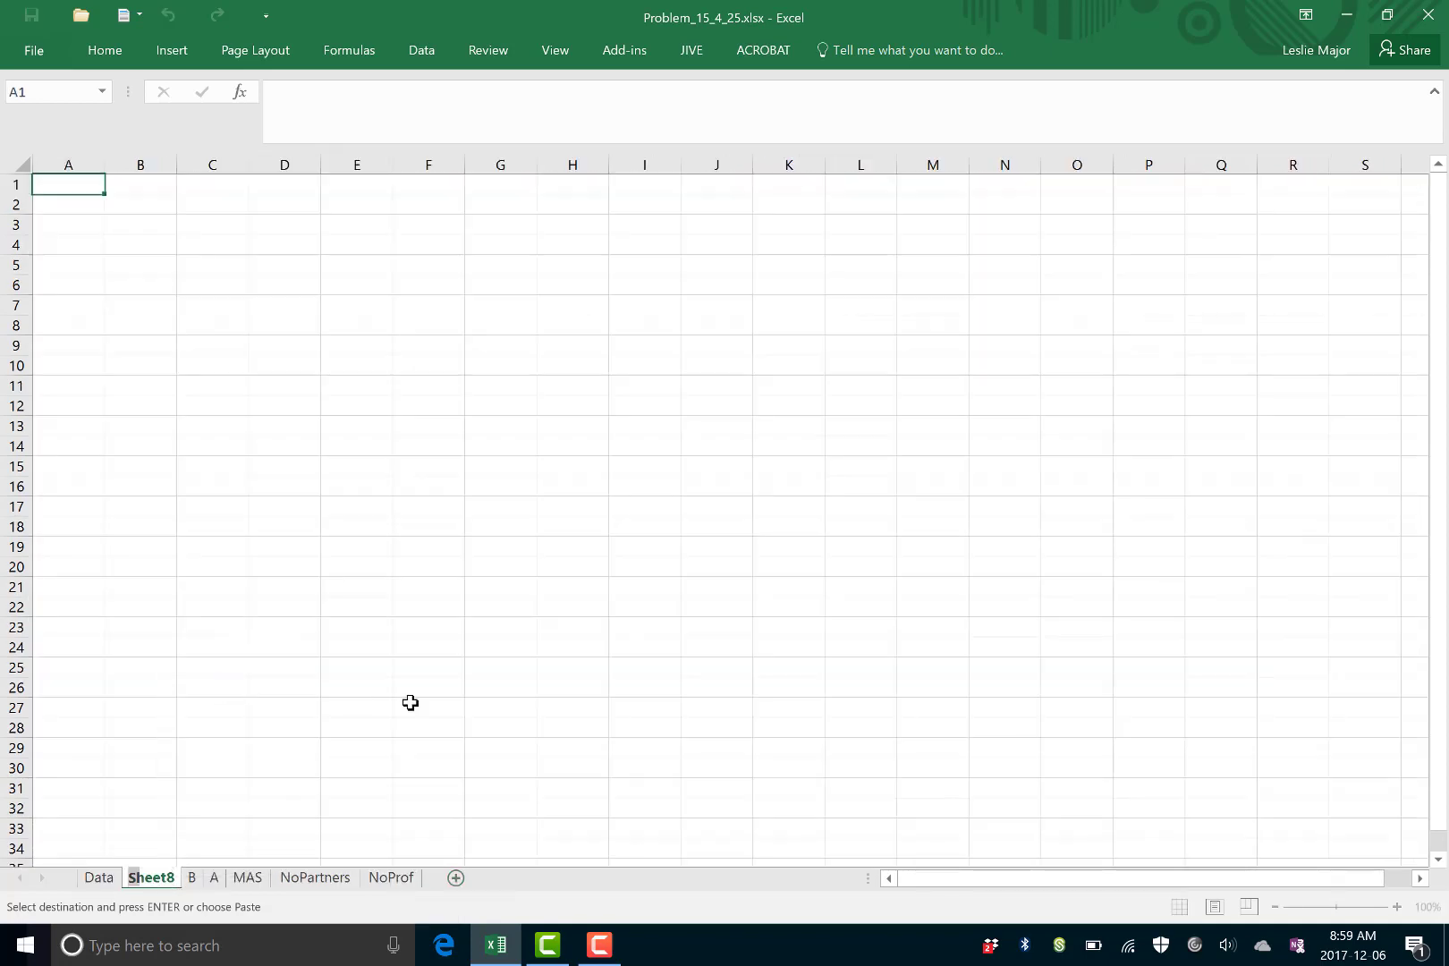
text(Data2)
click(398, 649)
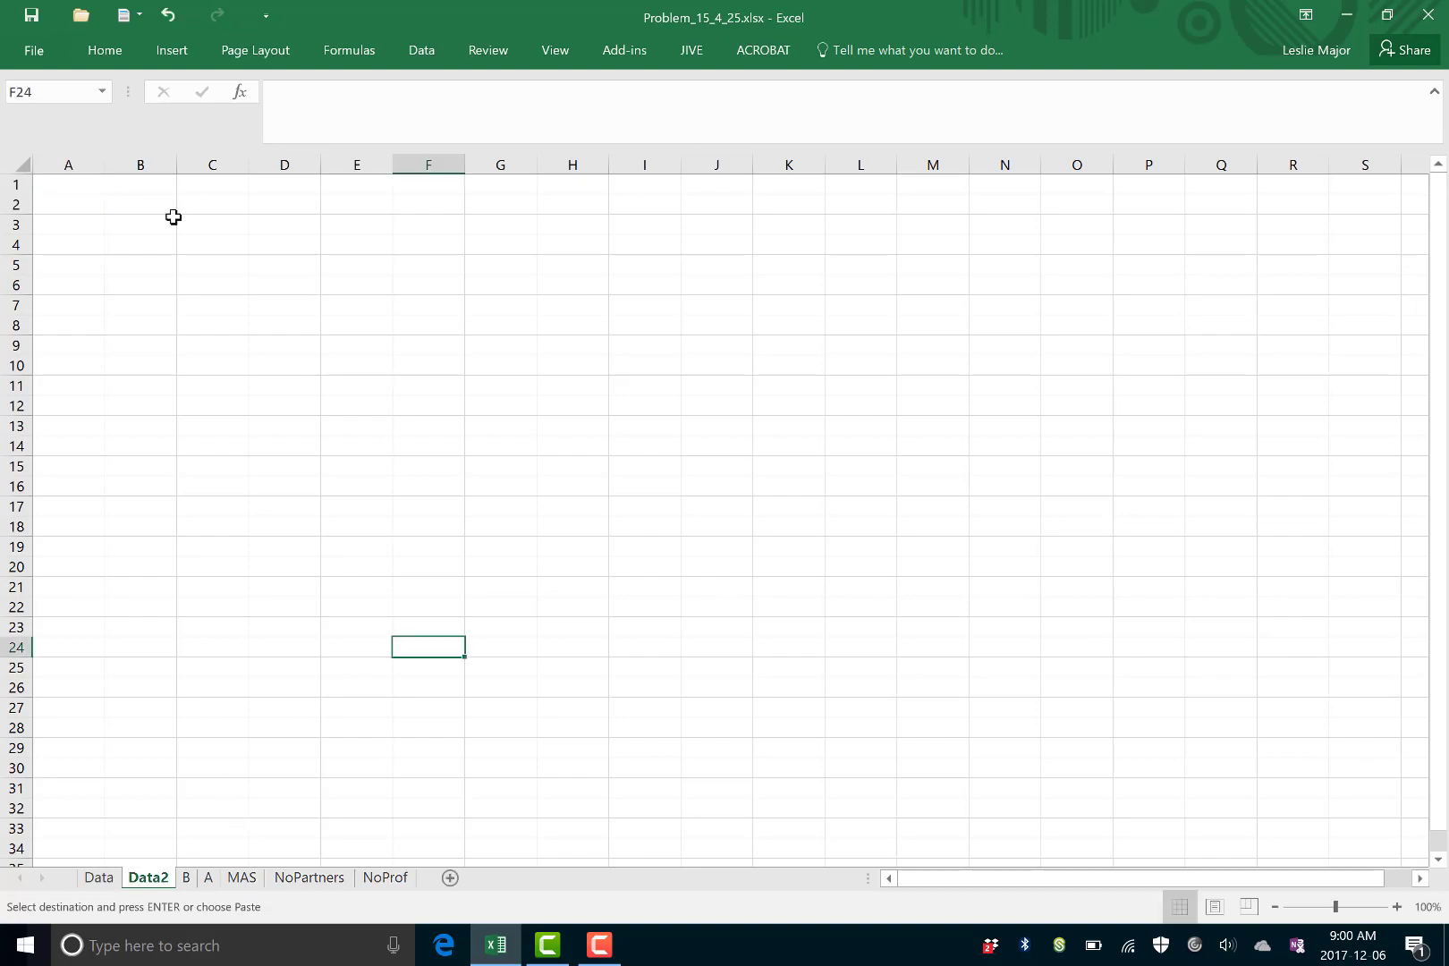
click(23, 164)
key(ctrl+v)
click(391, 338)
Delete the Number_of_Professionals column D
click(476, 274)
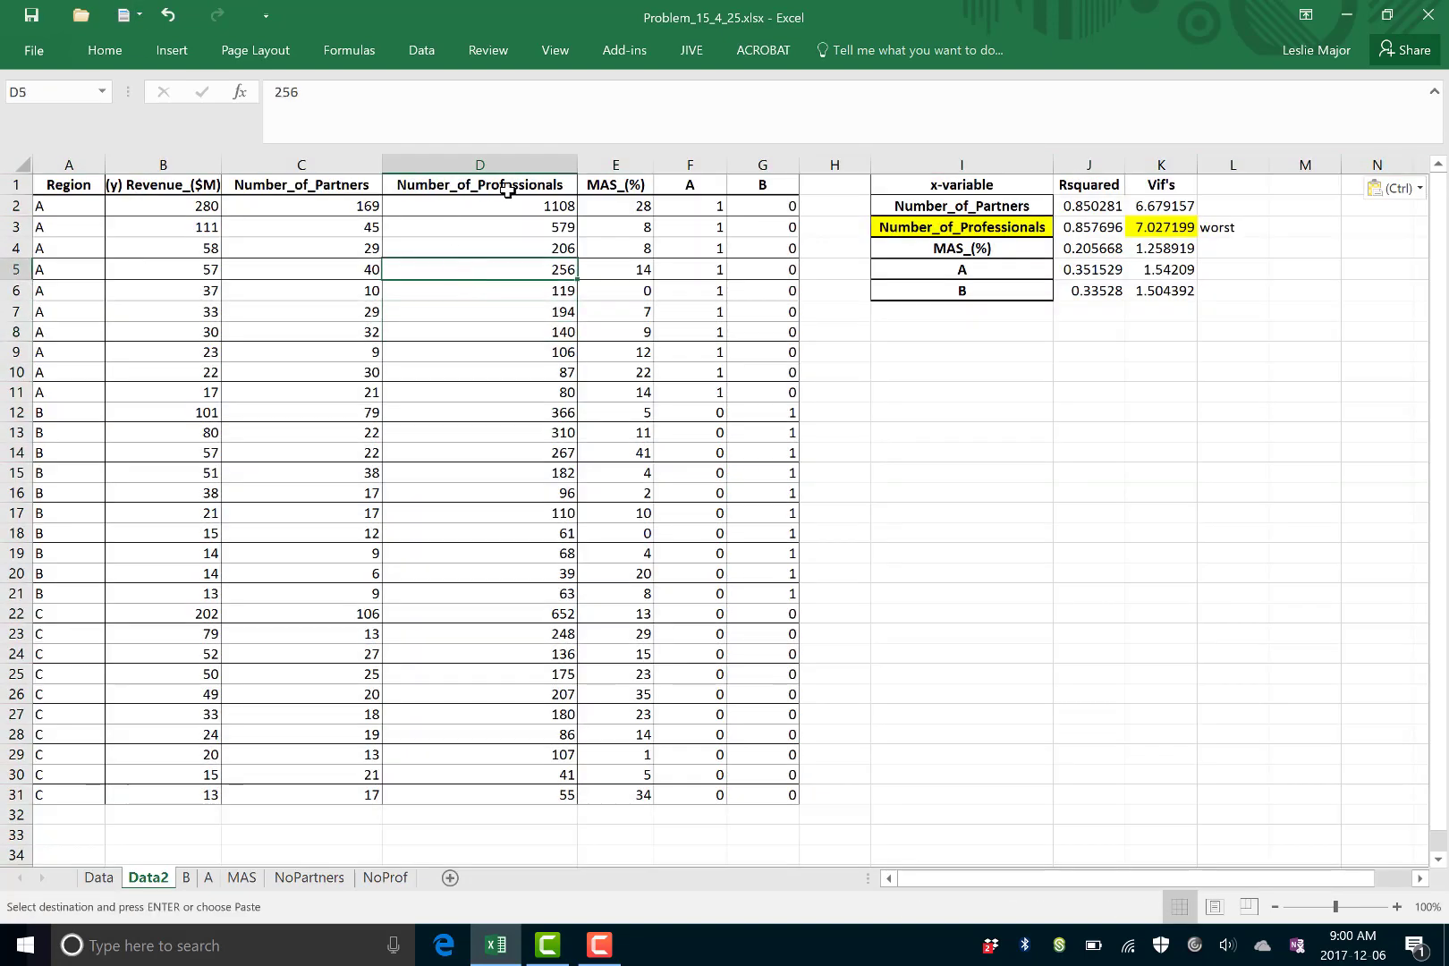
right_click(515, 163)
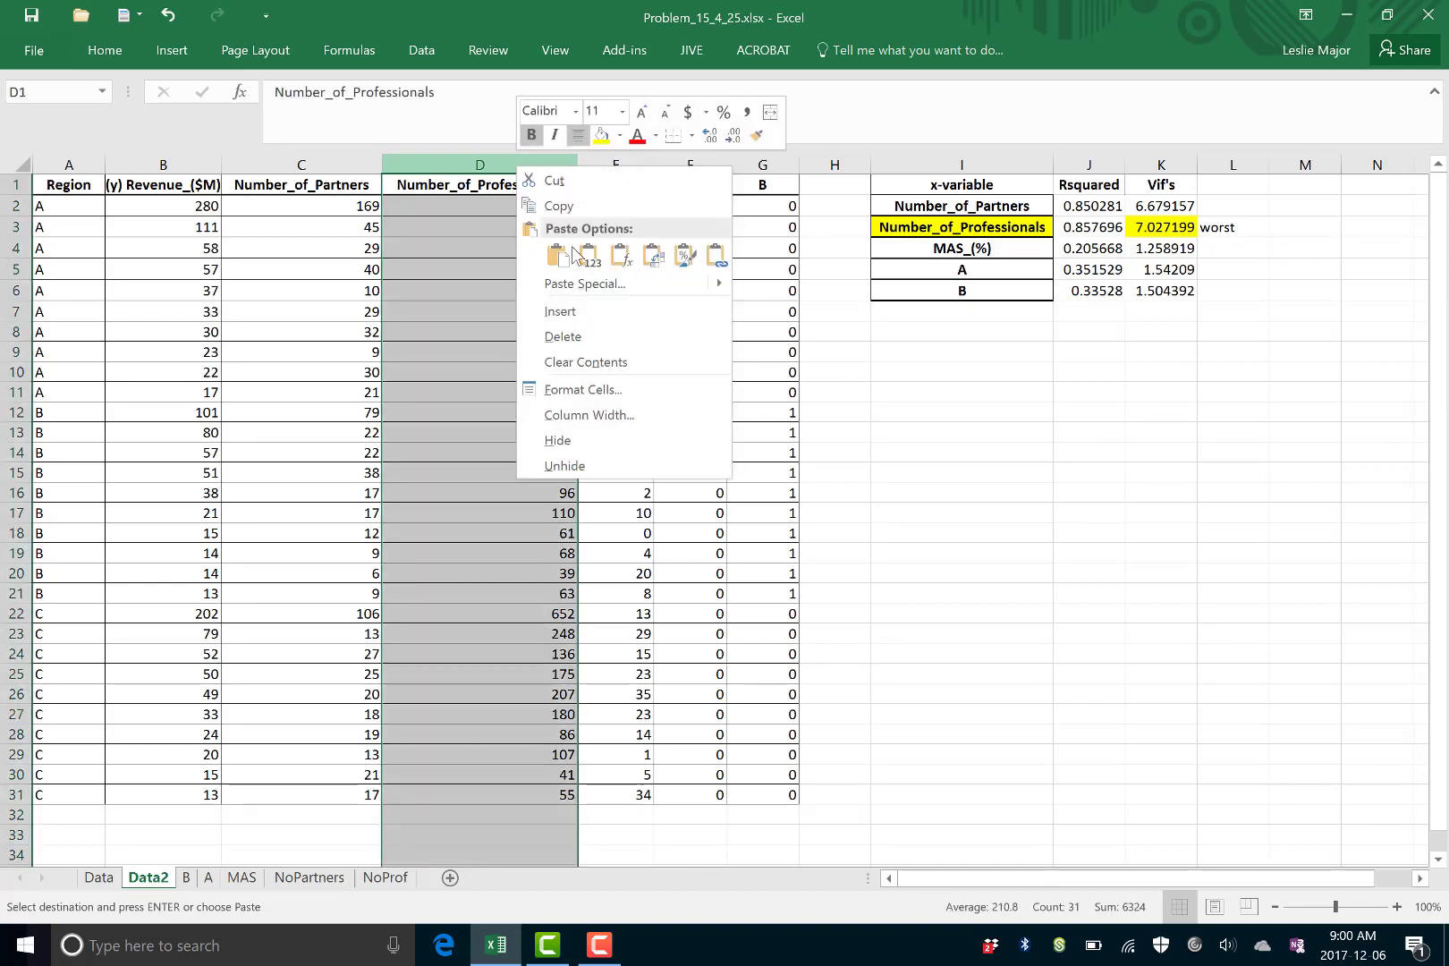
click(572, 338)
Delete the Number_of_Professionals row H3:K3 from the VIF table, shifting cells up
click(653, 402)
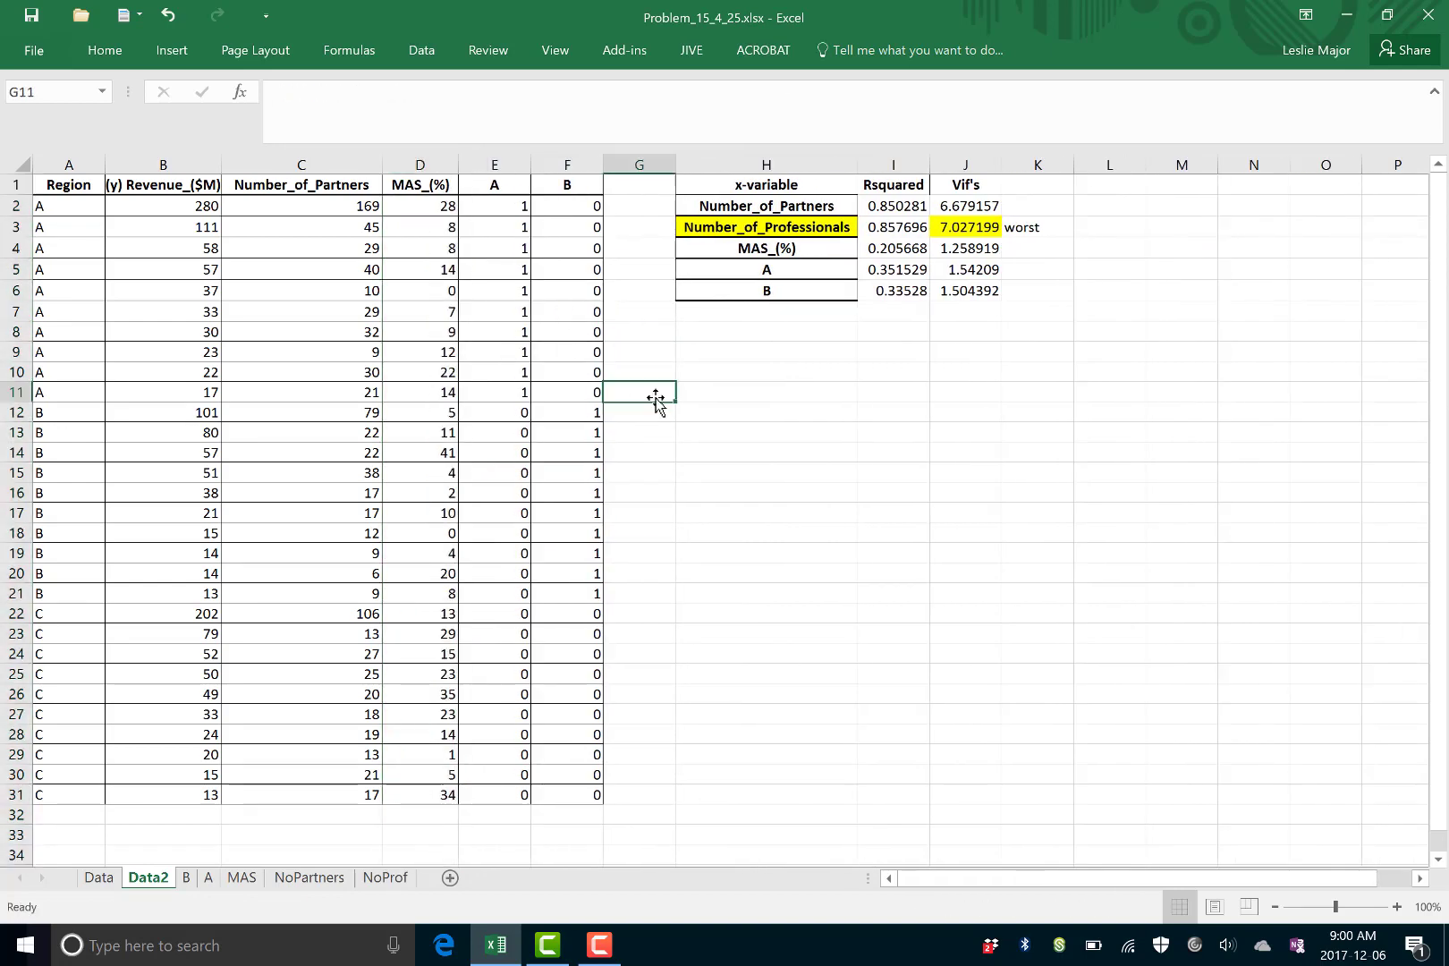
click(878, 401)
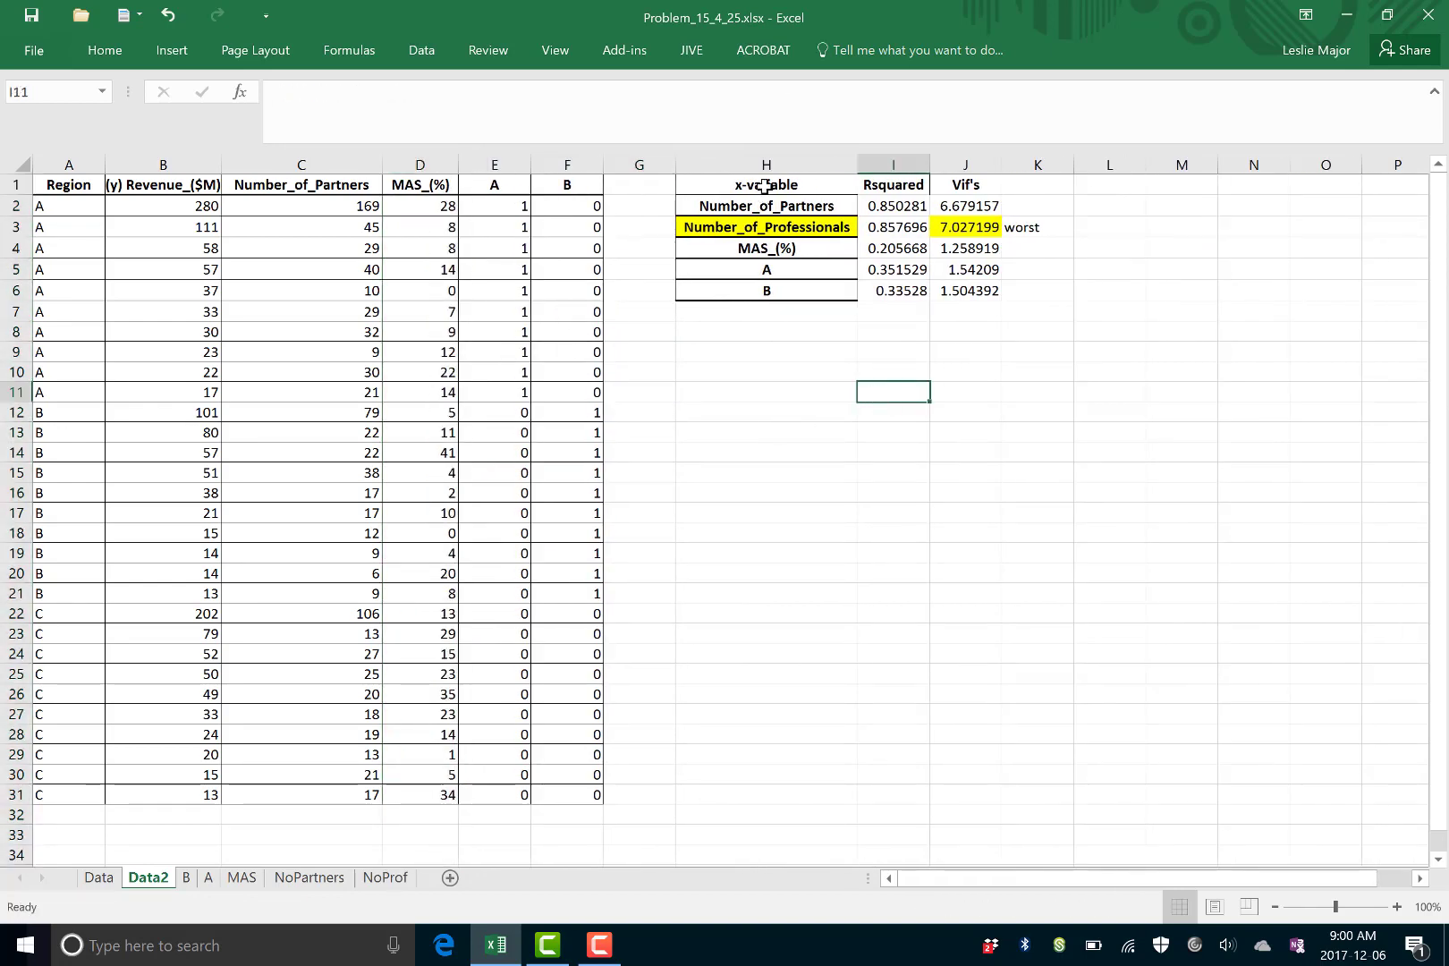
drag(764, 186, 939, 291)
click(893, 432)
drag(721, 229, 1039, 228)
right_click(1038, 229)
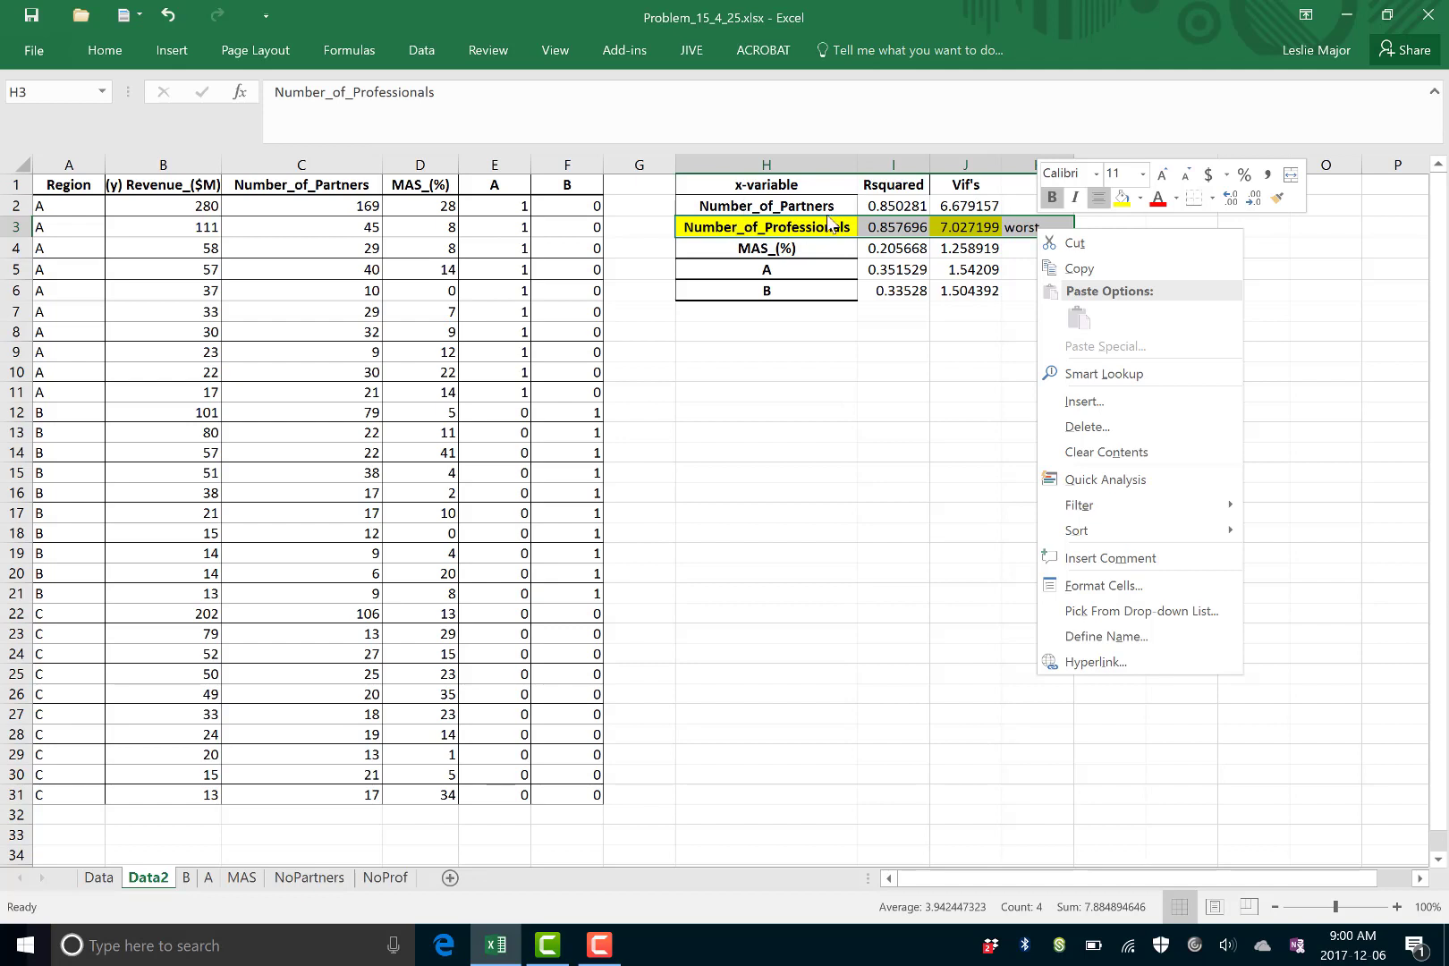
click(1080, 436)
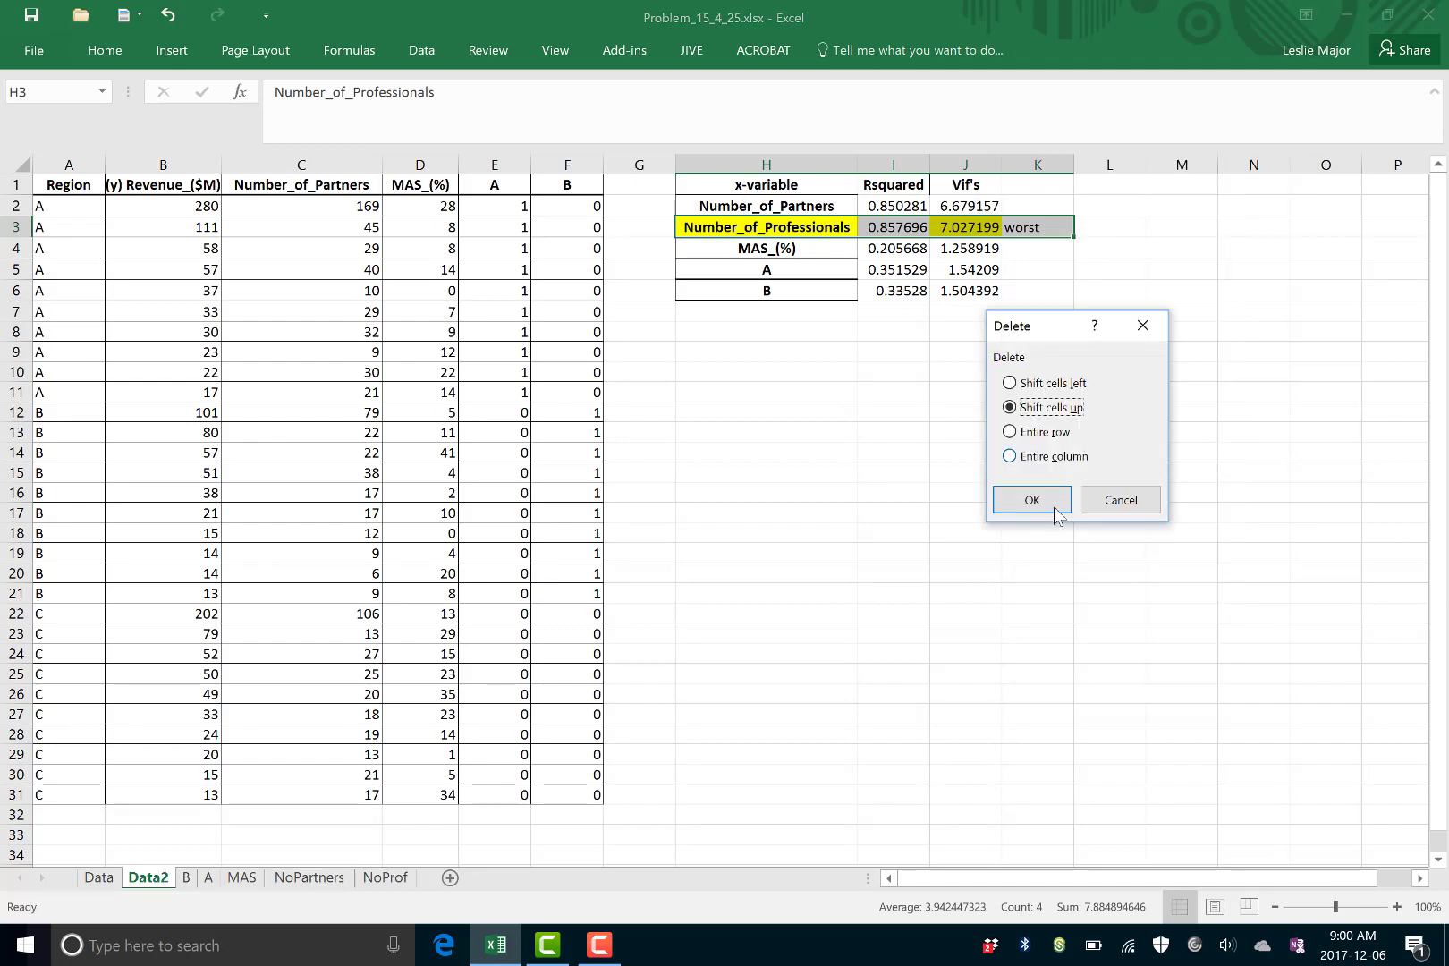
click(1053, 433)
click(1038, 408)
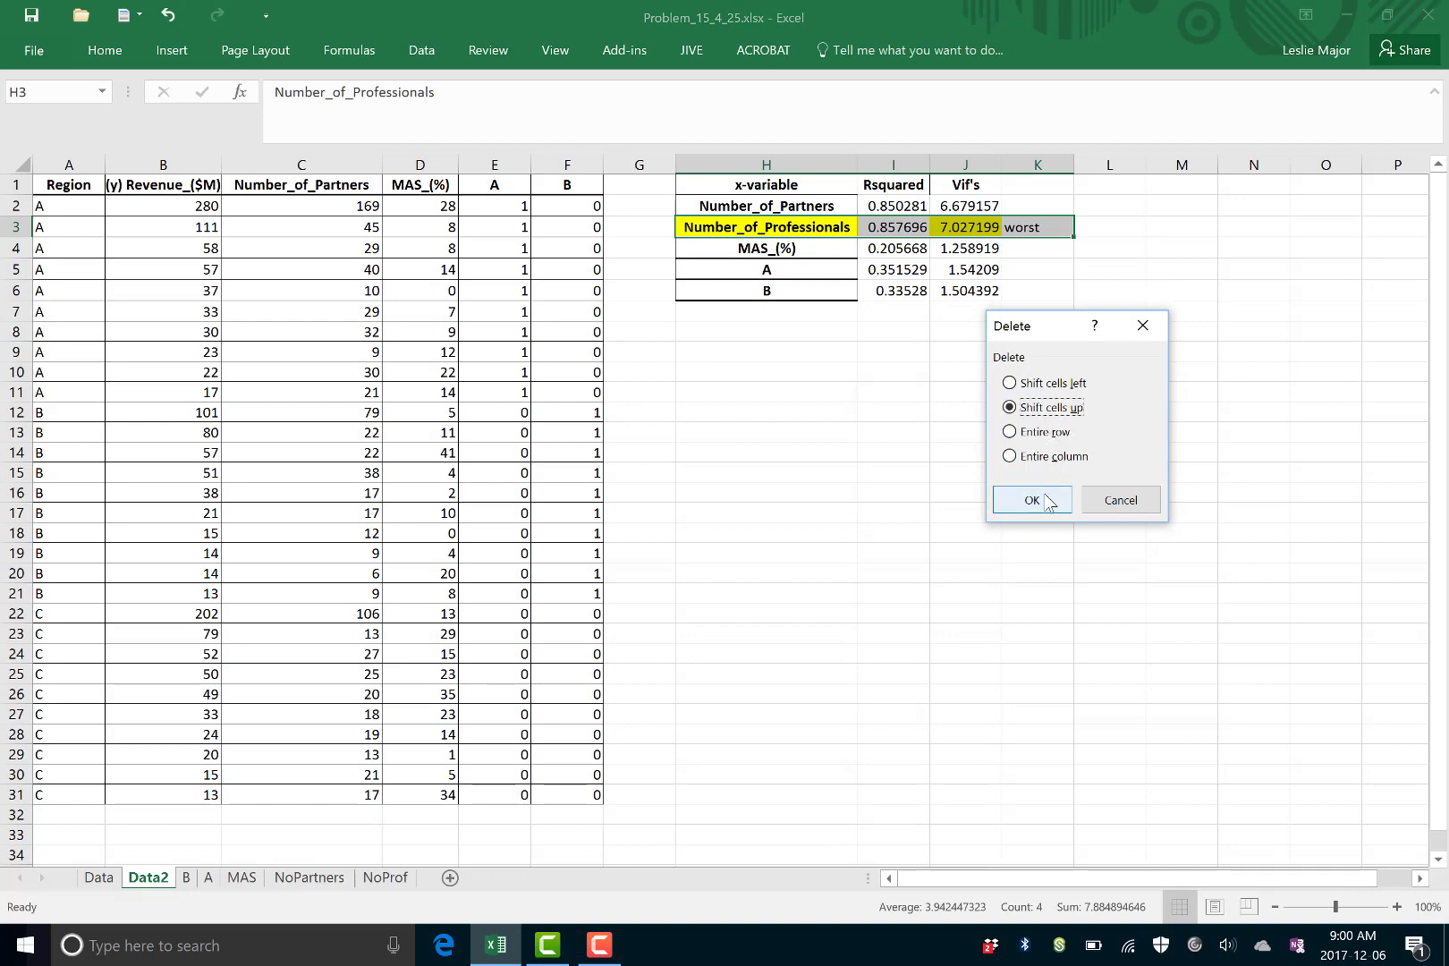
click(1028, 501)
click(1038, 426)
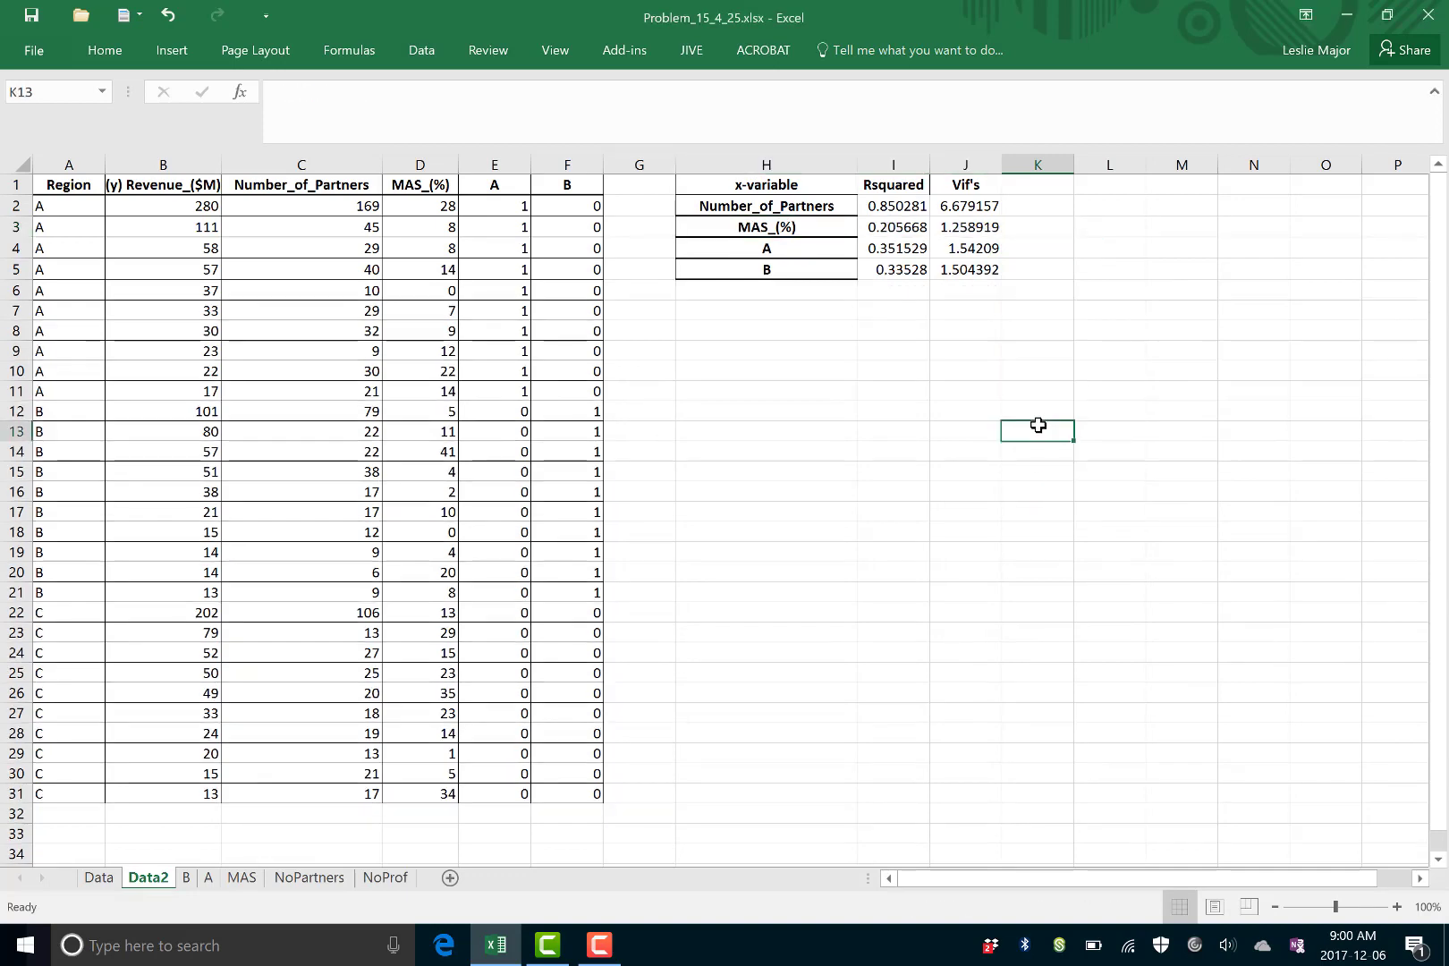
Clear the four Rsquared and four Vif's values in the table
click(742, 322)
click(744, 305)
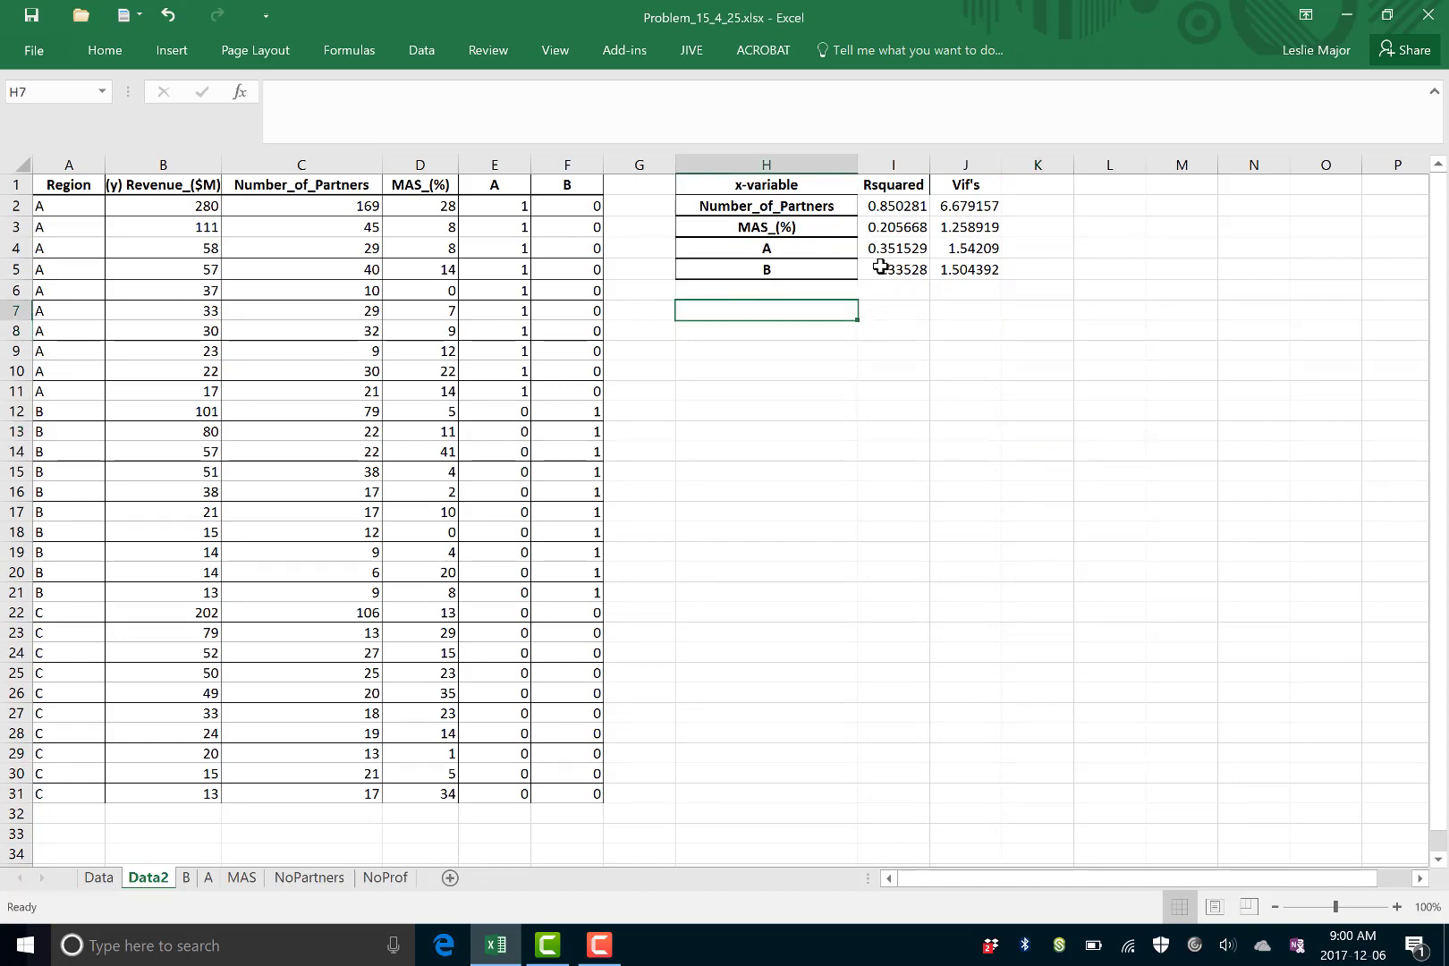
drag(884, 205, 882, 269)
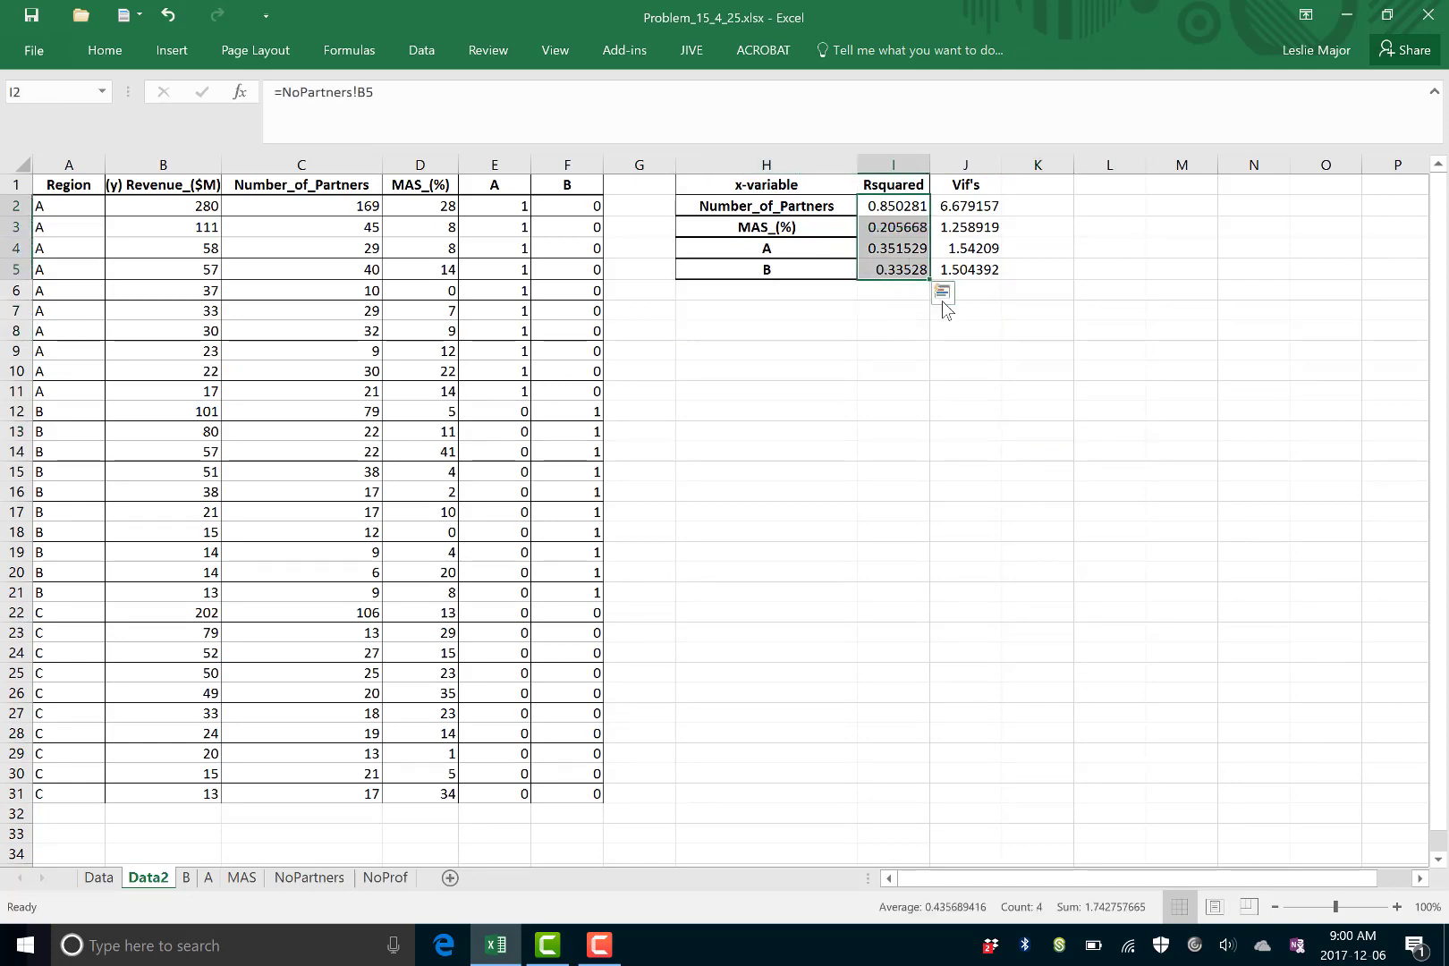
key(Delete)
drag(941, 207, 948, 258)
key(Delete)
click(1145, 337)
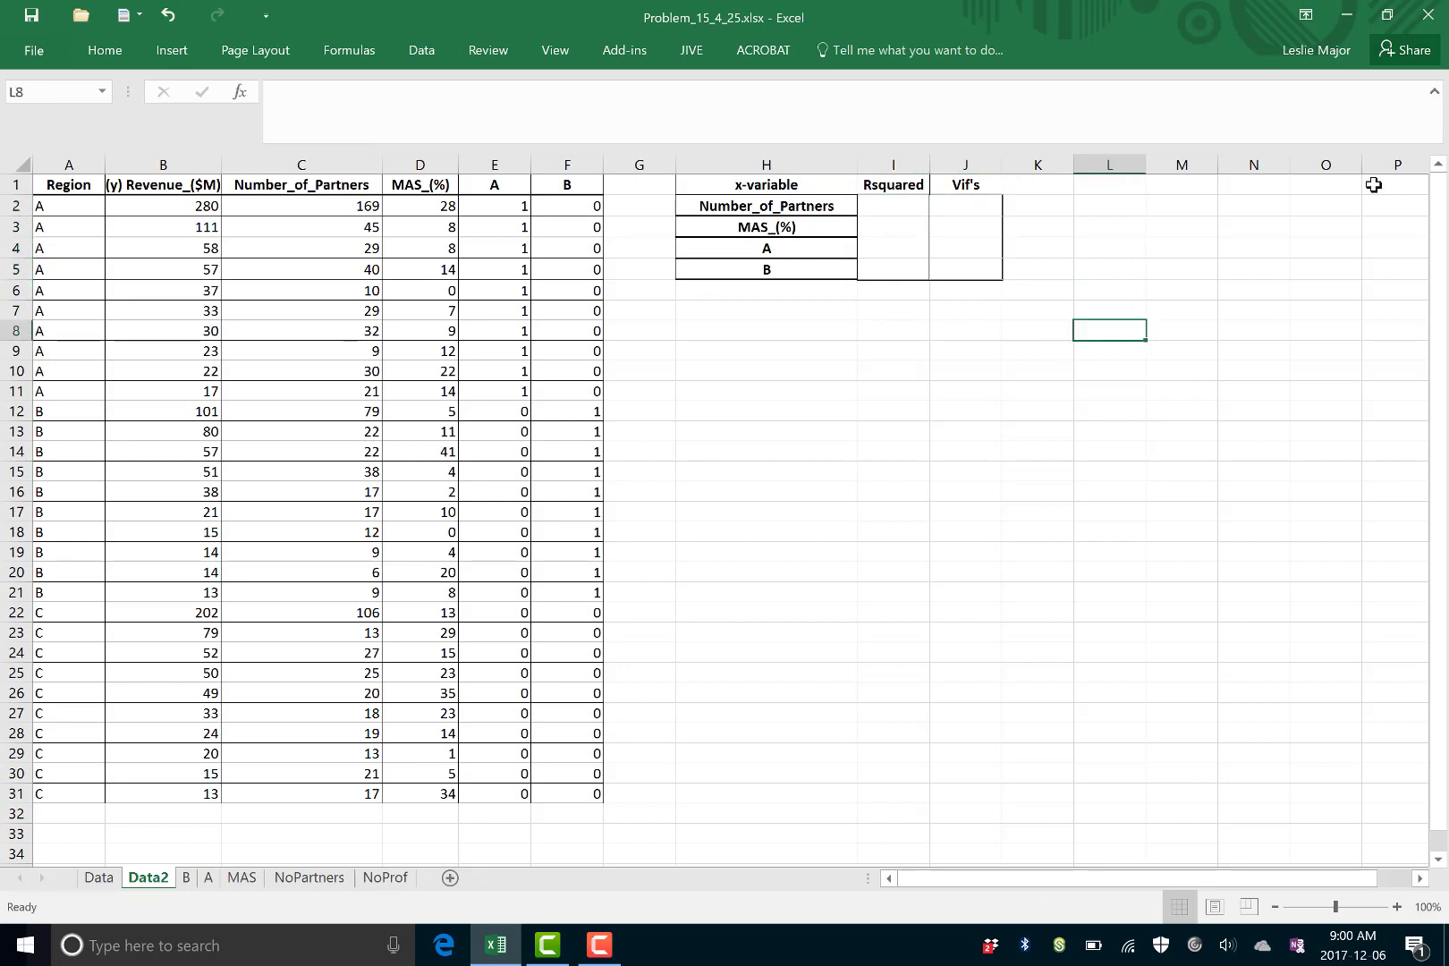
click(1199, 395)
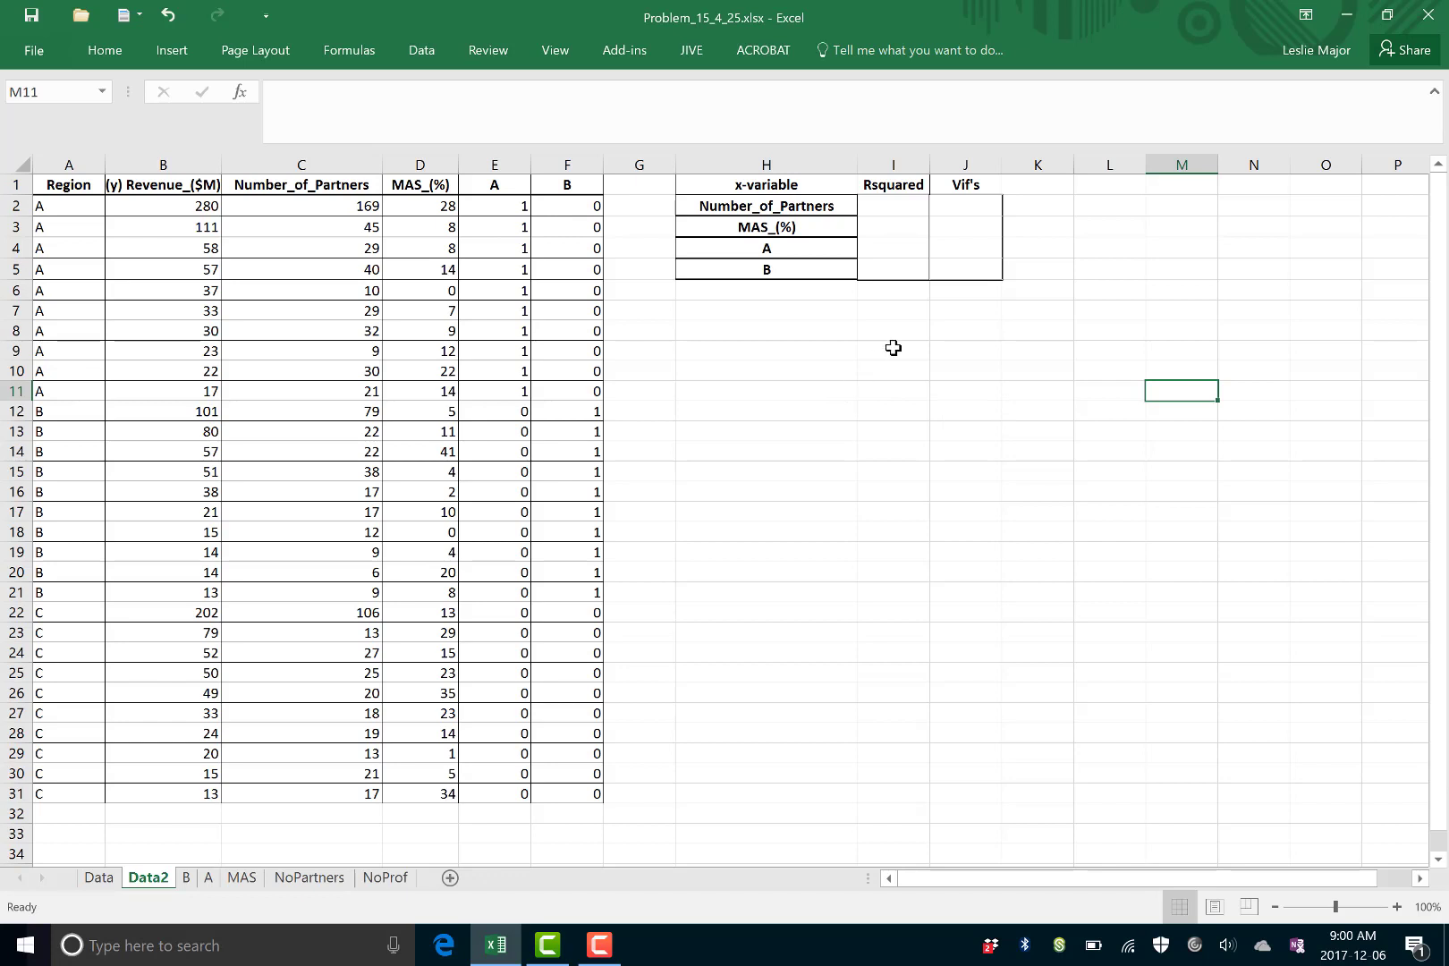
Copy the remaining predictor columns C1:F31
click(887, 391)
click(738, 398)
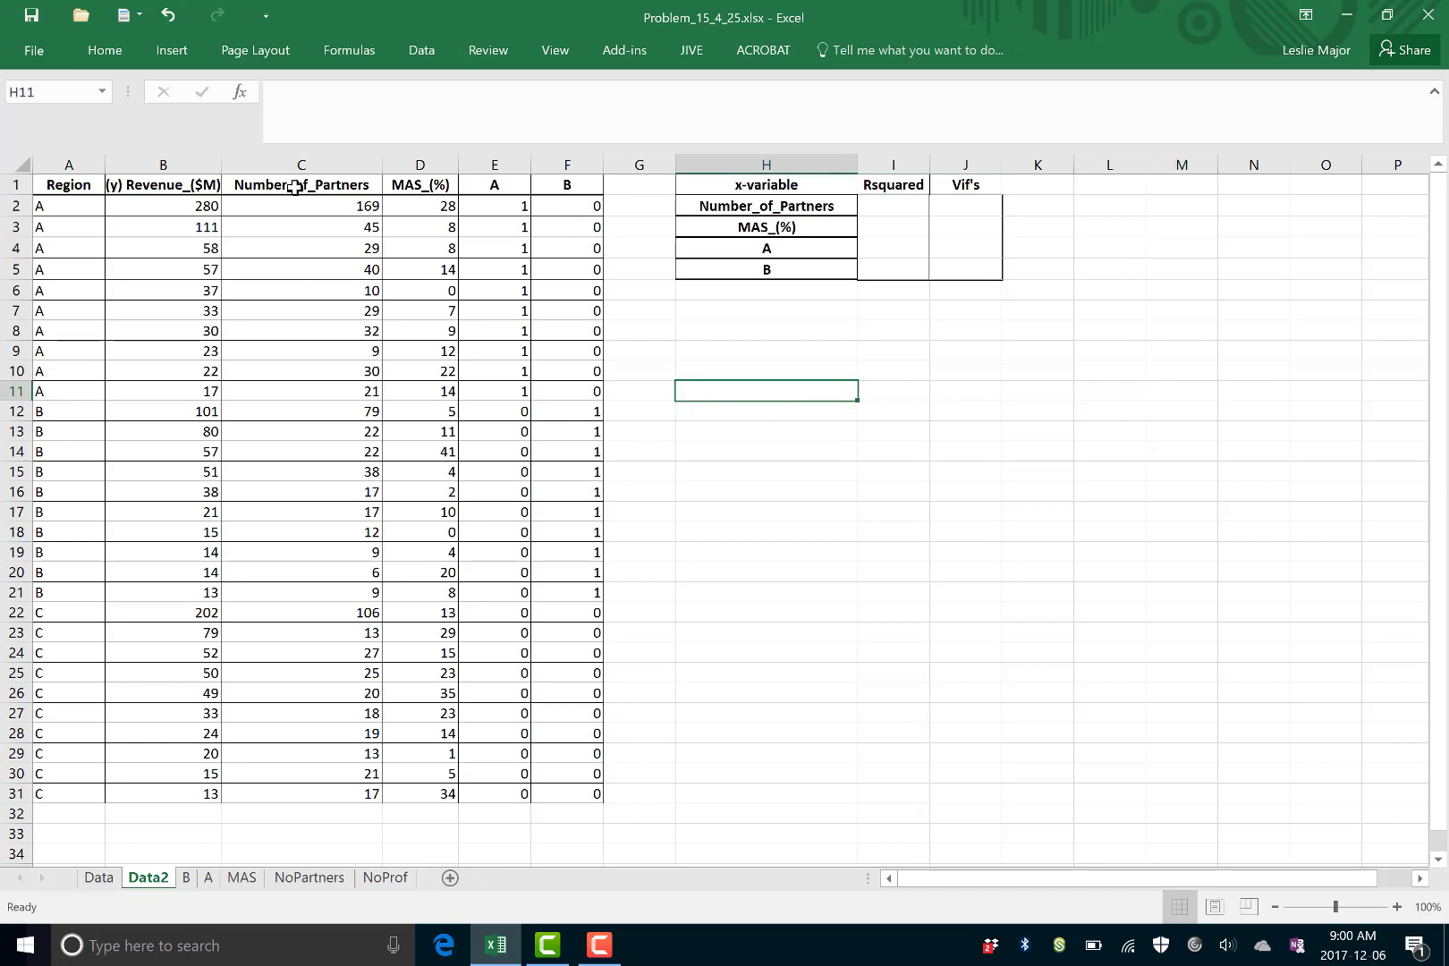
drag(295, 186, 578, 790)
key(ctrl+c)
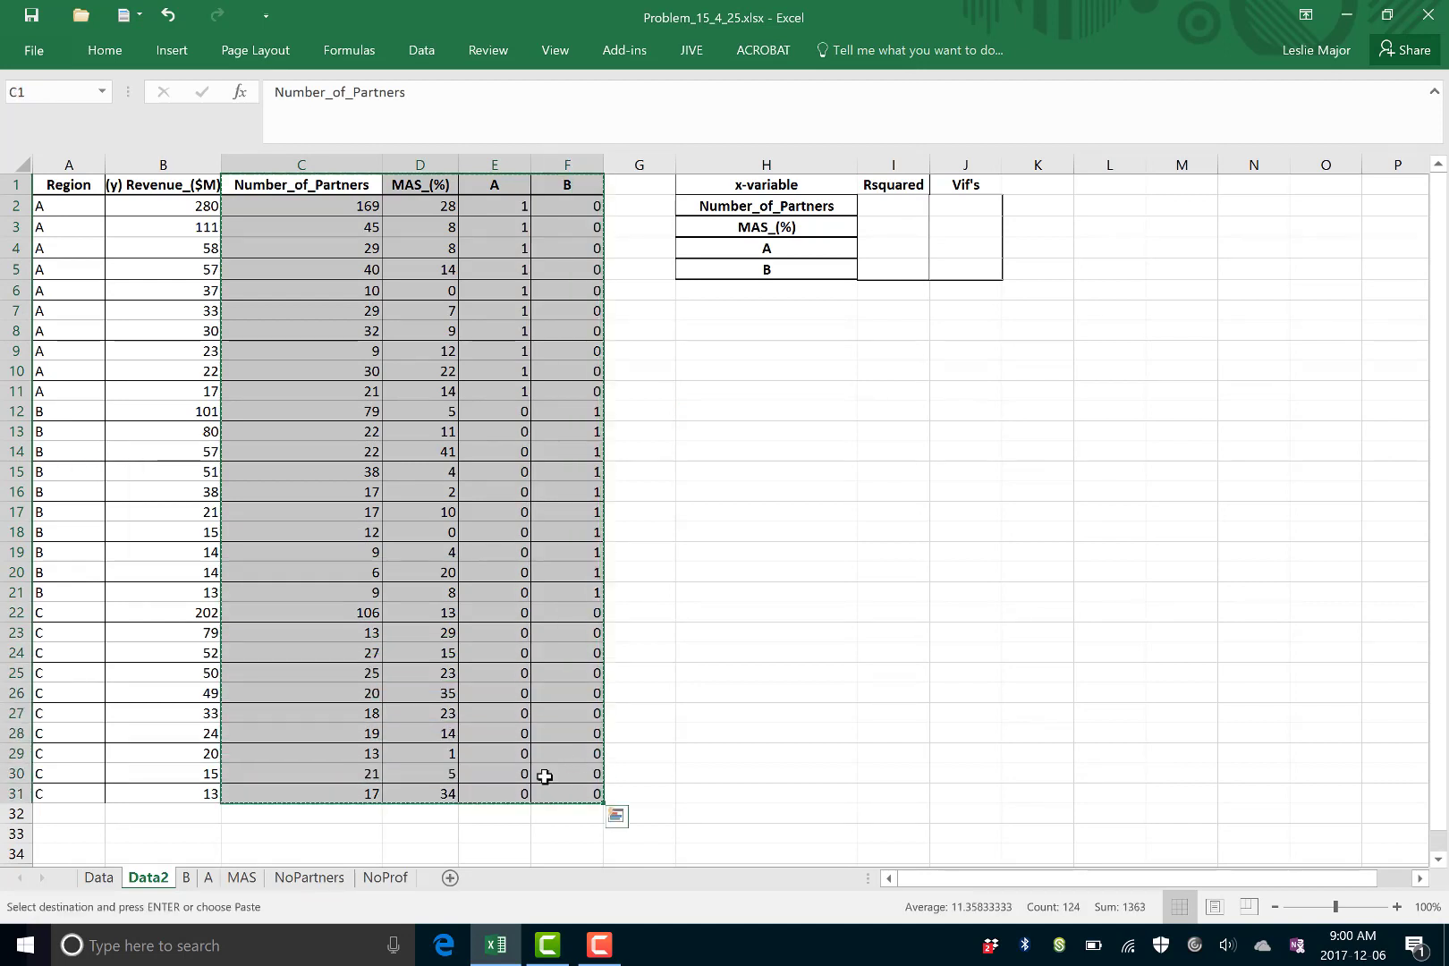
Add a new sheet named NoPart2 and paste the predictor data
click(450, 878)
right_click(202, 875)
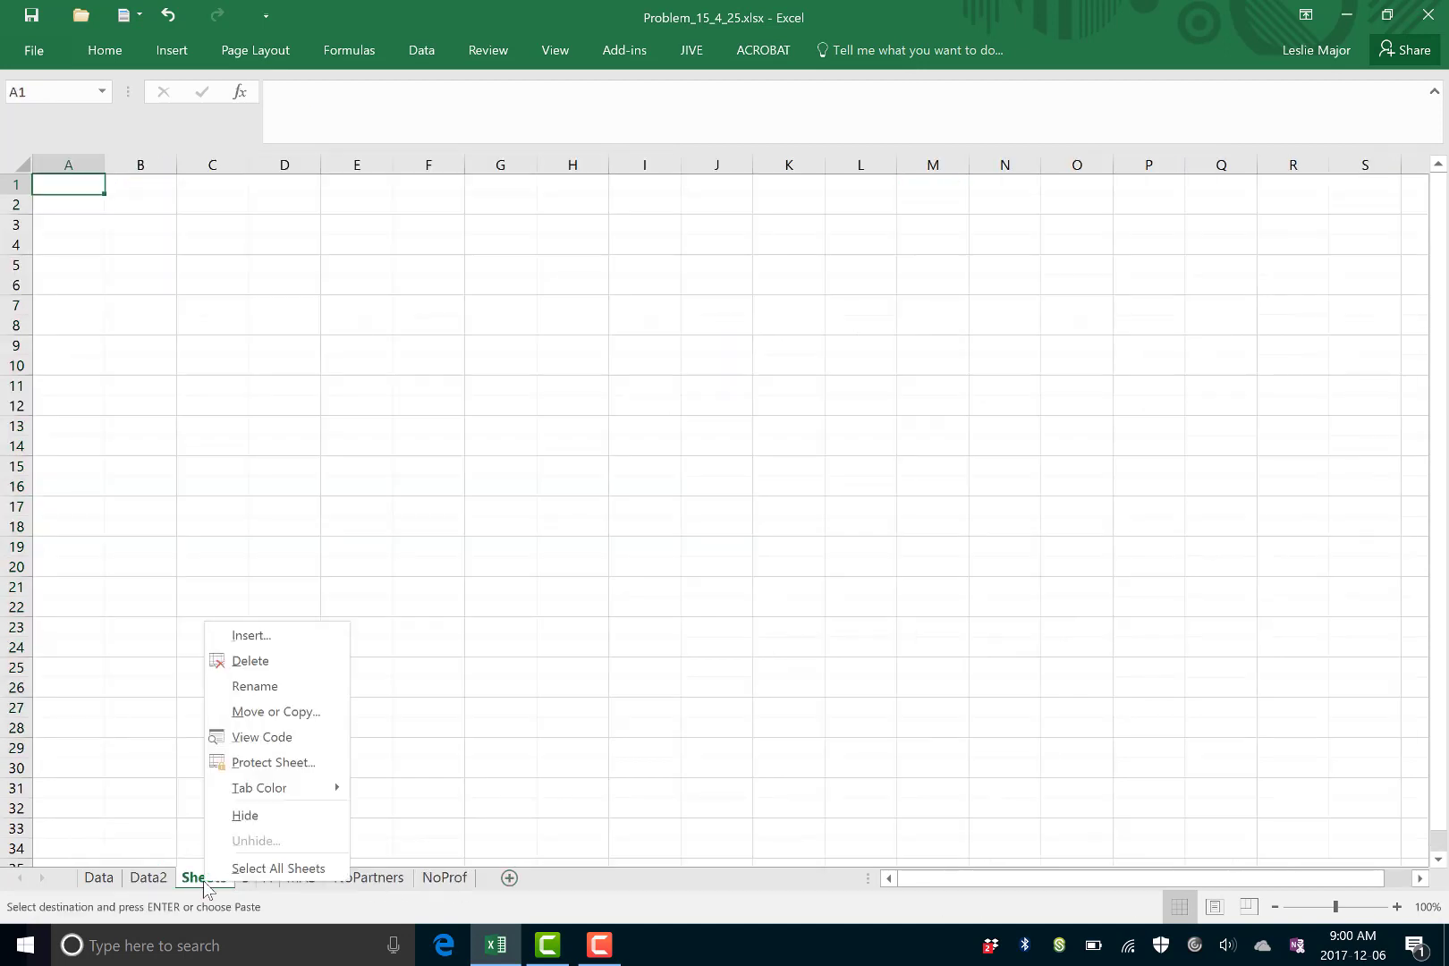
click(293, 686)
text(NoPart2)
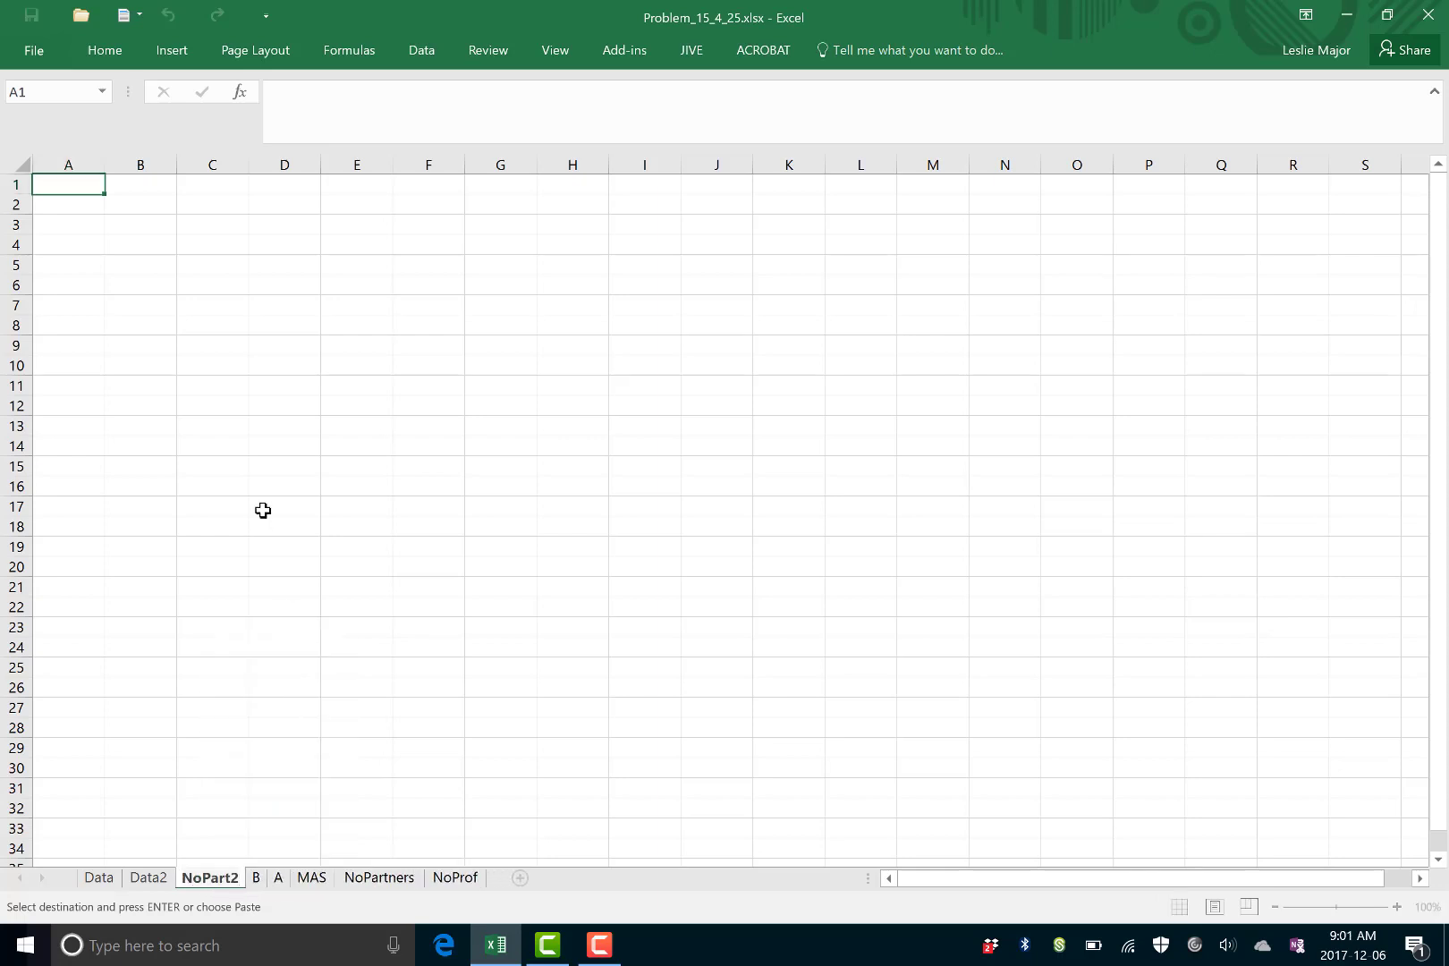
click(266, 509)
click(27, 168)
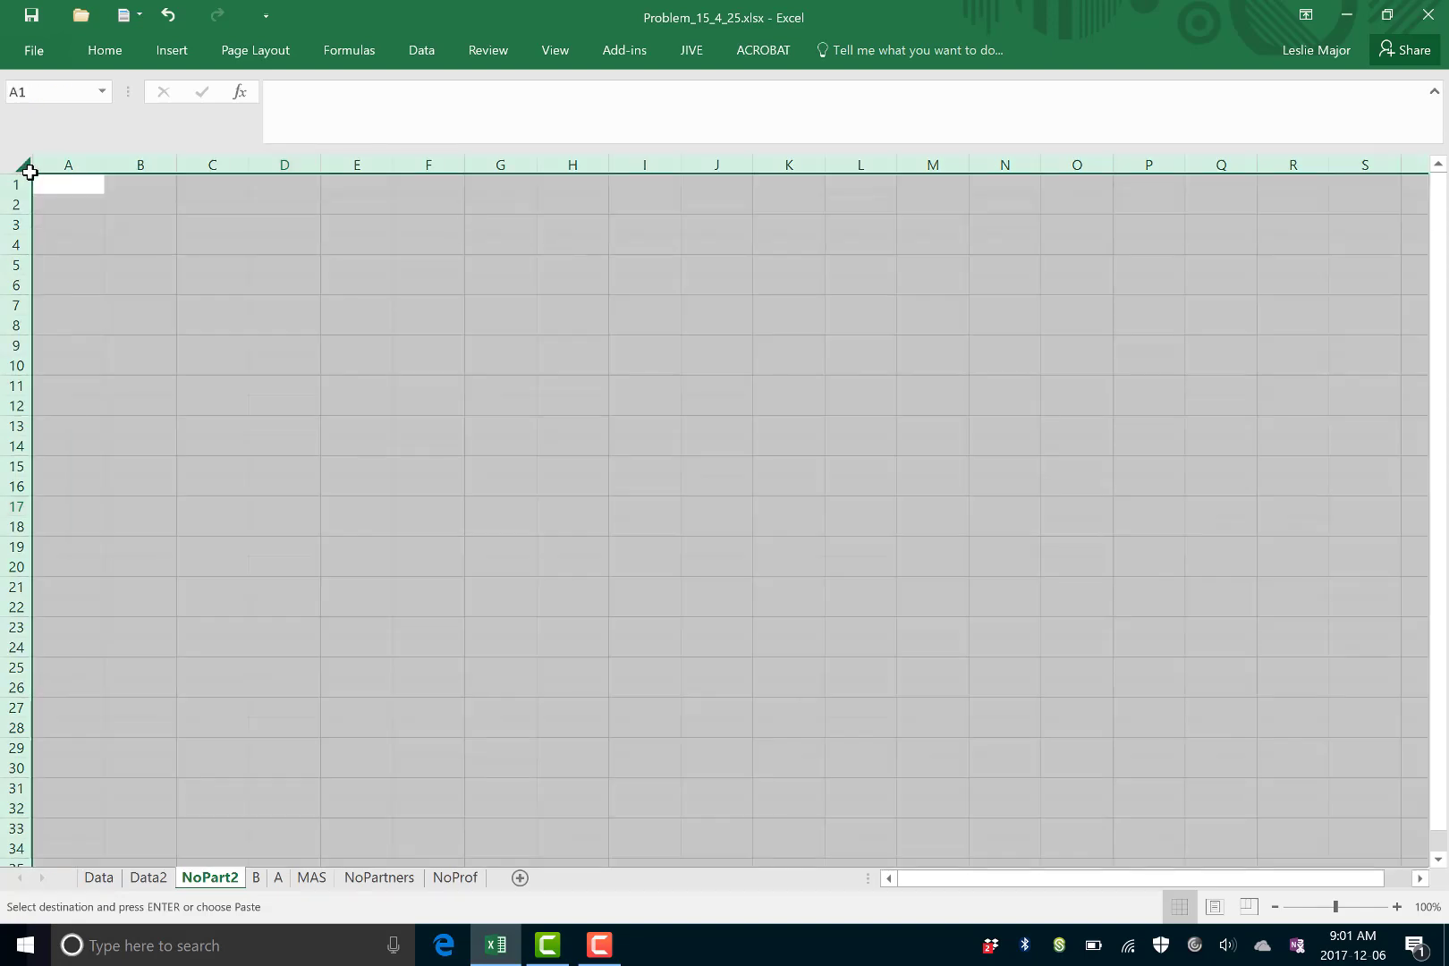
key(ctrl+v)
click(427, 306)
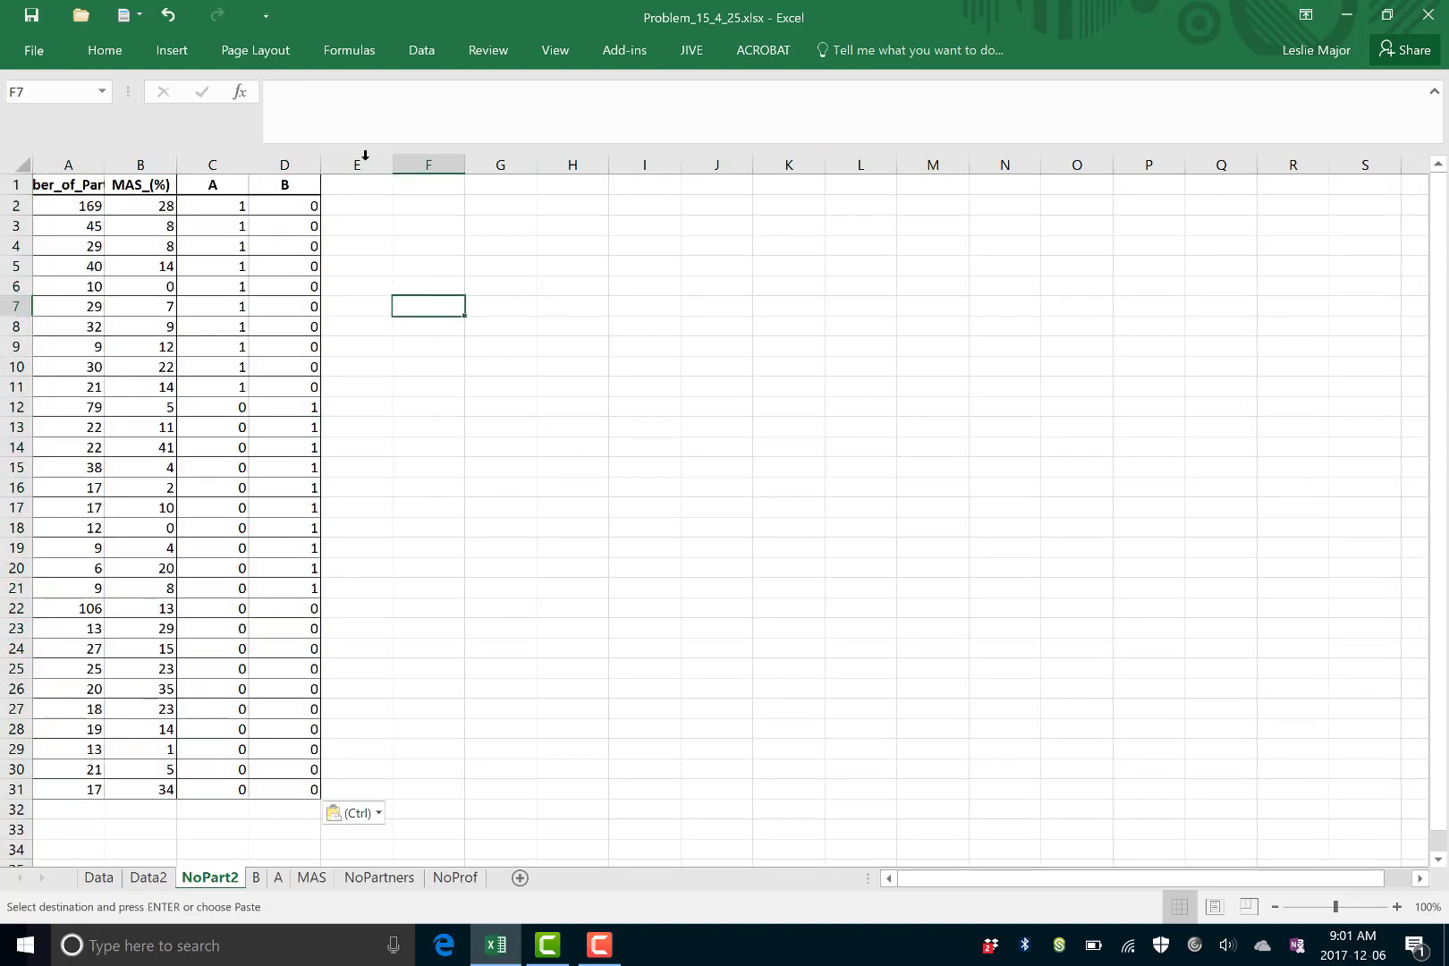
Run a Regression with Y A1:A31, X B1:D31 and output at F1
click(422, 52)
click(1113, 96)
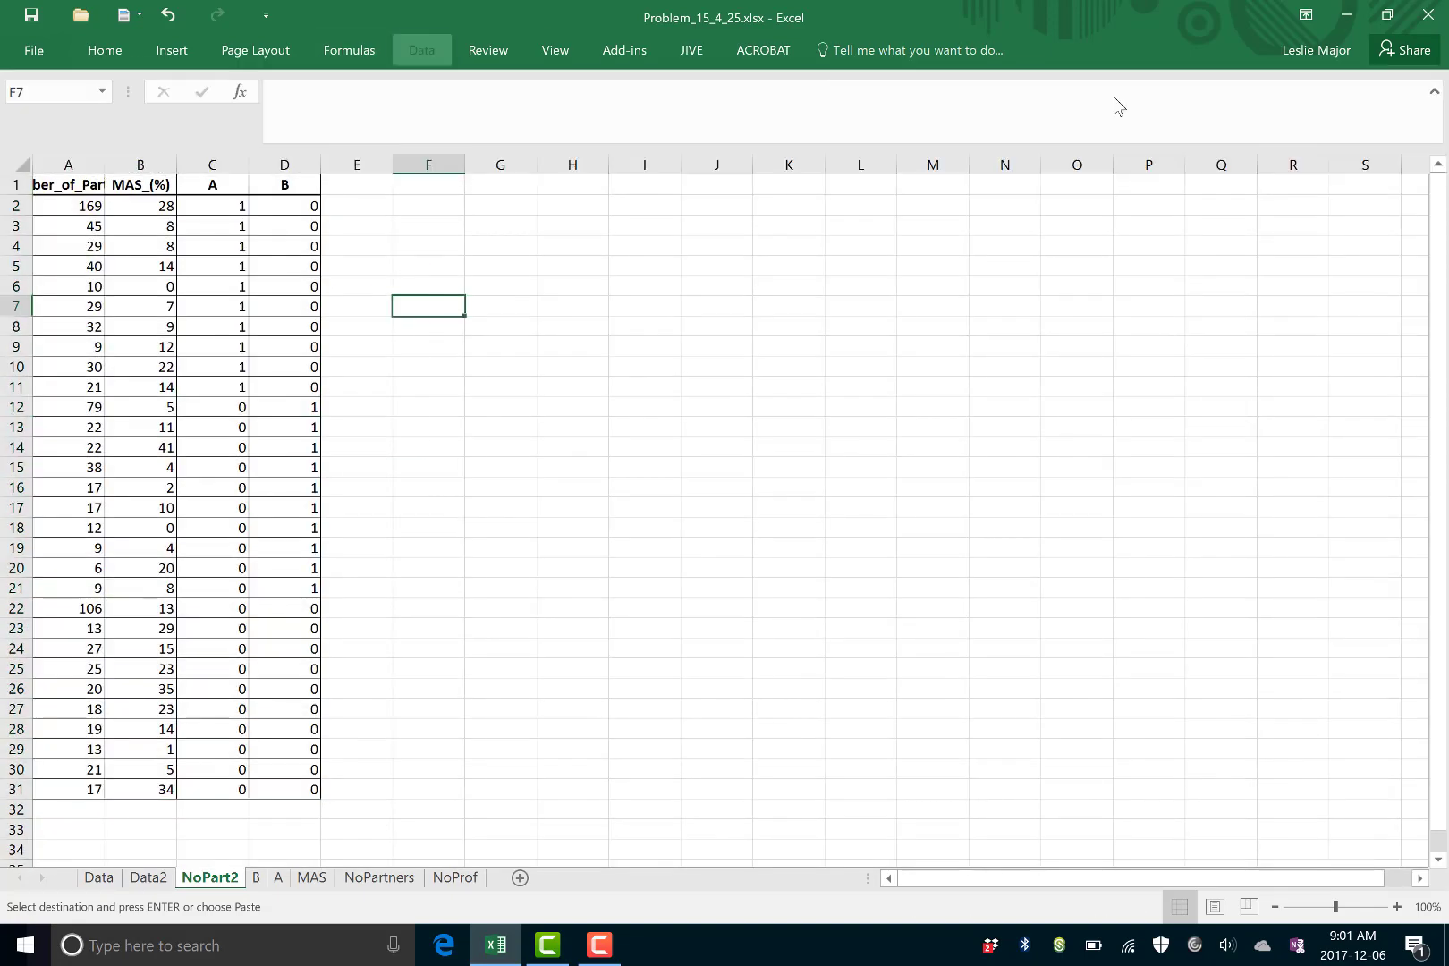
click(1047, 737)
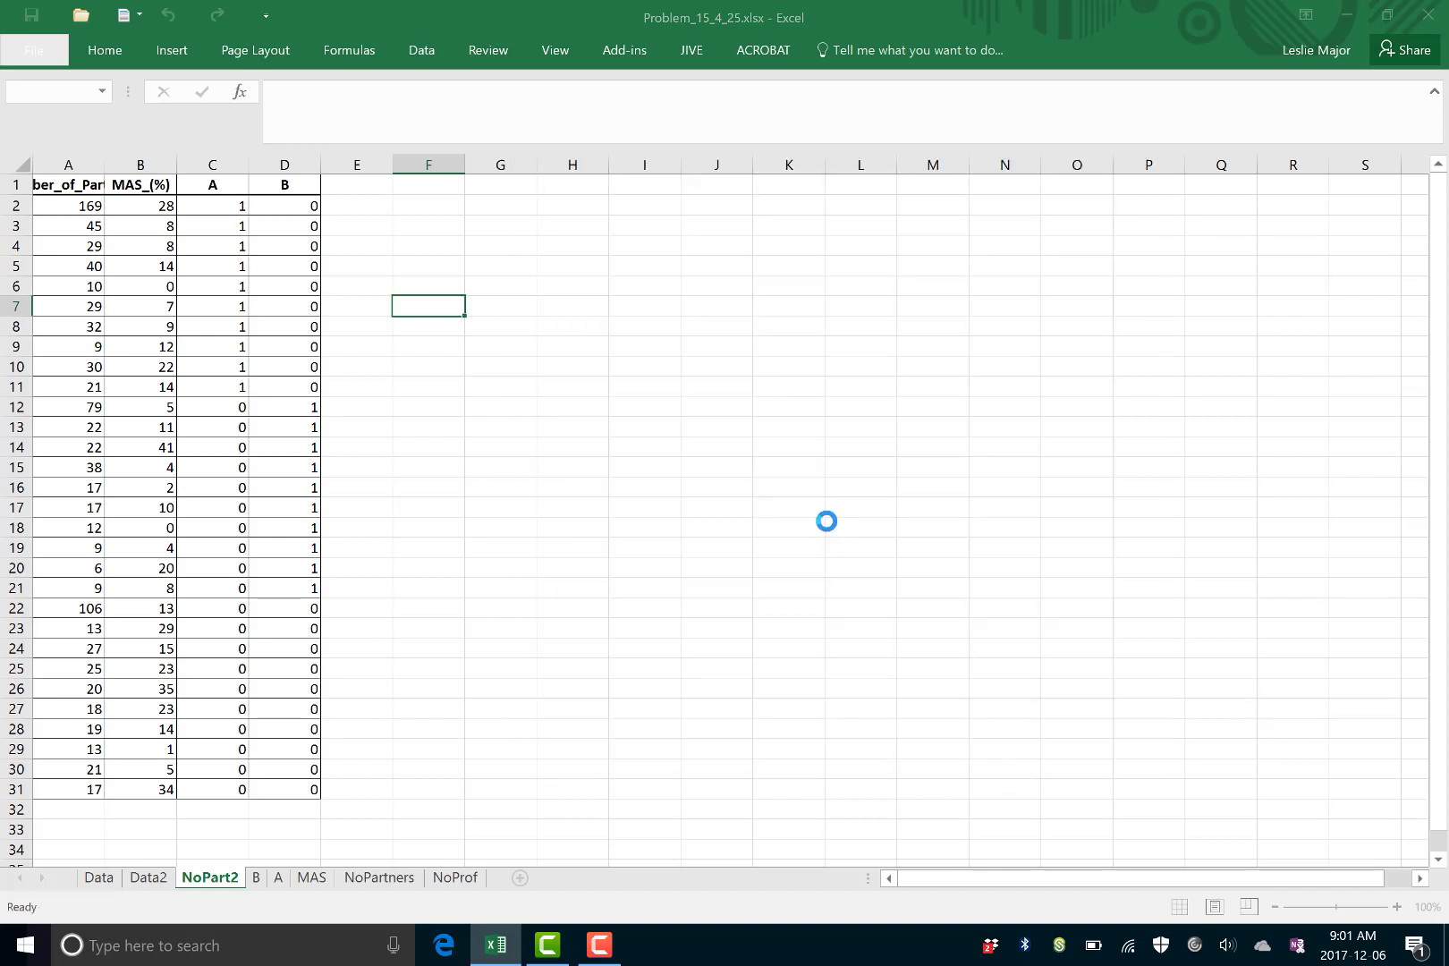
click(435, 53)
click(1163, 82)
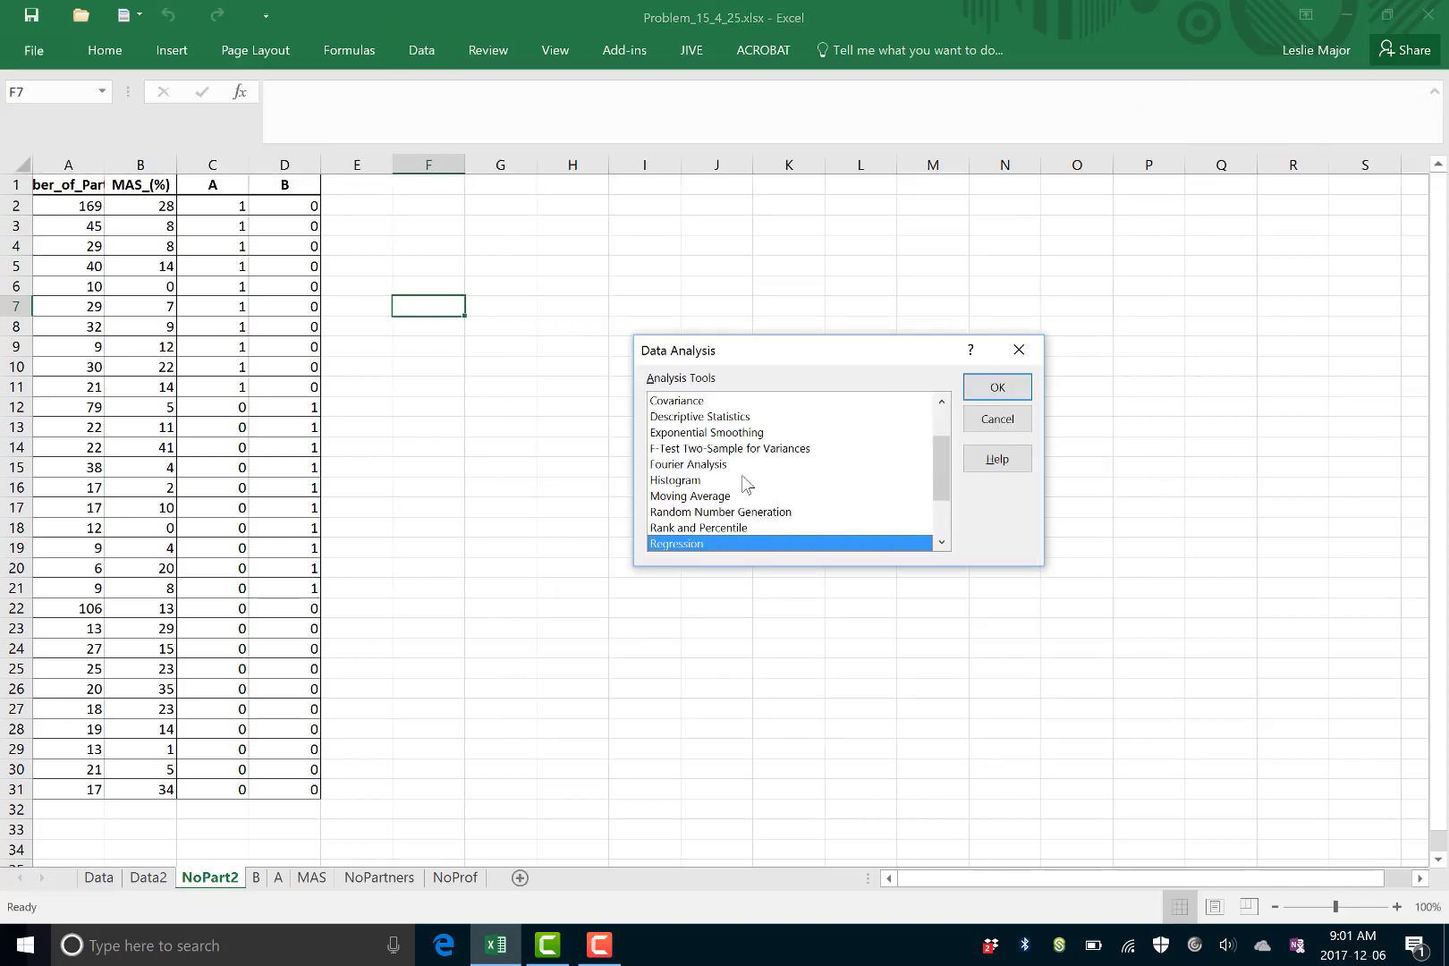
click(995, 387)
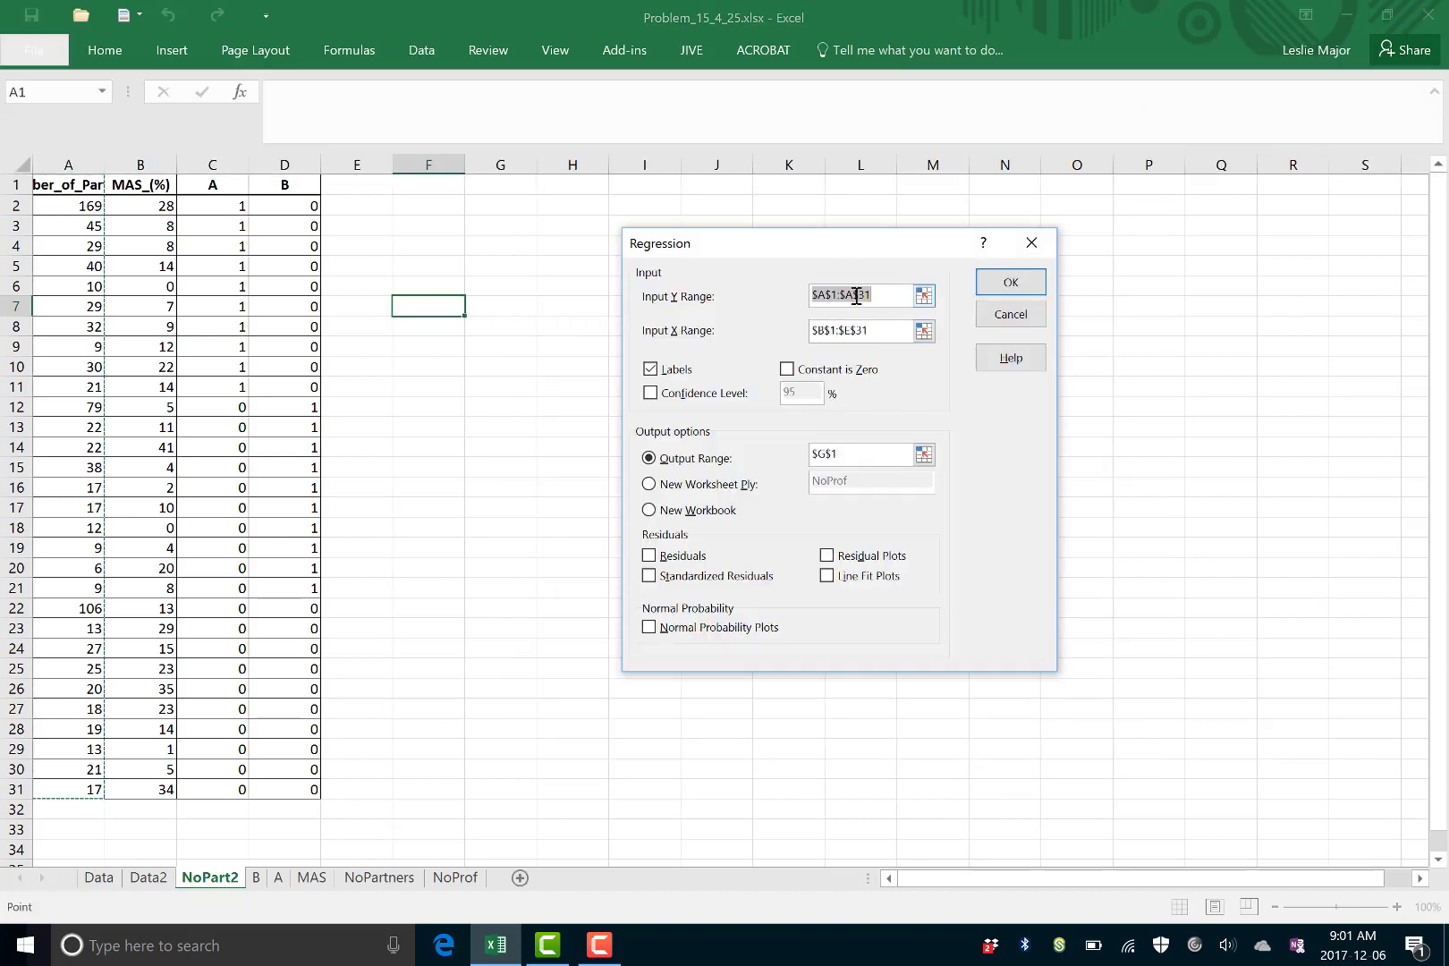
click(849, 330)
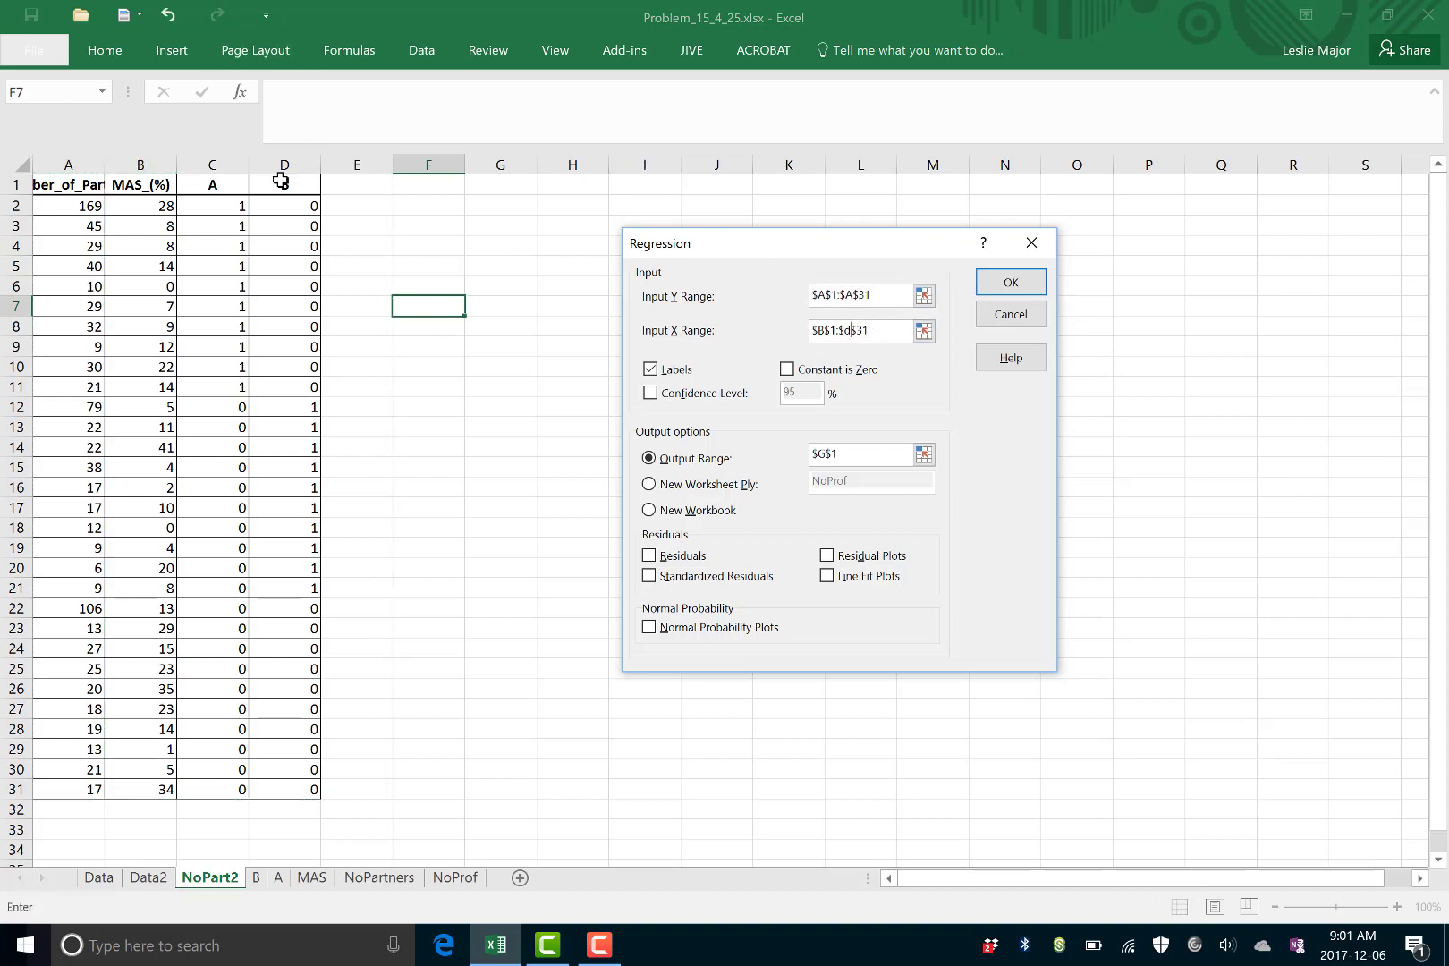
click(827, 451)
text(f)
click(1008, 282)
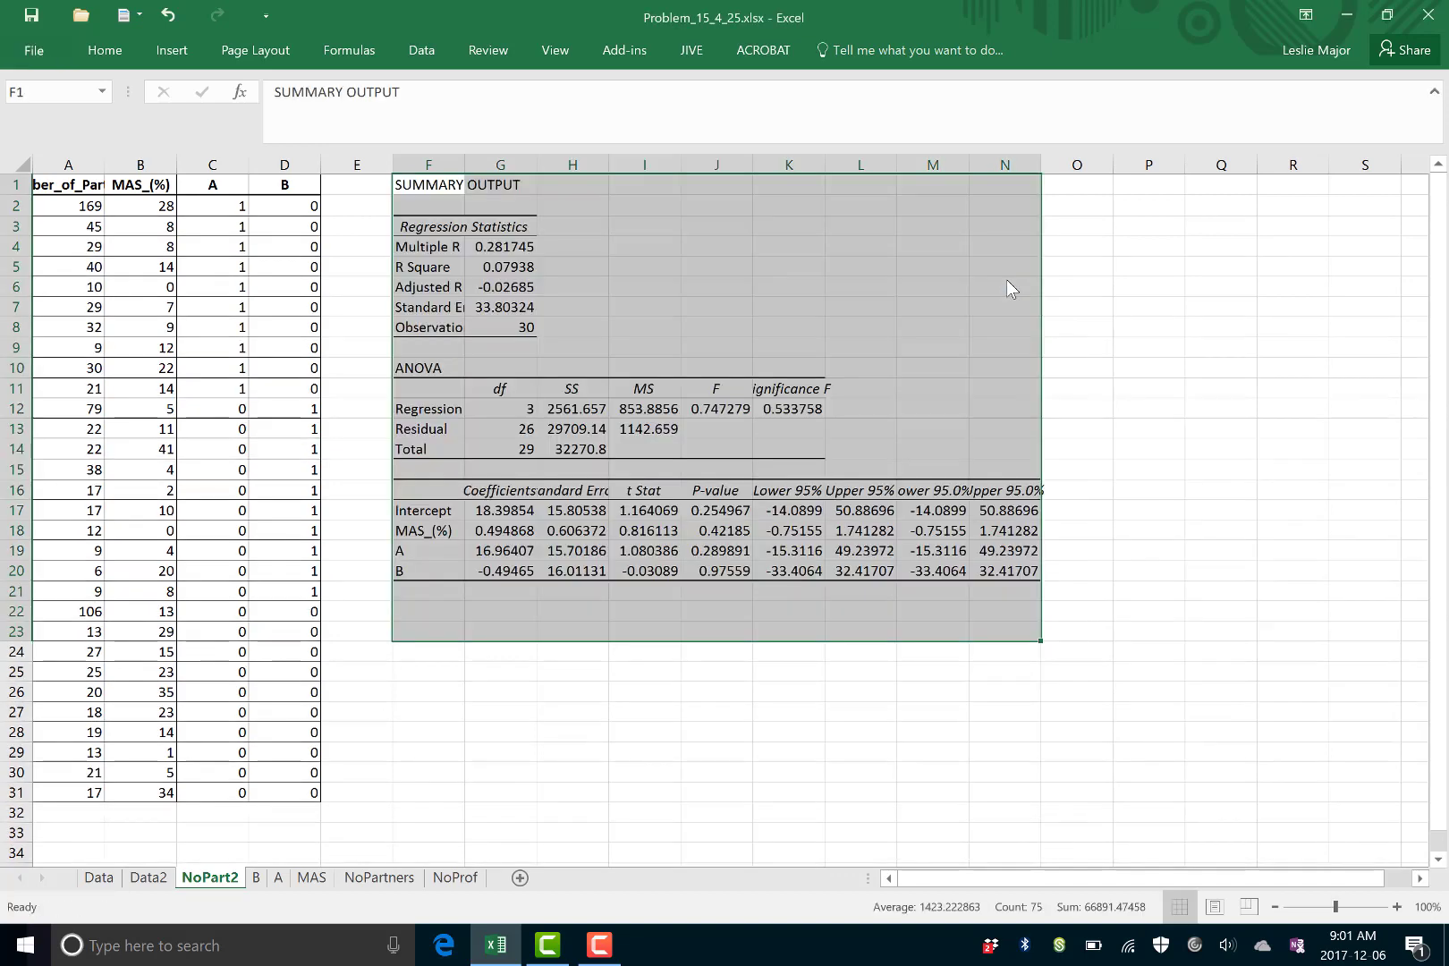
Fill R Square 0.07938 yellow and copy the NoPart2 predictor data
click(872, 348)
click(516, 273)
right_click(516, 273)
click(597, 243)
click(791, 288)
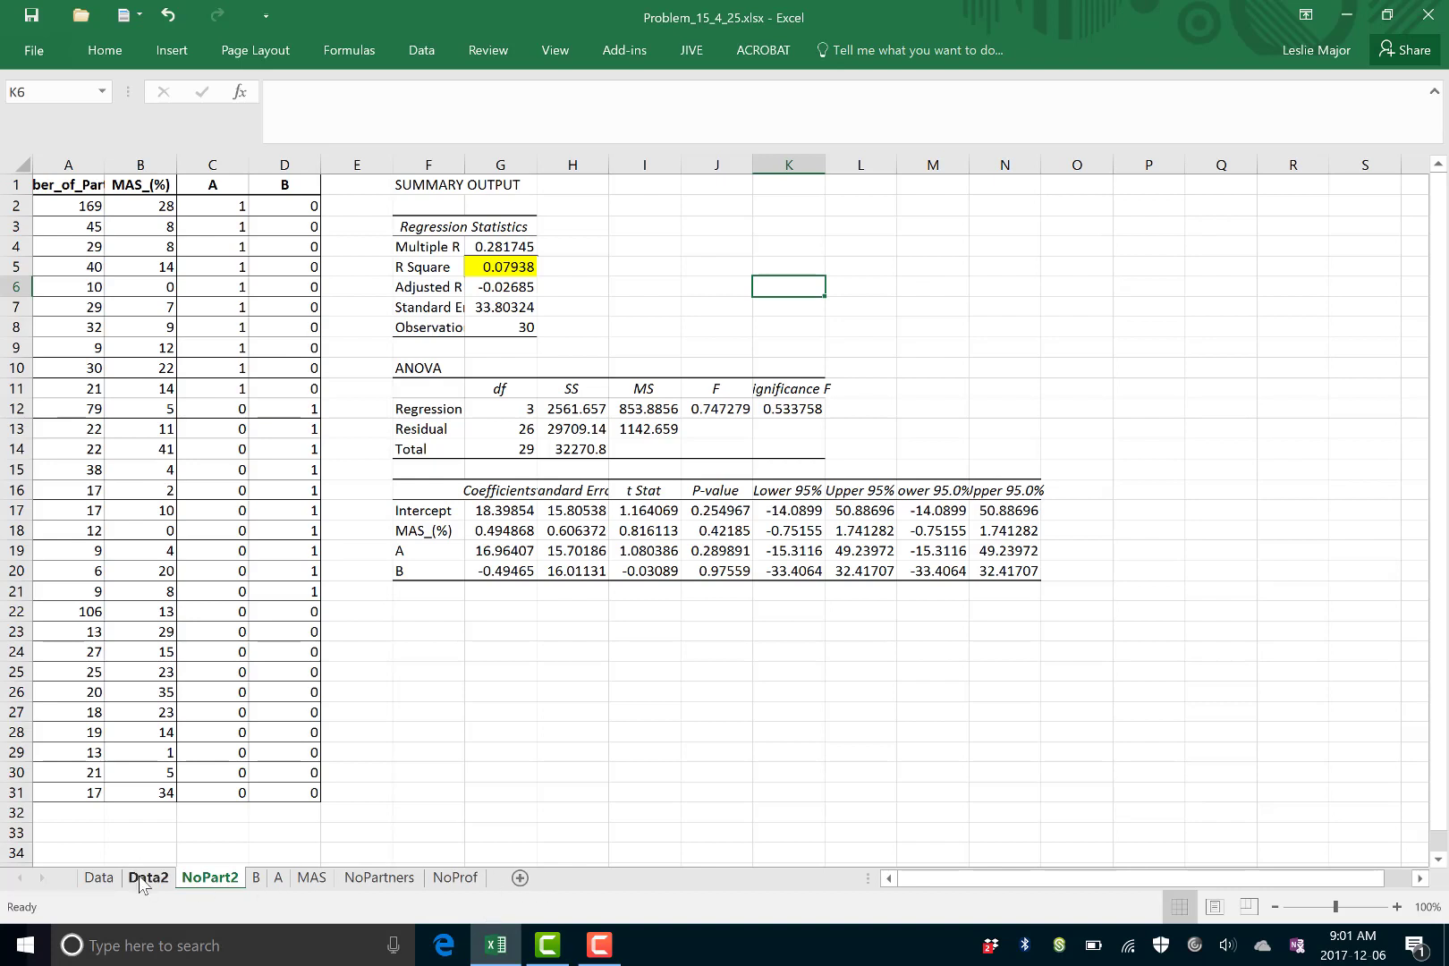
drag(59, 191, 296, 792)
key(ctrl+c)
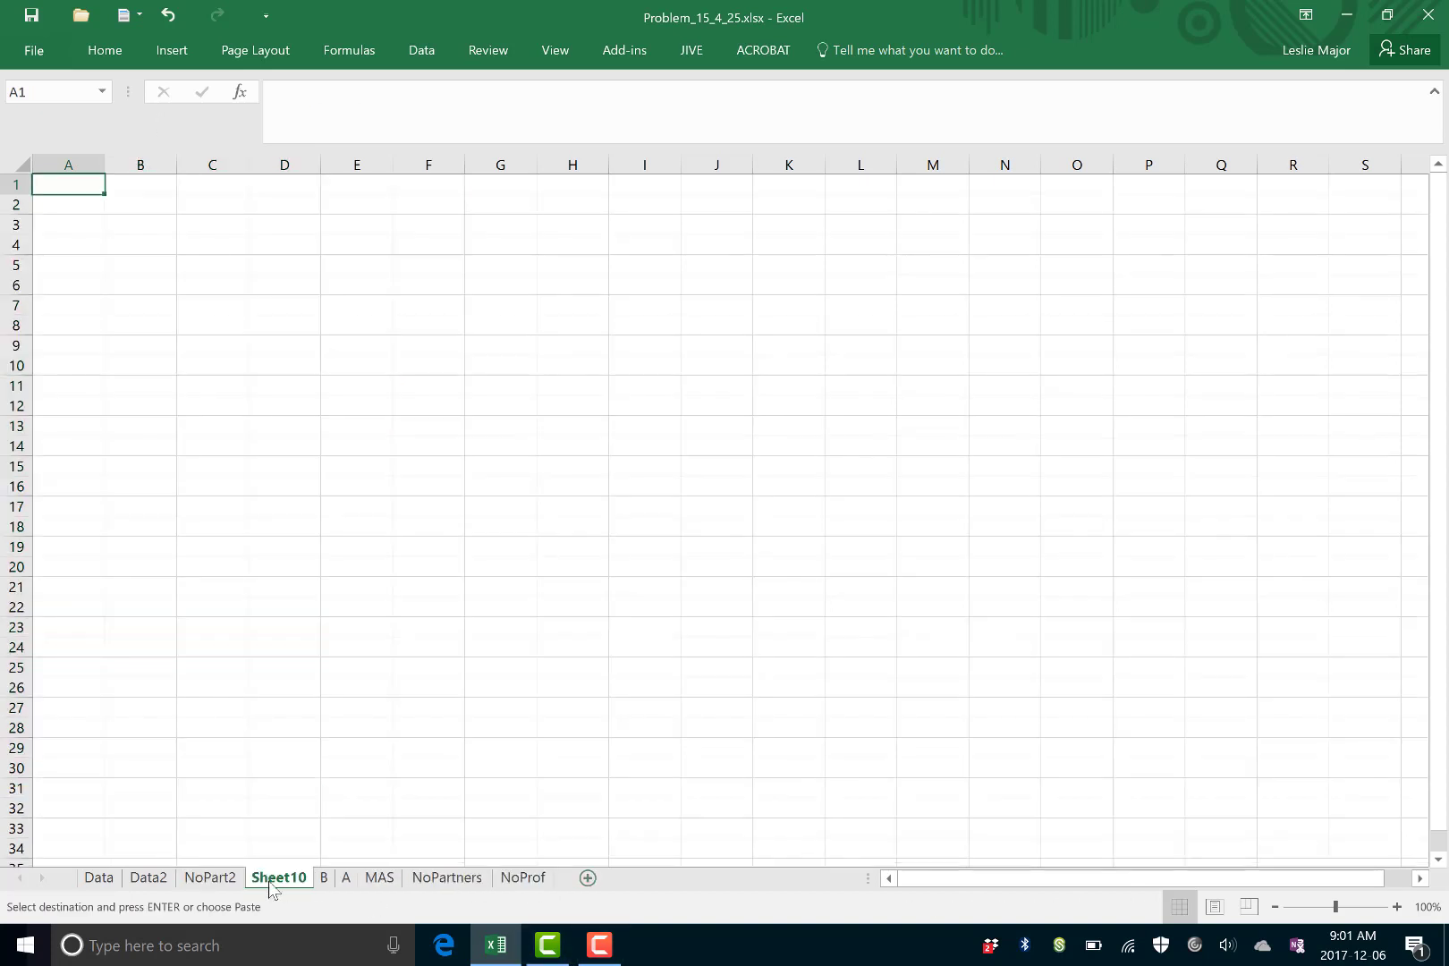
Rename the new sheet MAS2 and paste the predictor data into it
right_click(269, 881)
click(343, 682)
text(MAS2)
click(347, 687)
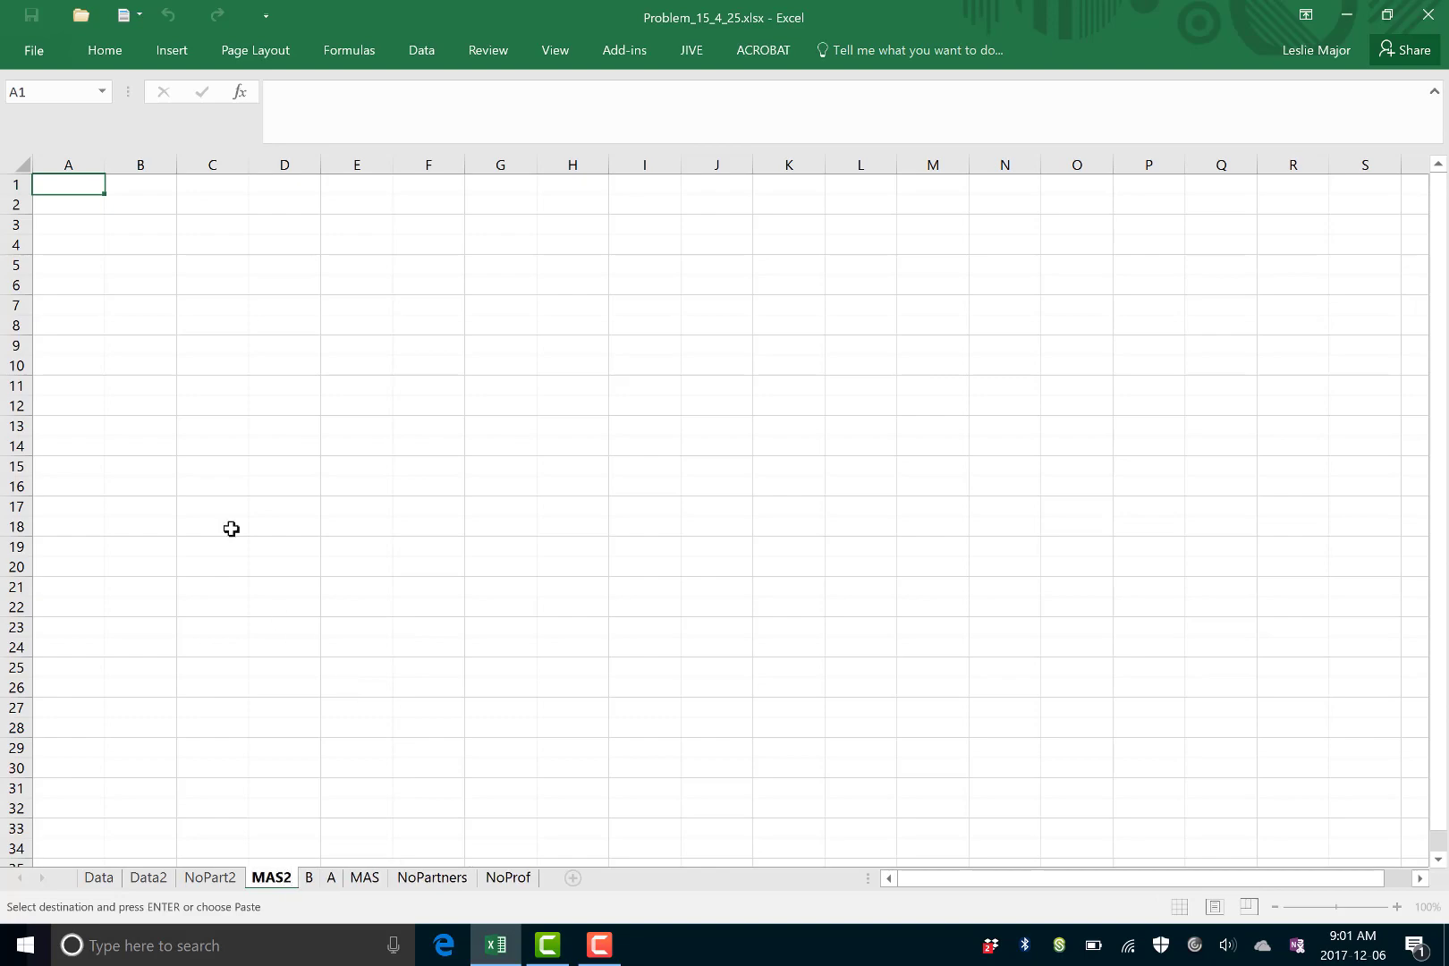
click(64, 184)
key(ctrl+v)
click(501, 427)
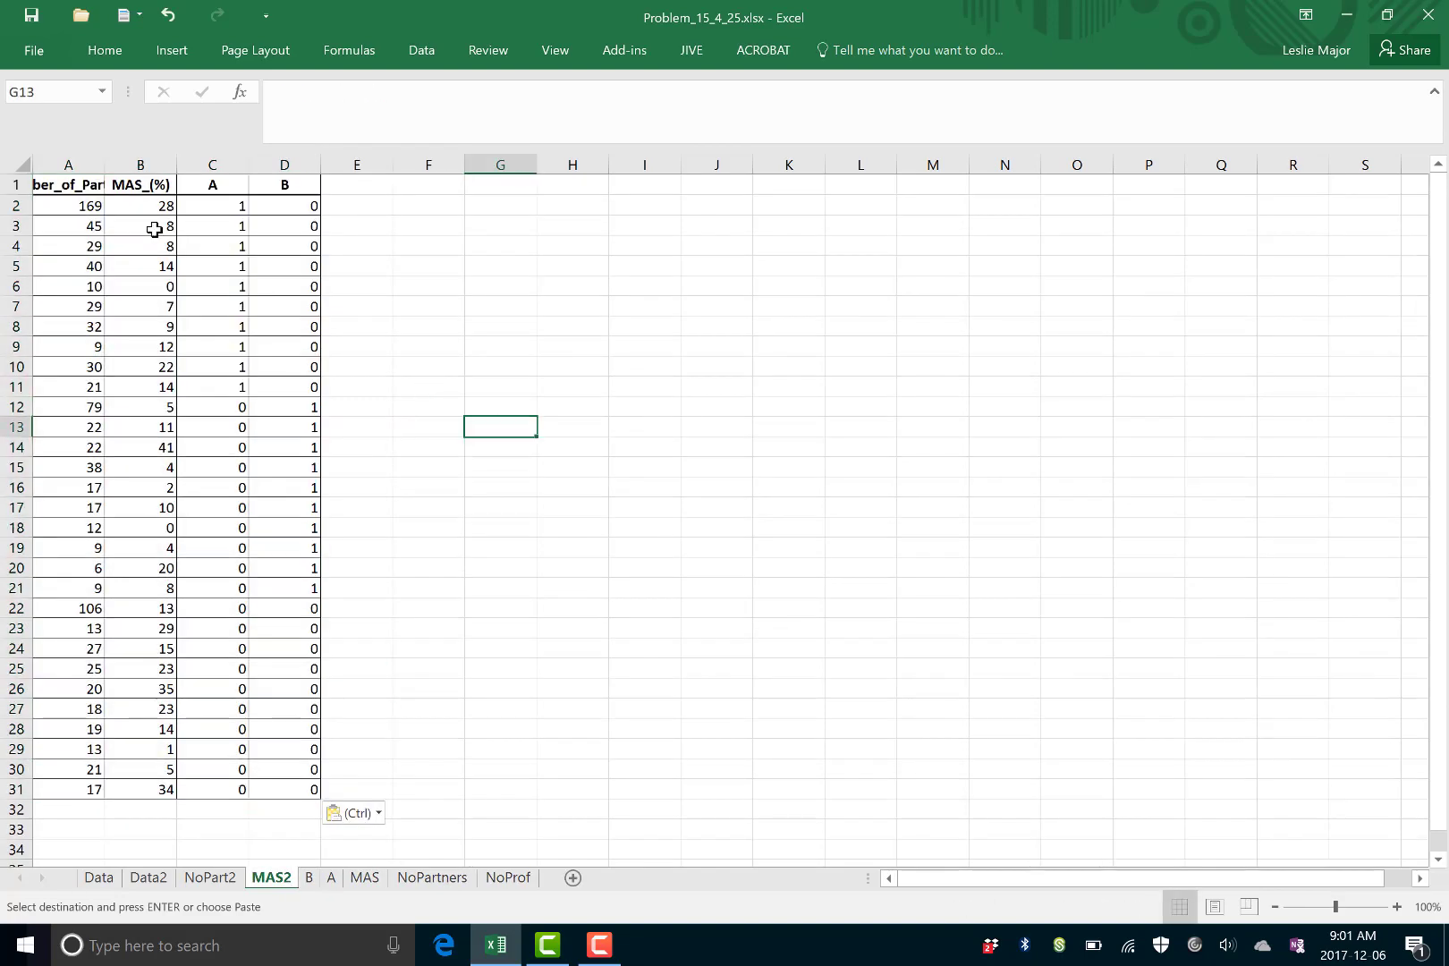
Move the MAS_(%) column in front of Number_of_Partners
right_click(144, 164)
click(179, 182)
click(61, 164)
right_click(61, 163)
click(126, 313)
drag(479, 380, 487, 365)
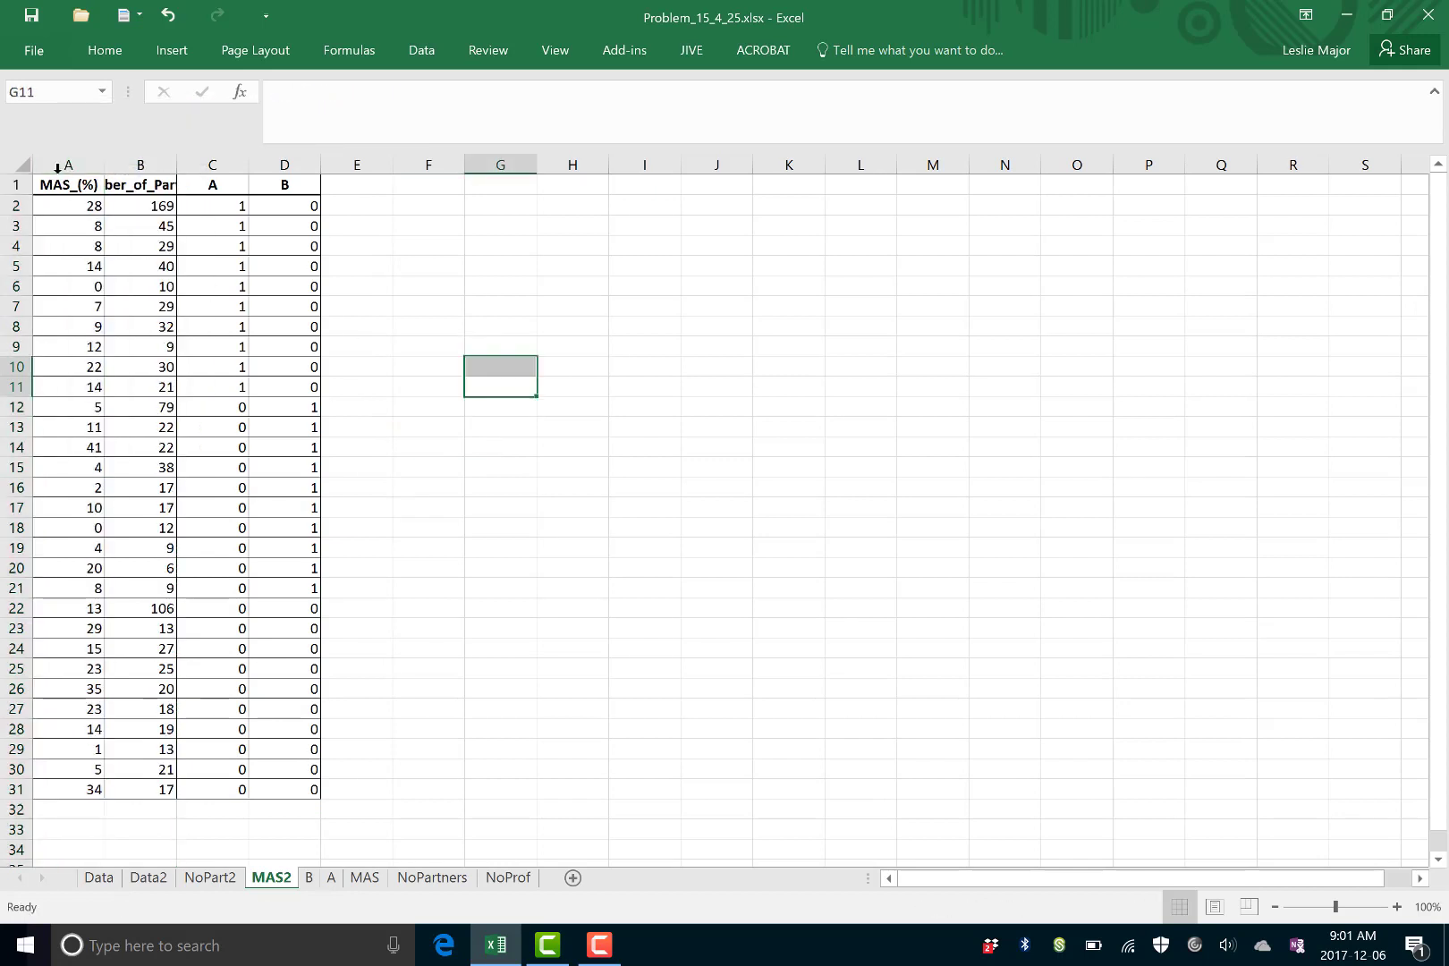
drag(68, 185, 312, 796)
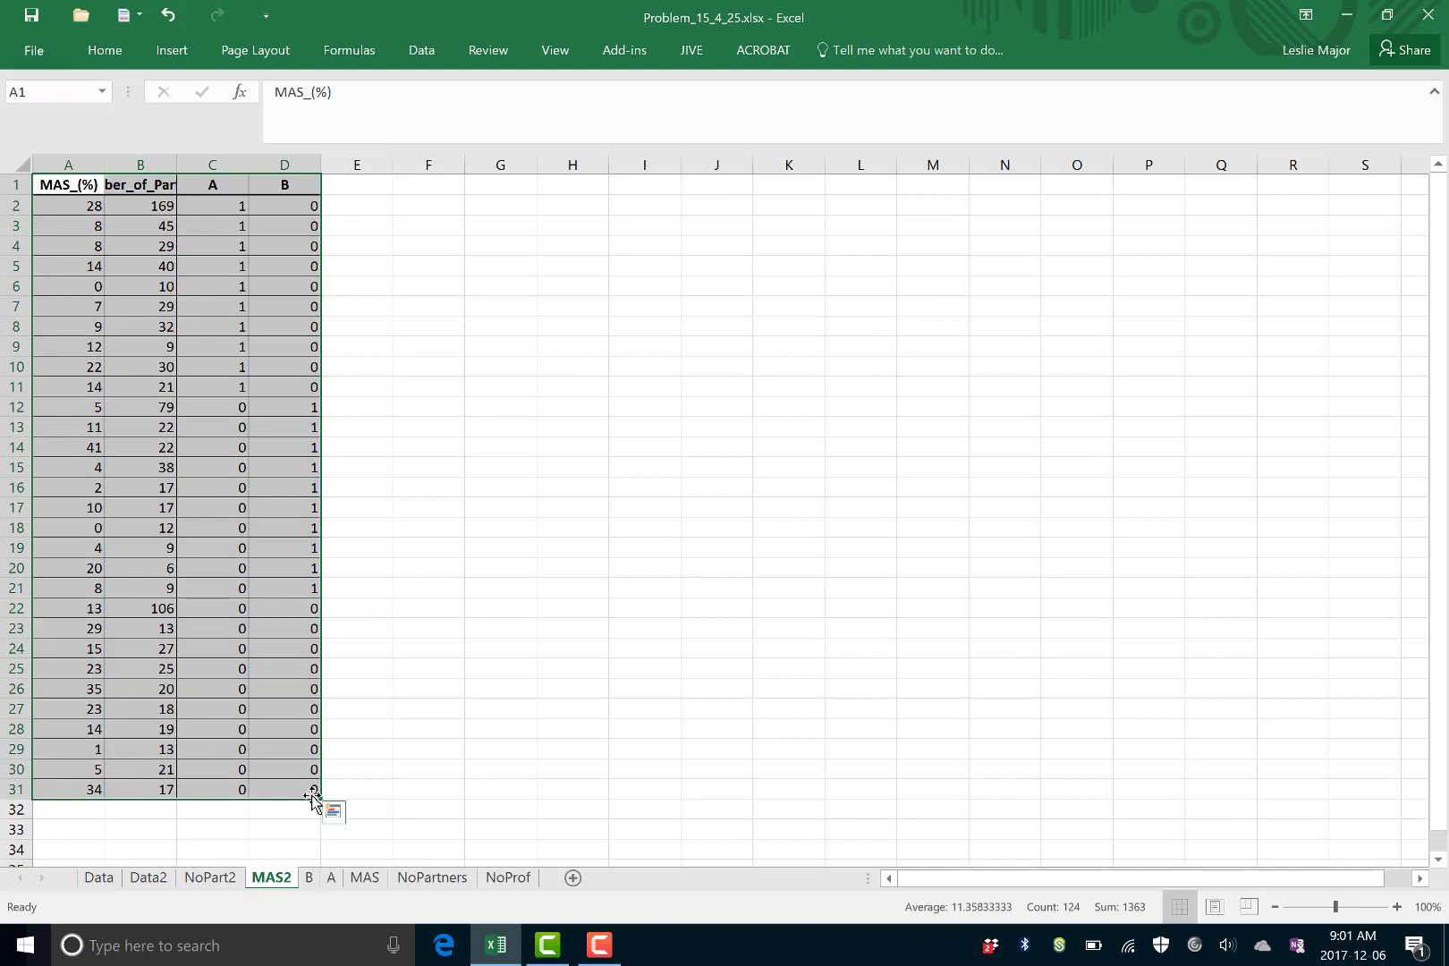
Run the MAS_(%) regression and fill R Square 0.142342 in G5 yellow
click(421, 50)
click(1143, 83)
key(Return)
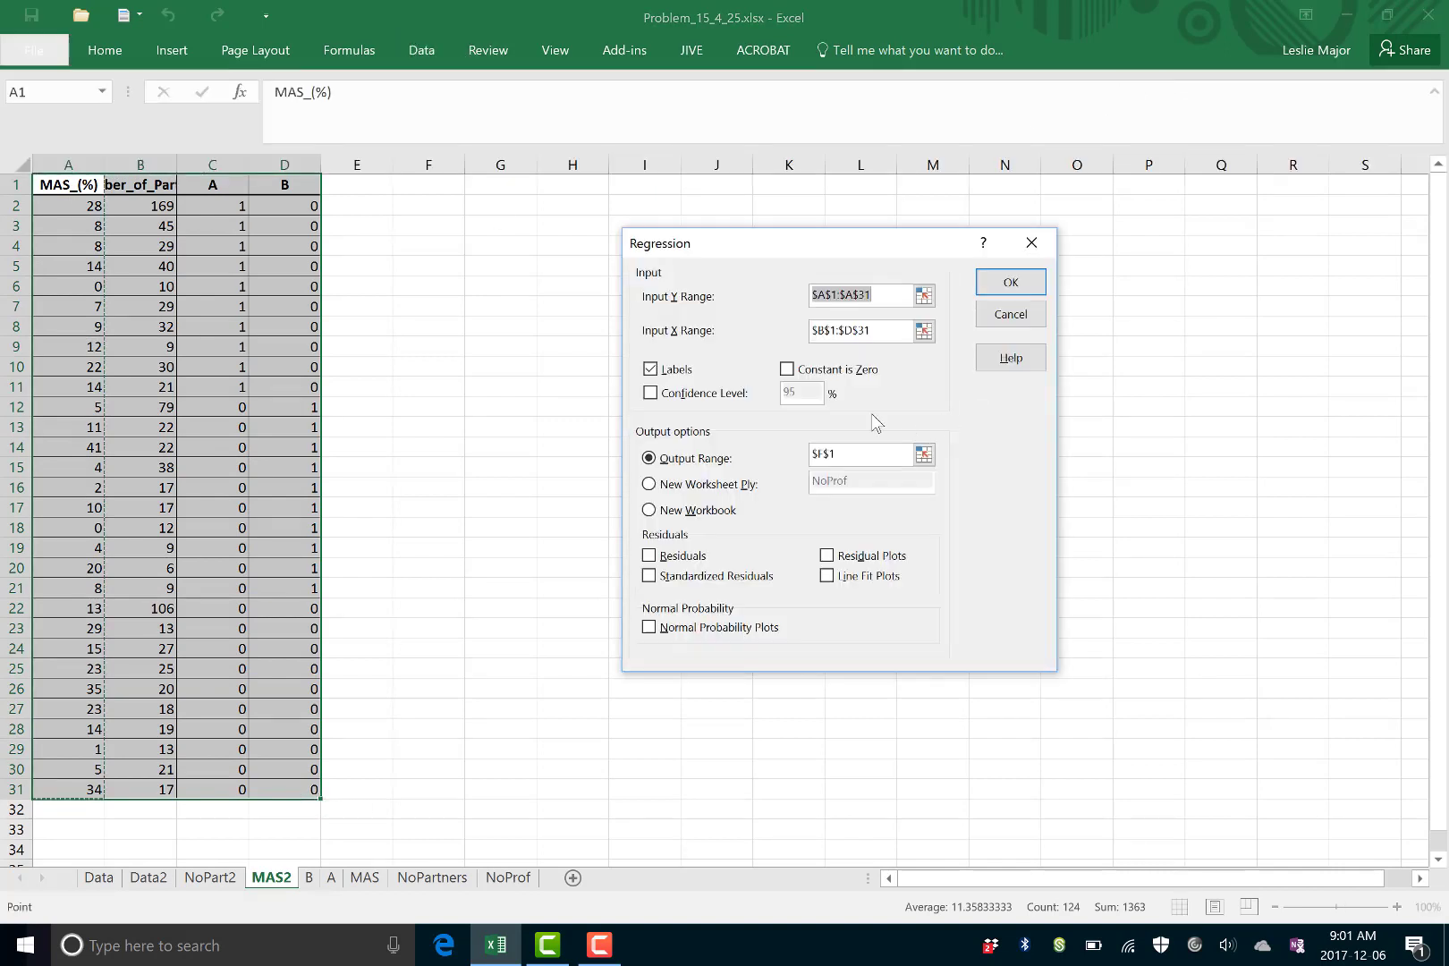
click(1003, 281)
click(588, 311)
right_click(503, 267)
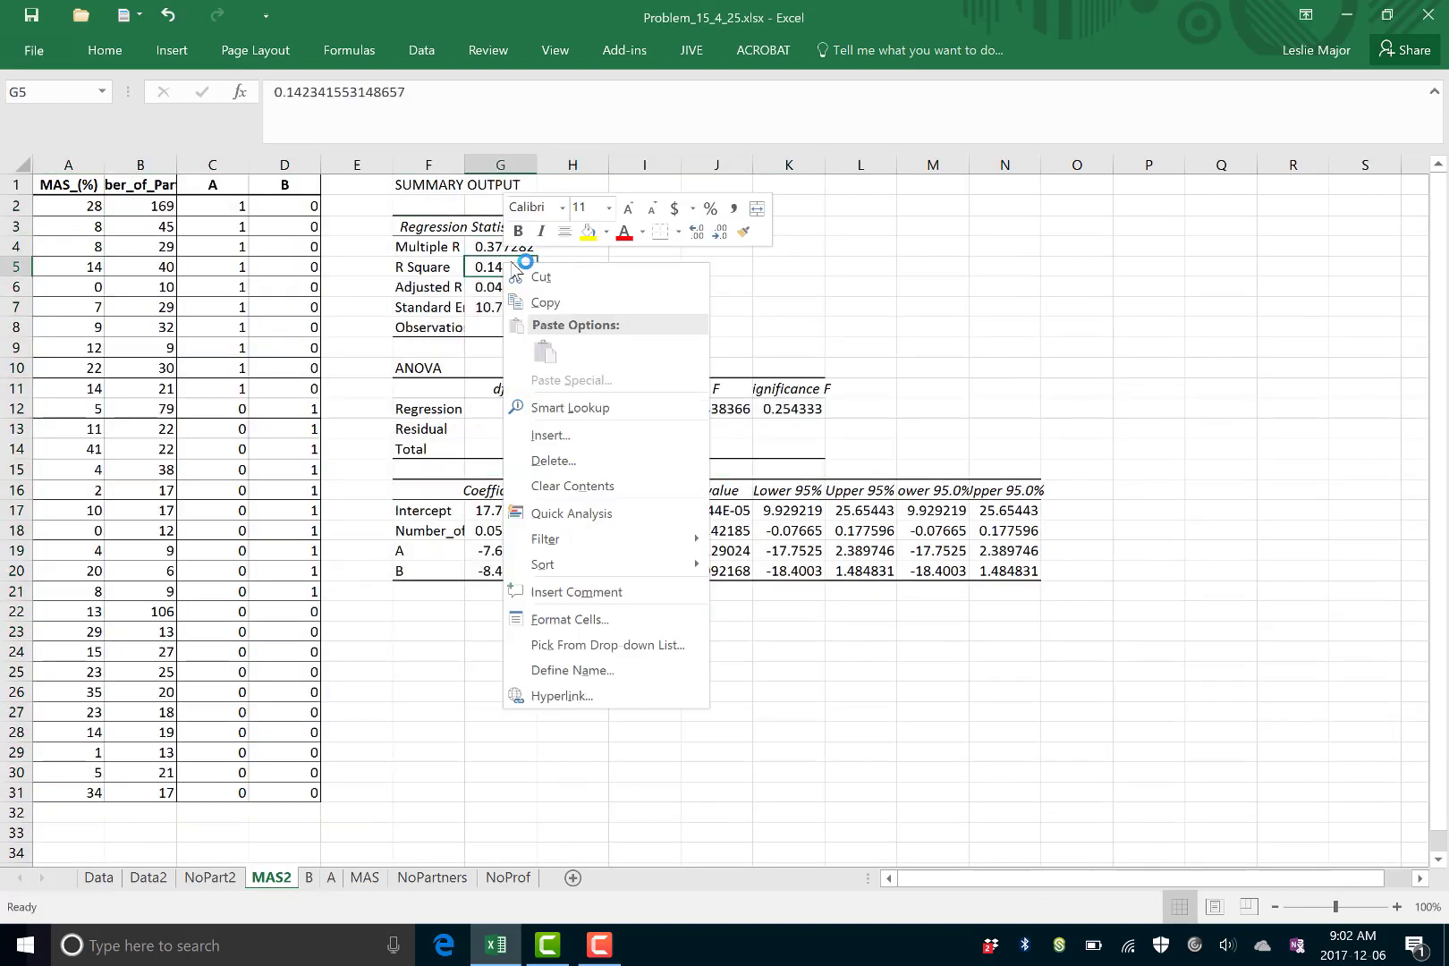
click(587, 232)
click(888, 344)
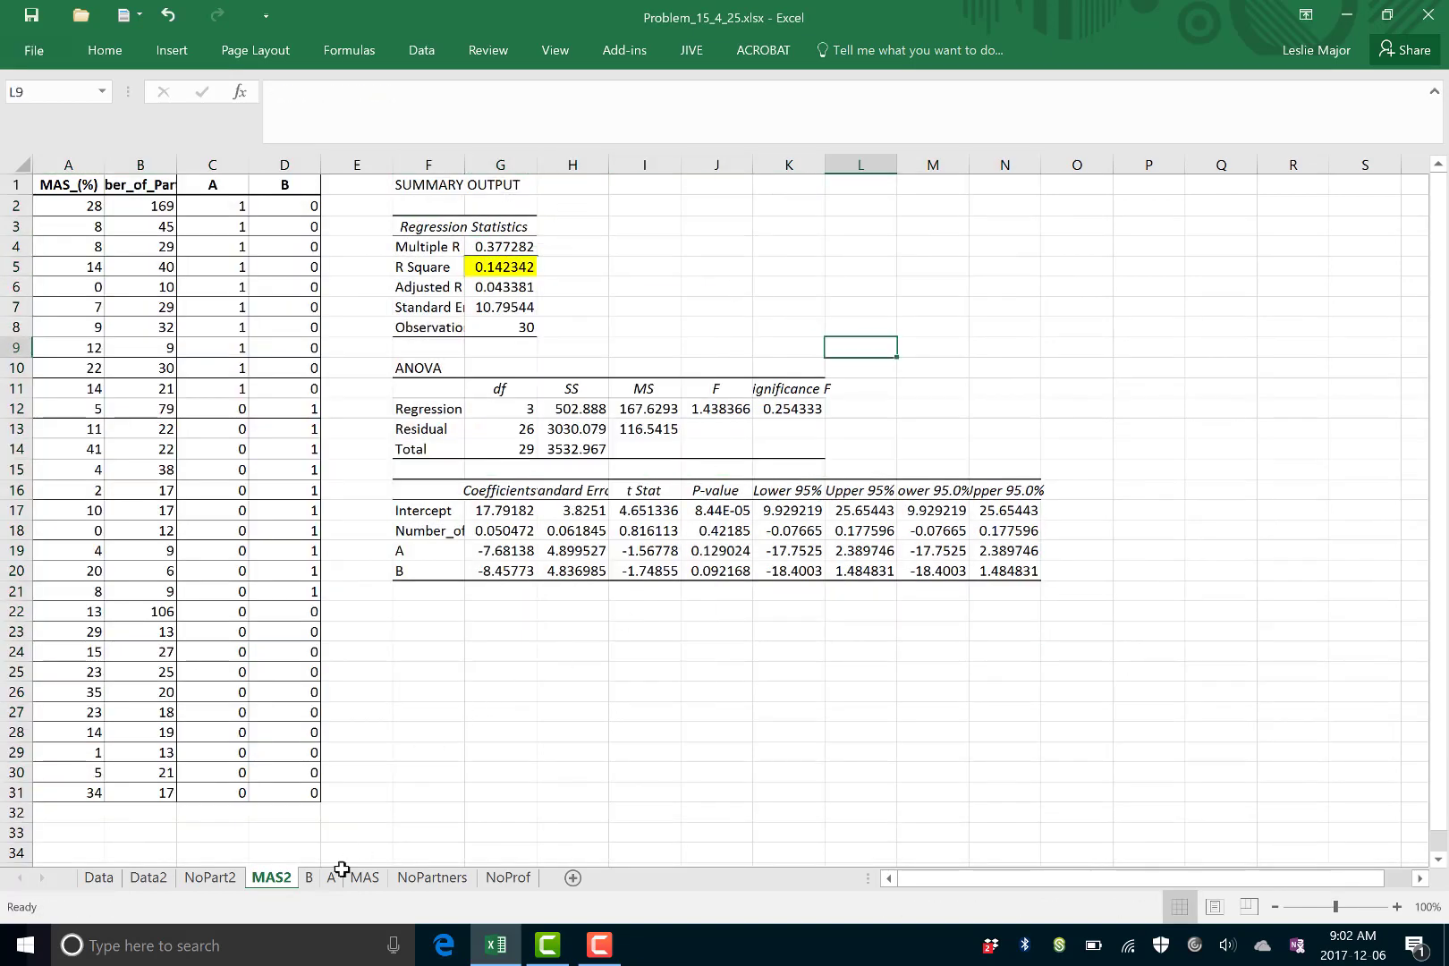
click(388, 796)
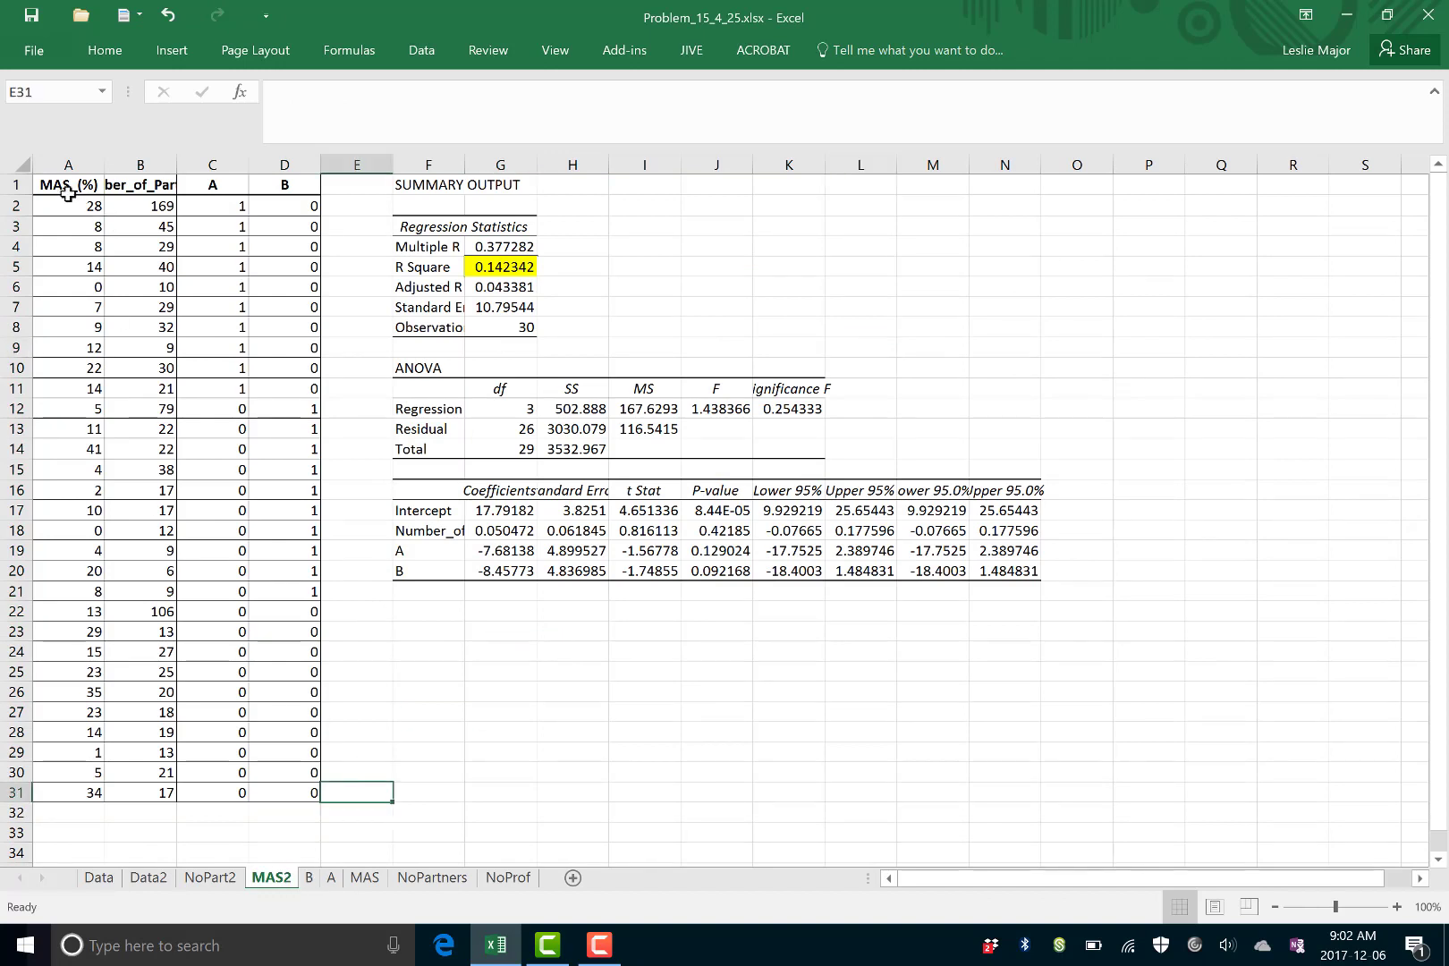
Copy the data on the NoPart2 sheet
drag(67, 182, 304, 771)
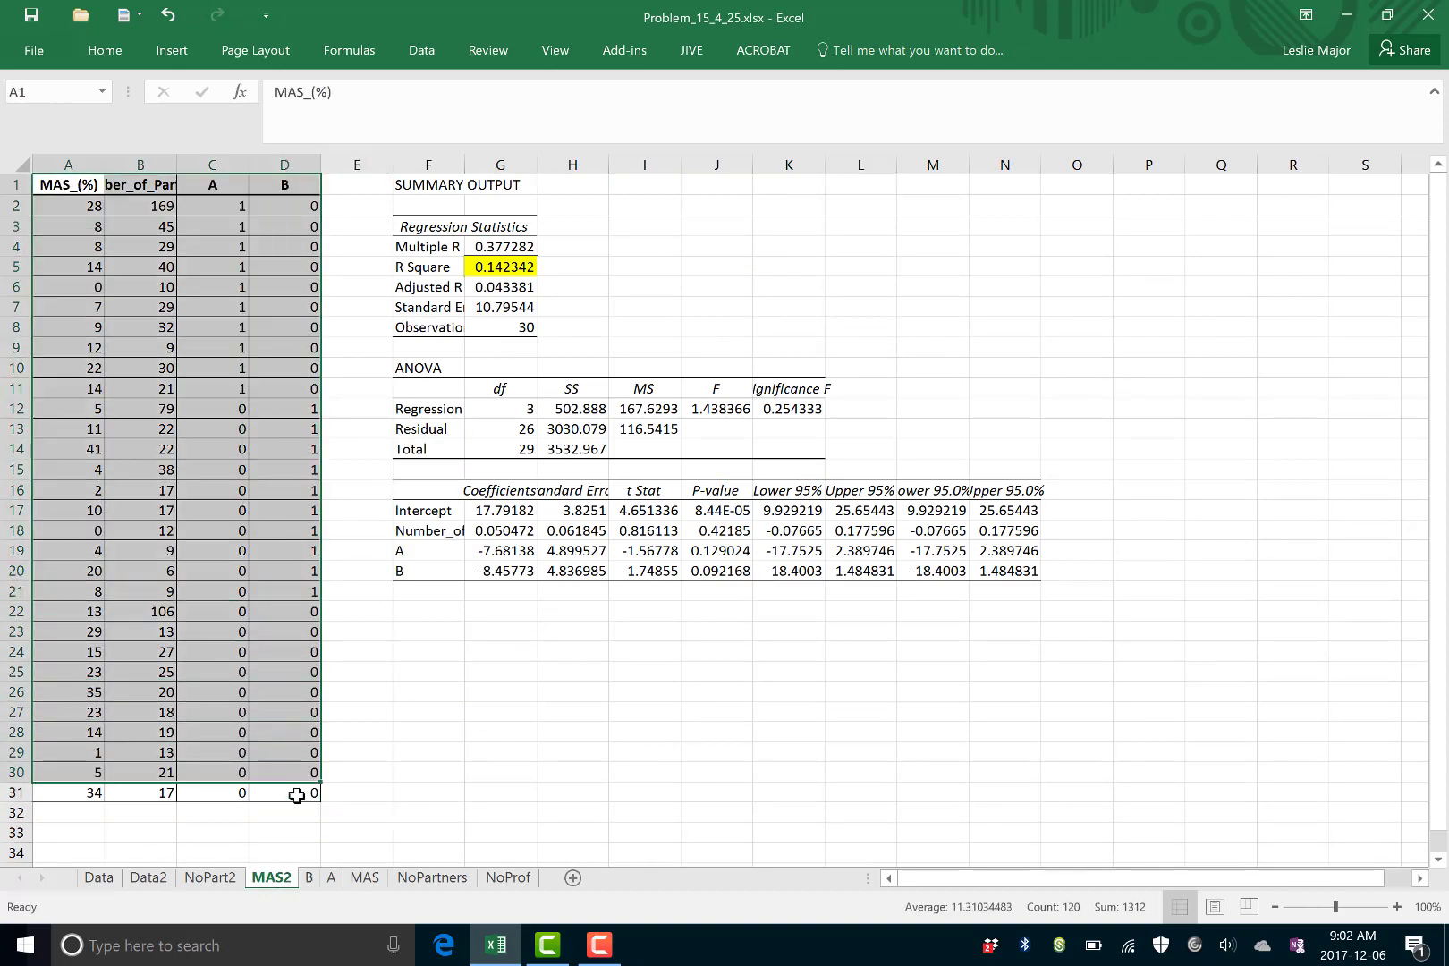
click(204, 879)
key(ctrl+c)
Add a new sheet named A2 and paste the copied data
click(573, 878)
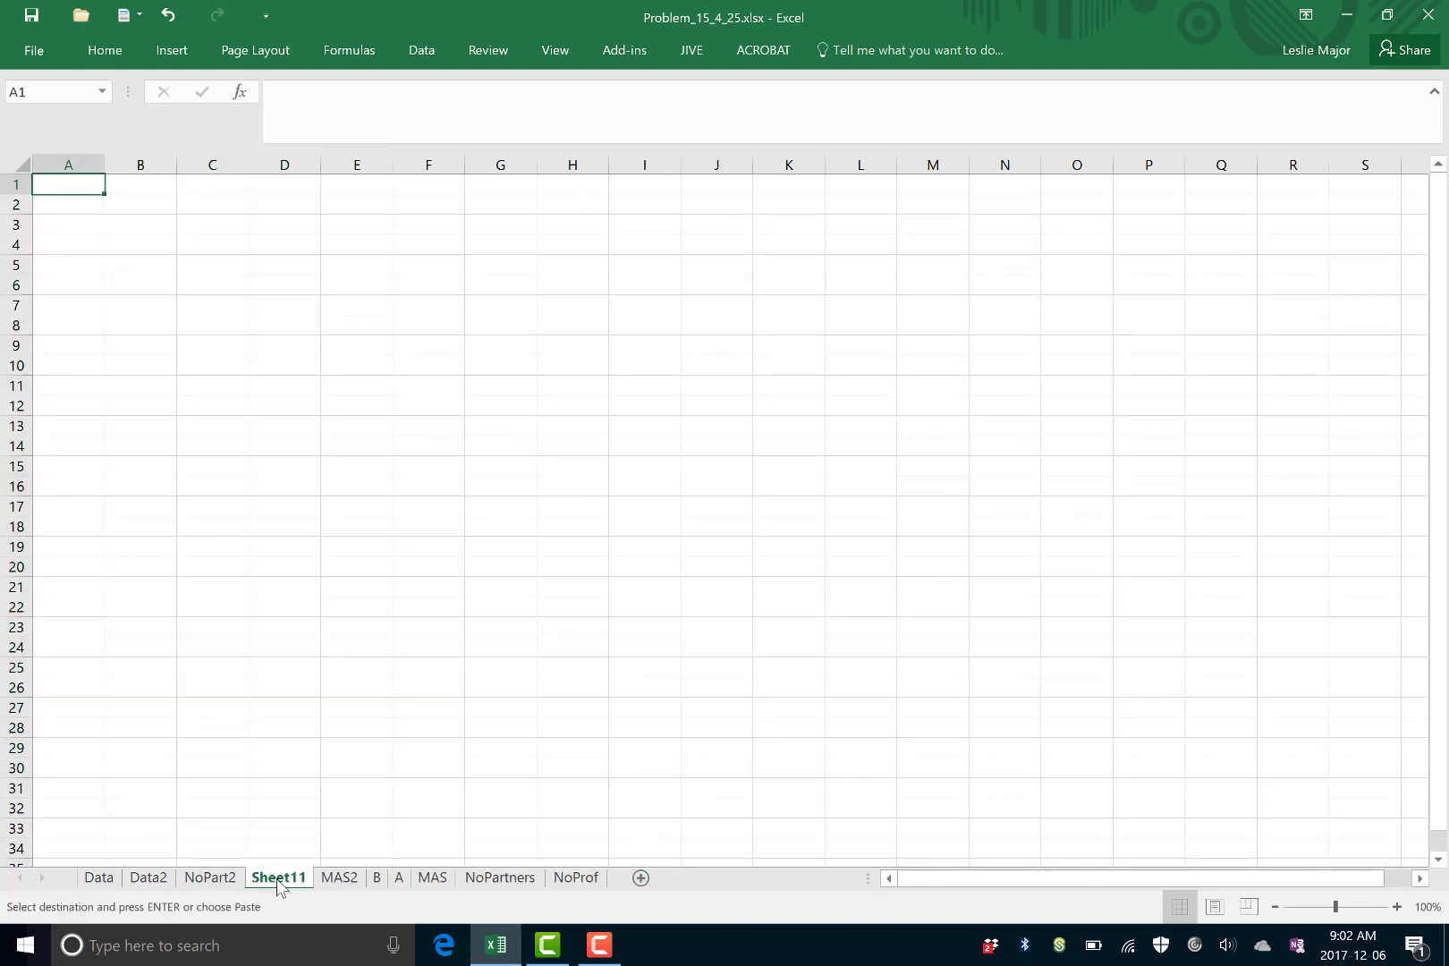
right_click(278, 880)
click(322, 684)
text(A2)
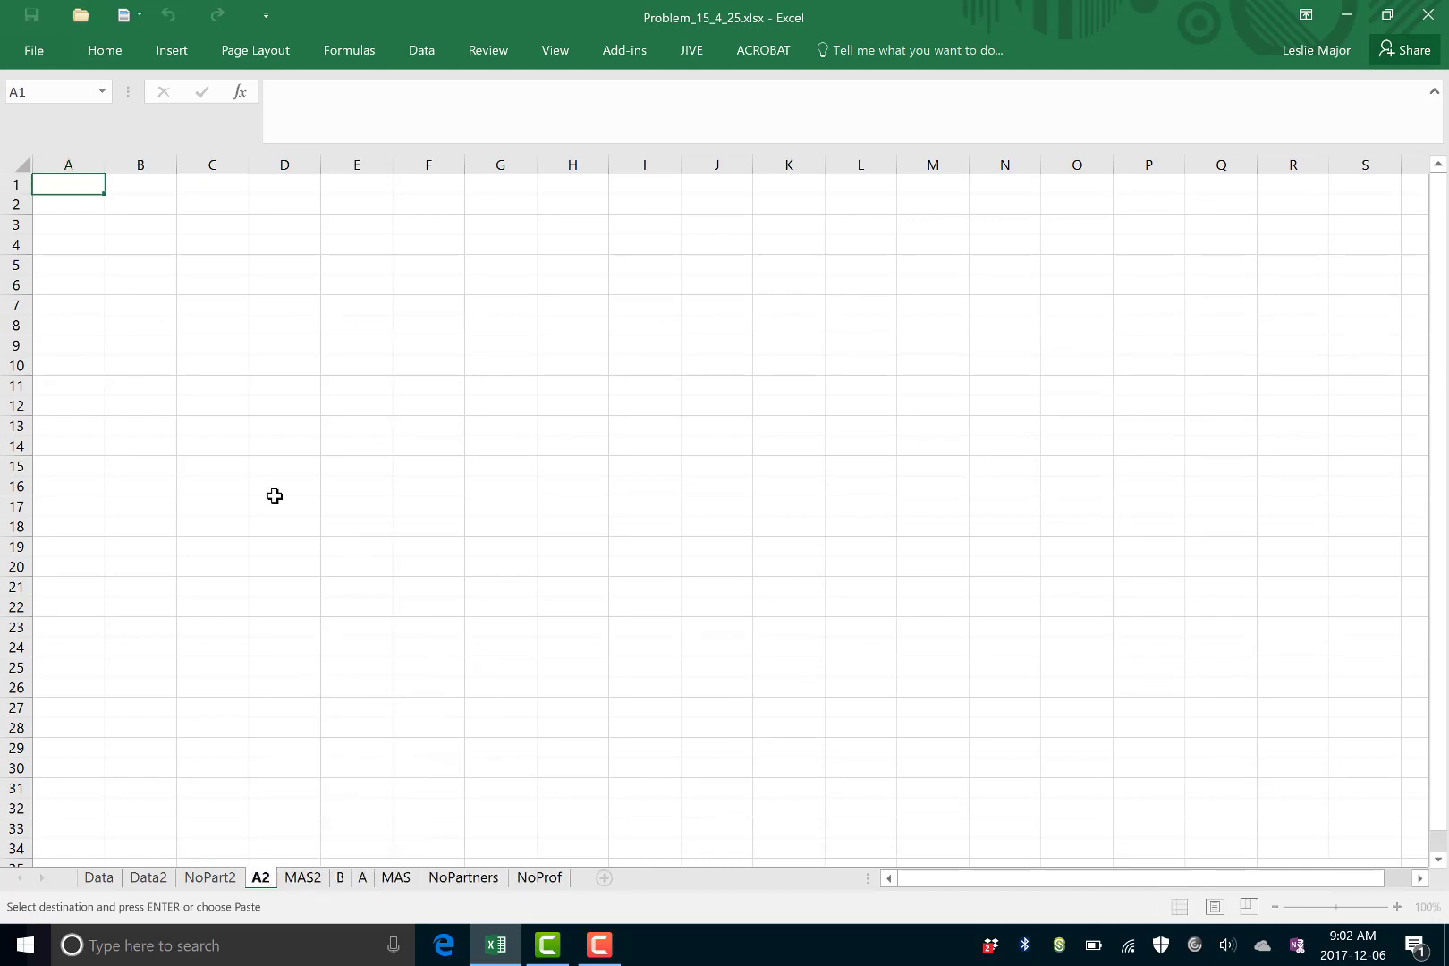
click(42, 167)
key(ctrl+v)
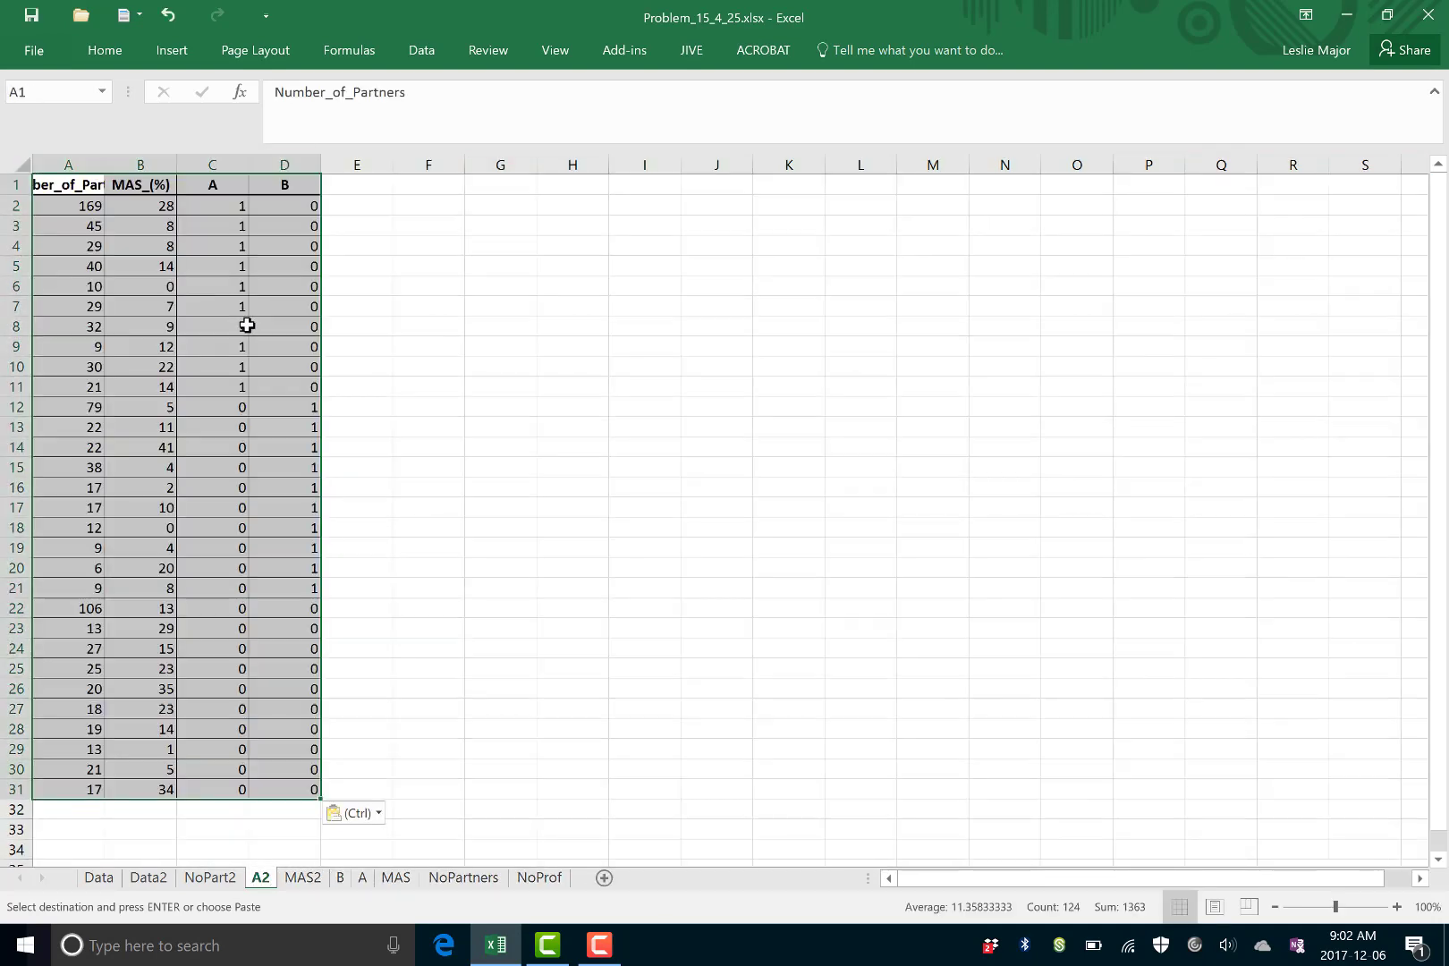
click(244, 326)
Move the A column from C to the first column
click(222, 164)
right_click(224, 164)
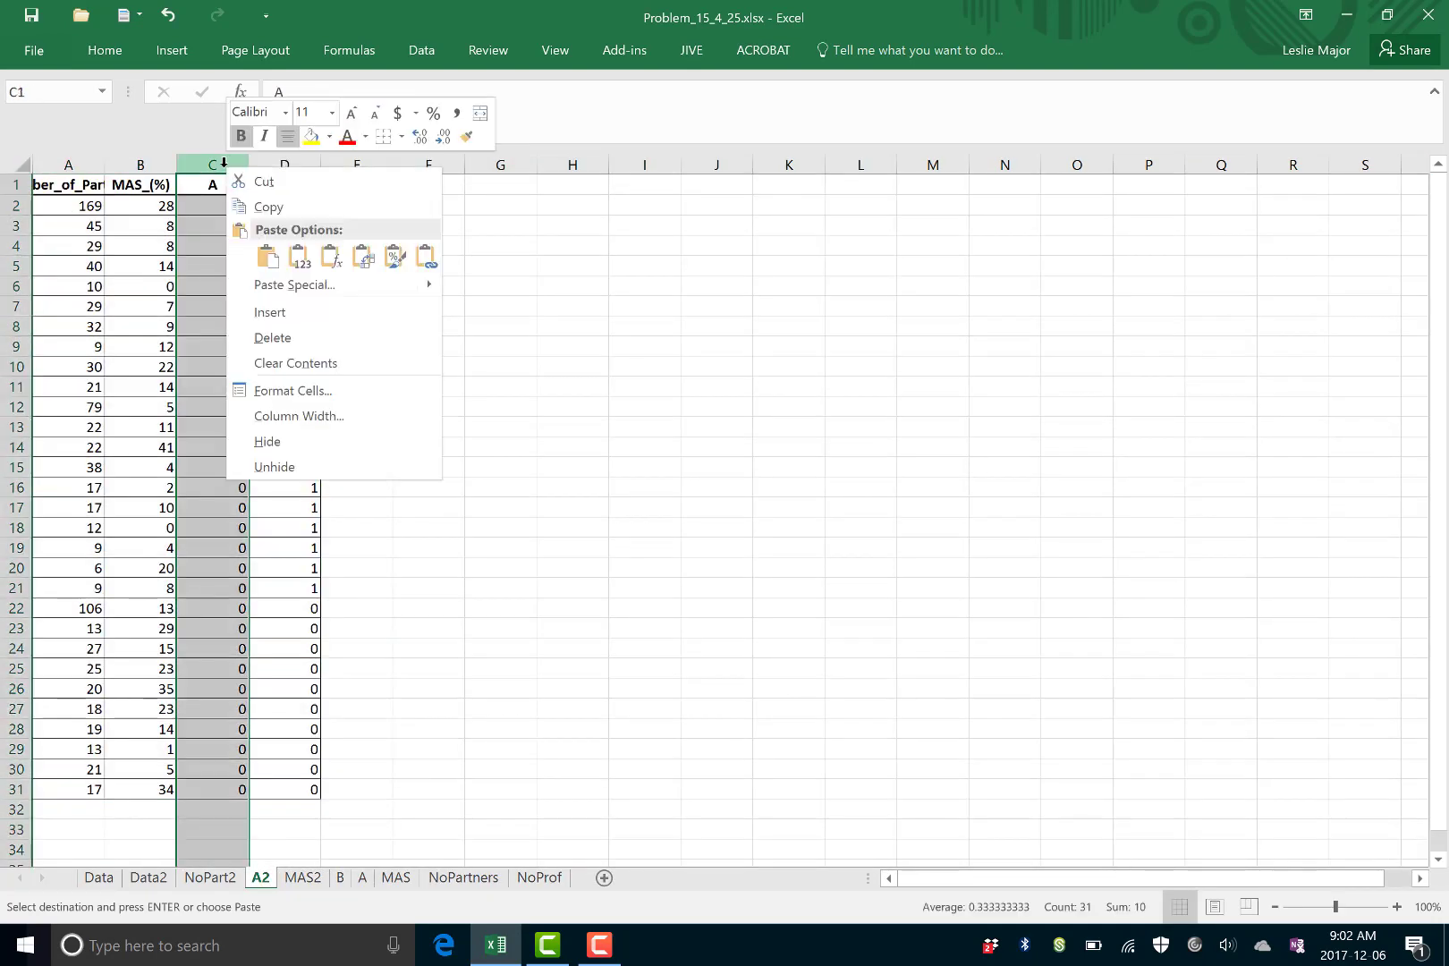
click(264, 182)
click(70, 164)
right_click(72, 166)
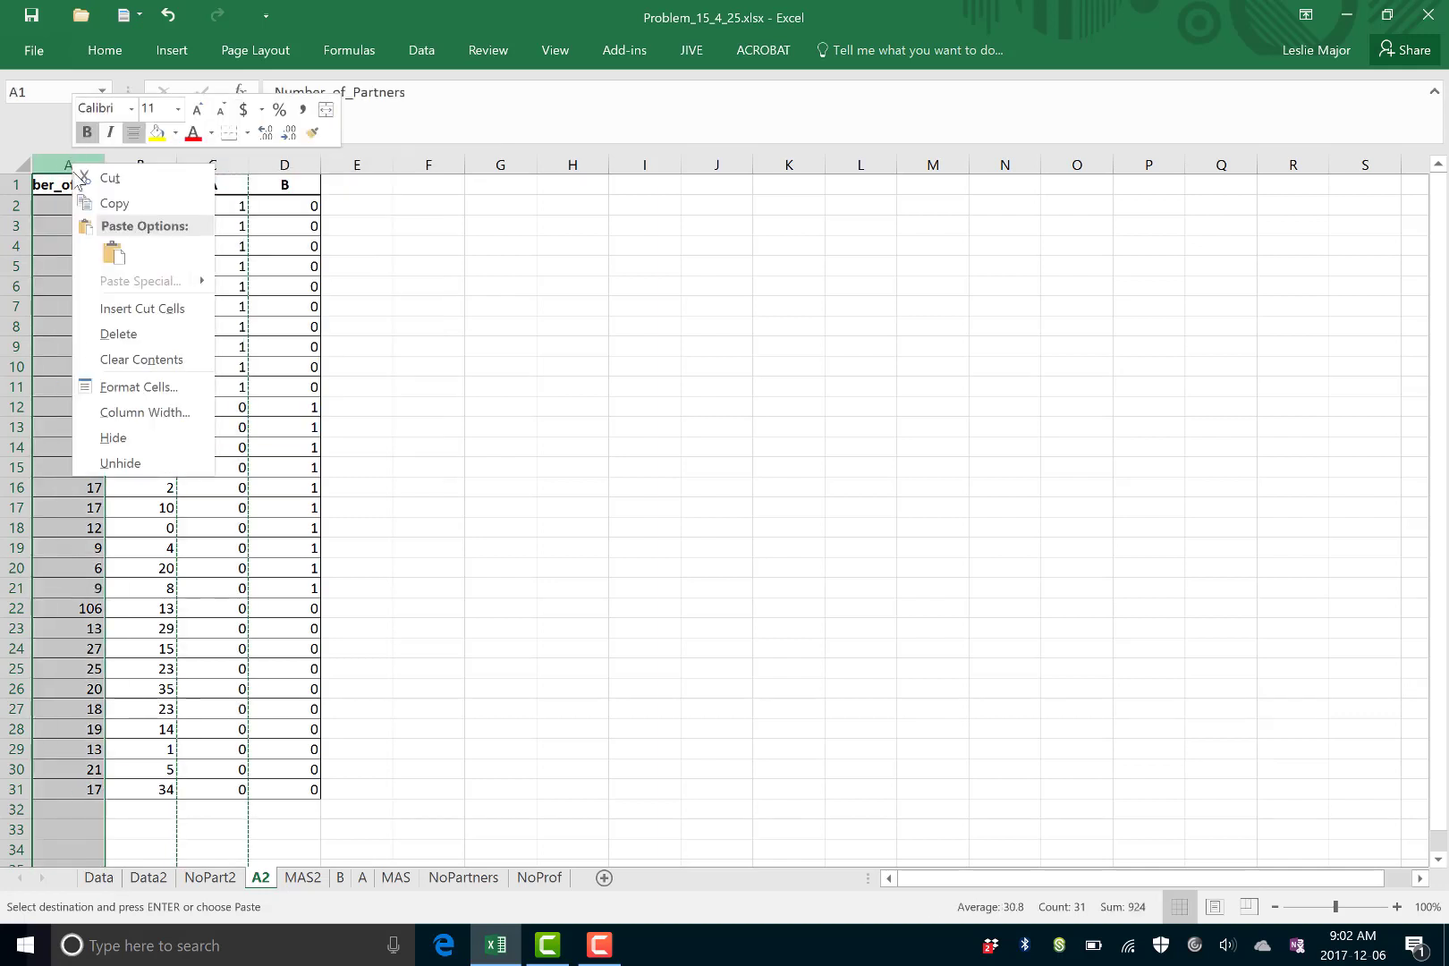
click(142, 308)
click(550, 349)
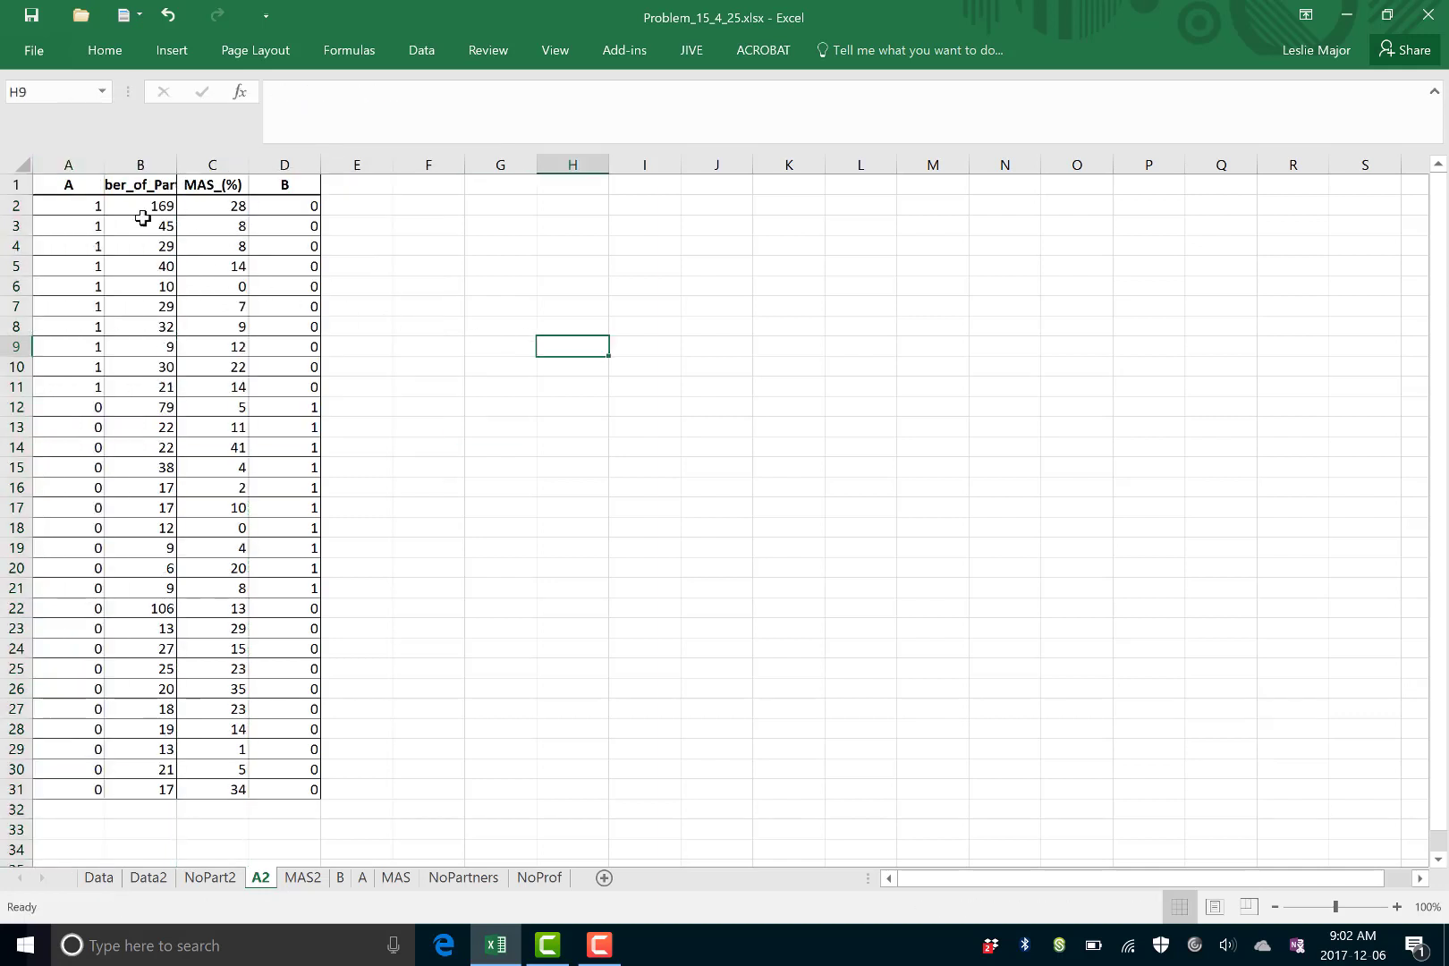
Run the regression for A and fill R Square 0.334675 in G5 yellow
click(421, 50)
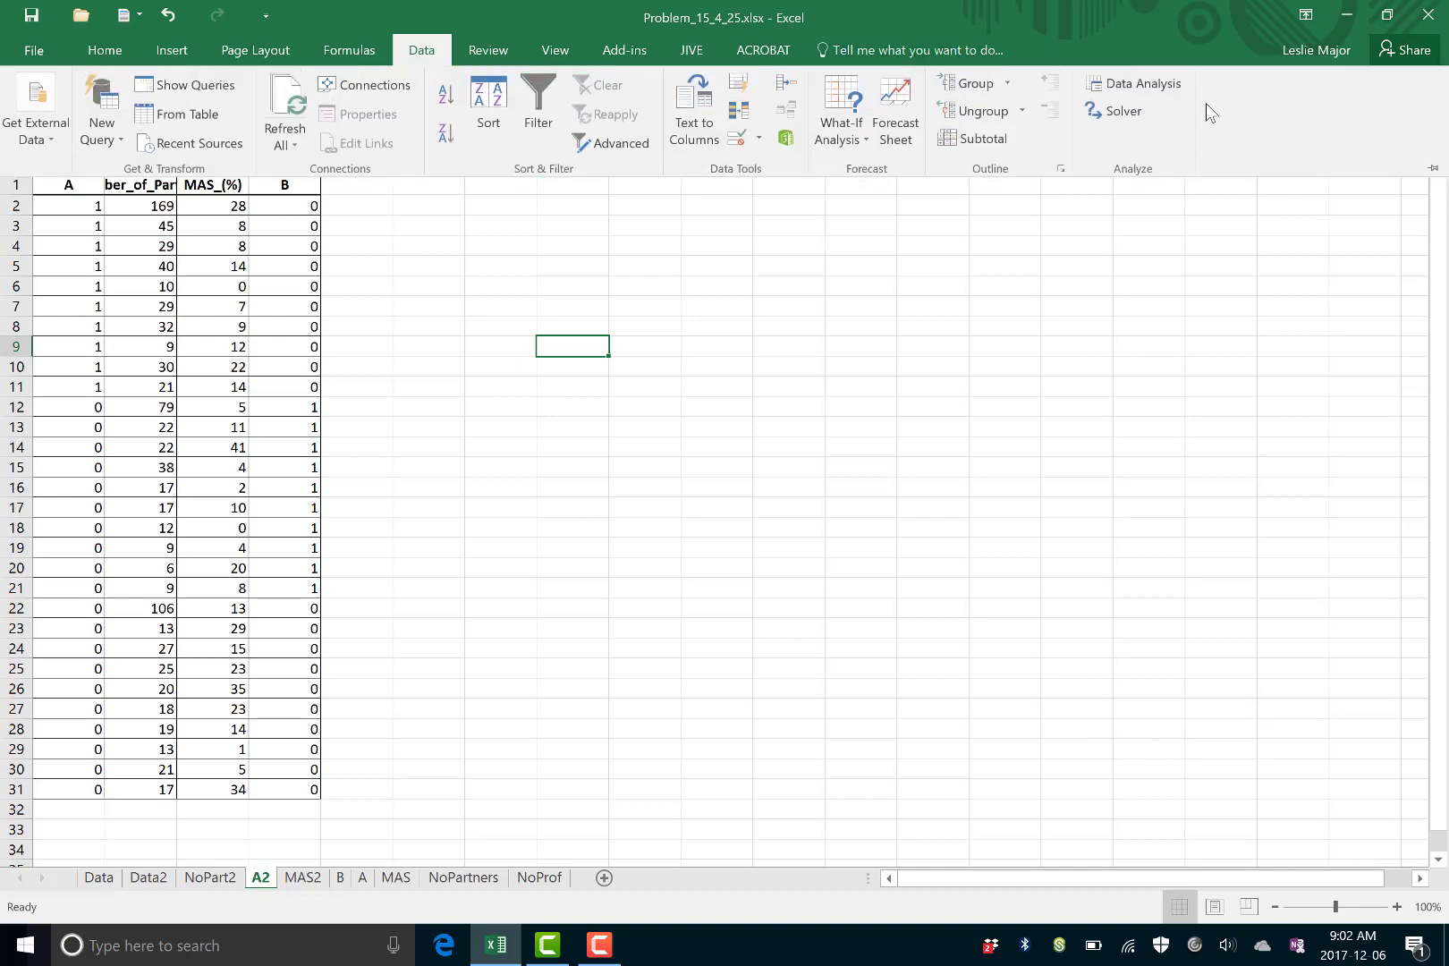
click(1143, 80)
click(1006, 386)
click(1010, 282)
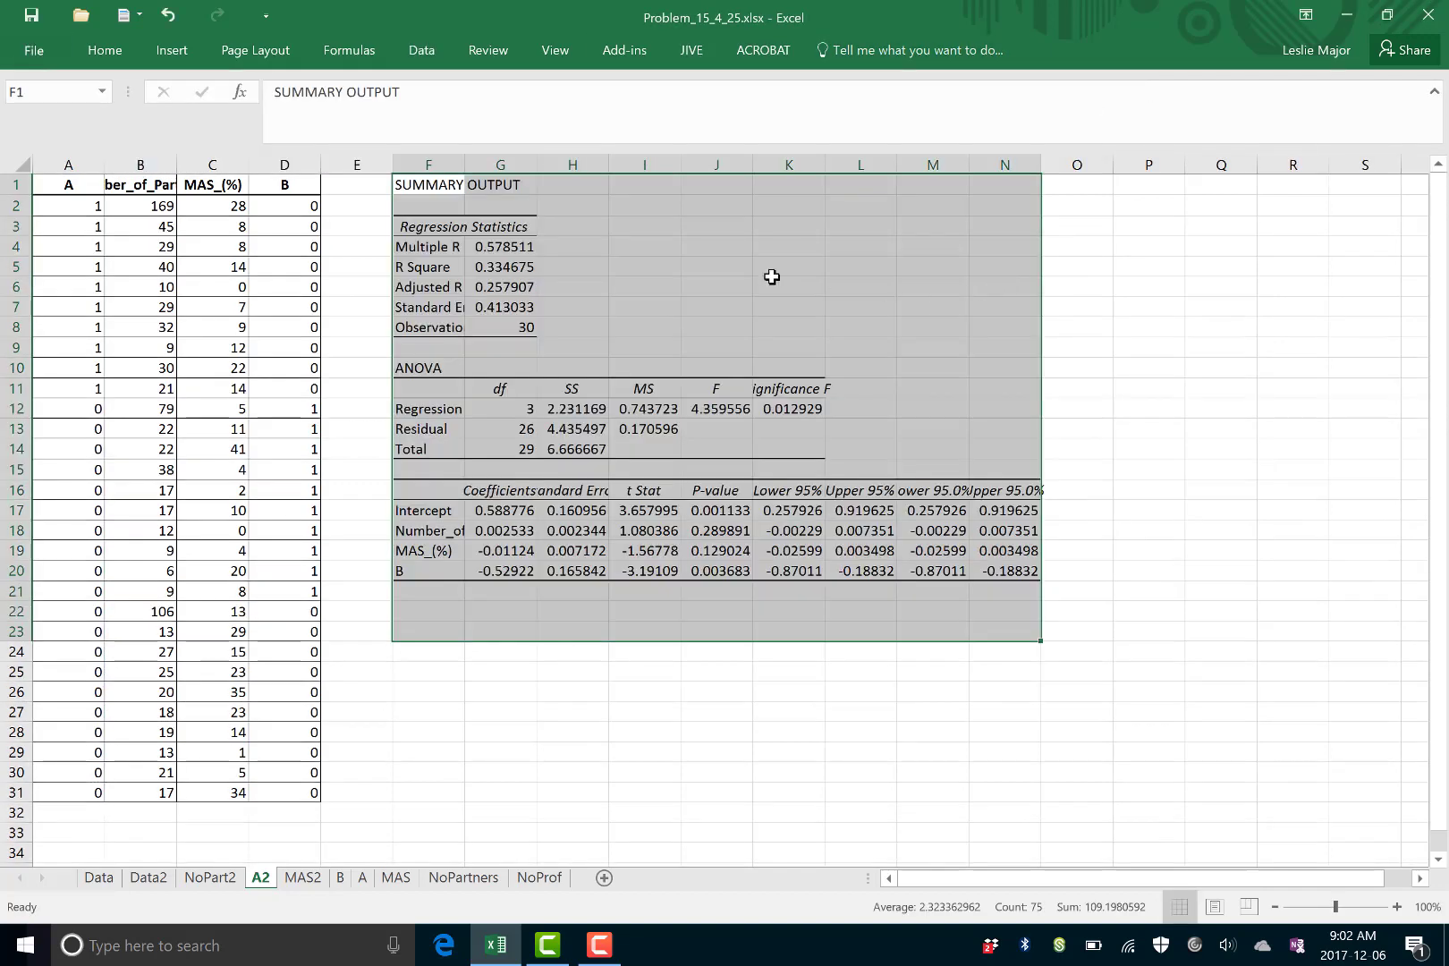
click(707, 269)
click(534, 269)
right_click(534, 269)
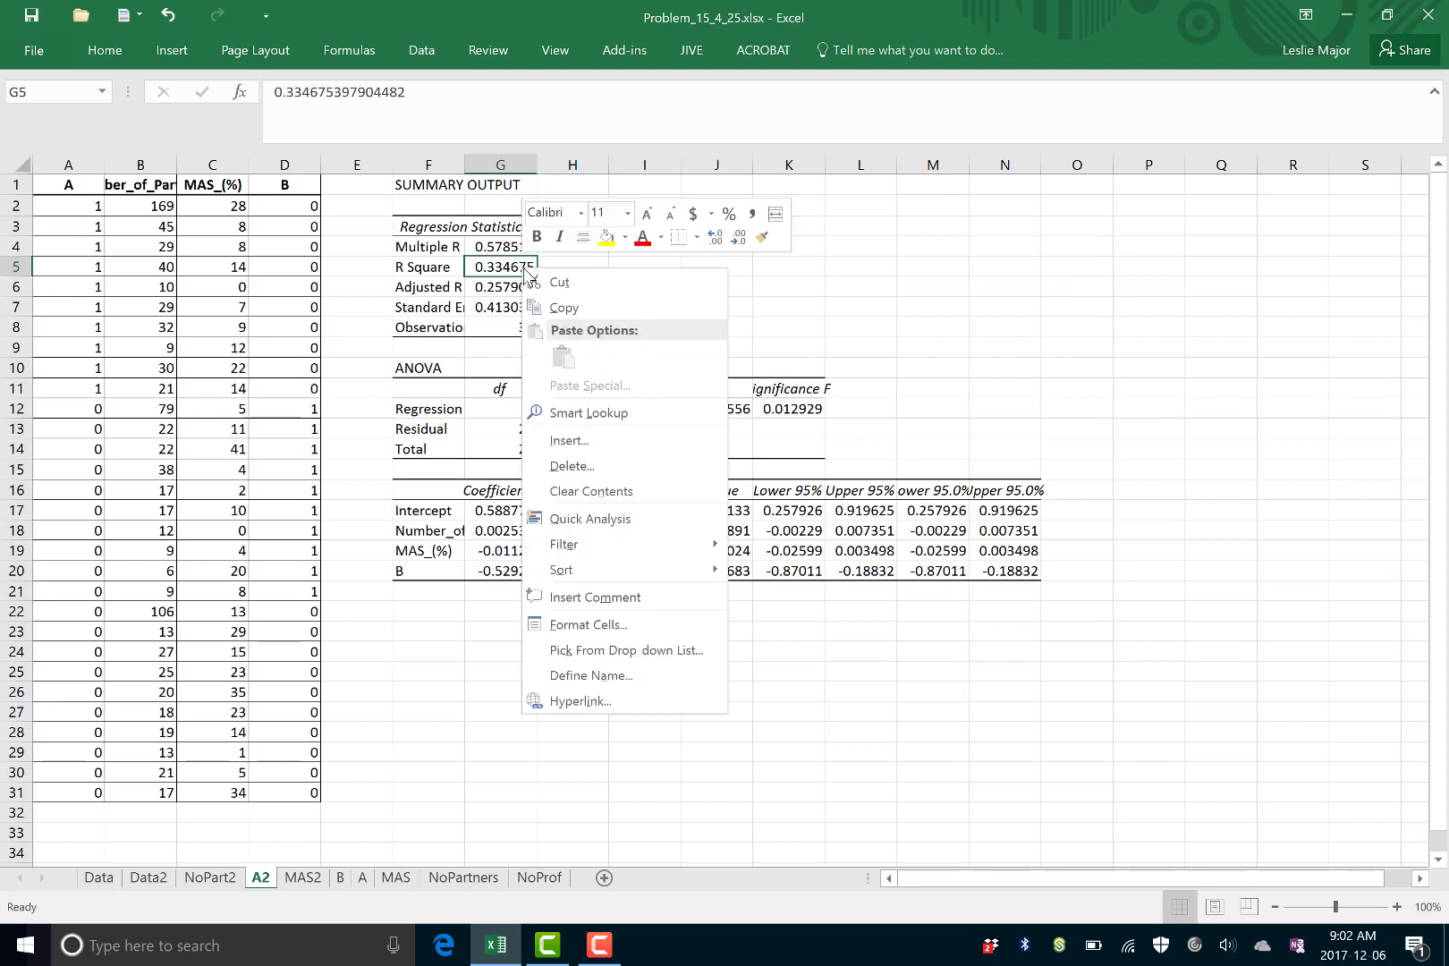
click(607, 236)
click(817, 326)
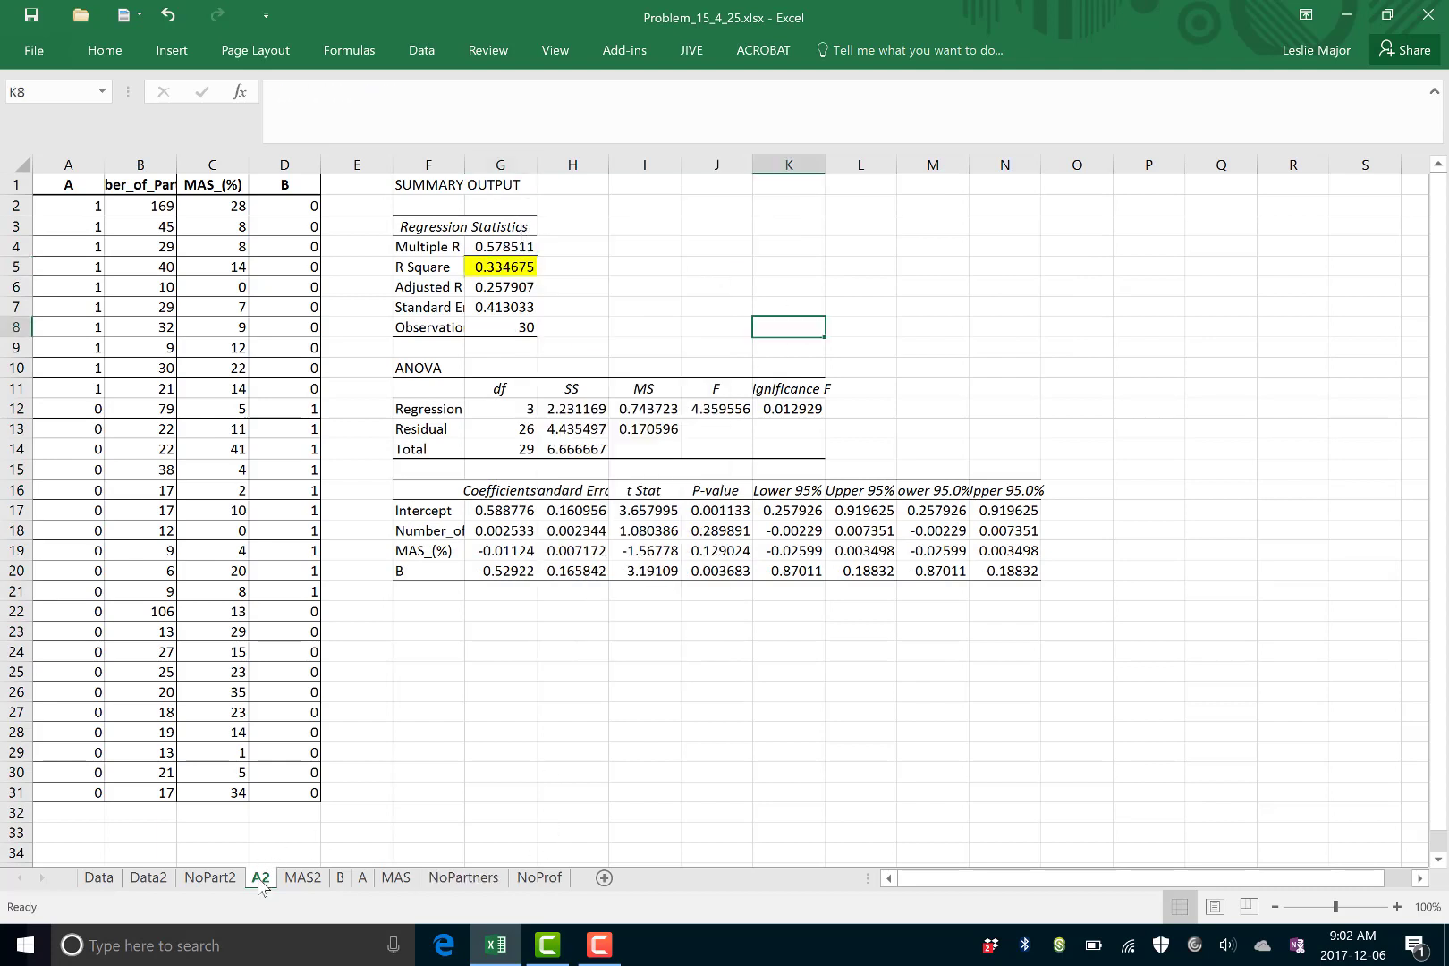
Copy Data2's four predictor columns to a new sheet and move the B column to the front
click(149, 878)
key(ctrl+c)
click(604, 878)
key(ctrl+v)
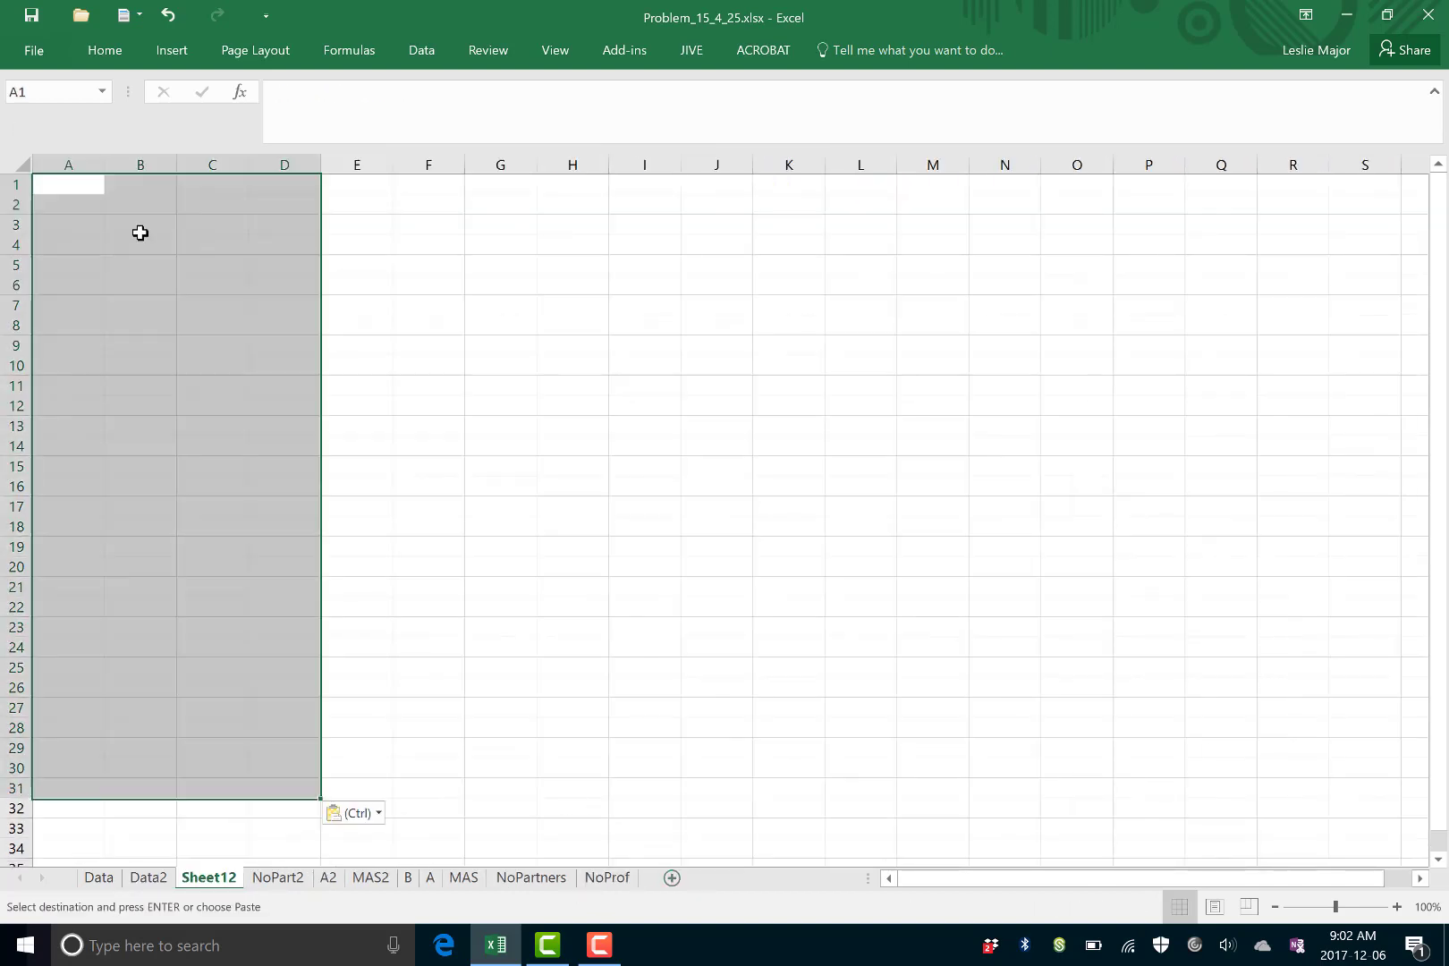
click(276, 161)
right_click(277, 161)
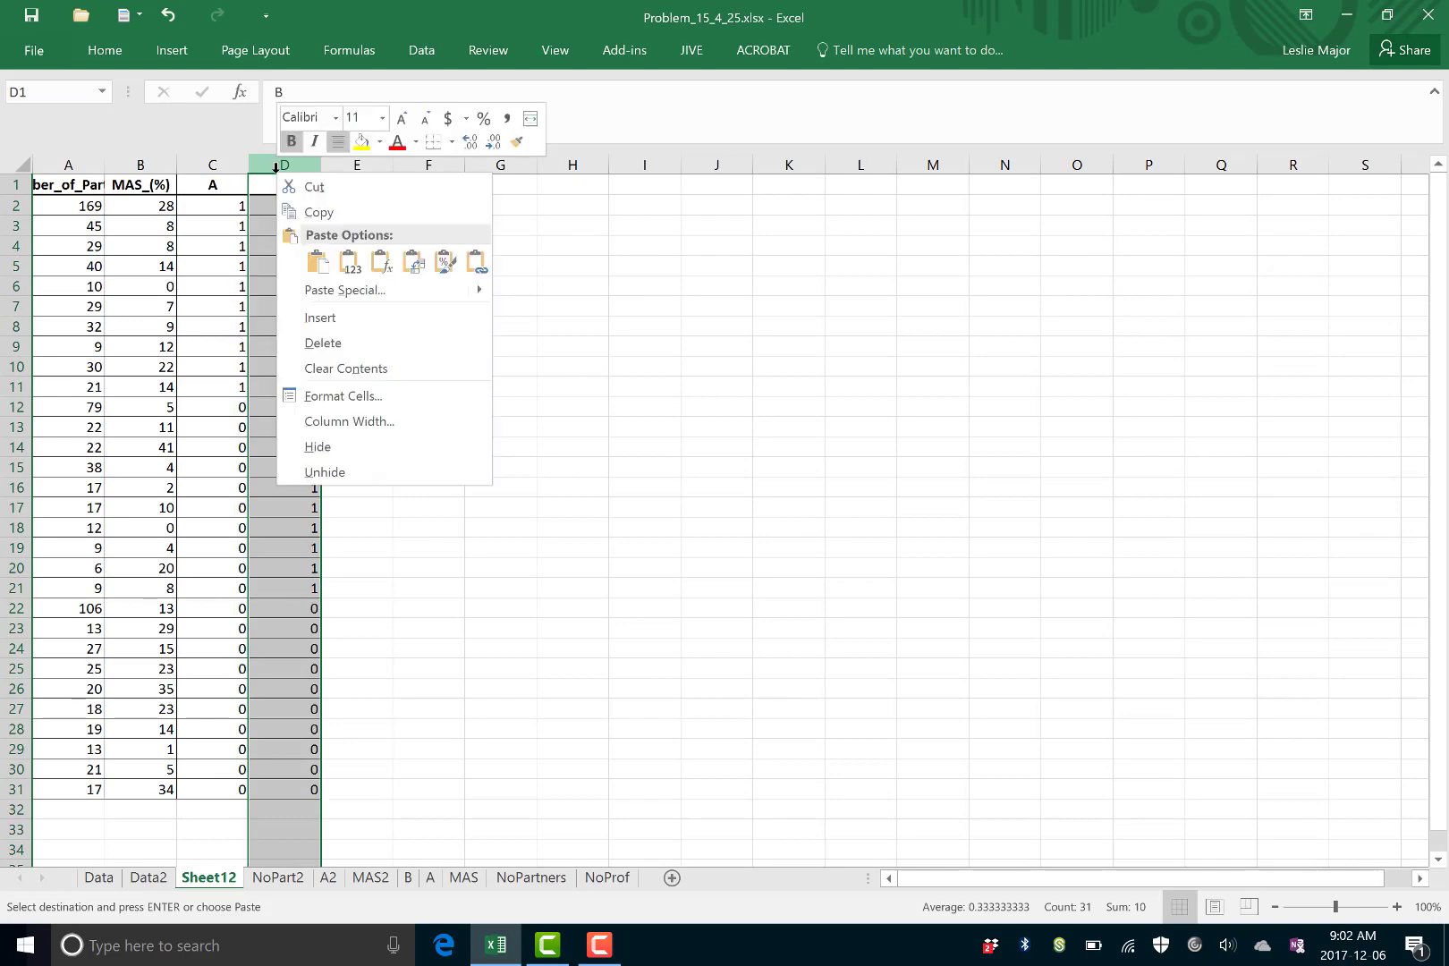
click(321, 199)
click(85, 164)
right_click(87, 185)
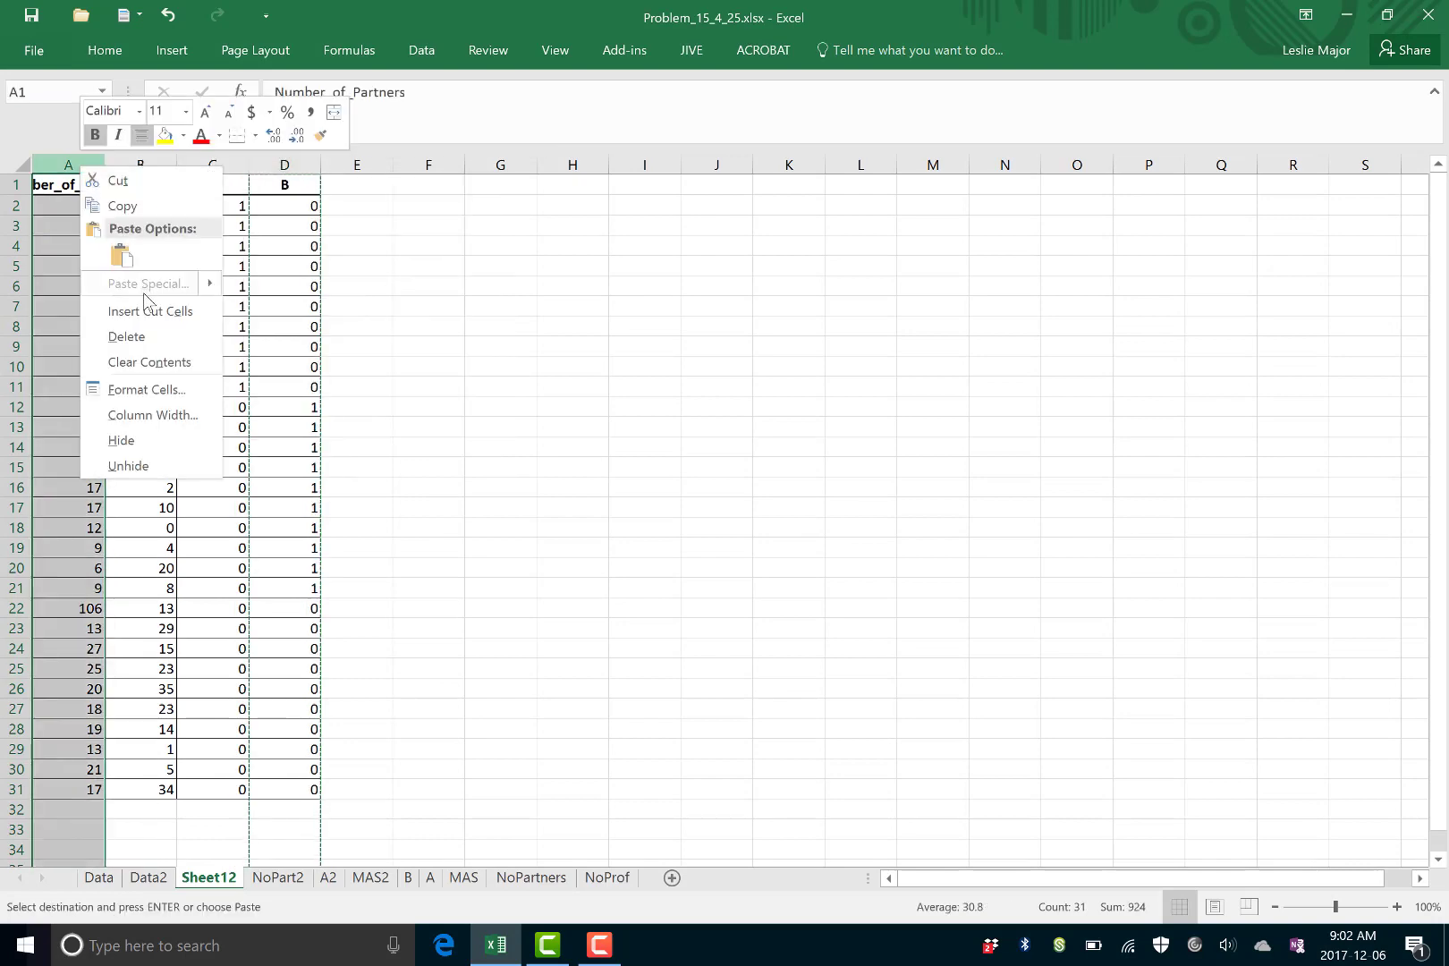
click(152, 309)
click(516, 423)
click(428, 287)
Run a Data Analysis Regression of B on Number_of_Partners, MAS_(%) and A
click(421, 50)
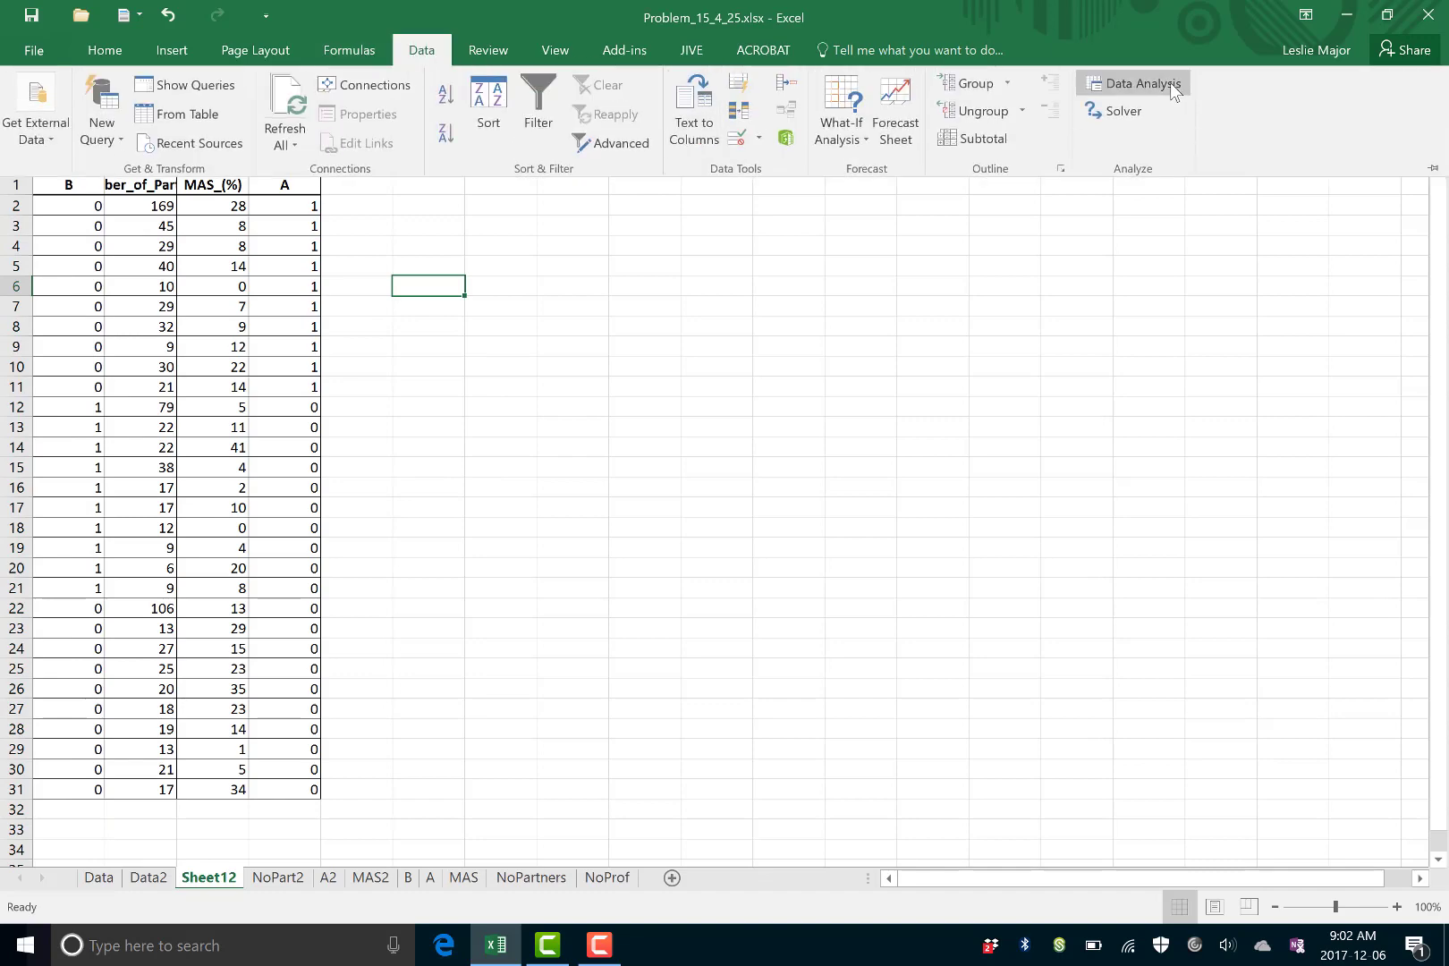
click(1100, 83)
click(995, 388)
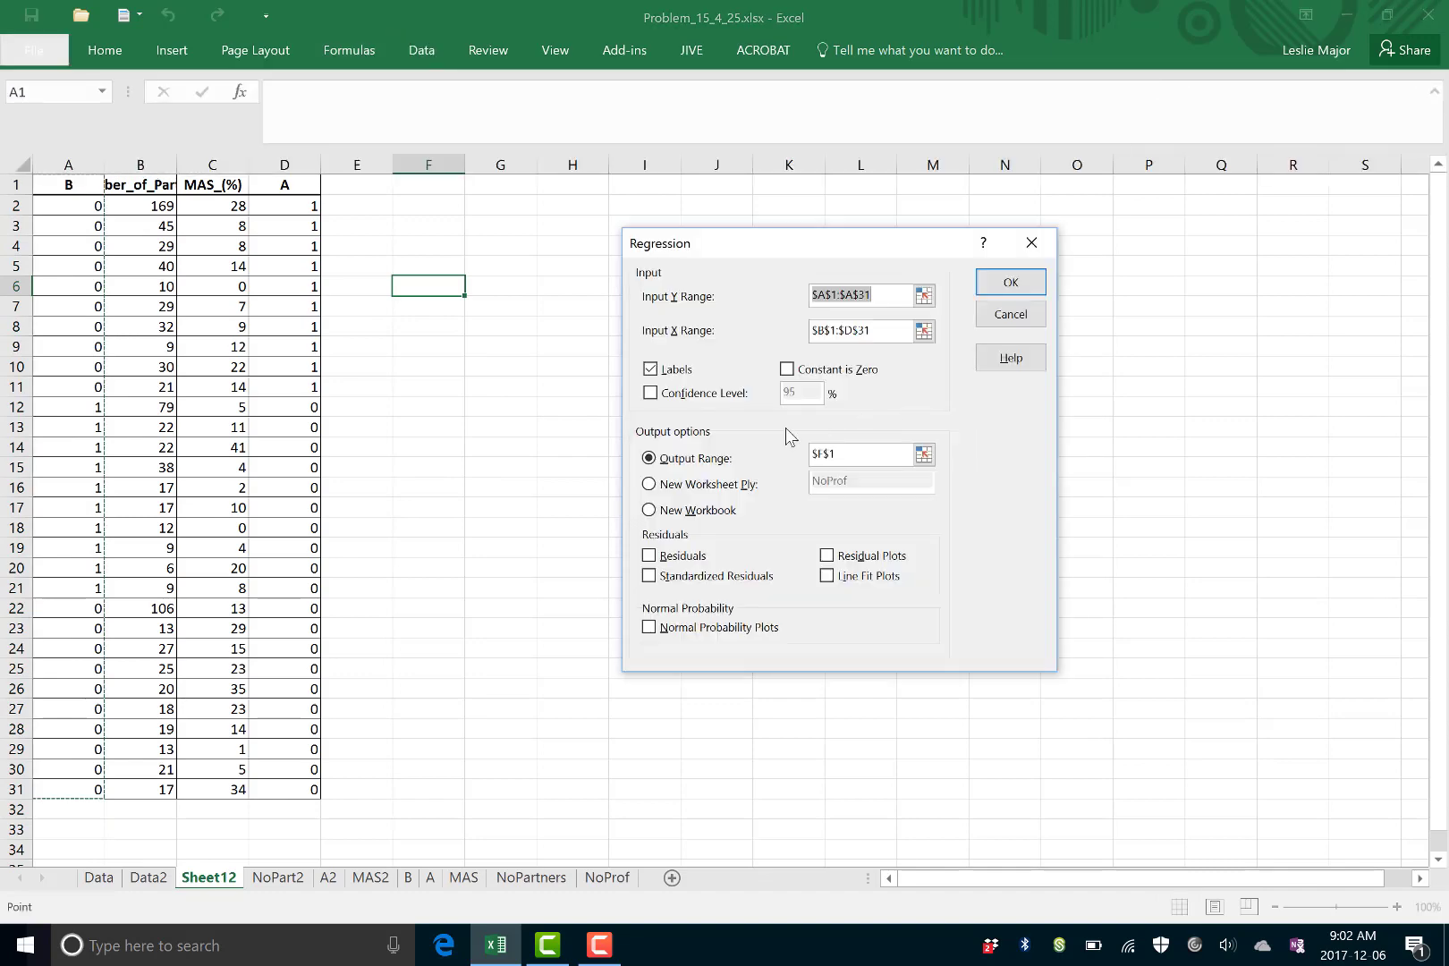
click(1006, 283)
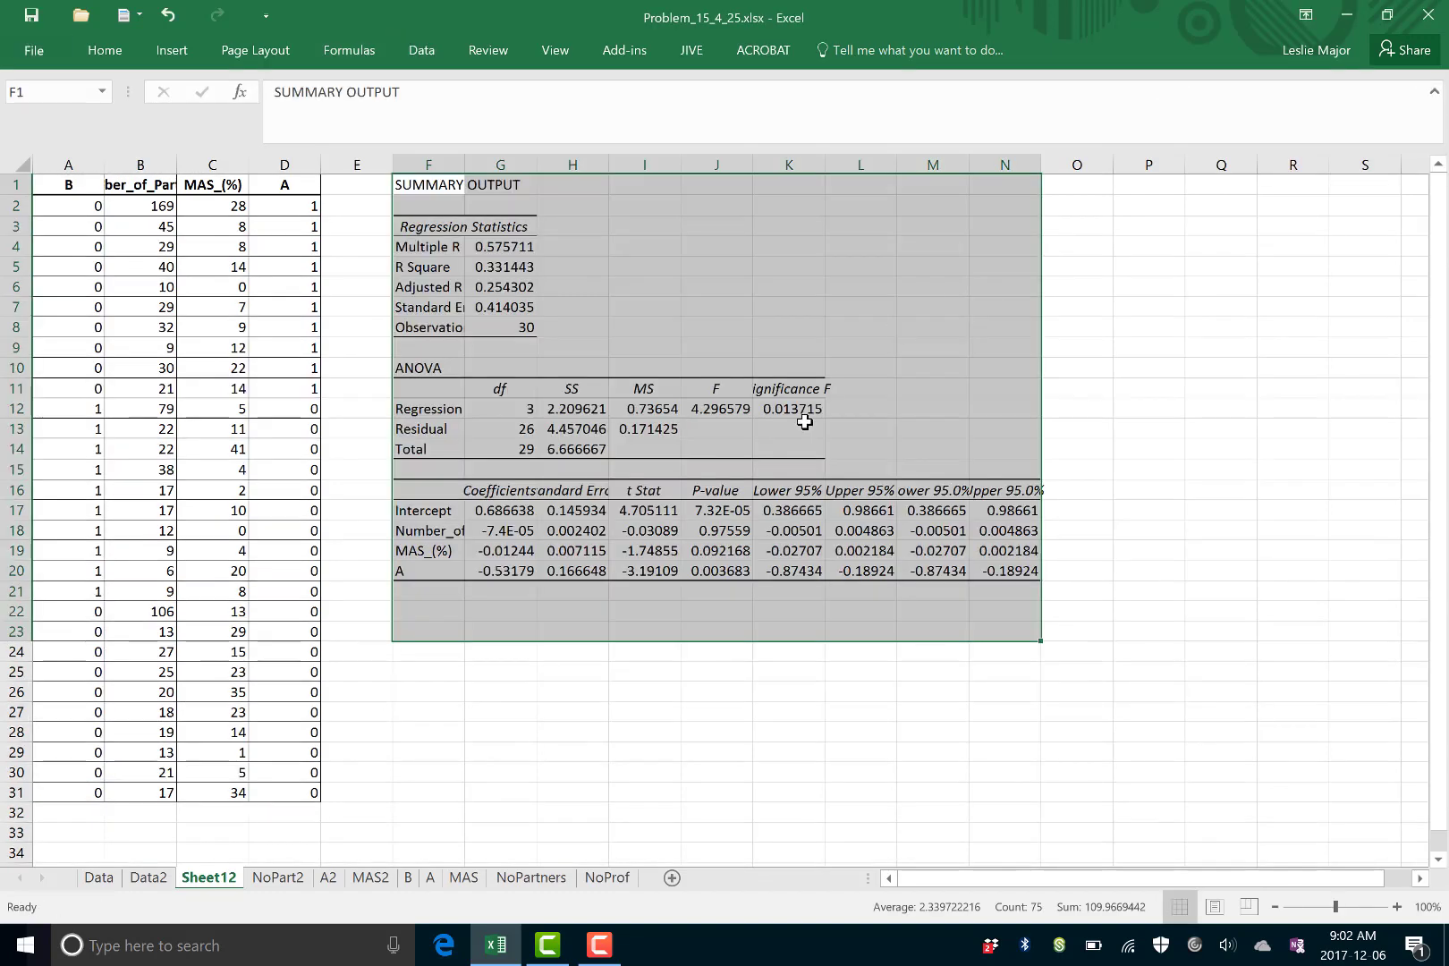
click(832, 309)
Fill the R Square cell G5 (0.331443) yellow
right_click(520, 266)
click(601, 239)
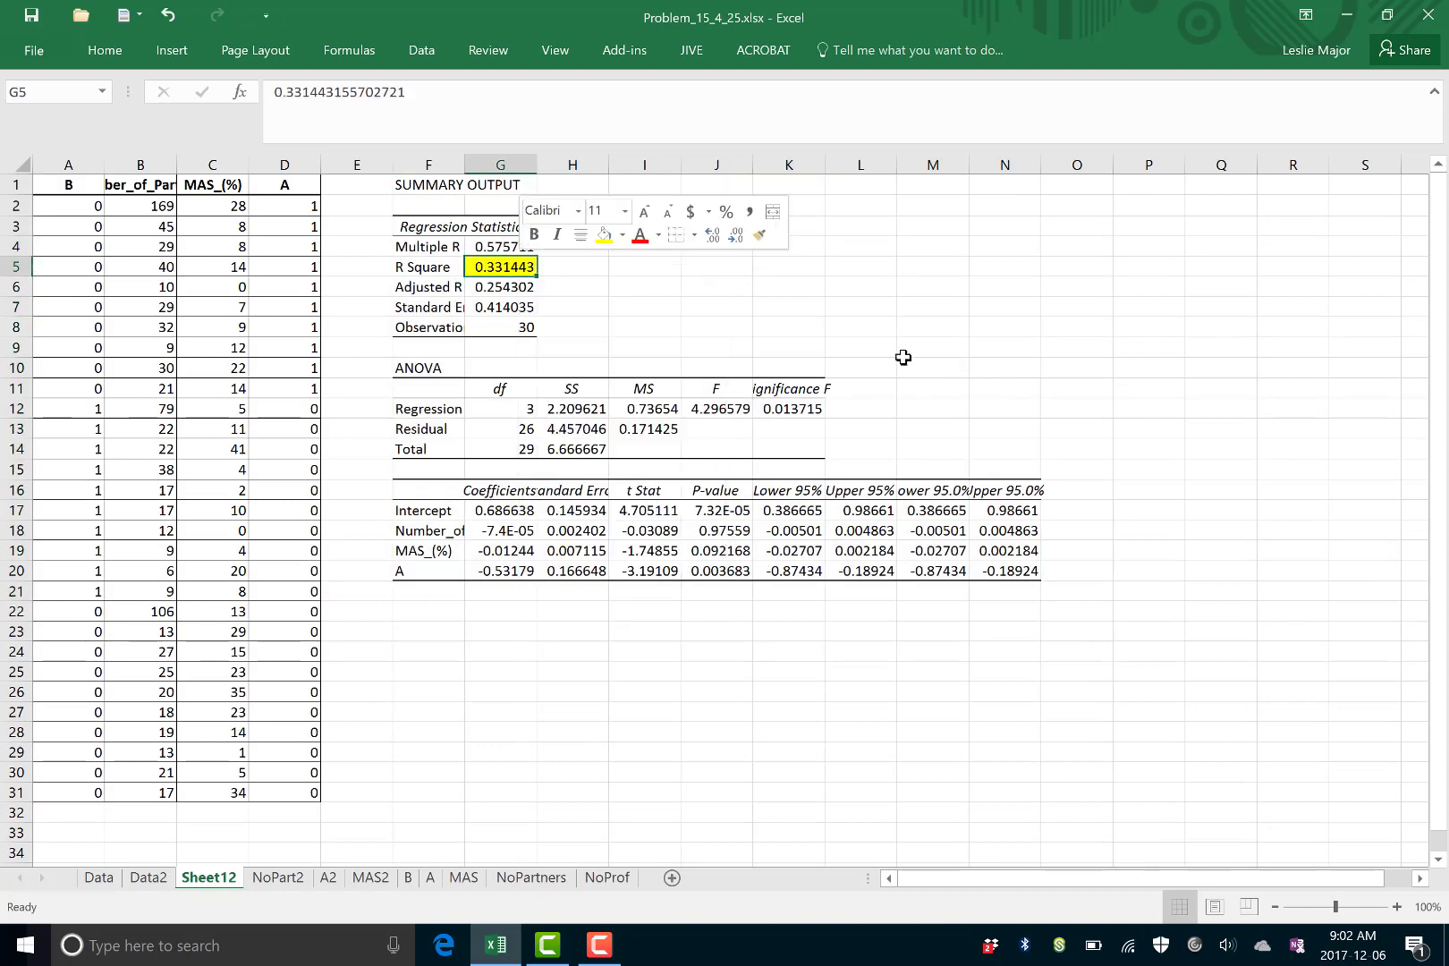
click(904, 356)
click(533, 688)
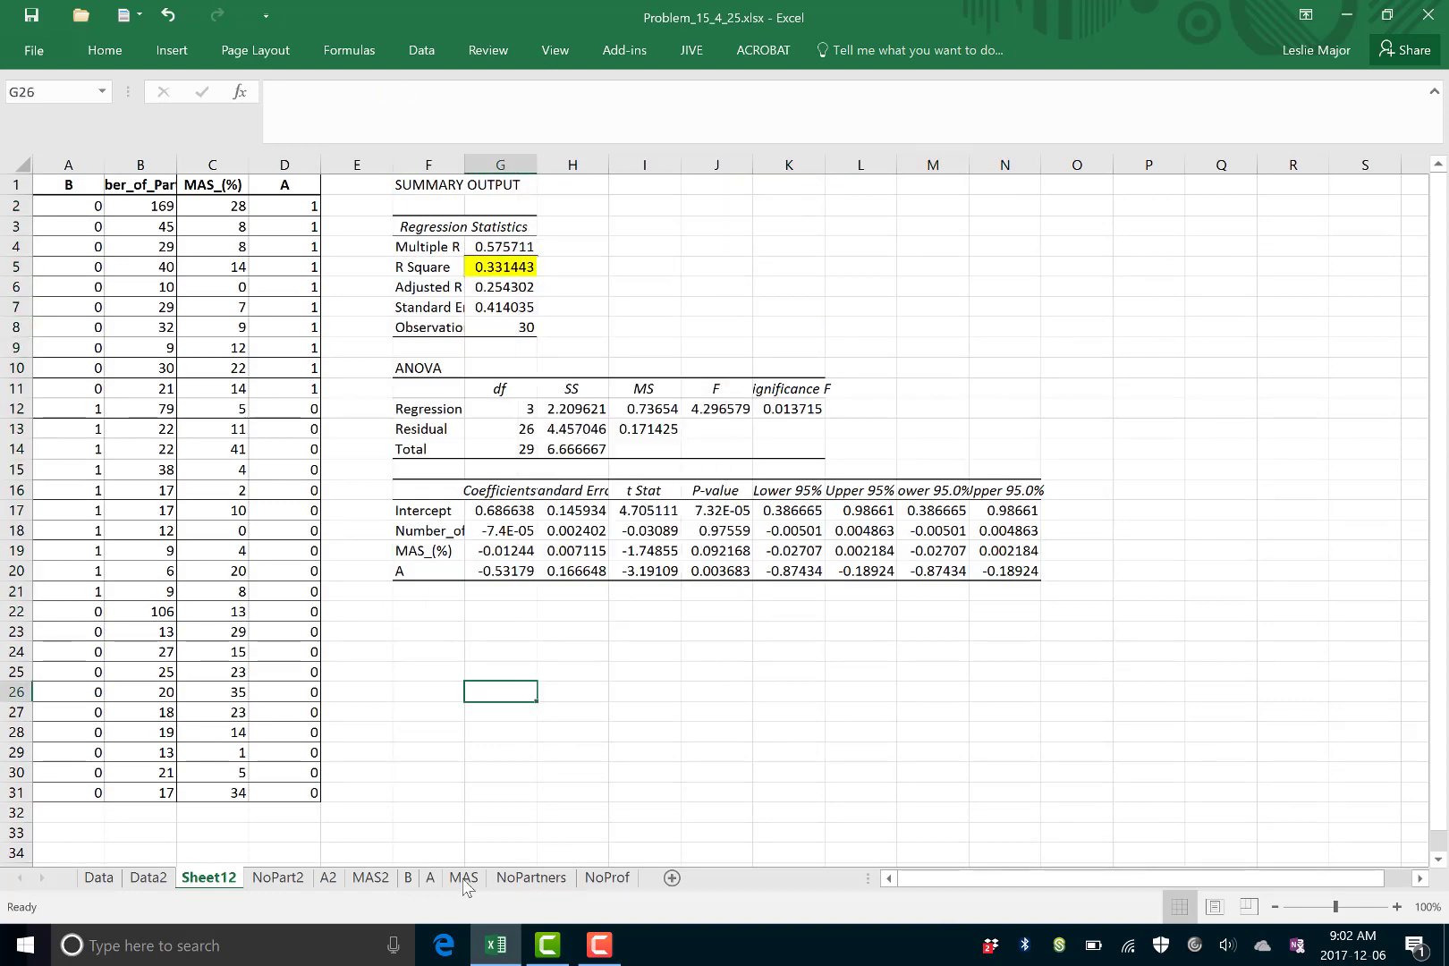
Rename the new sheet tab to B2
right_click(212, 884)
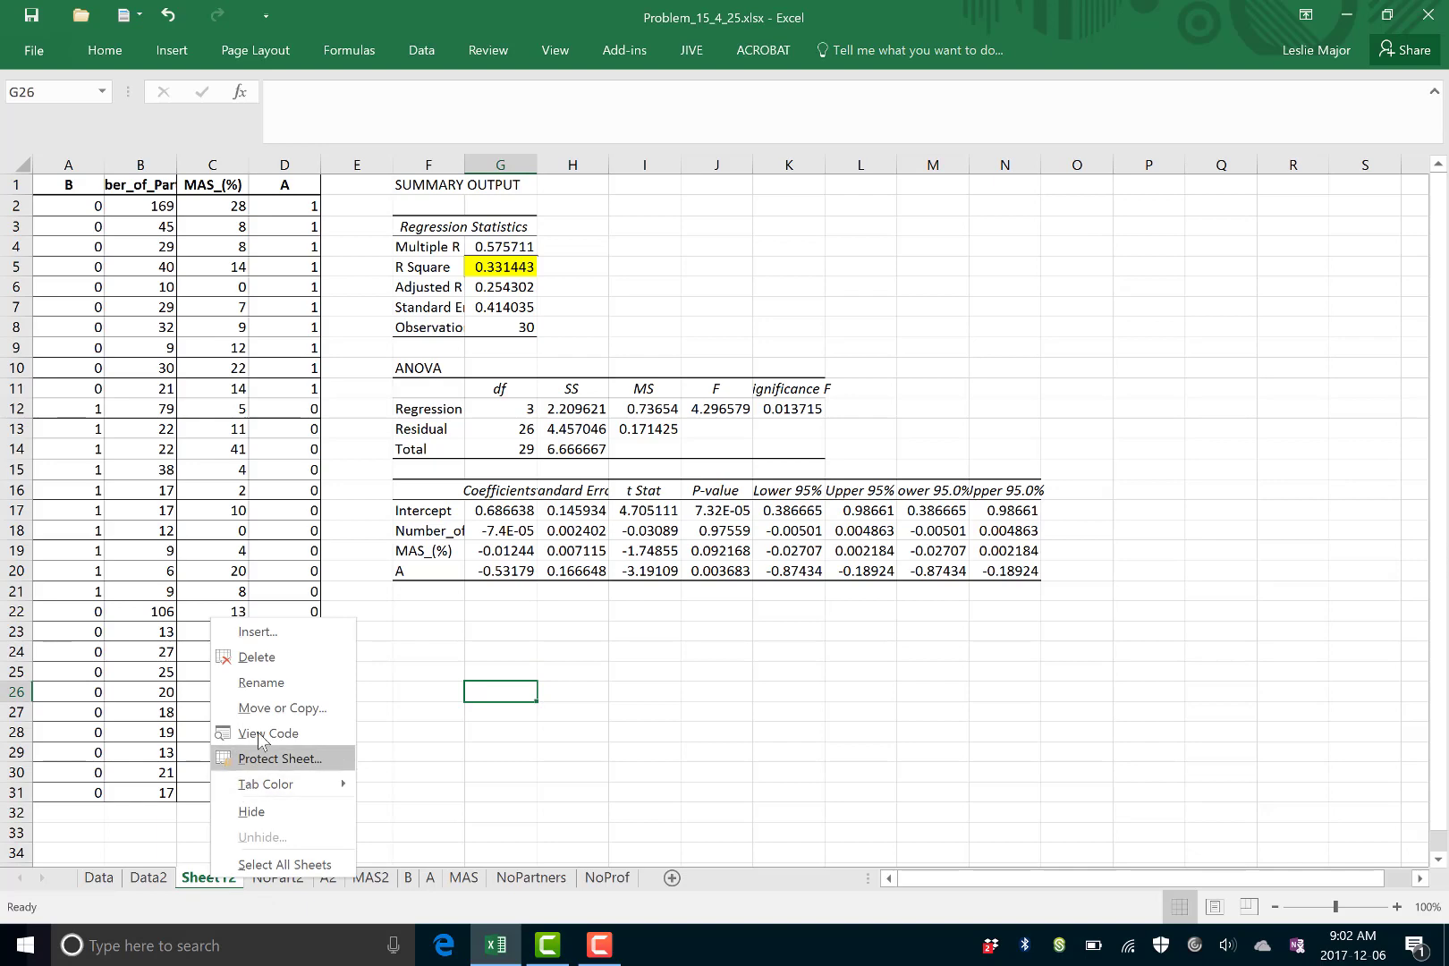
click(255, 683)
text(B2)
click(544, 706)
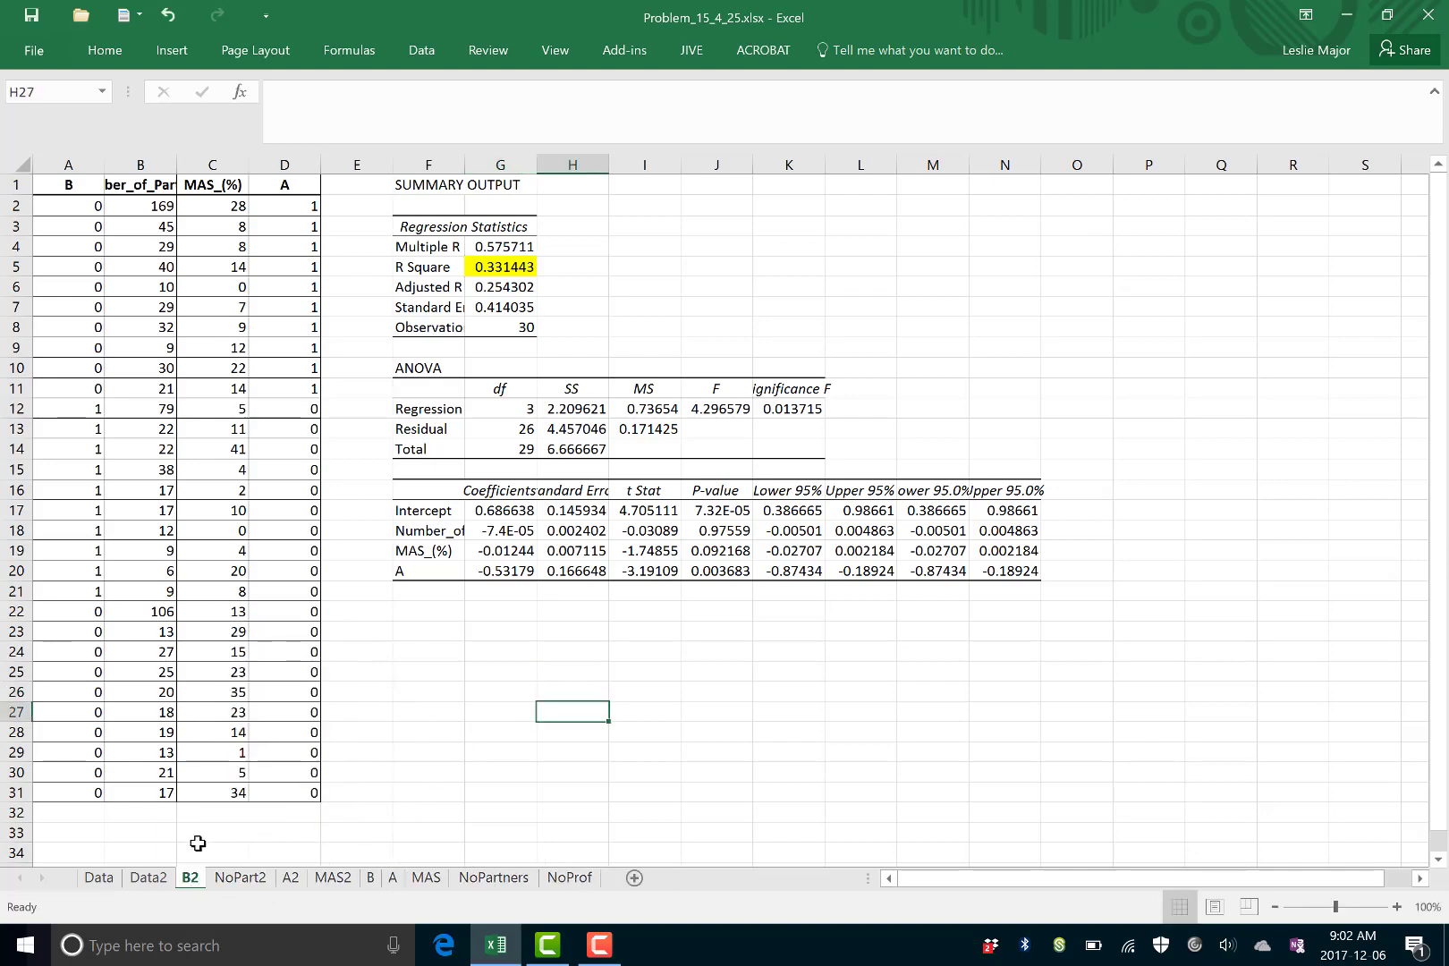
Link Data2's I2 and I3 to the G5 R Square values on NoPart2 and MAS2
click(148, 877)
click(952, 200)
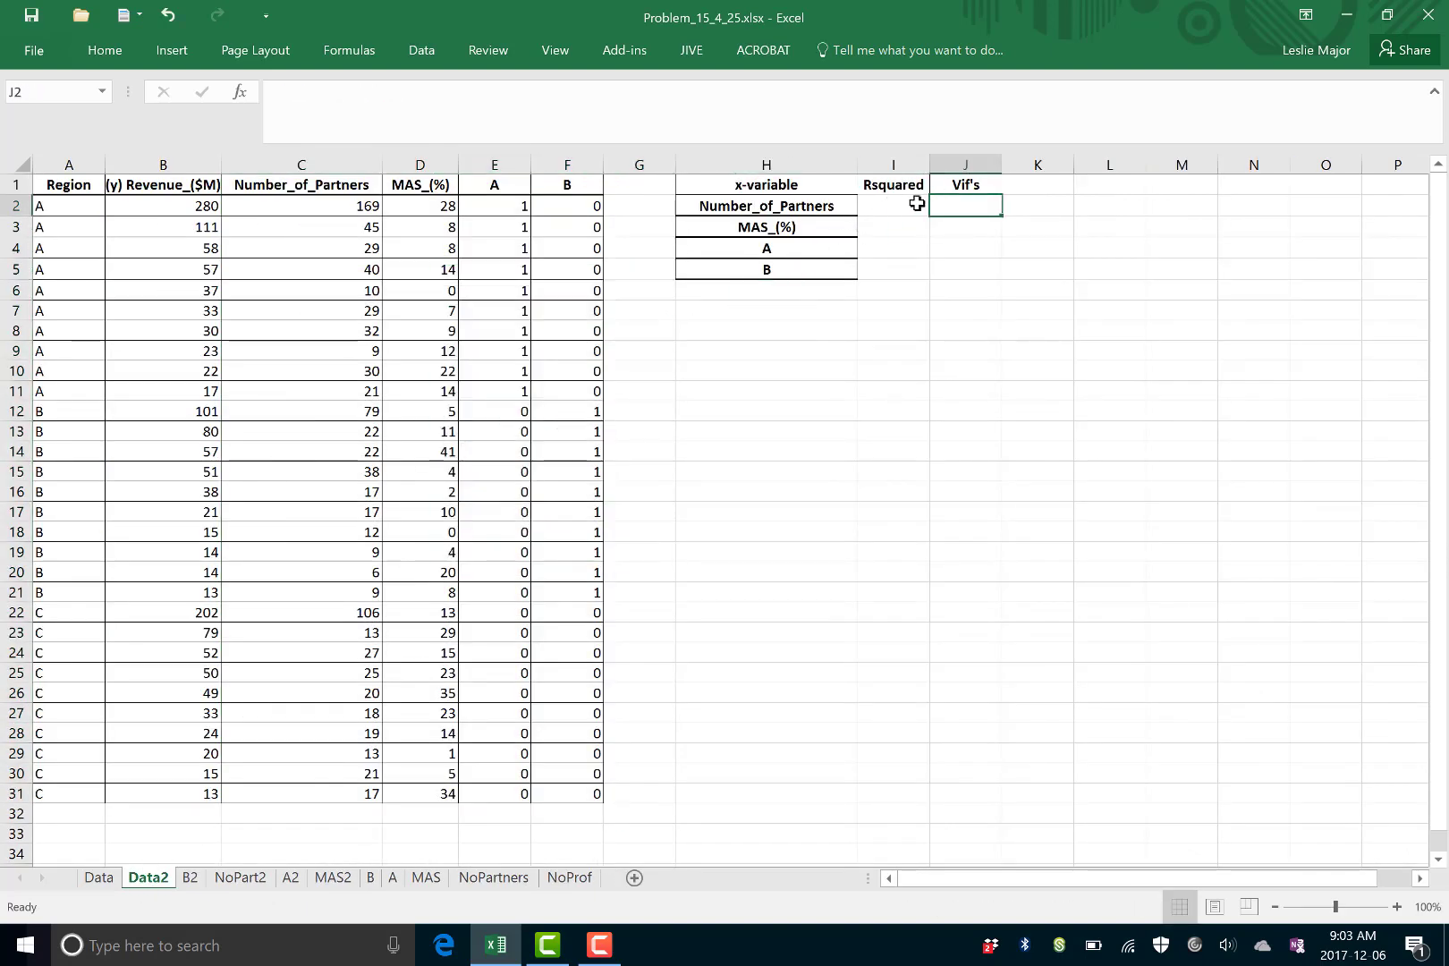
click(915, 201)
text(=)
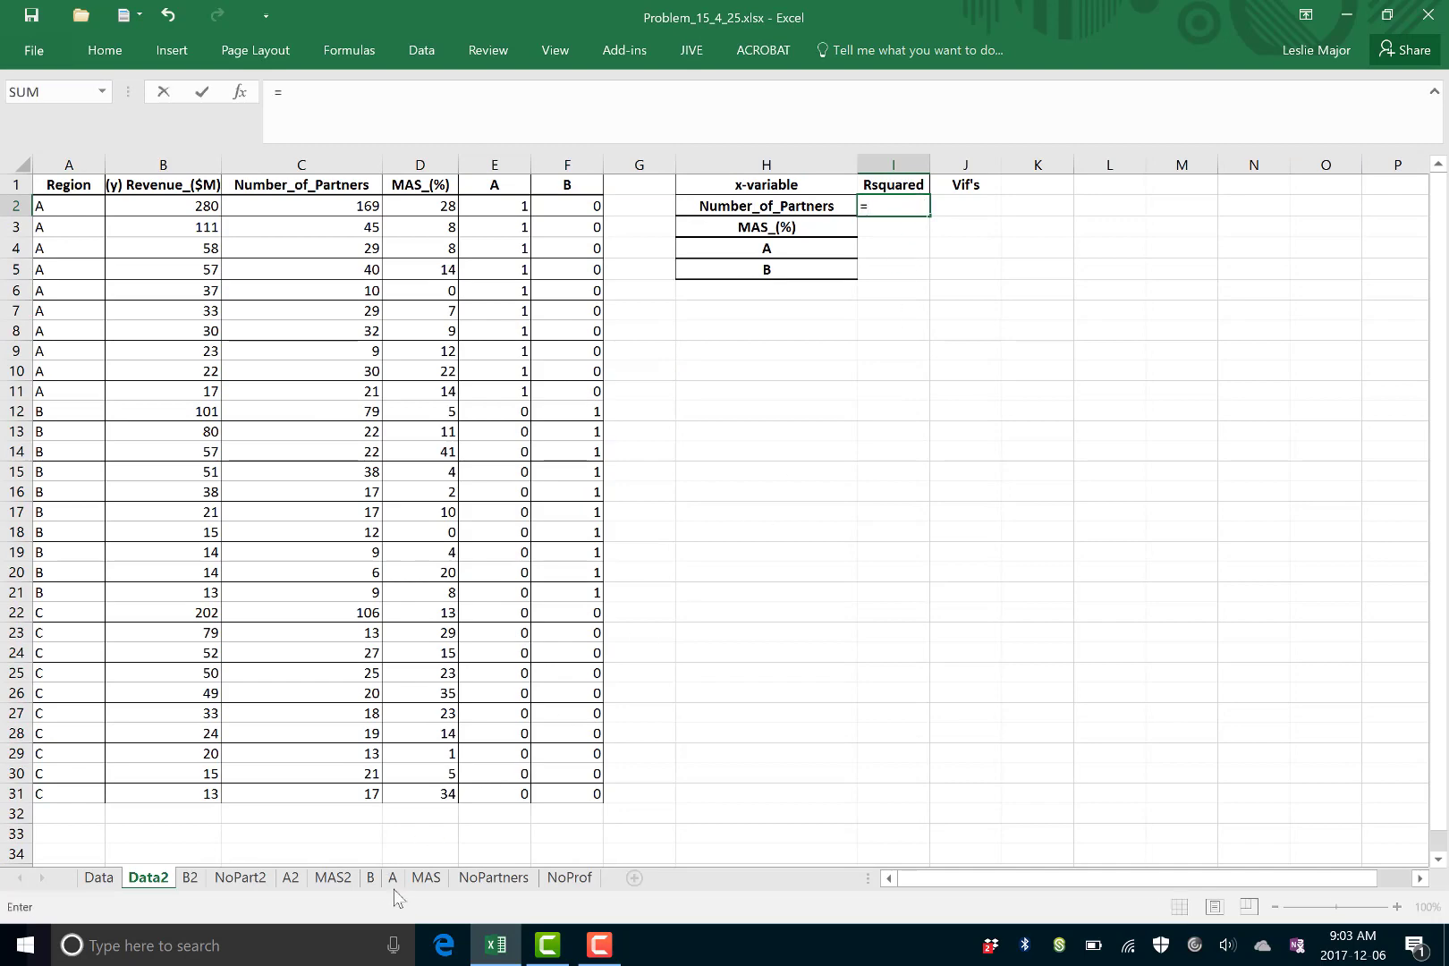
click(262, 876)
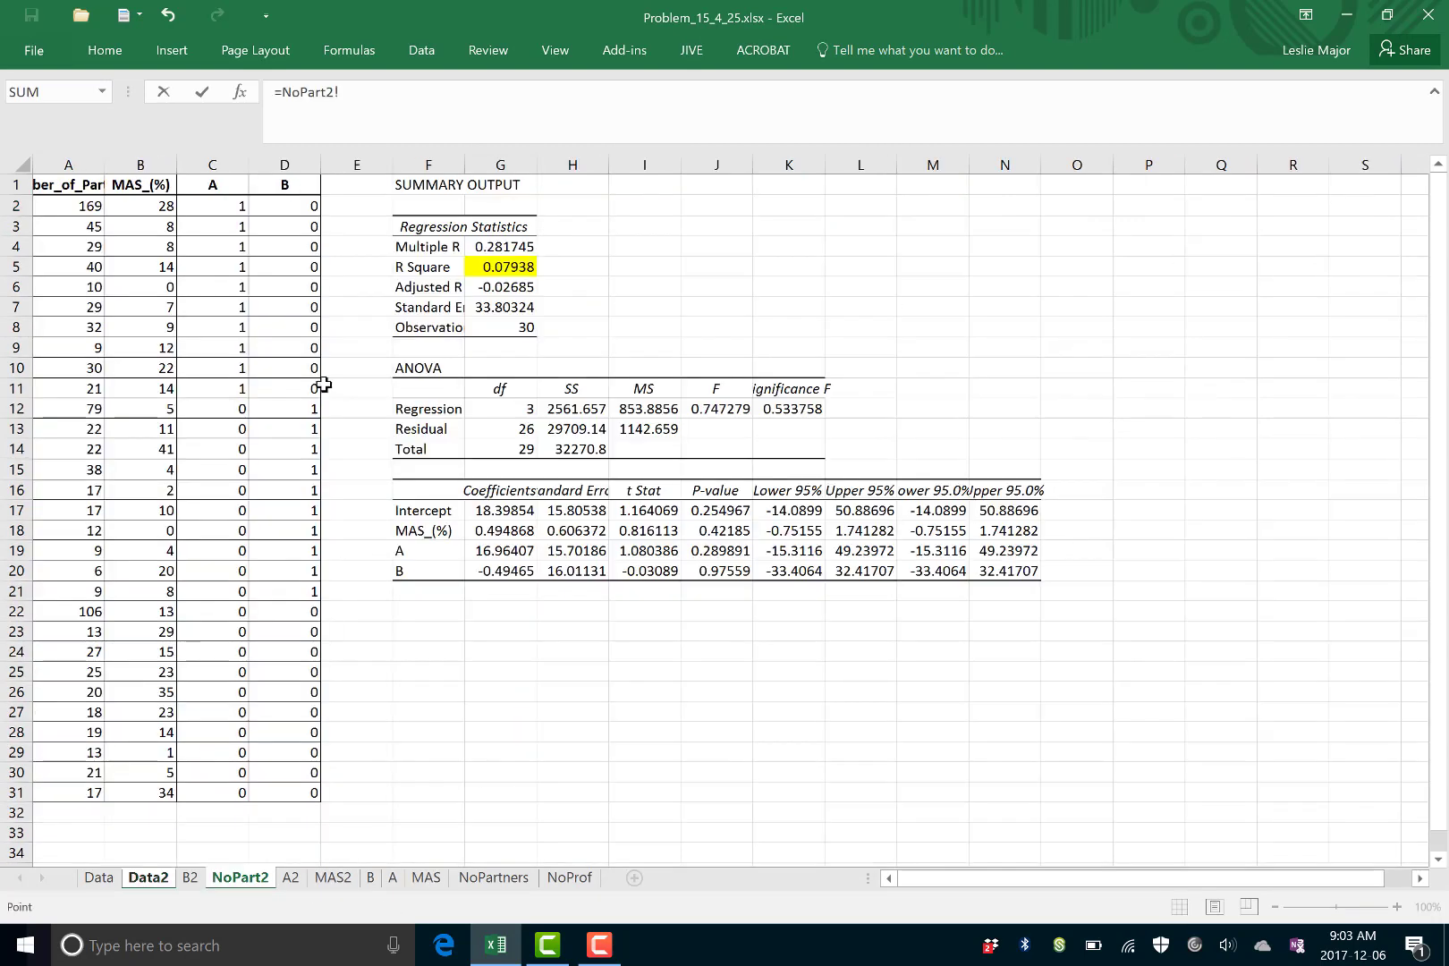
click(480, 267)
key(Return)
text(=)
click(333, 877)
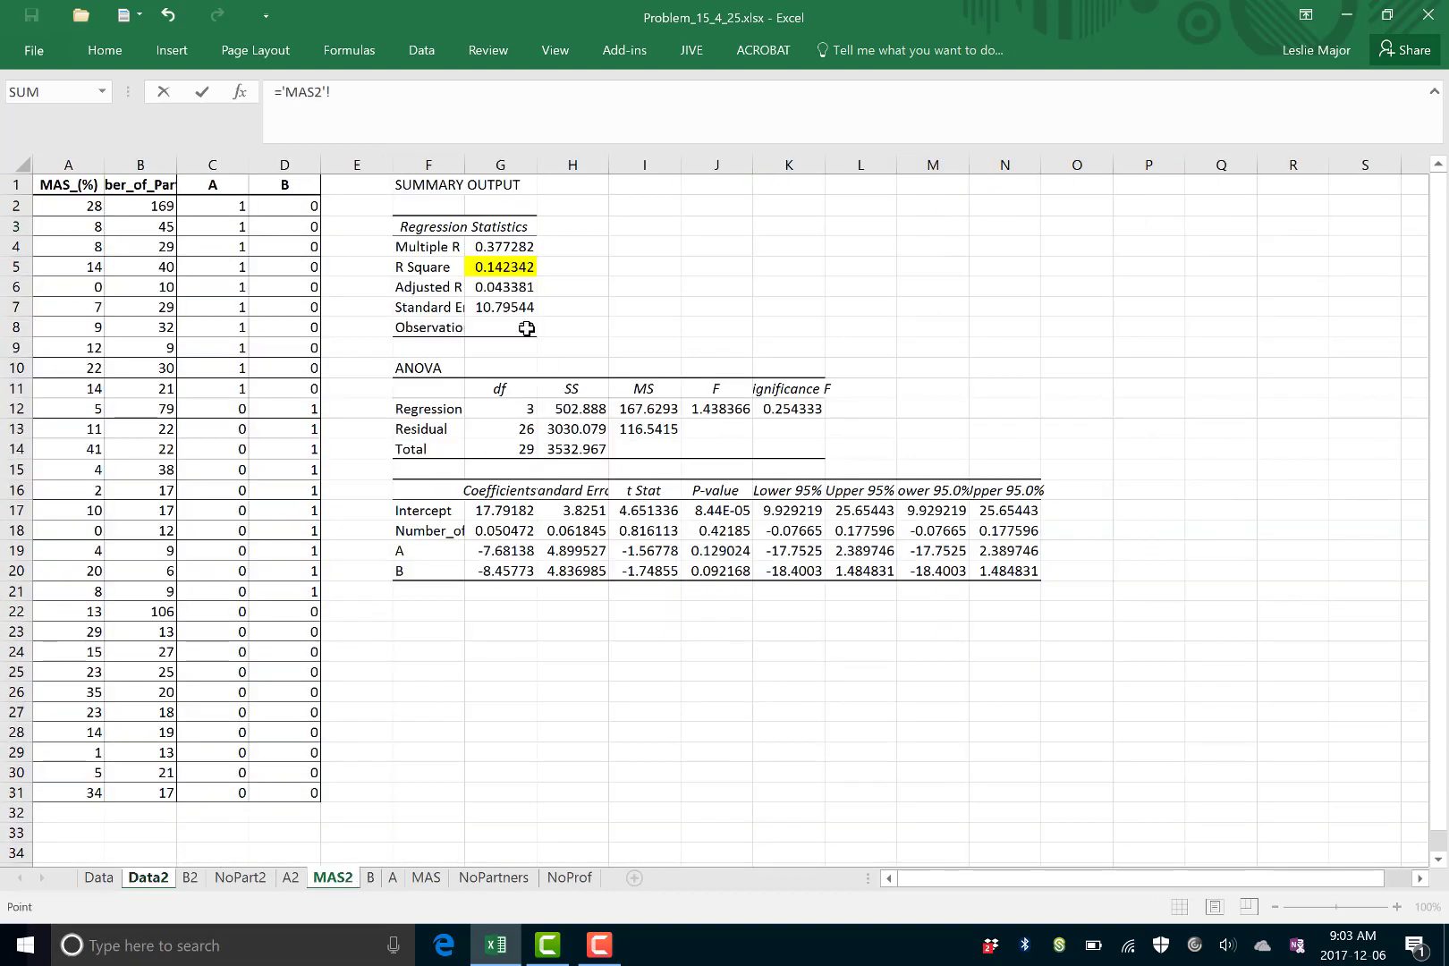
click(517, 265)
key(Return)
Link I4 and I5 to the G5 R Square values on A2 (0.334675) and B2 (0.331443)
text(=)
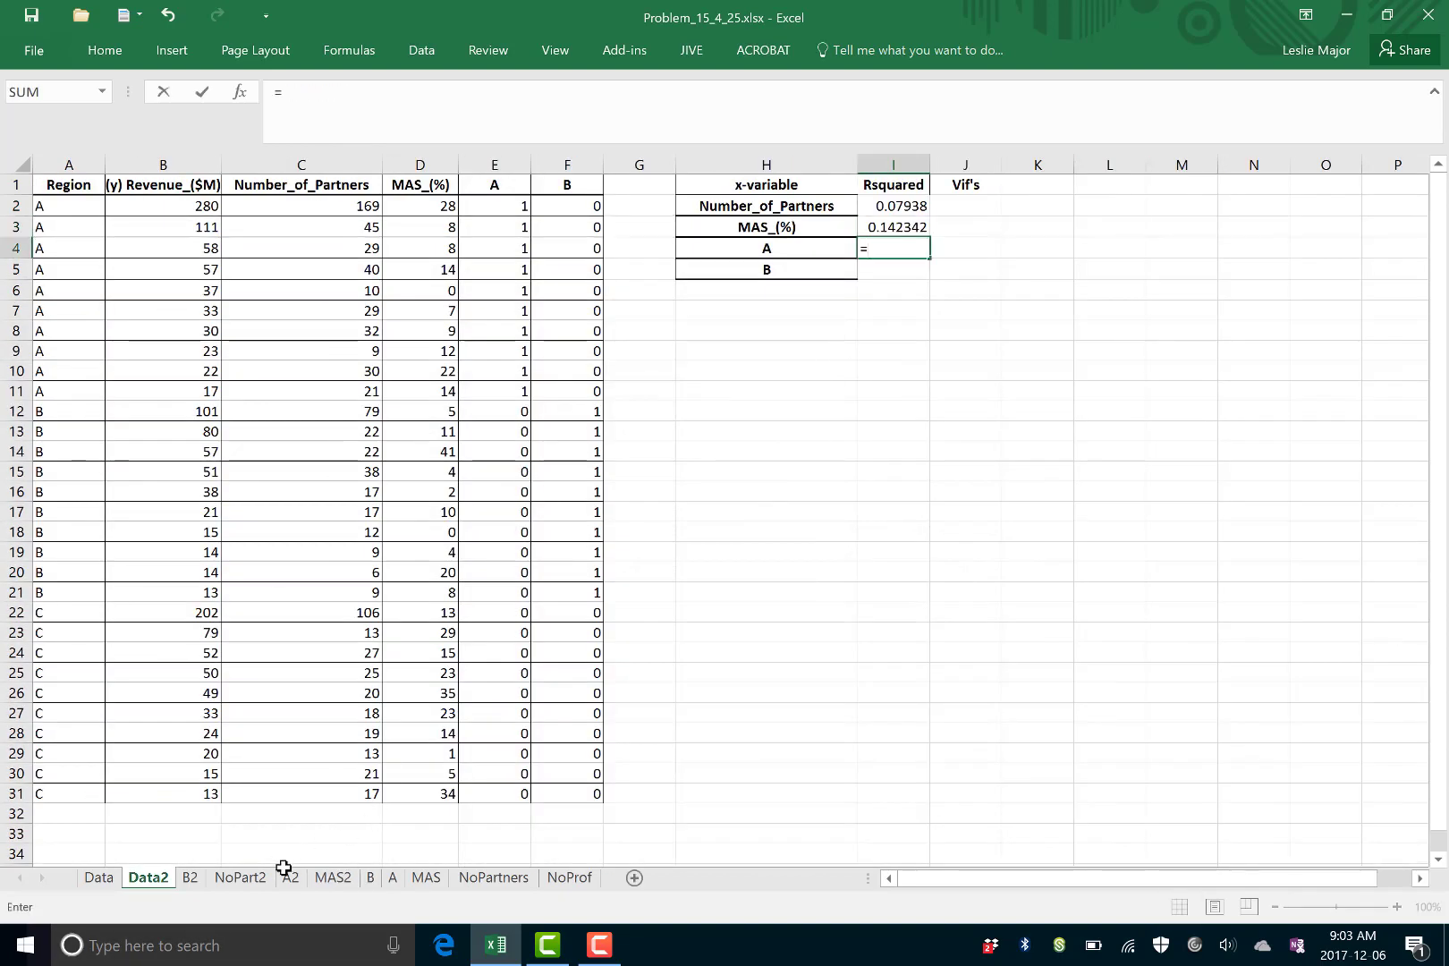
click(291, 878)
click(520, 271)
key(Return)
text(=)
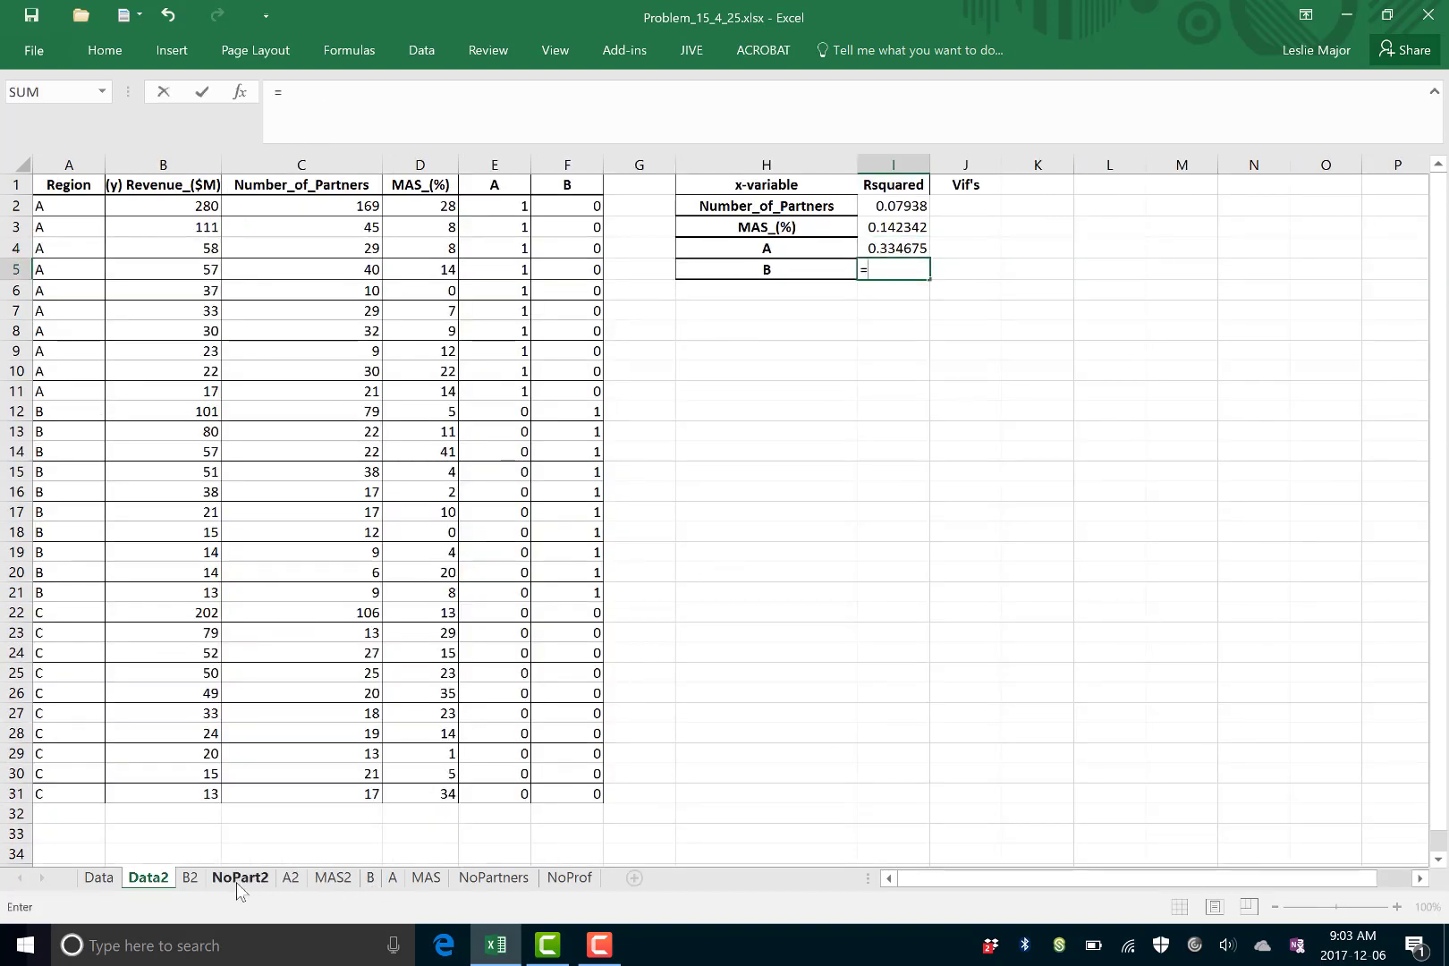
click(190, 877)
click(487, 269)
key(Return)
Enter the VIF formula =1/(1-I2) in J2 for Number_of_Partners
click(913, 431)
click(956, 209)
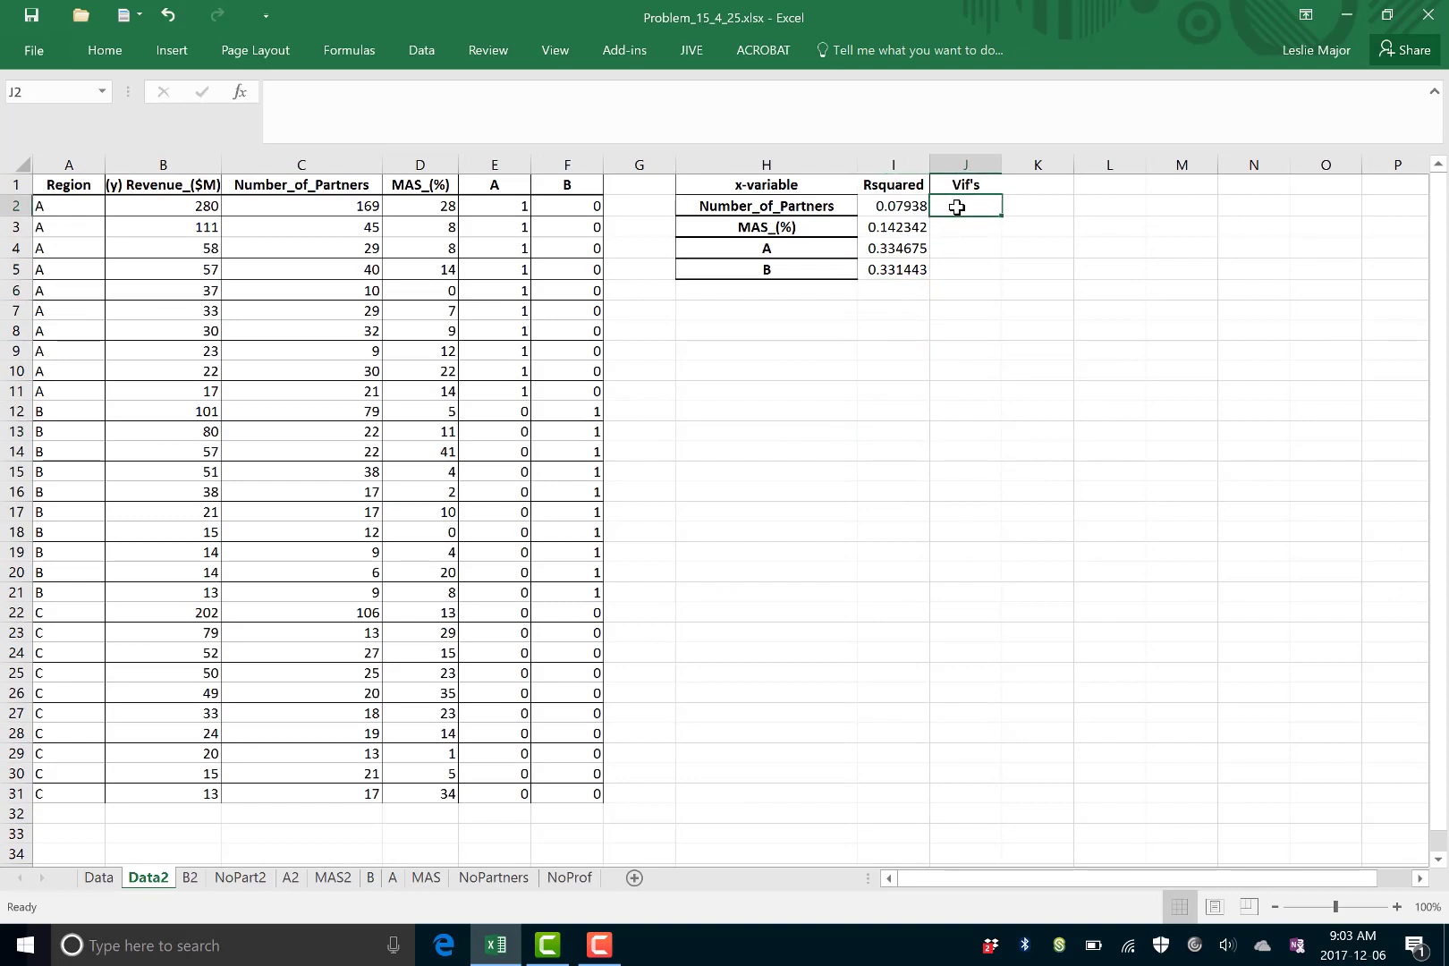
text(=)
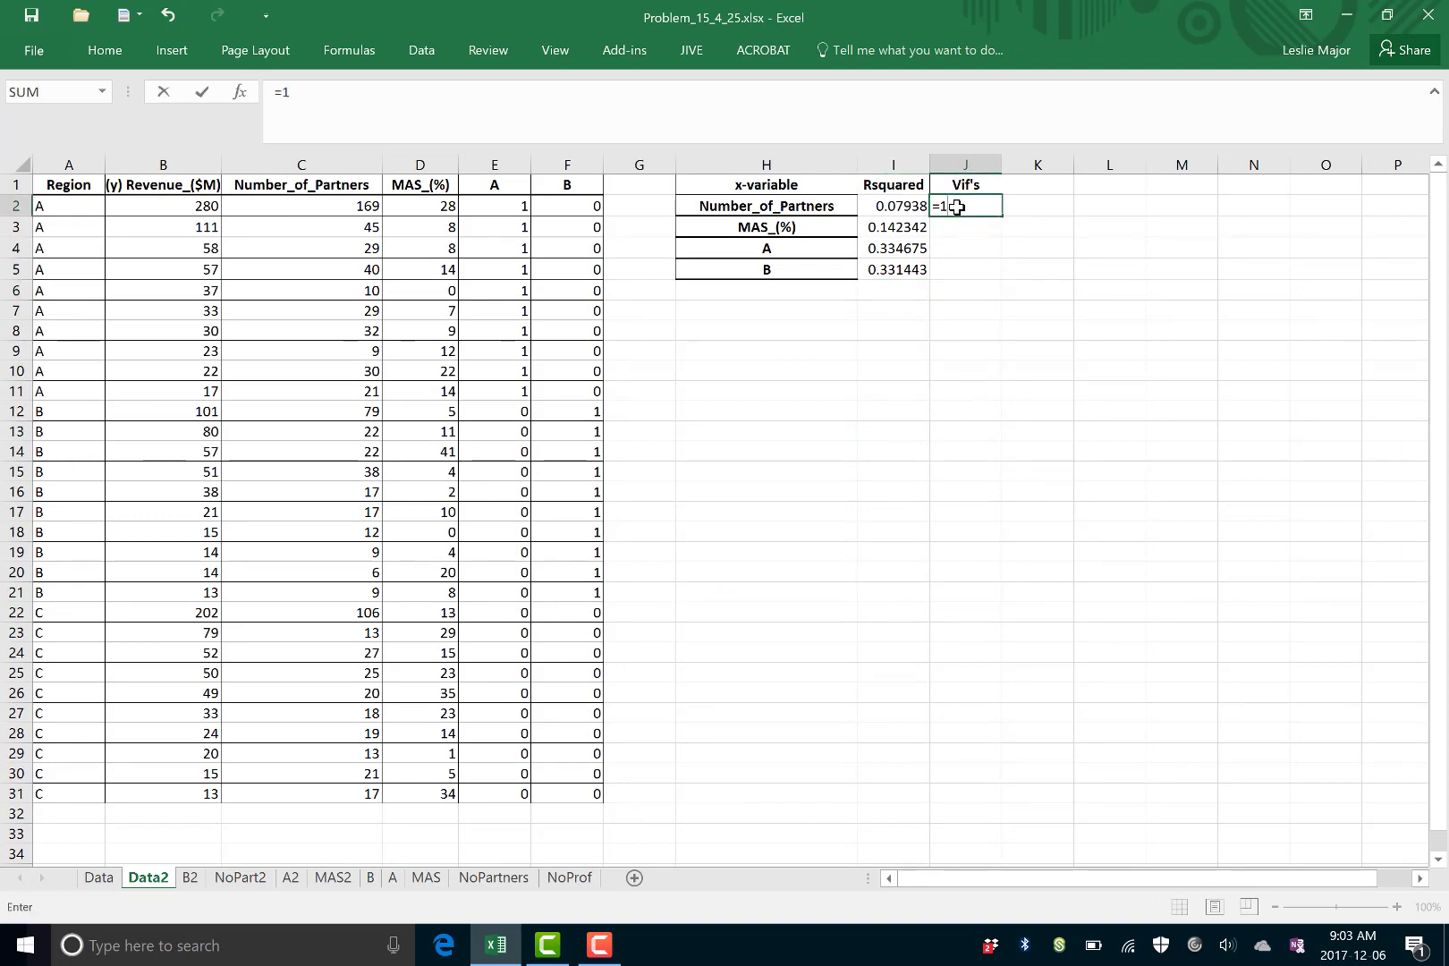
text(1/(1)
key(BackSpace)
text((10)
key(BackSpace)
text(-)
click(915, 202)
text())
key(Return)
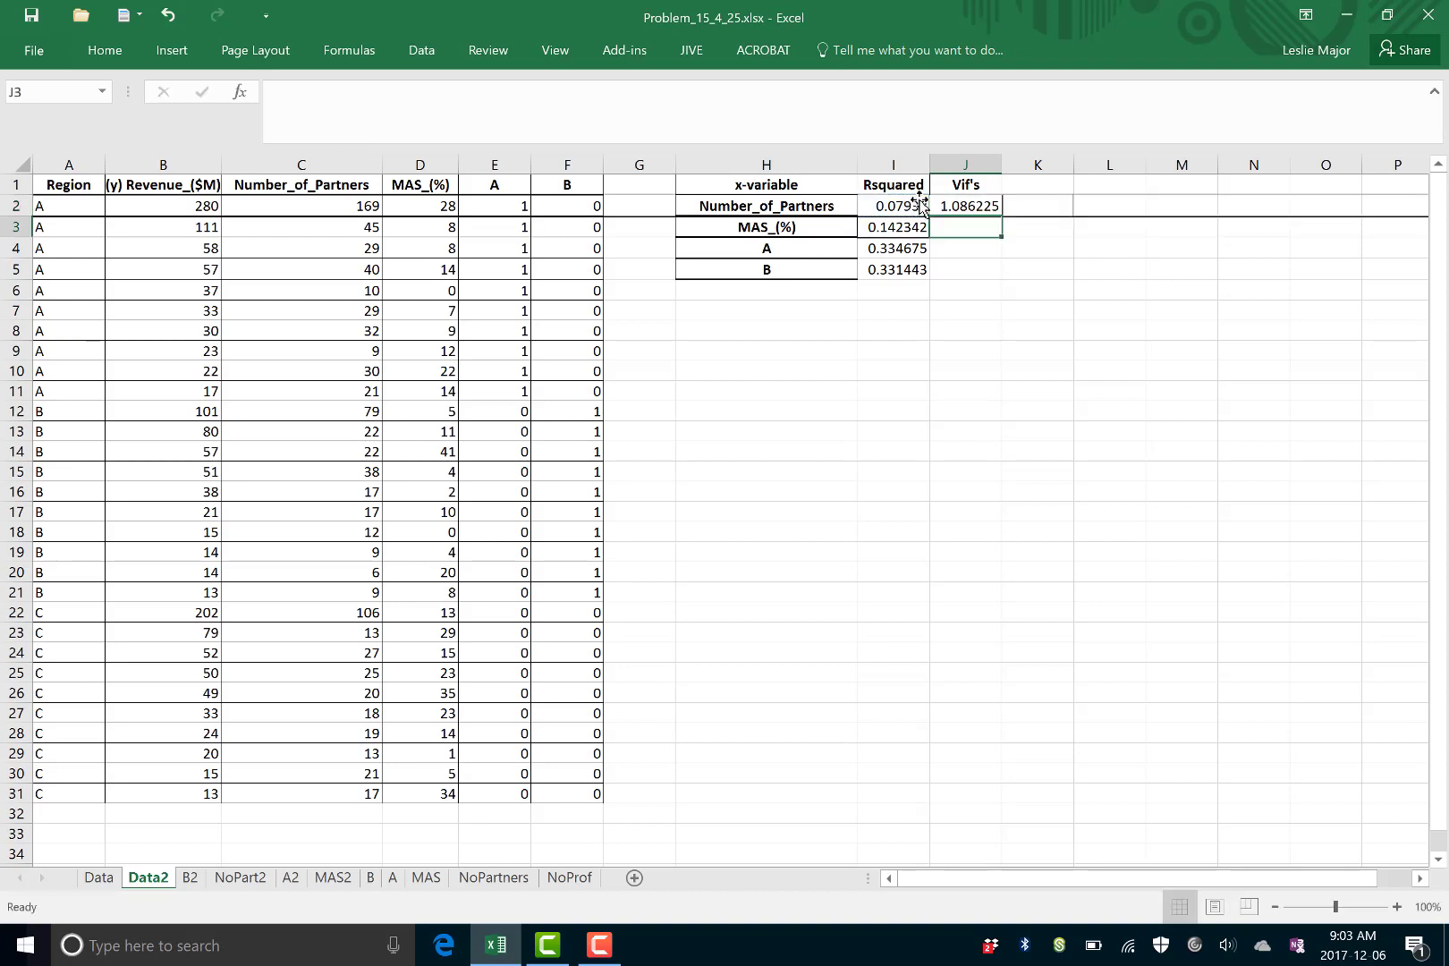
Fill the VIF formula down to J5, giving 1.086225 through 1.495759
click(964, 206)
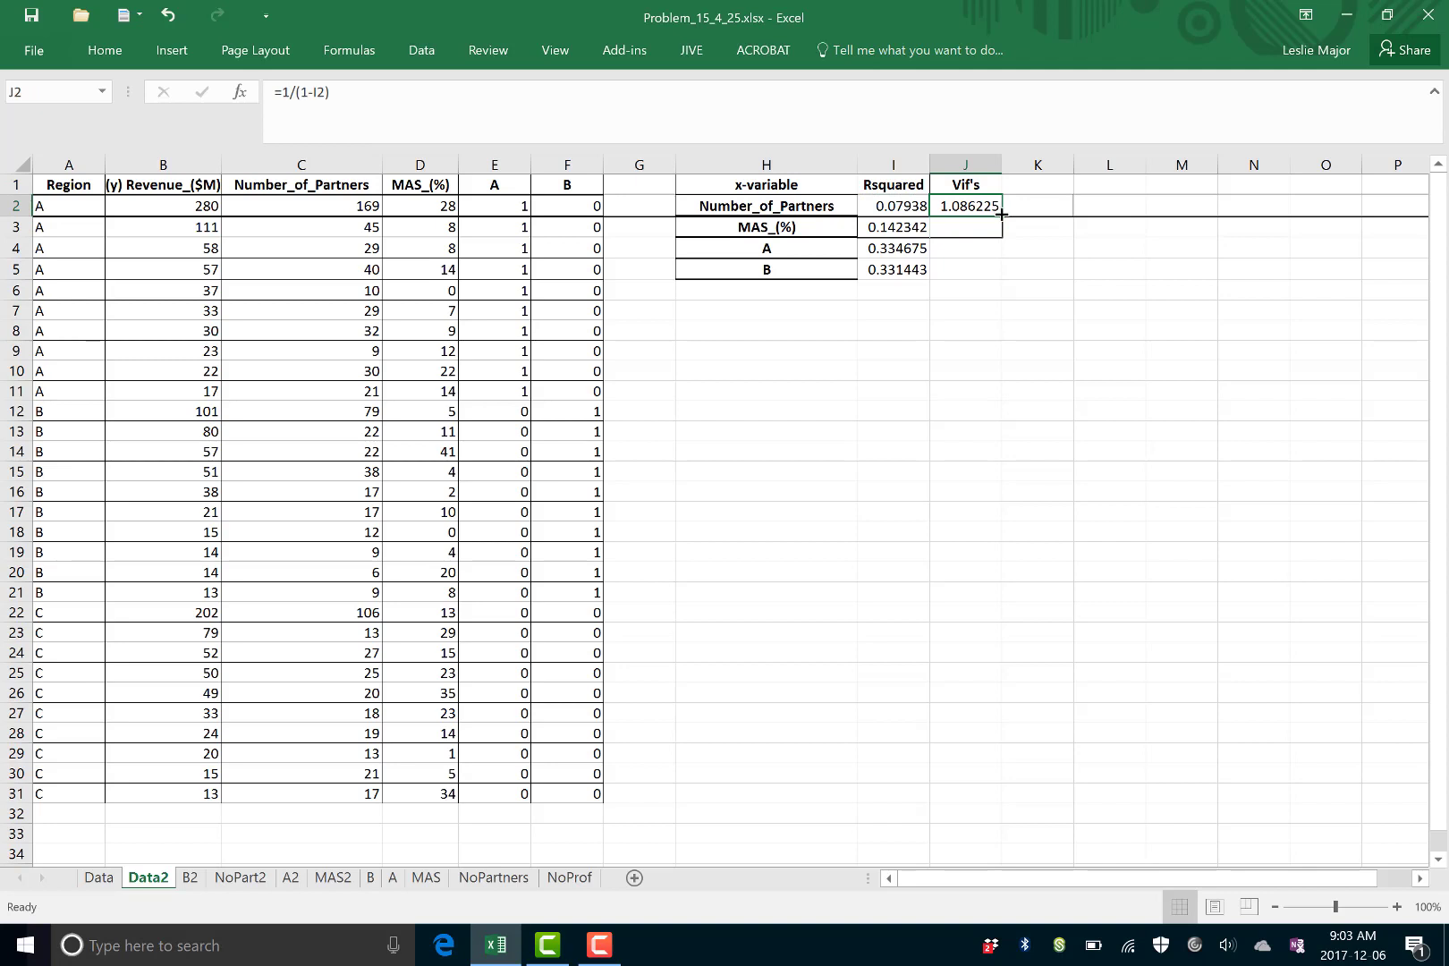
drag(1000, 211, 1010, 280)
click(1091, 250)
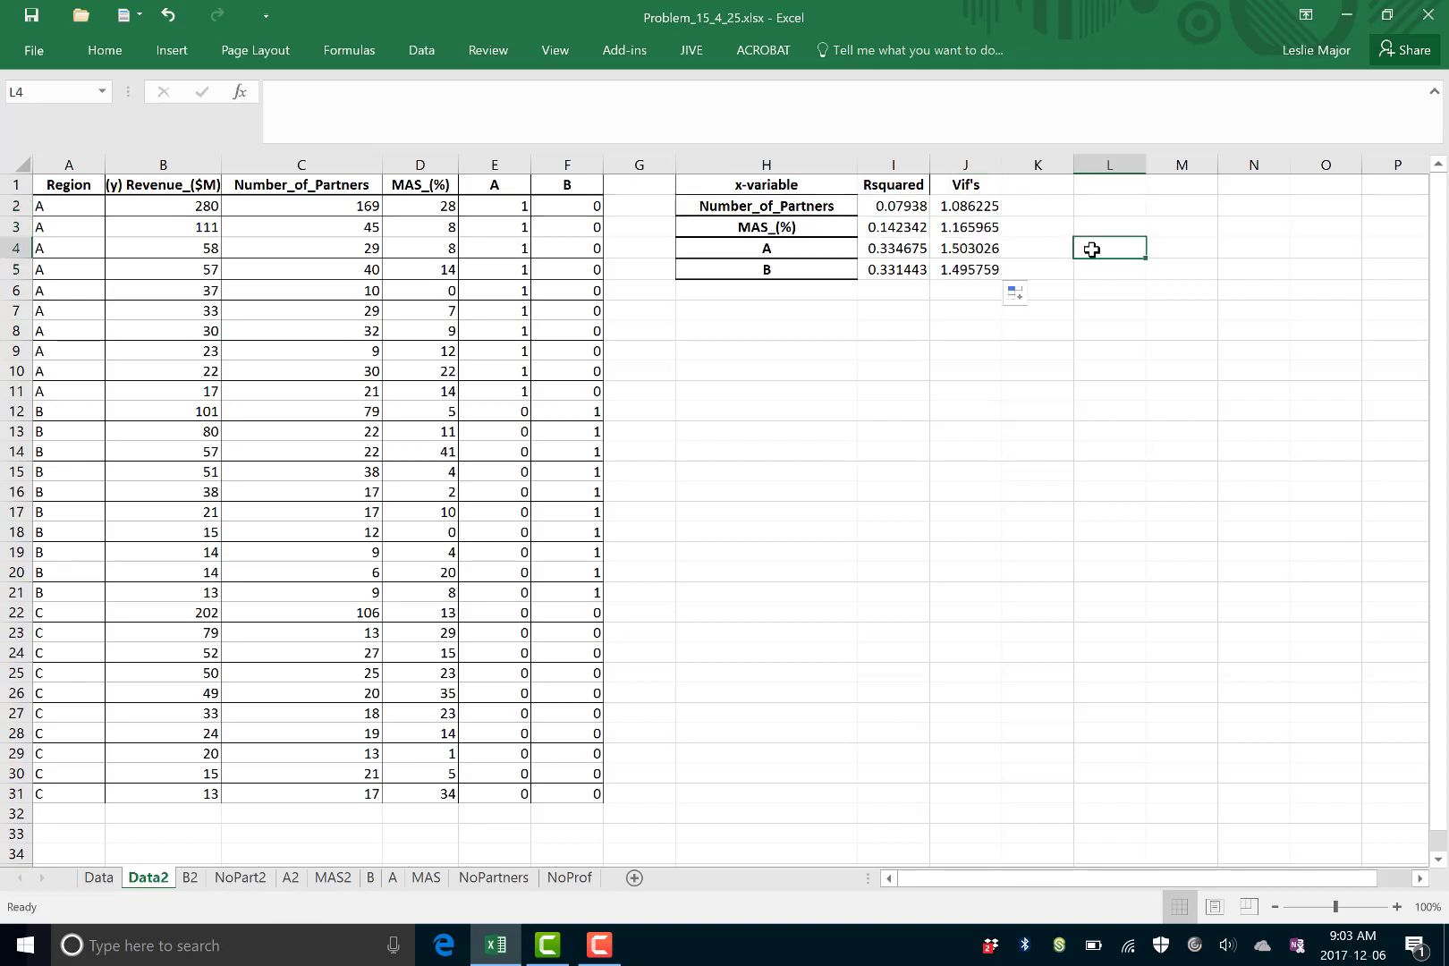
click(952, 201)
drag(725, 199, 966, 206)
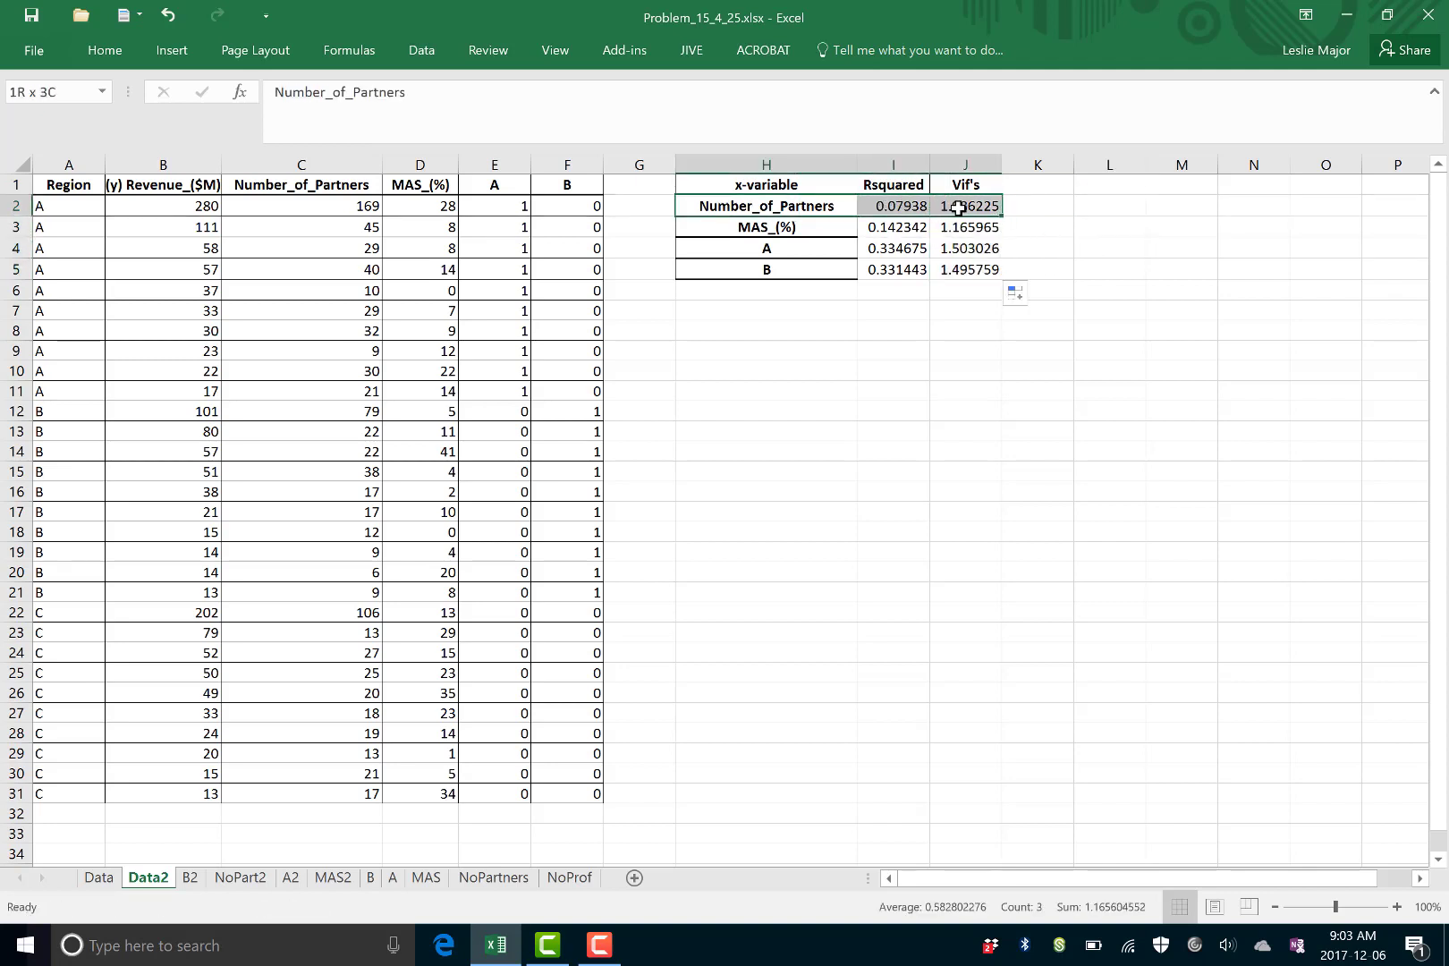
click(895, 351)
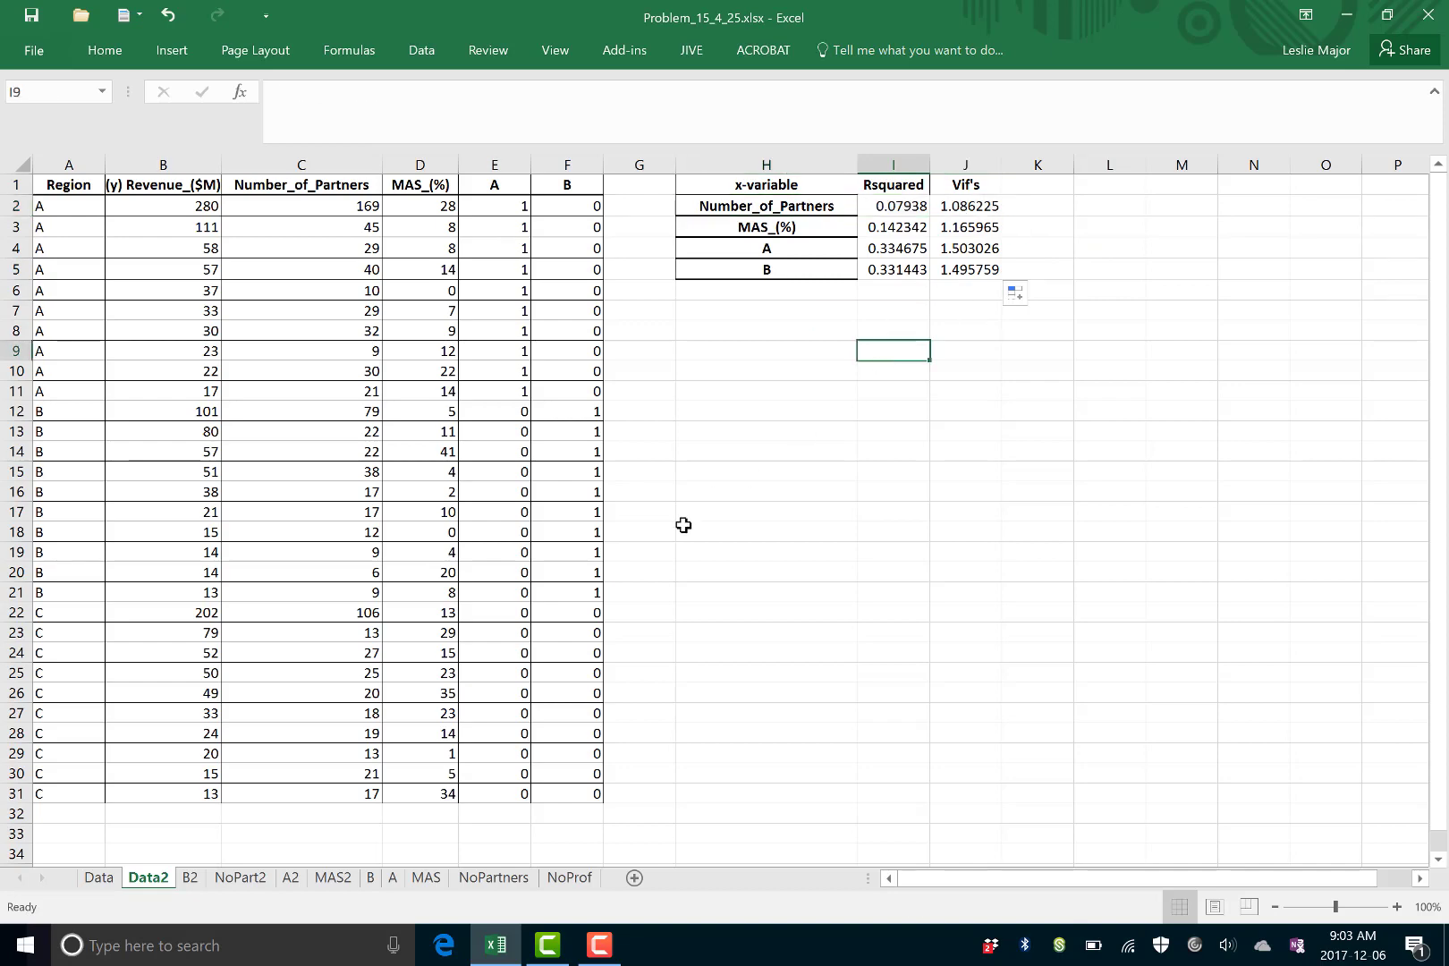
click(100, 878)
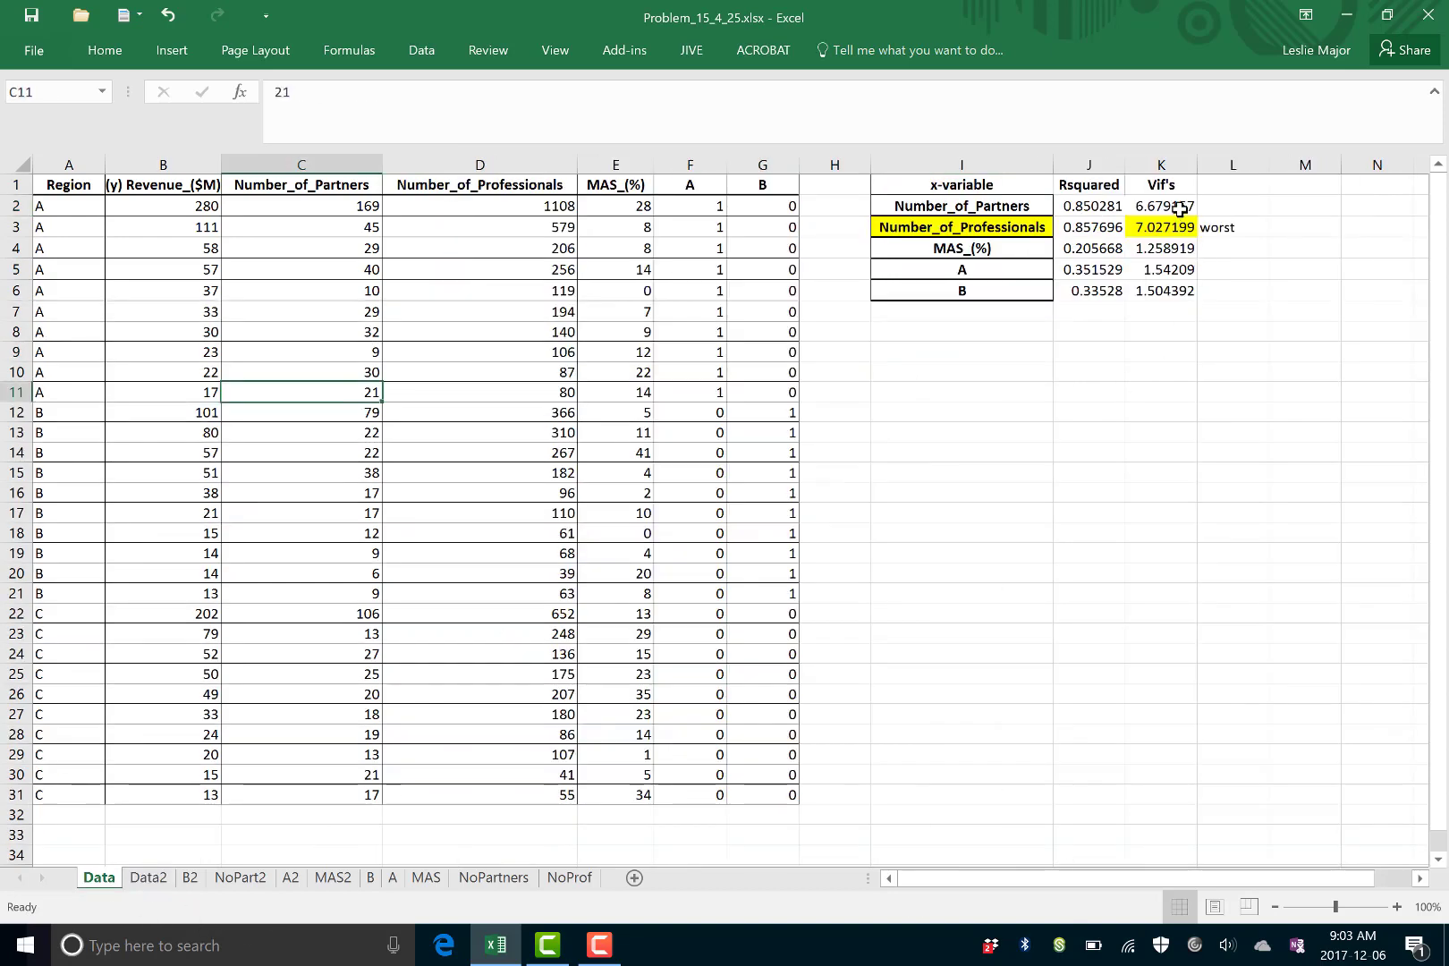
click(1178, 208)
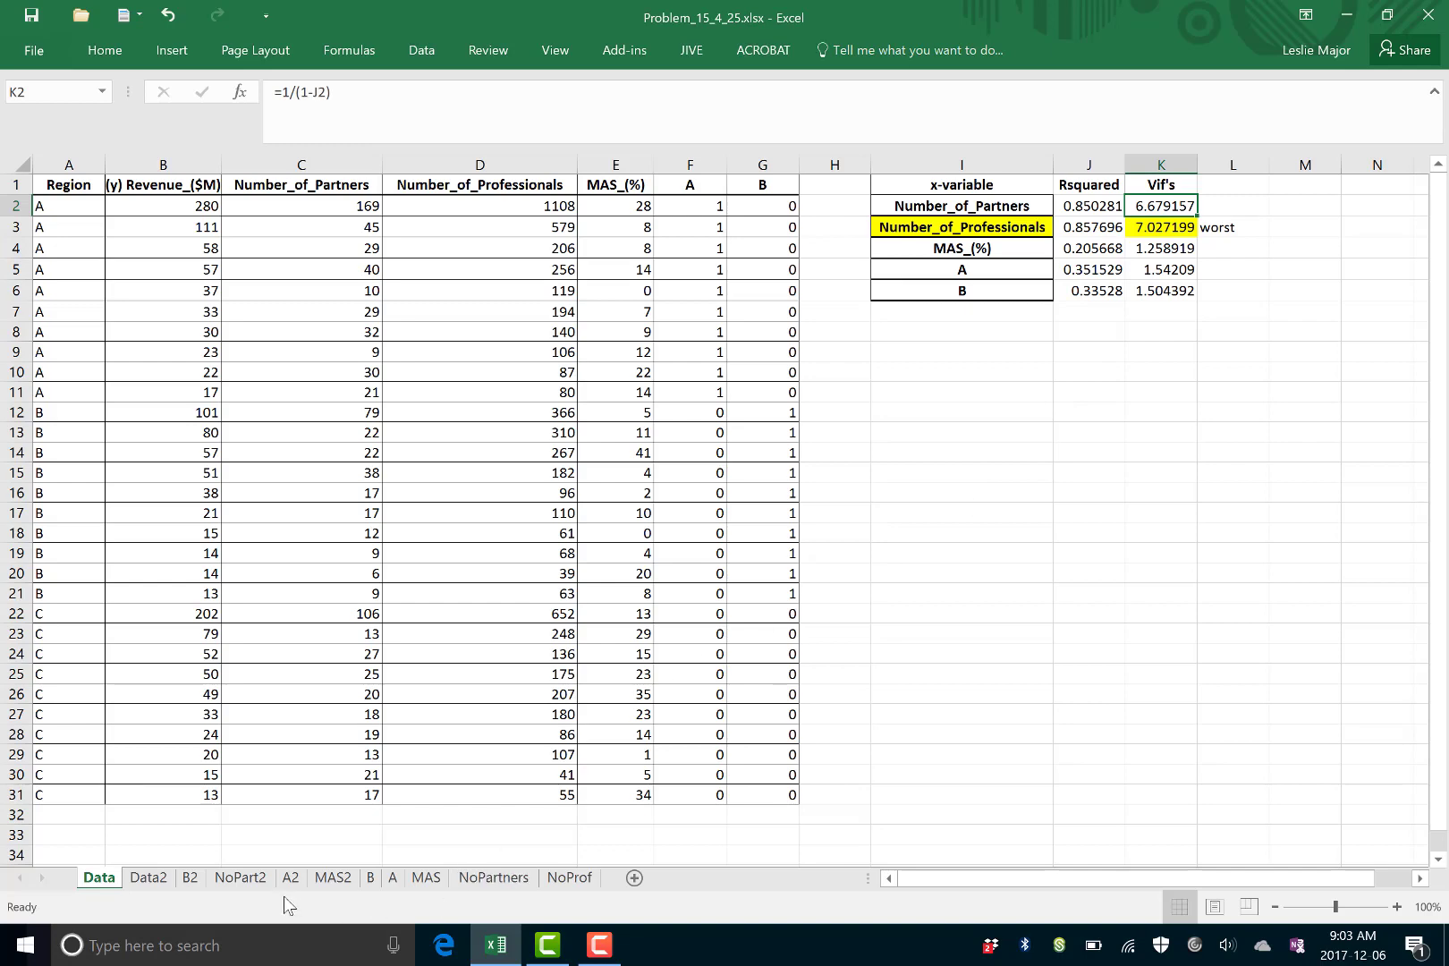
click(915, 225)
click(148, 878)
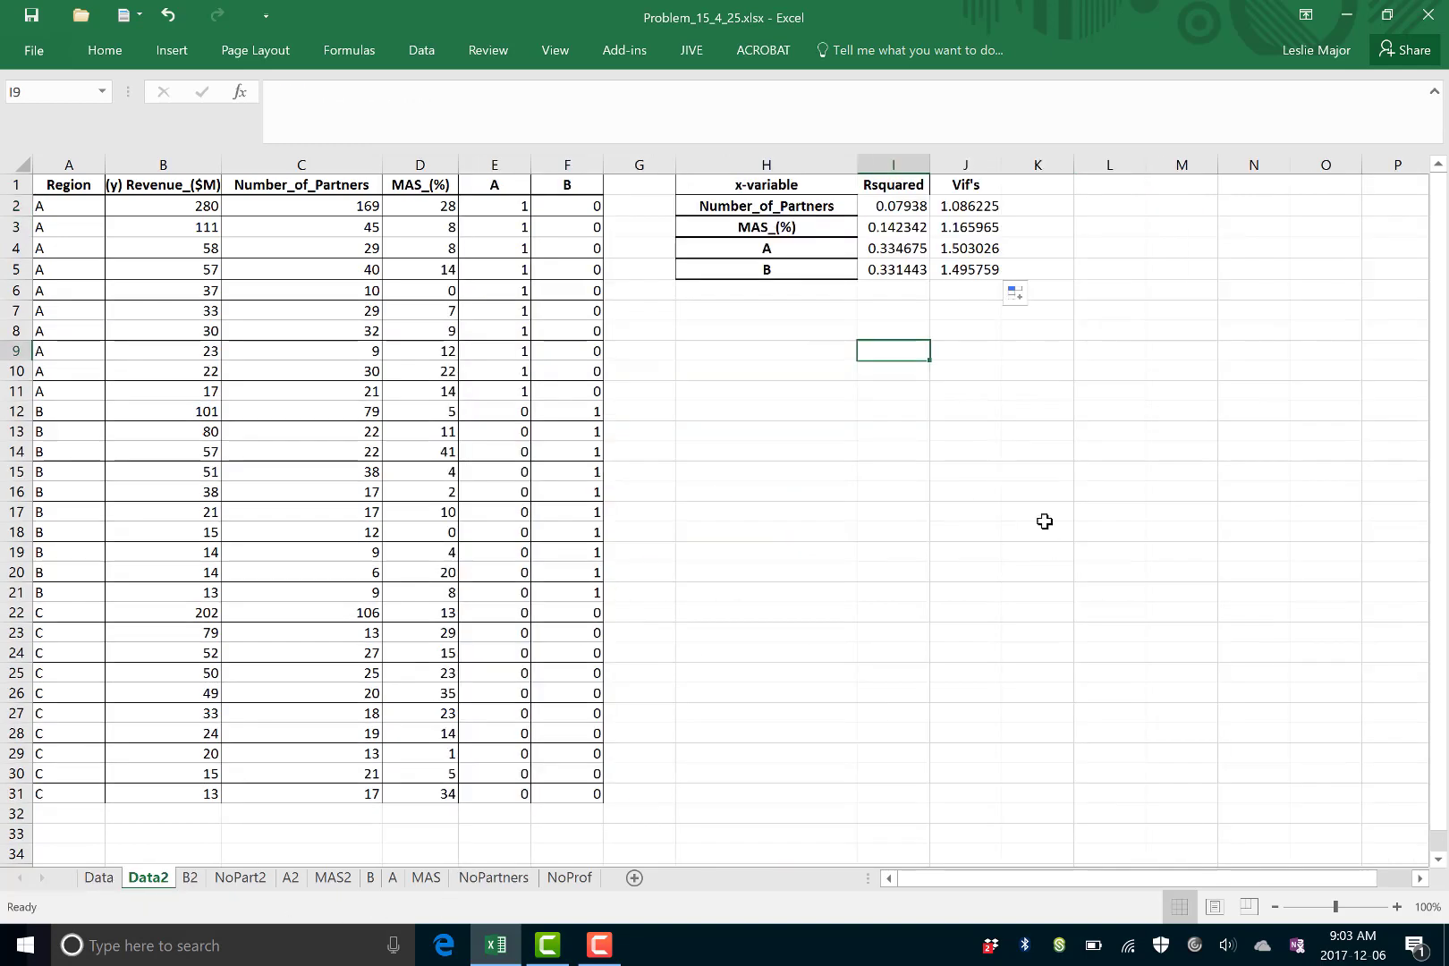
click(1038, 549)
click(971, 206)
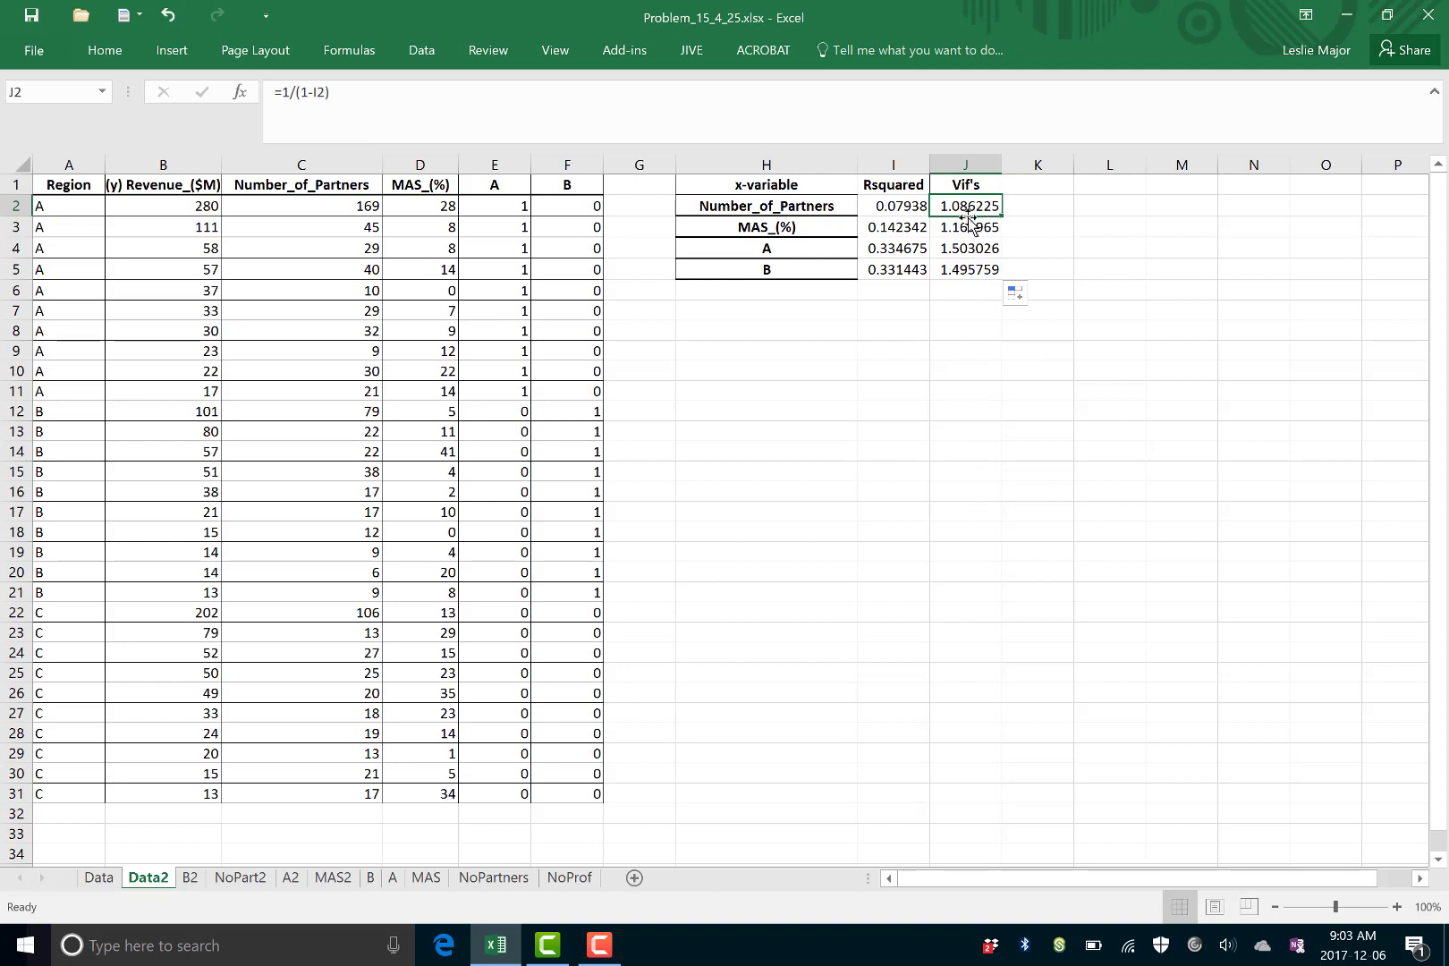
click(814, 211)
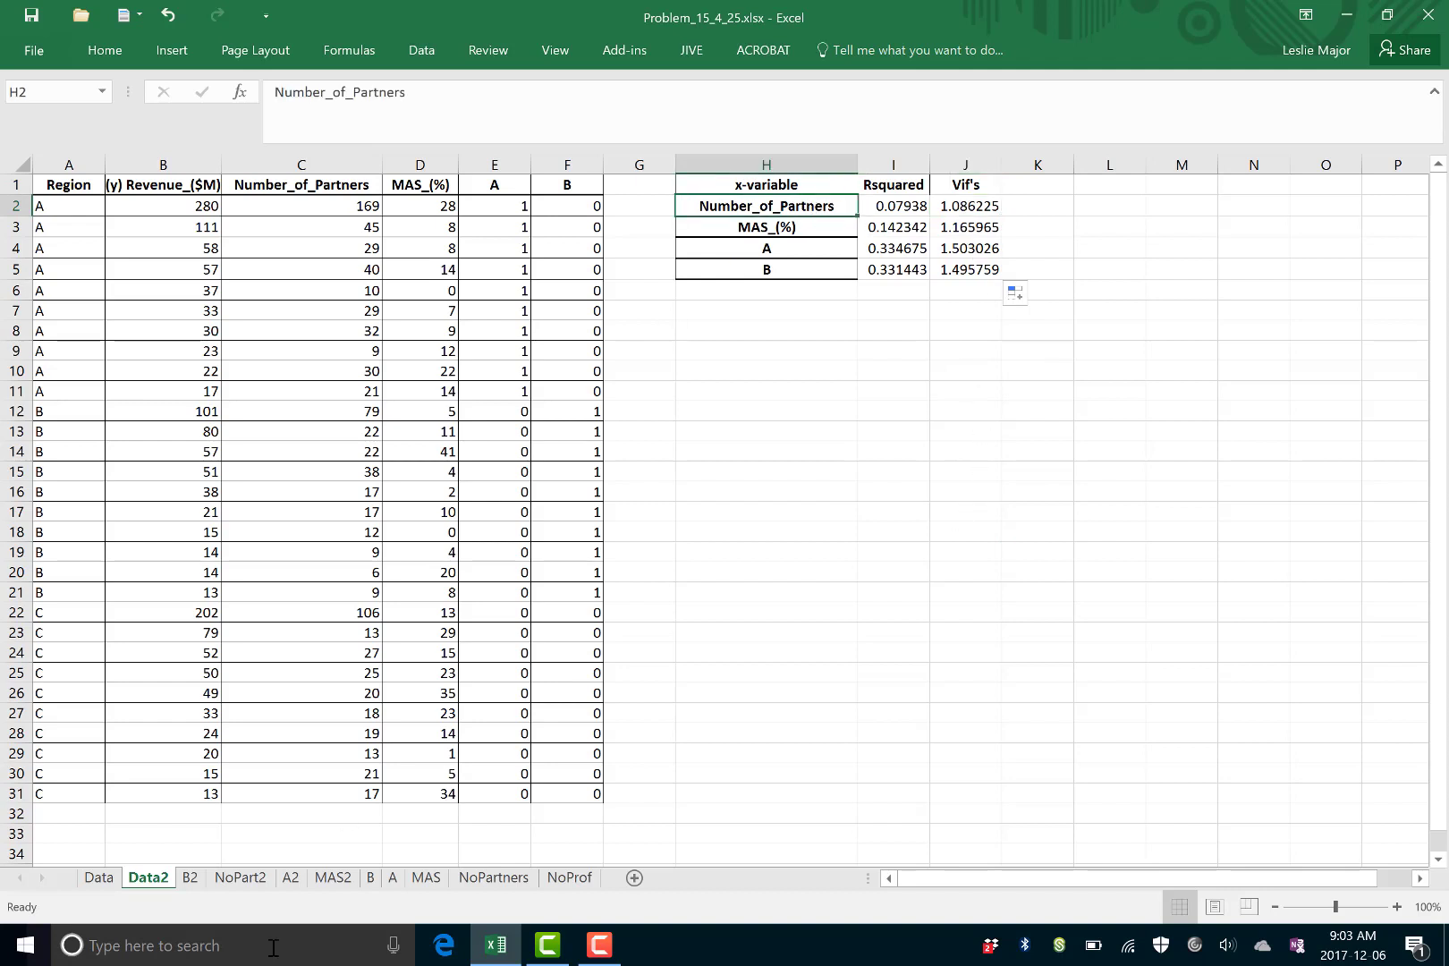
click(859, 633)
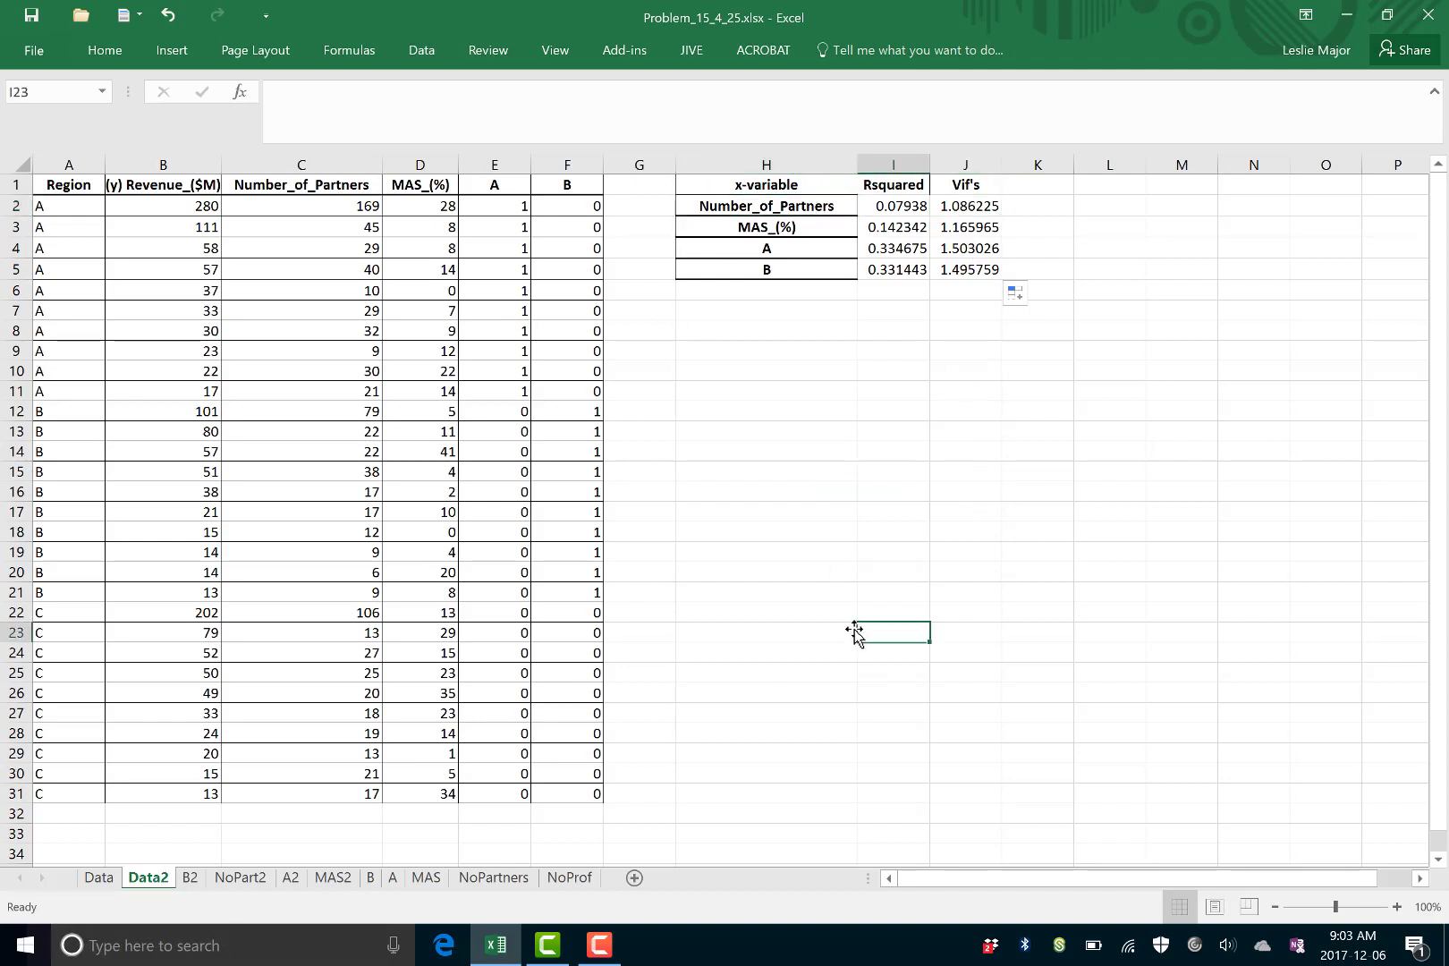
click(951, 570)
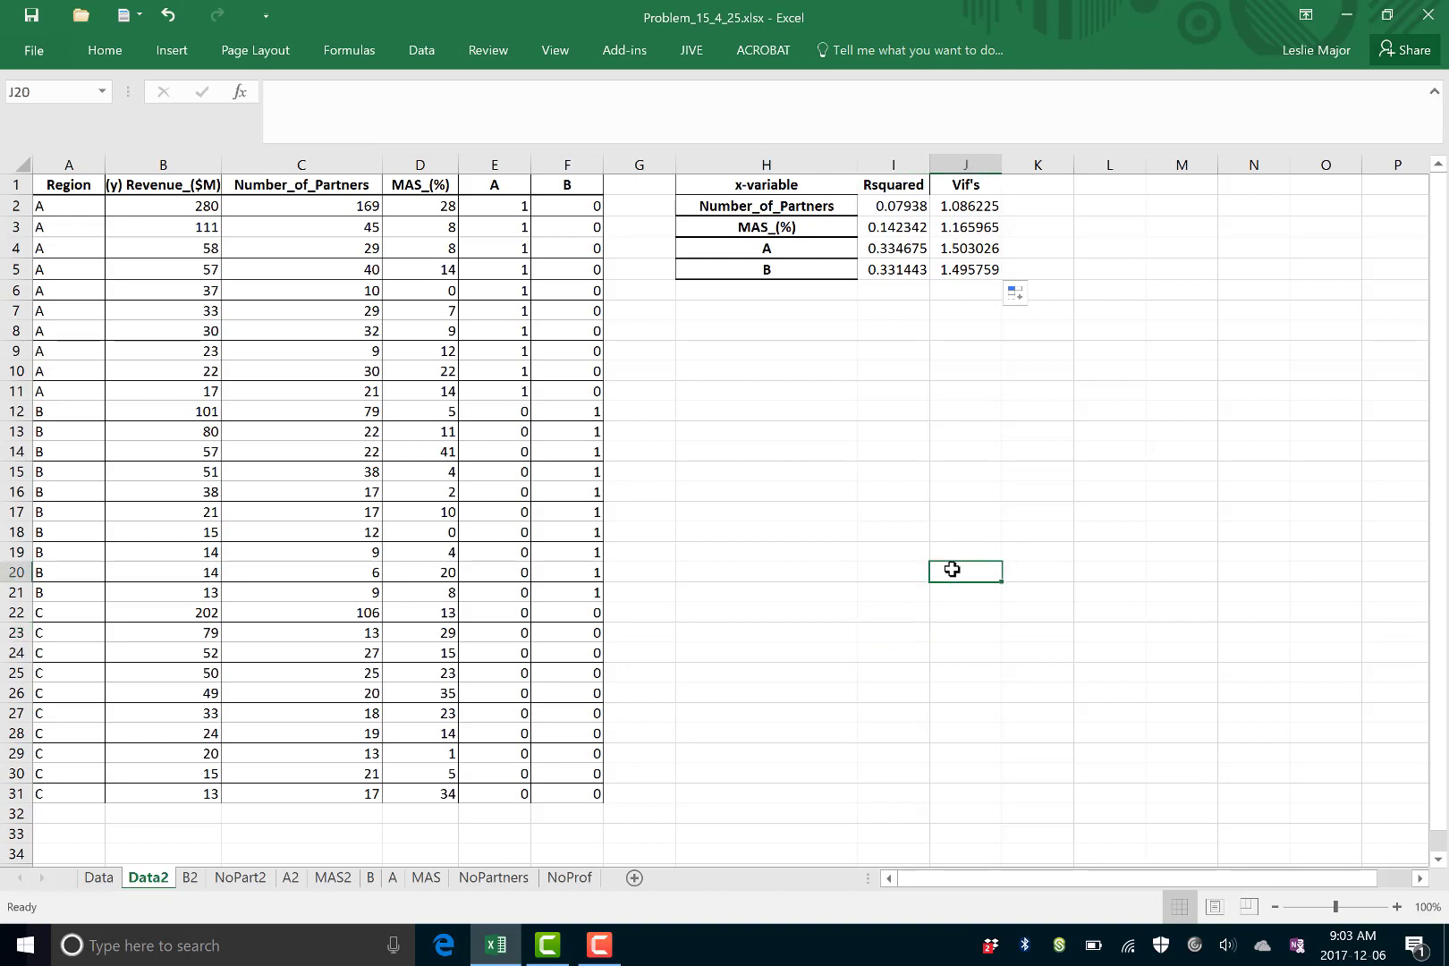
click(802, 445)
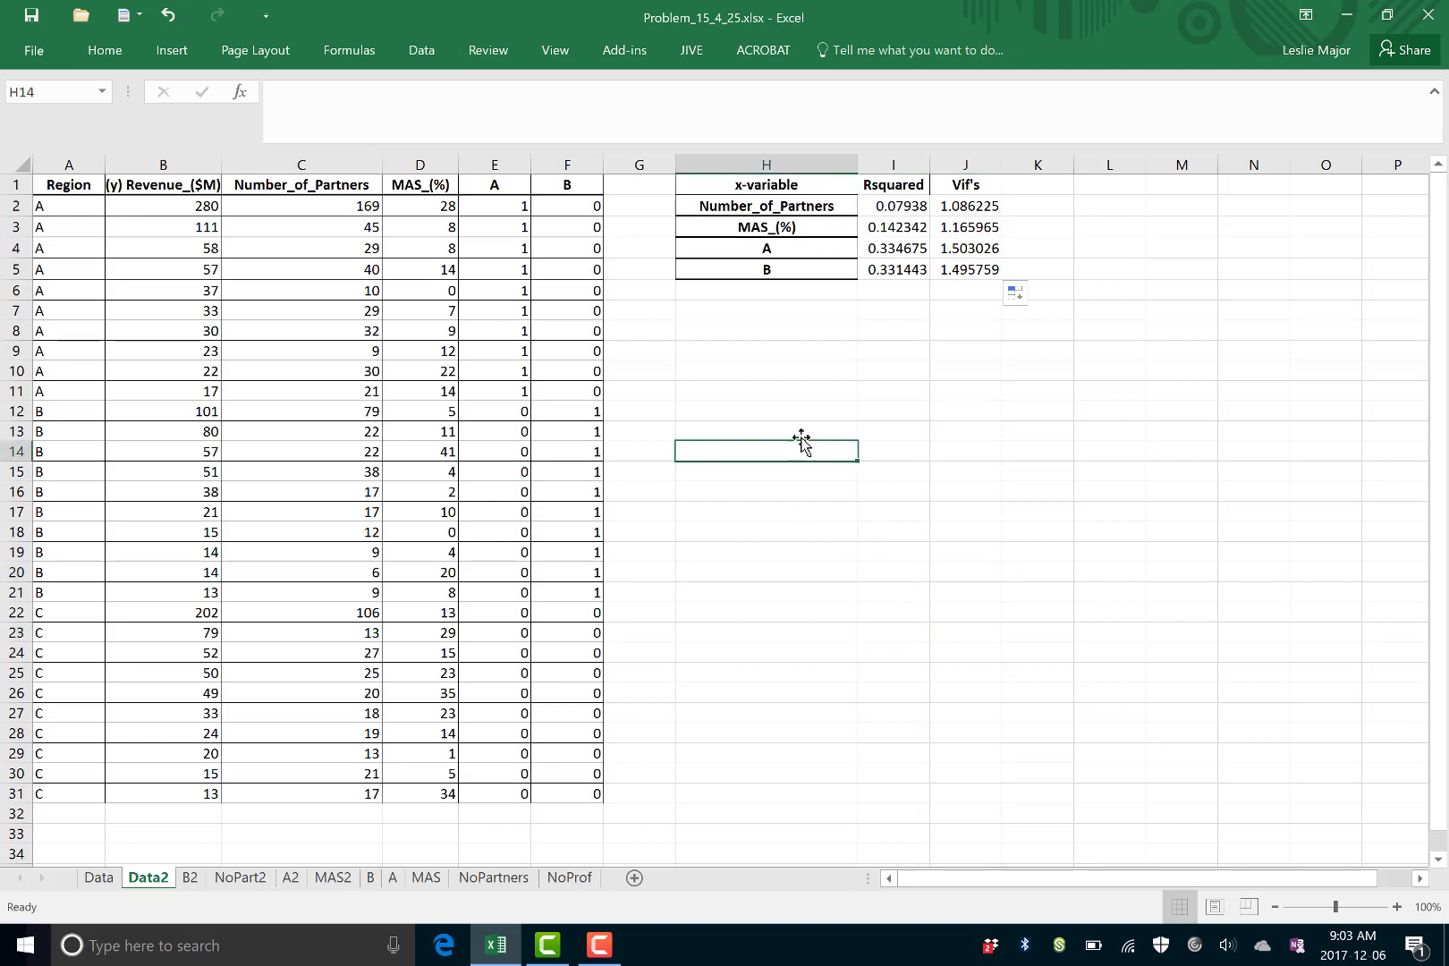
click(760, 311)
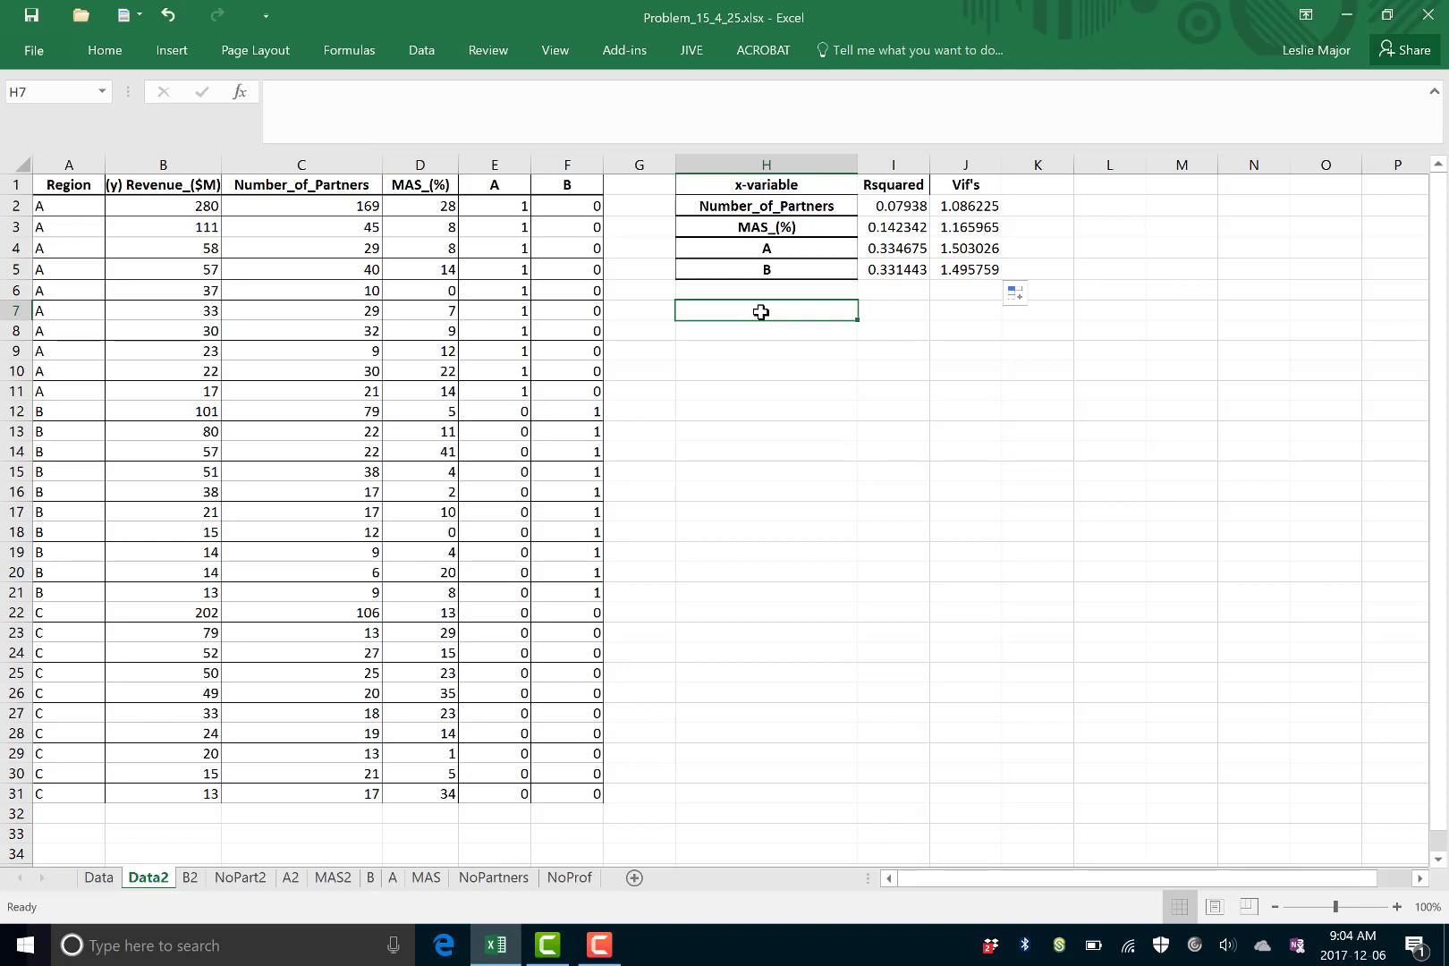
Type the 'Independent variables:' heading and 'Number of partners' beneath it
text(Ind)
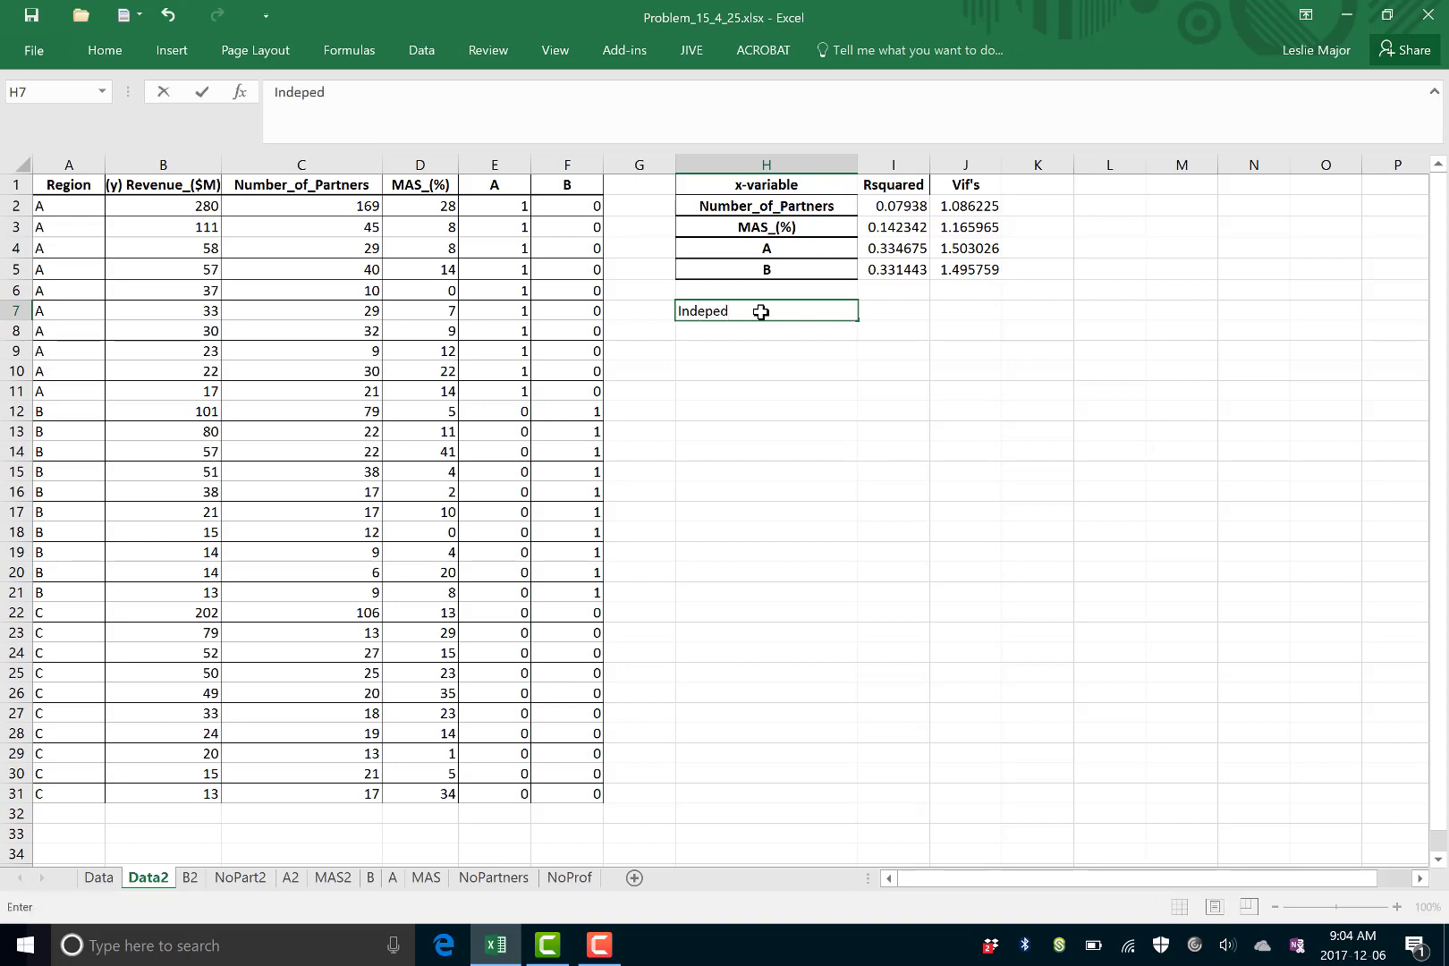
text(ependent variables:)
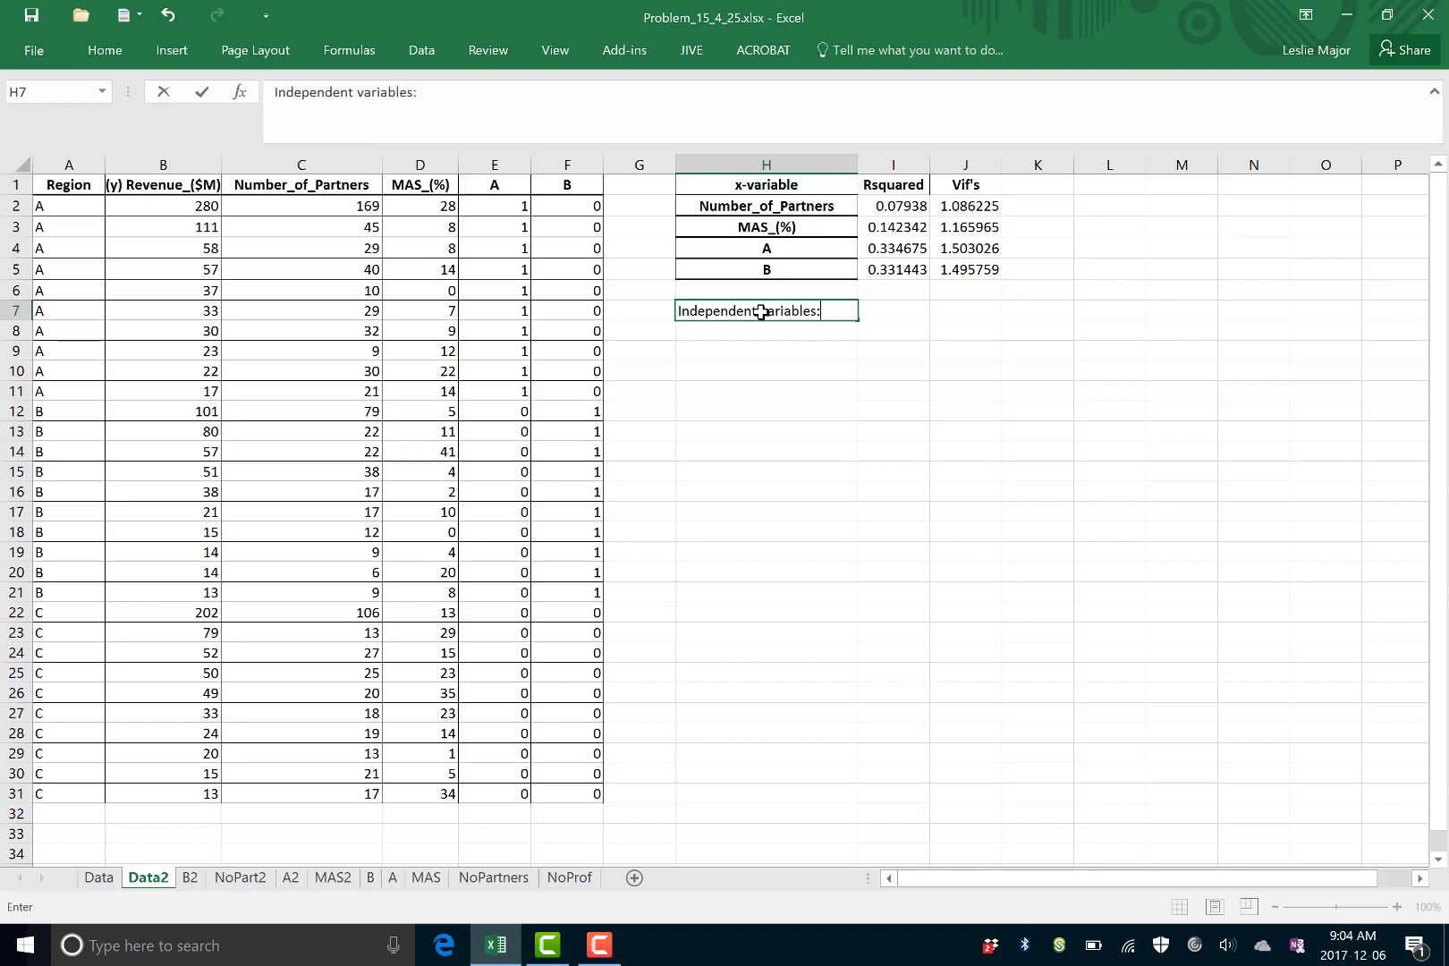
key(Return)
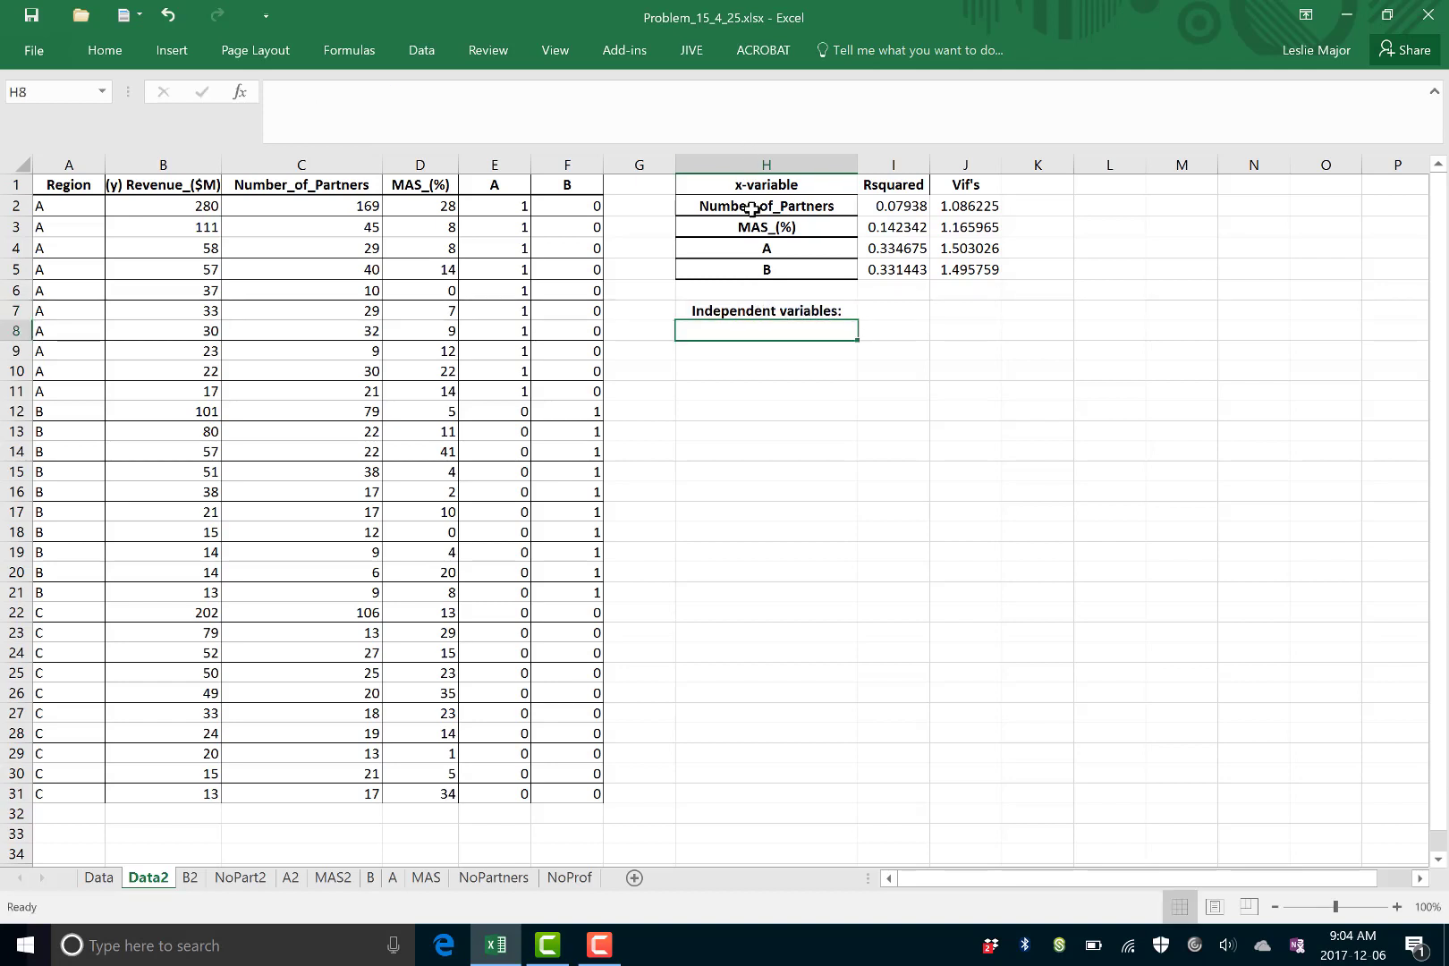
text(Number of partn)
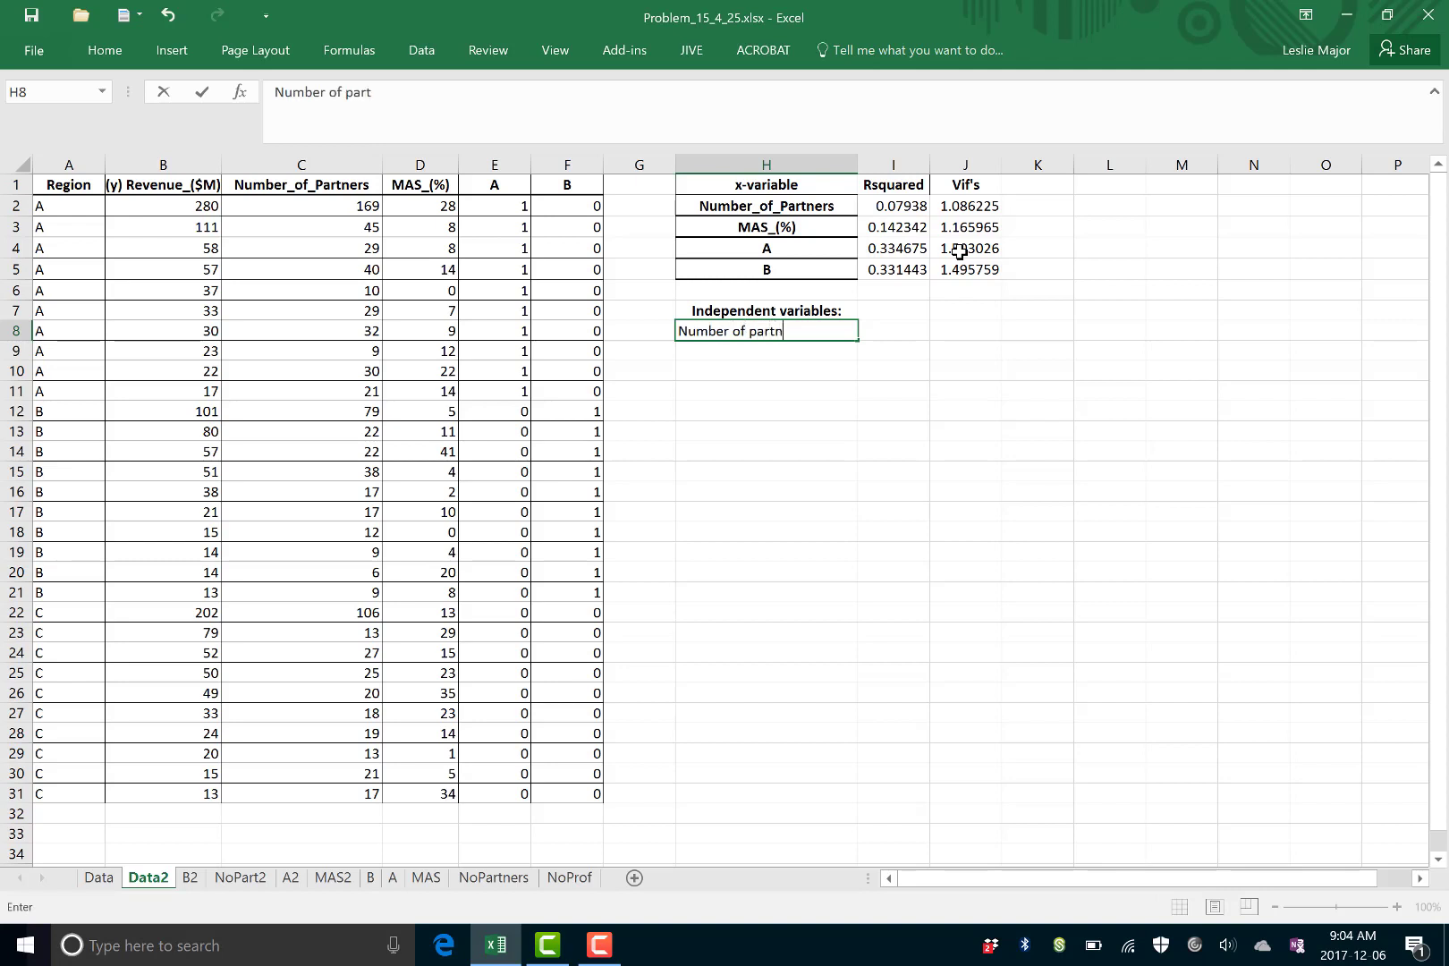
text(ers)
key(Return)
Add MAS %, A and B to the list below Number of partners
text(MA)
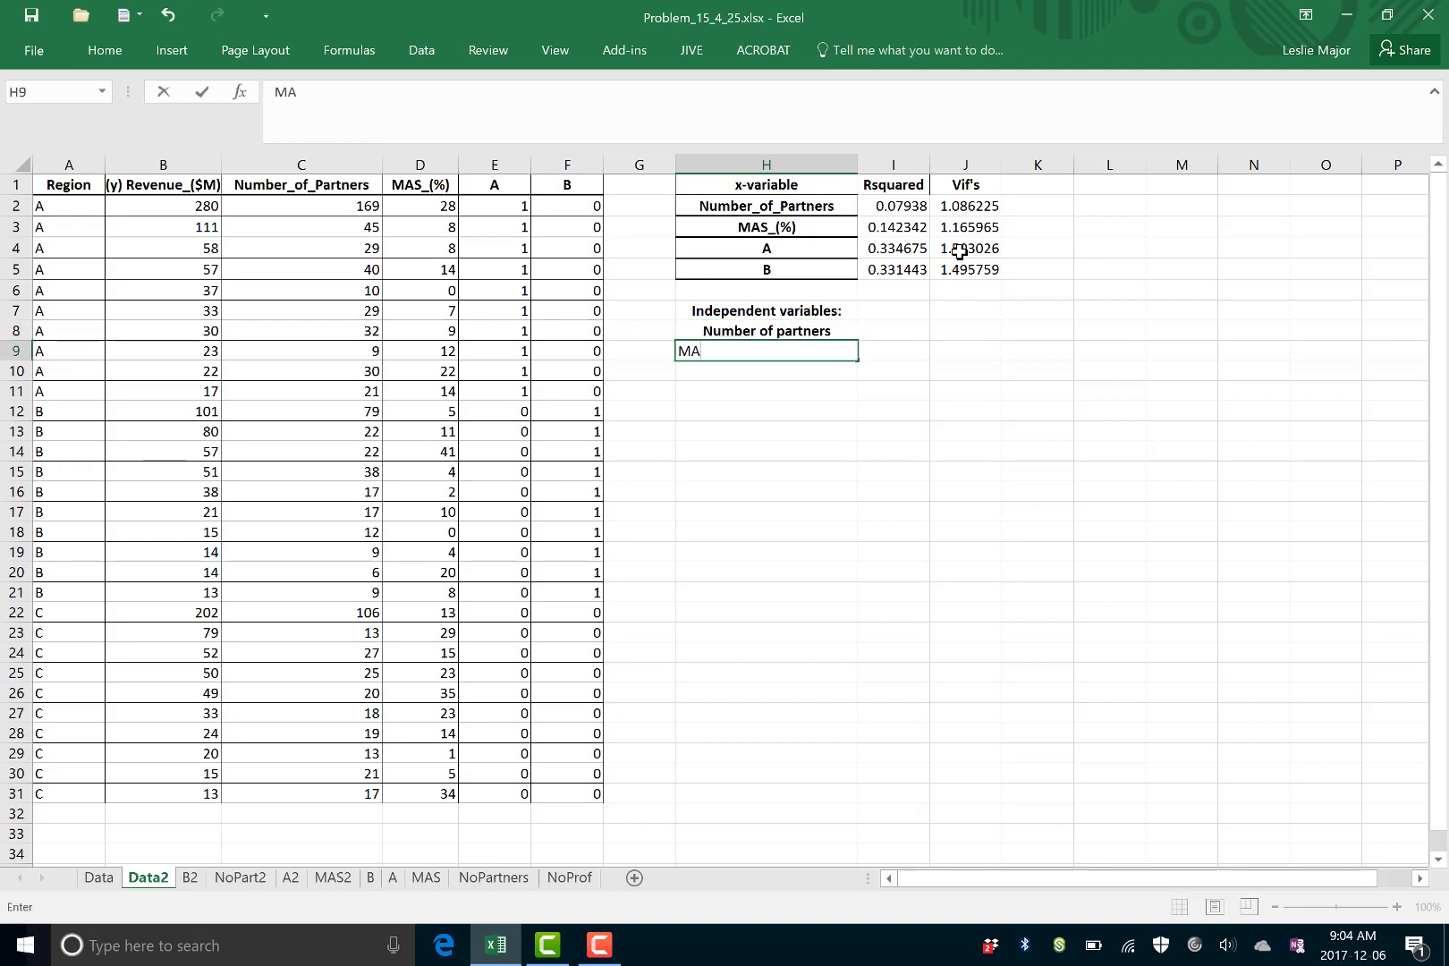
text(S %)
key(Return)
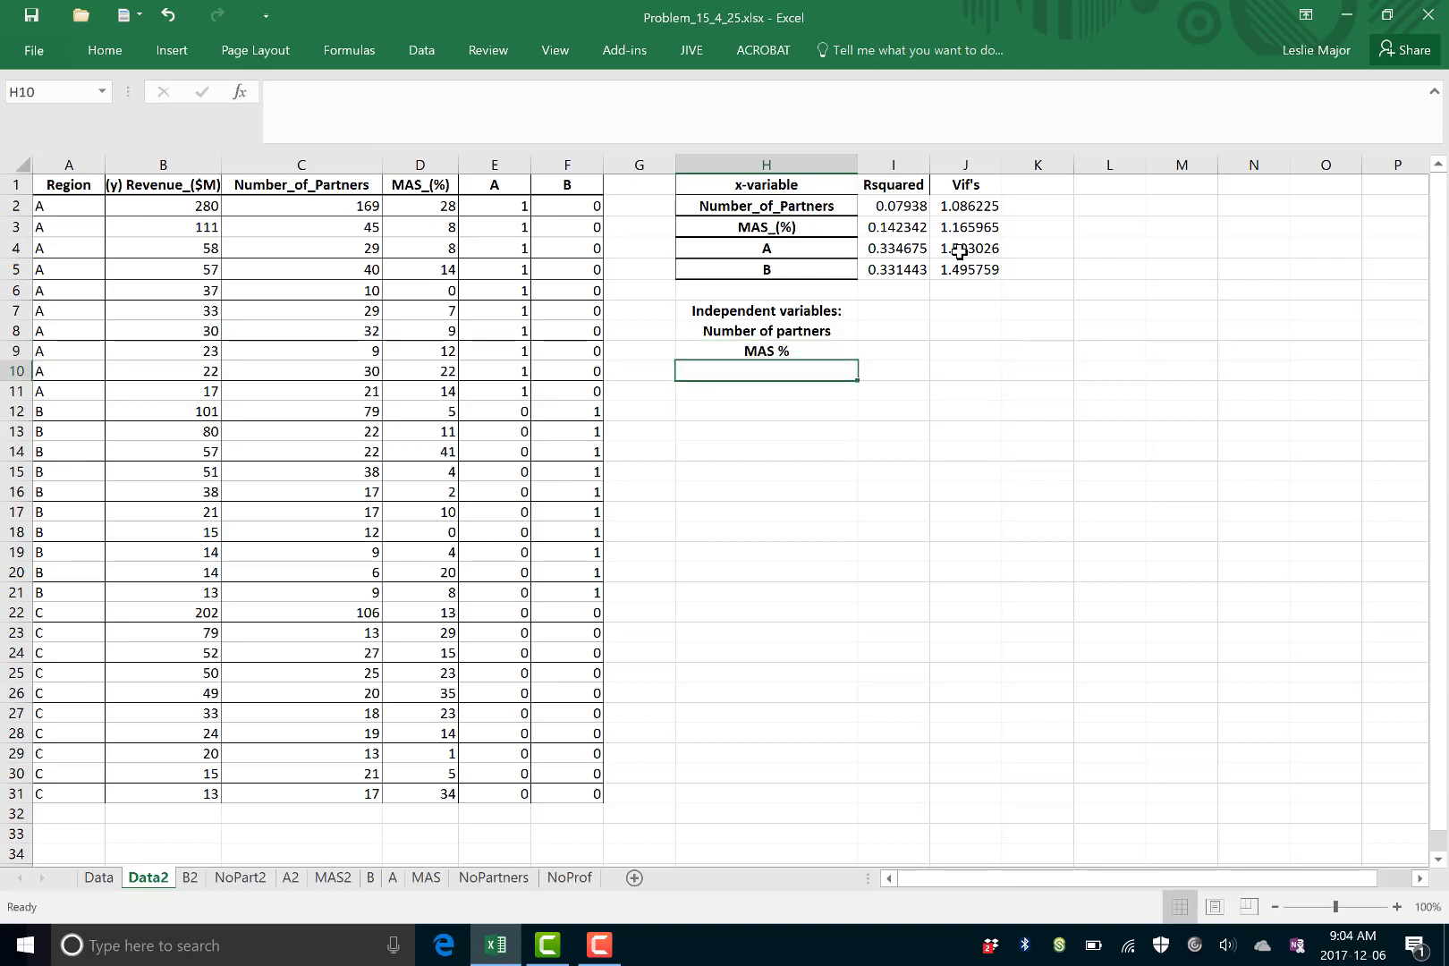
text(A)
key(Return)
text(B)
key(Return)
drag(810, 374, 807, 394)
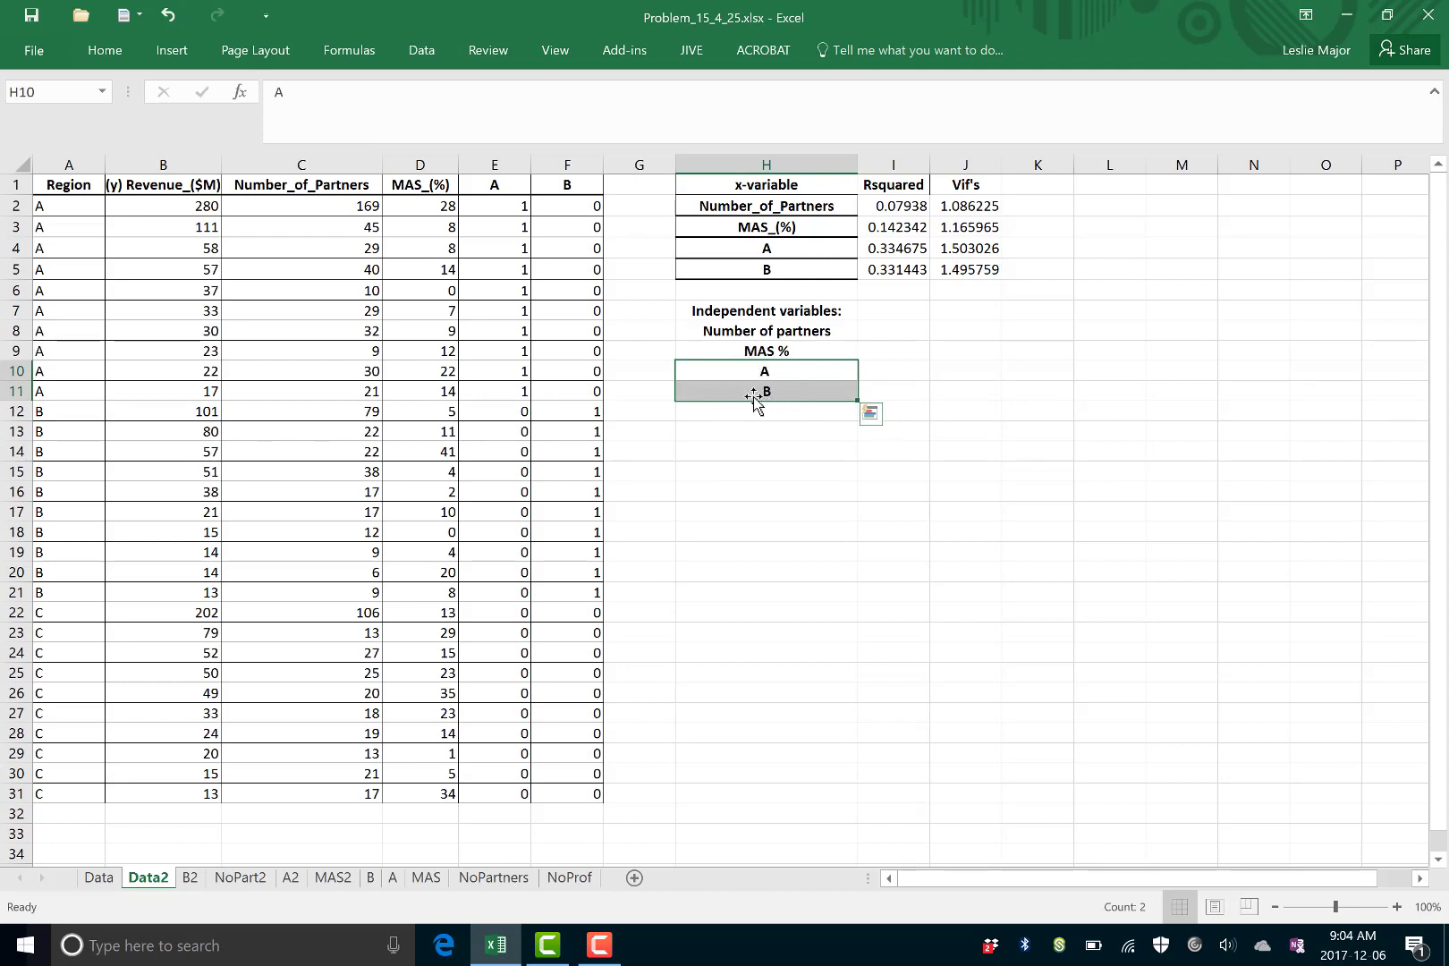
click(1009, 394)
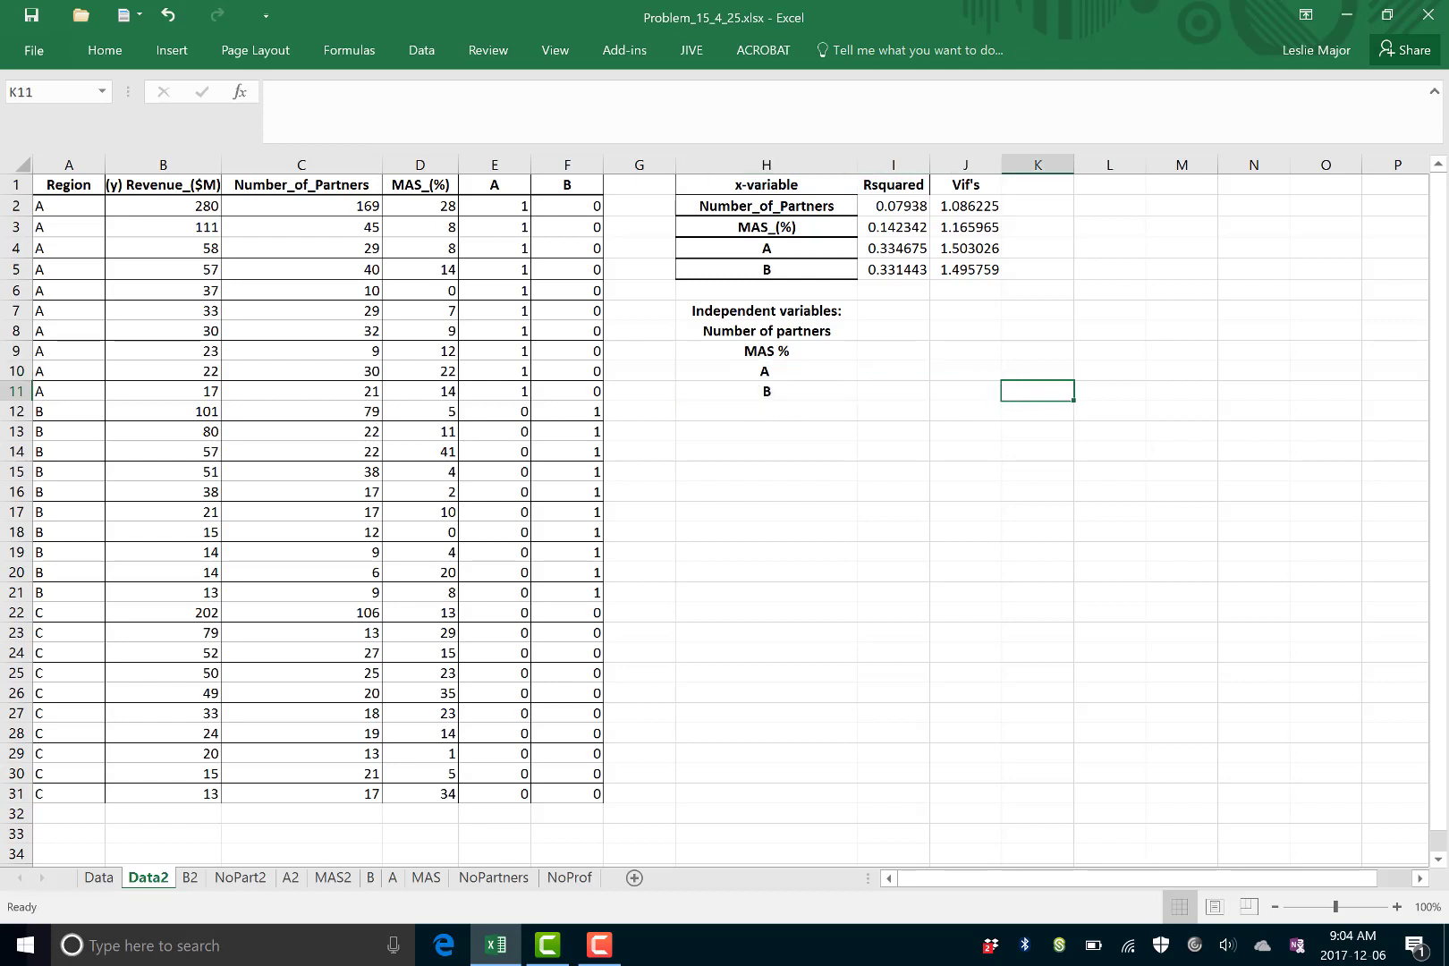
mouse_move(606, 950)
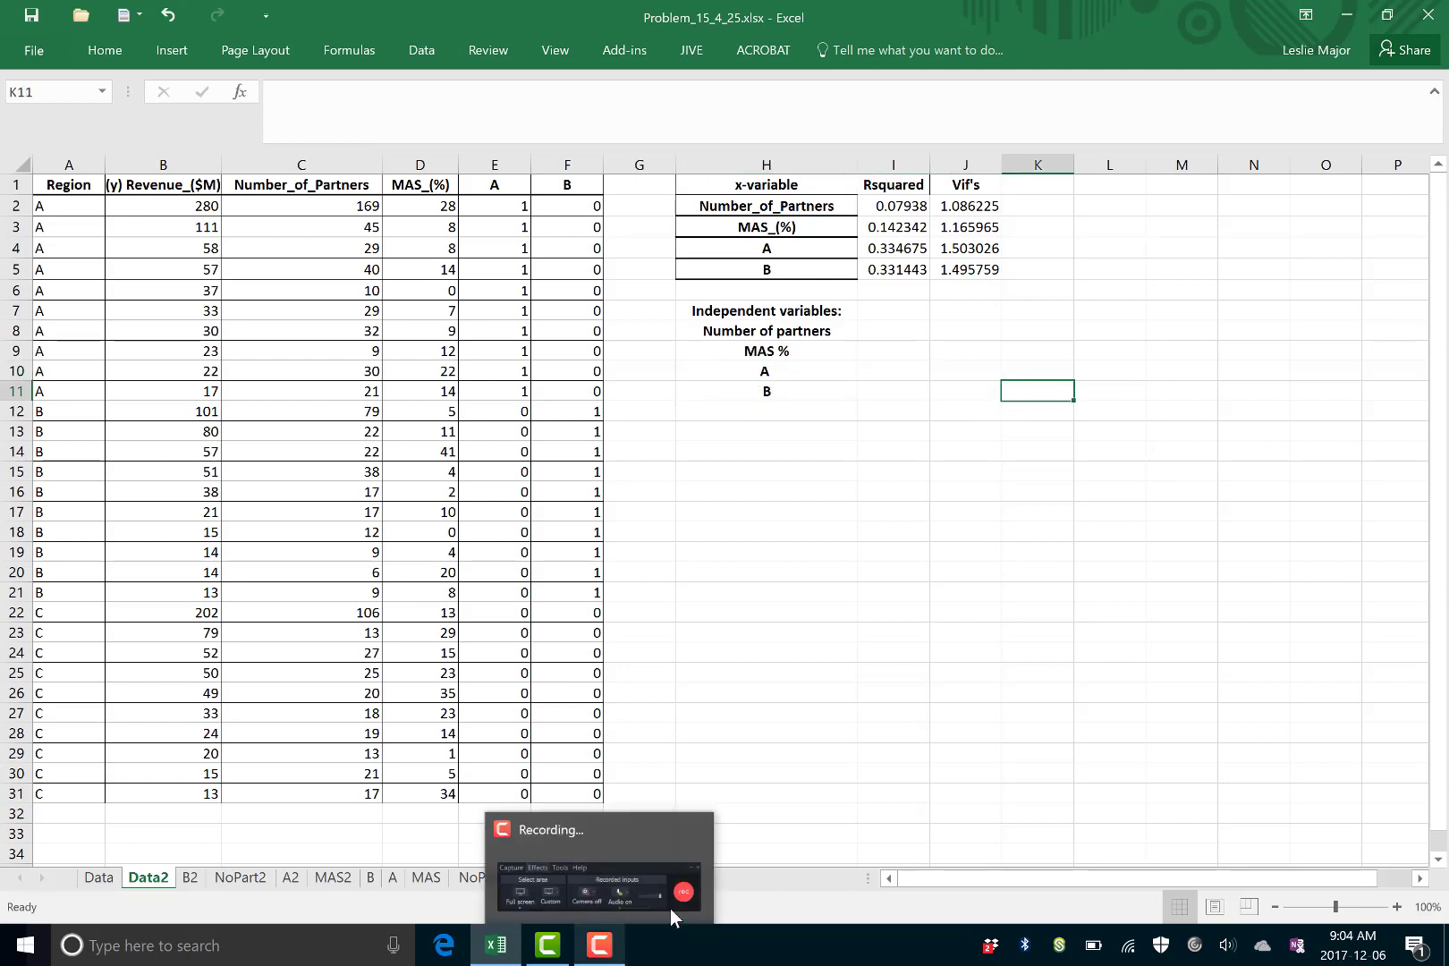
click(611, 840)
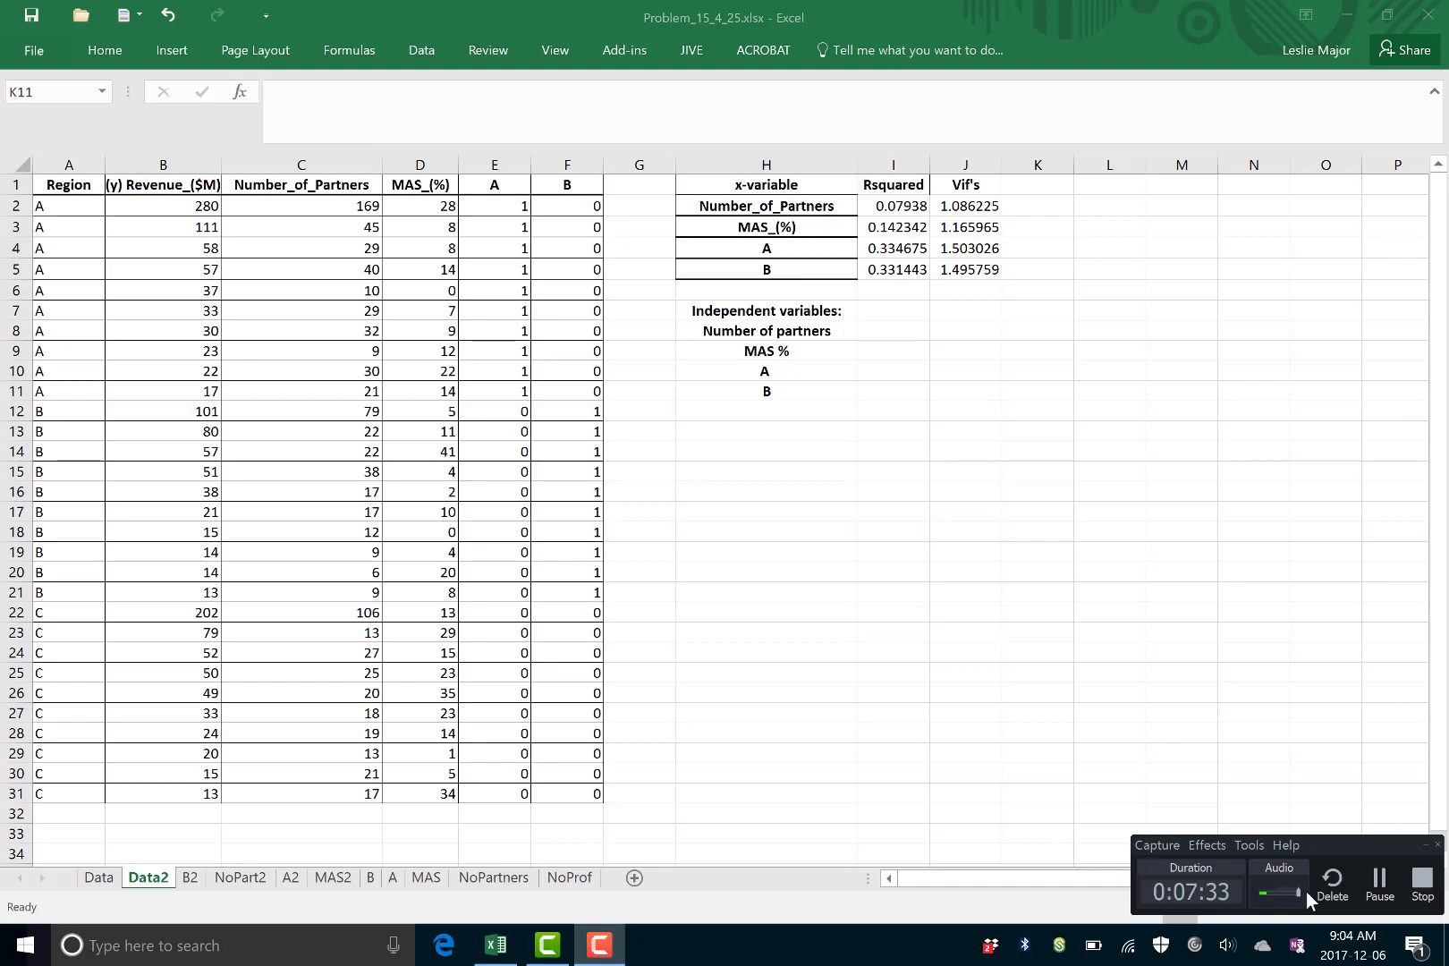